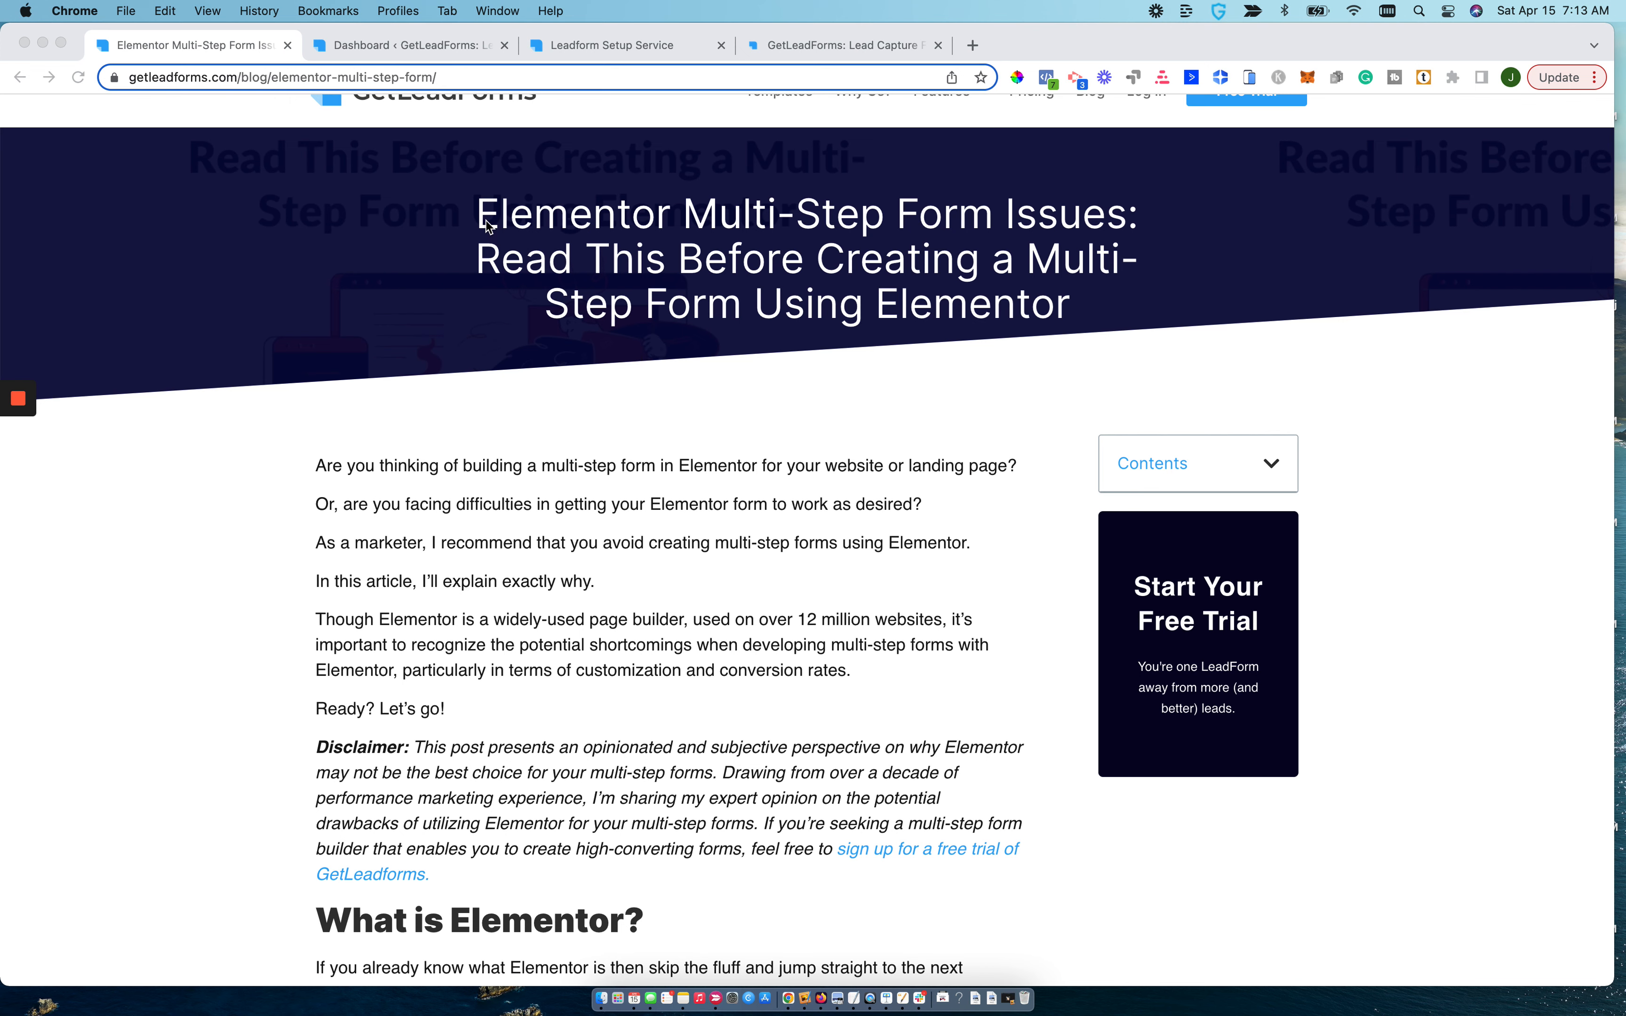
Skim the Elementor multi-step form article from its introduction to the section on creating a multi-step form, returning to its beginning.
scroll(783, 642, "down", 5)
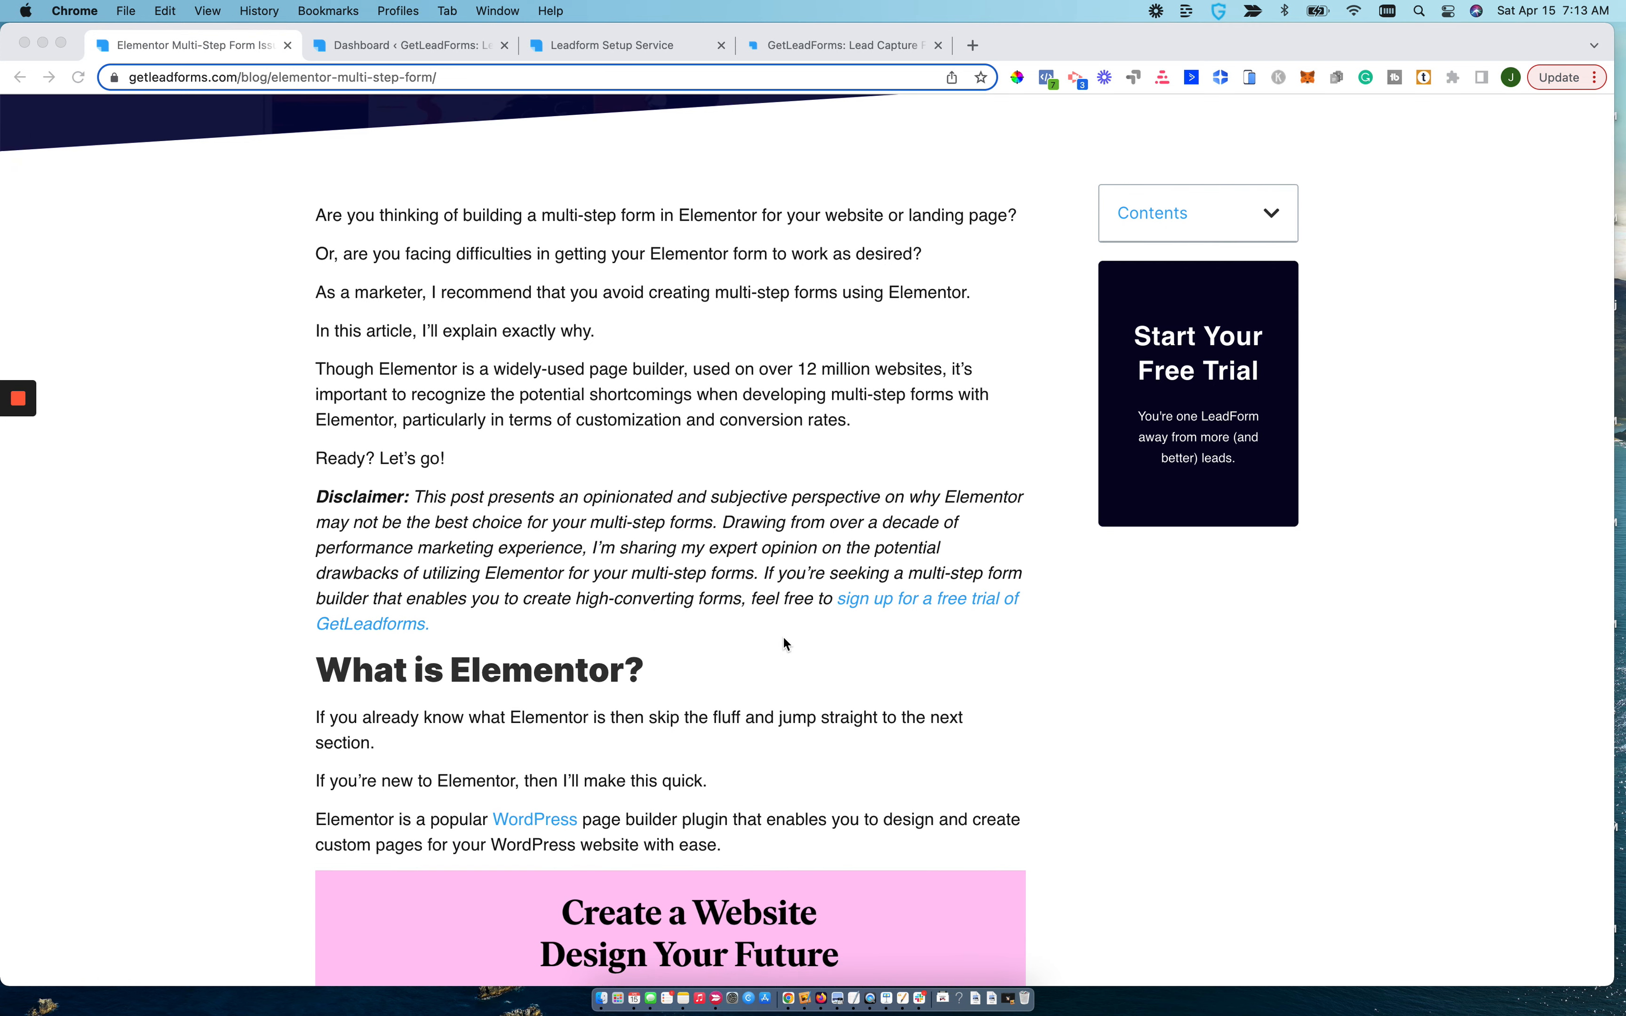
scroll(784, 639, "down", 3)
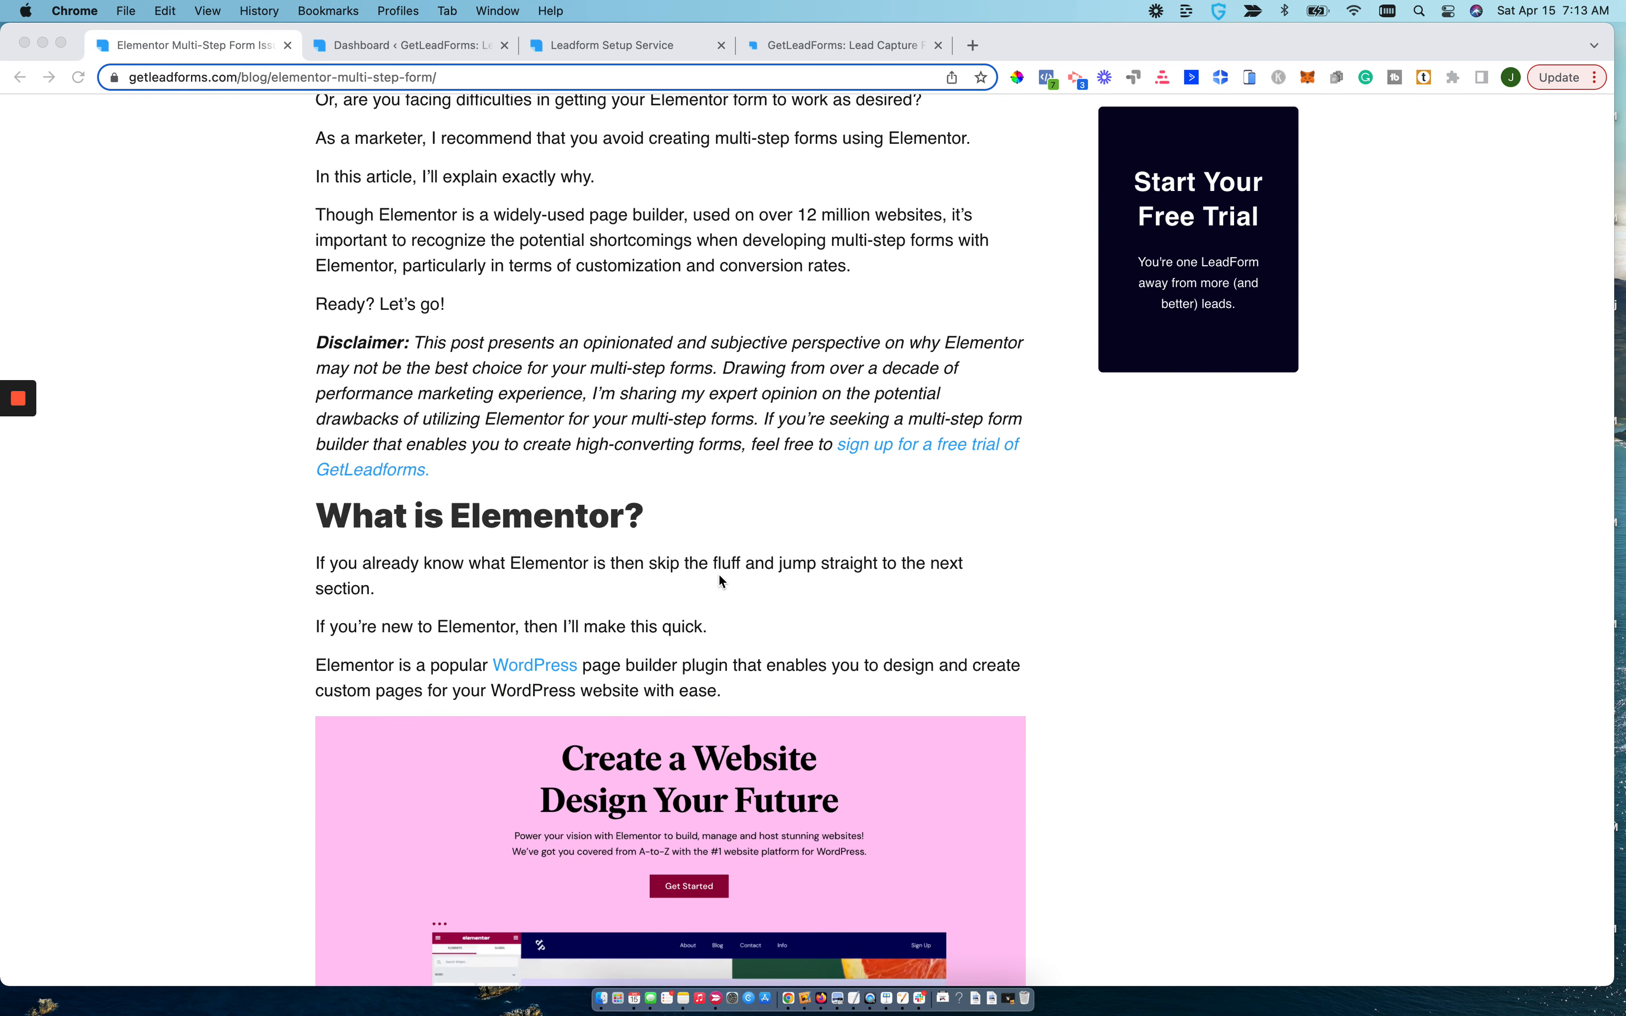
scroll(719, 576, "down", 2)
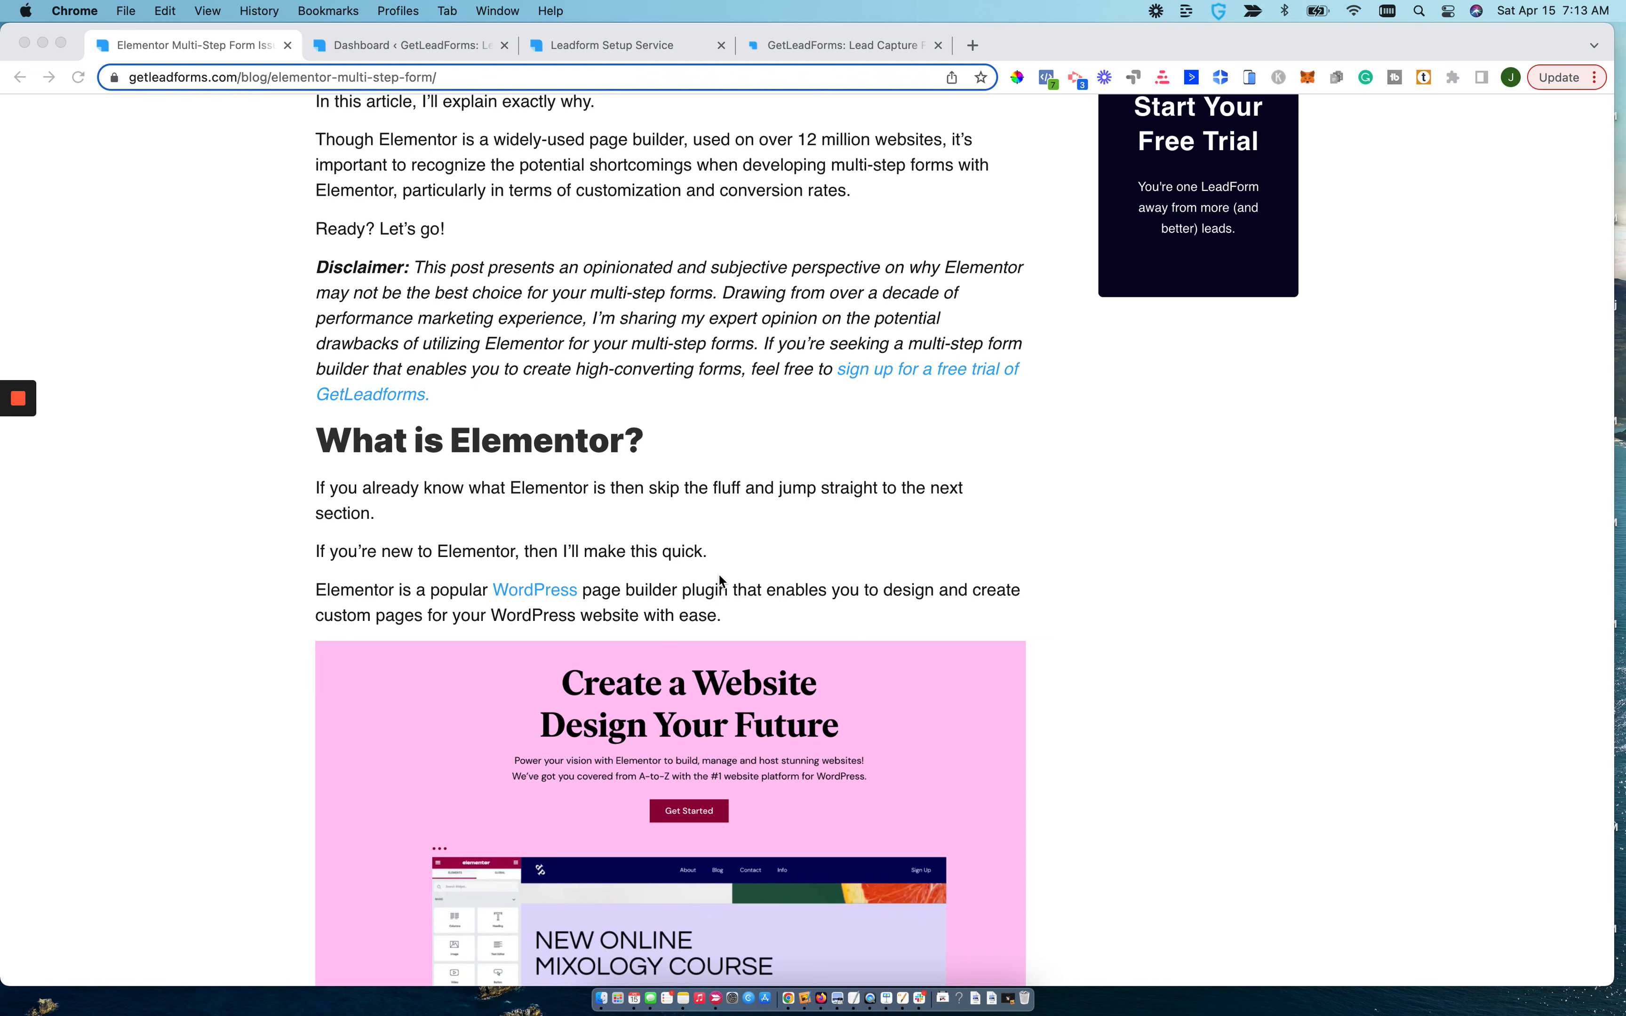
scroll(719, 578, "up", 10)
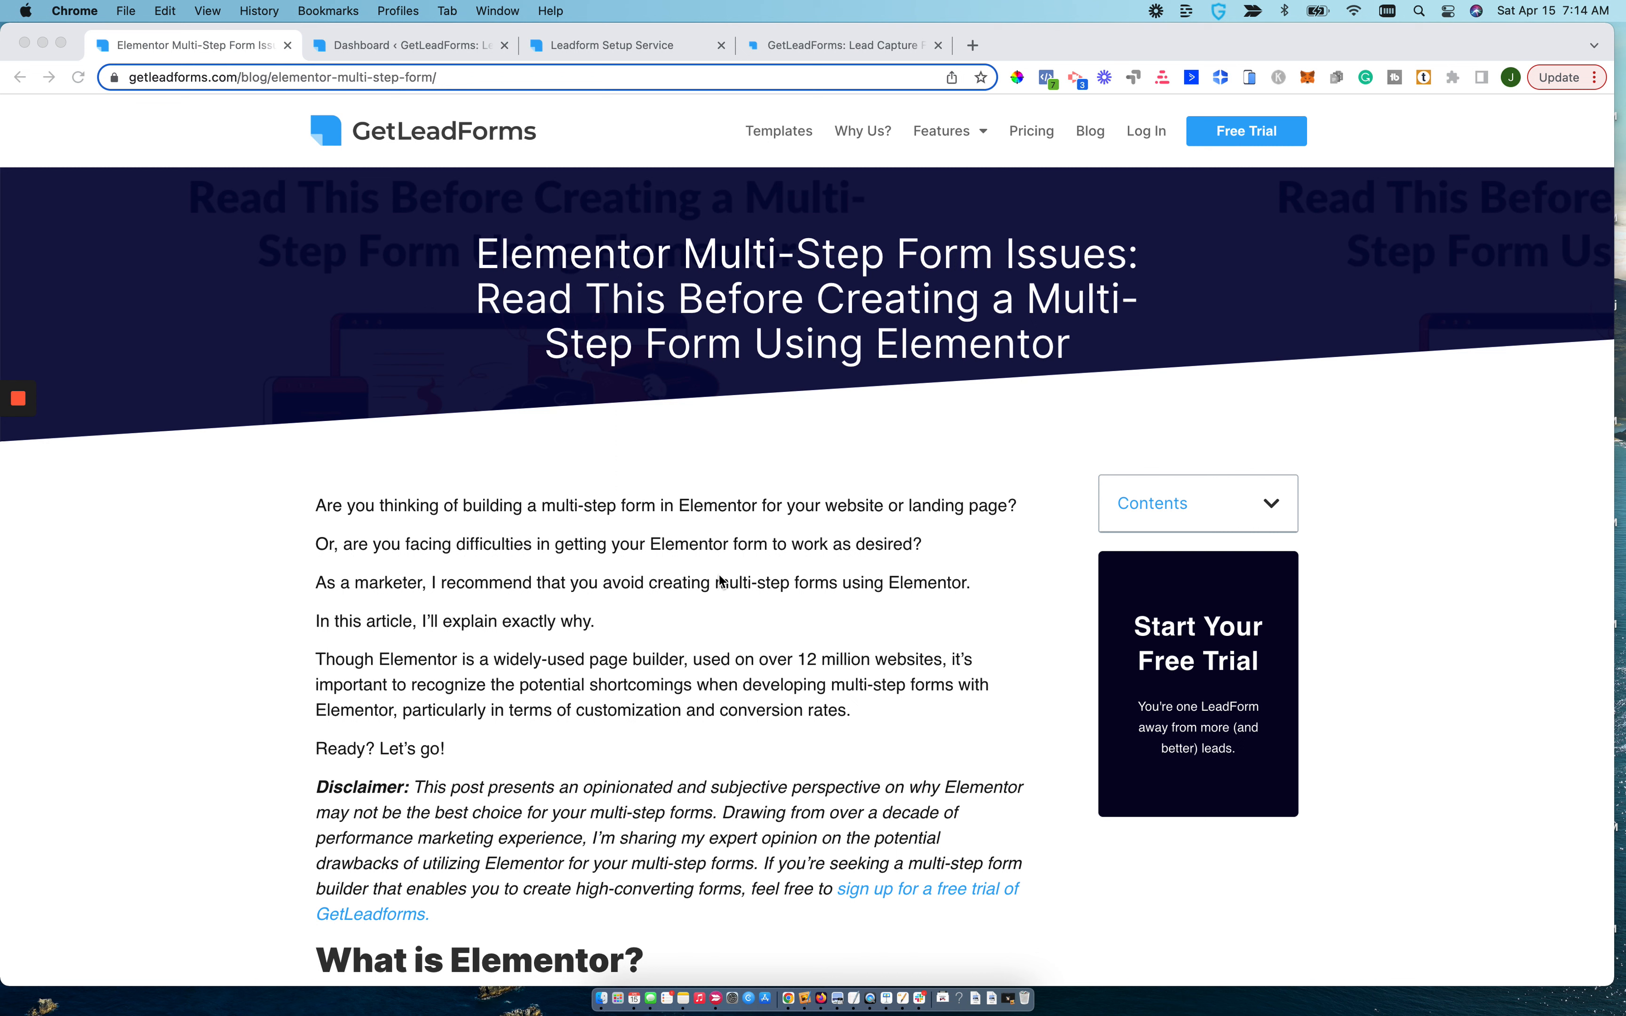
scroll(720, 580, "down", 15)
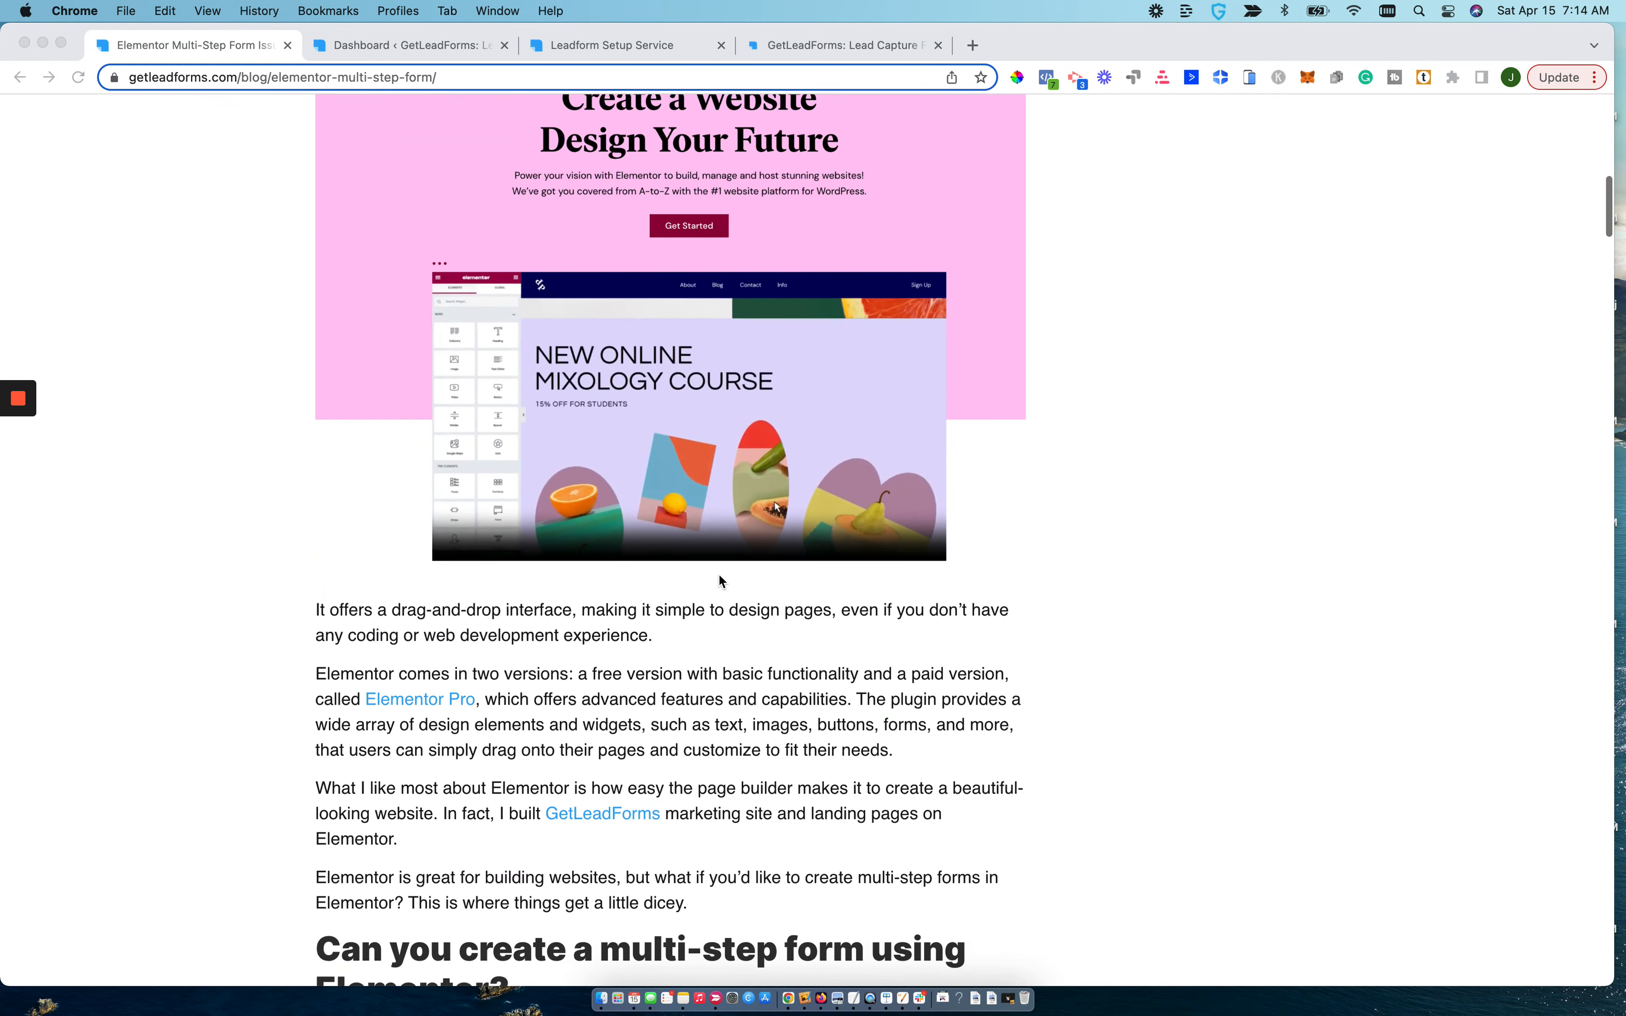
scroll(718, 578, "down", 9)
left_click_drag(603, 518, 593, 519)
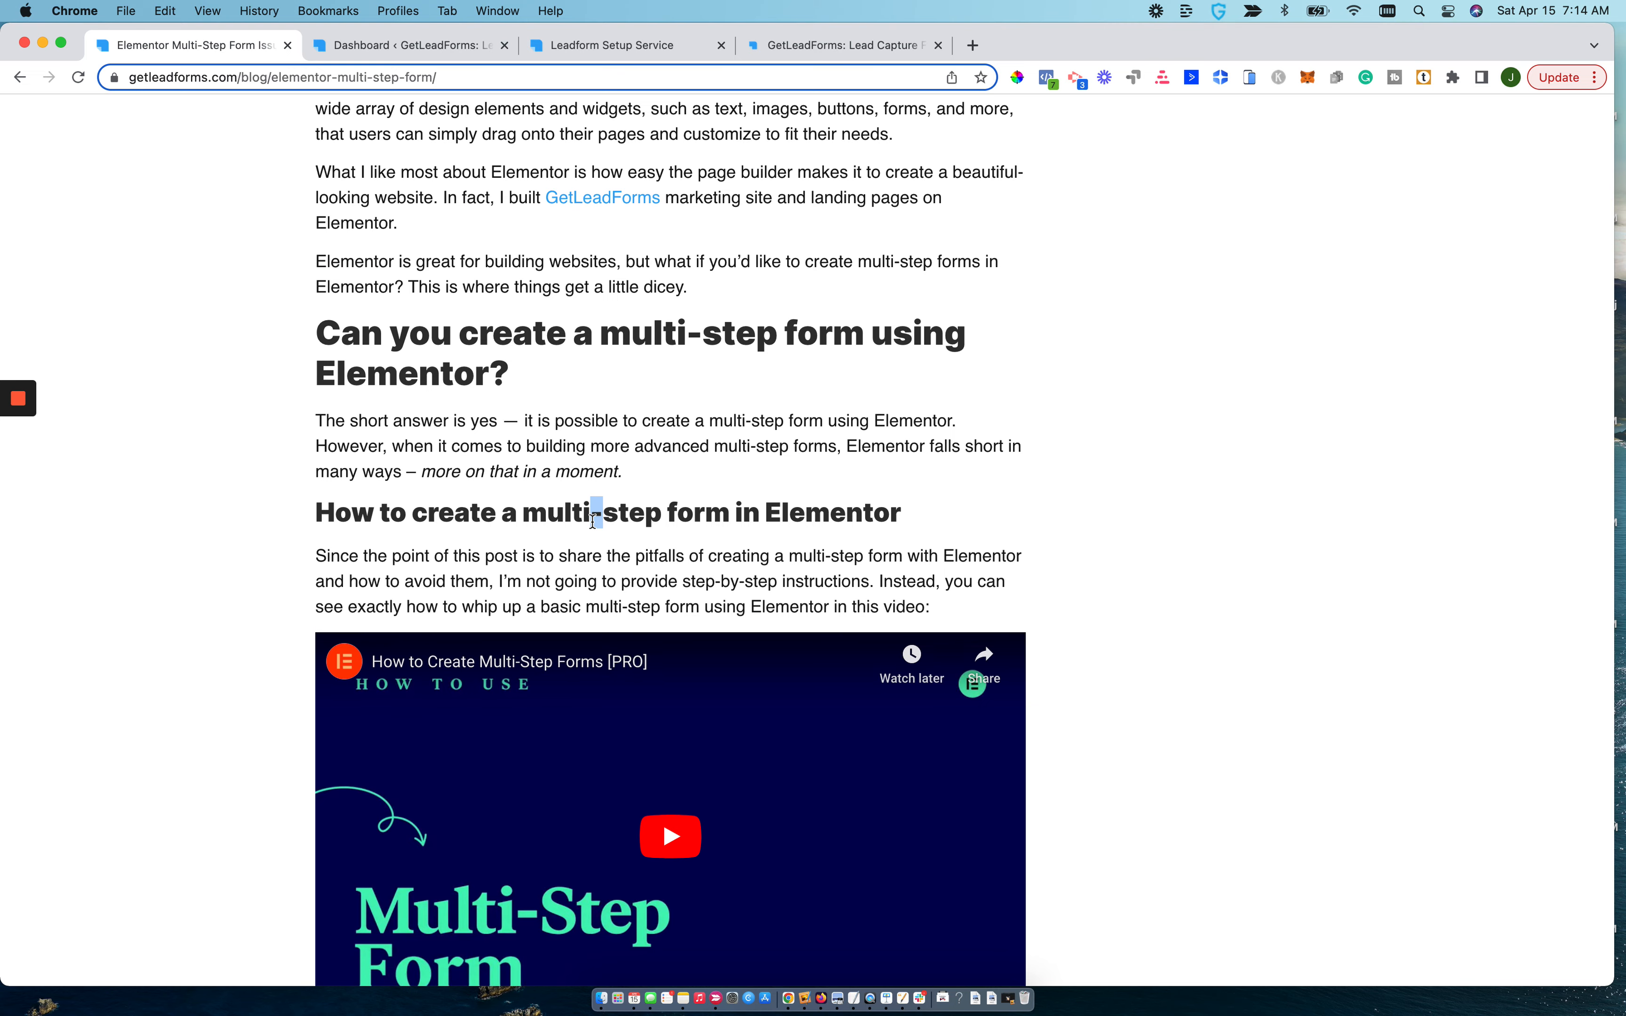
scroll(593, 519, "up", 20)
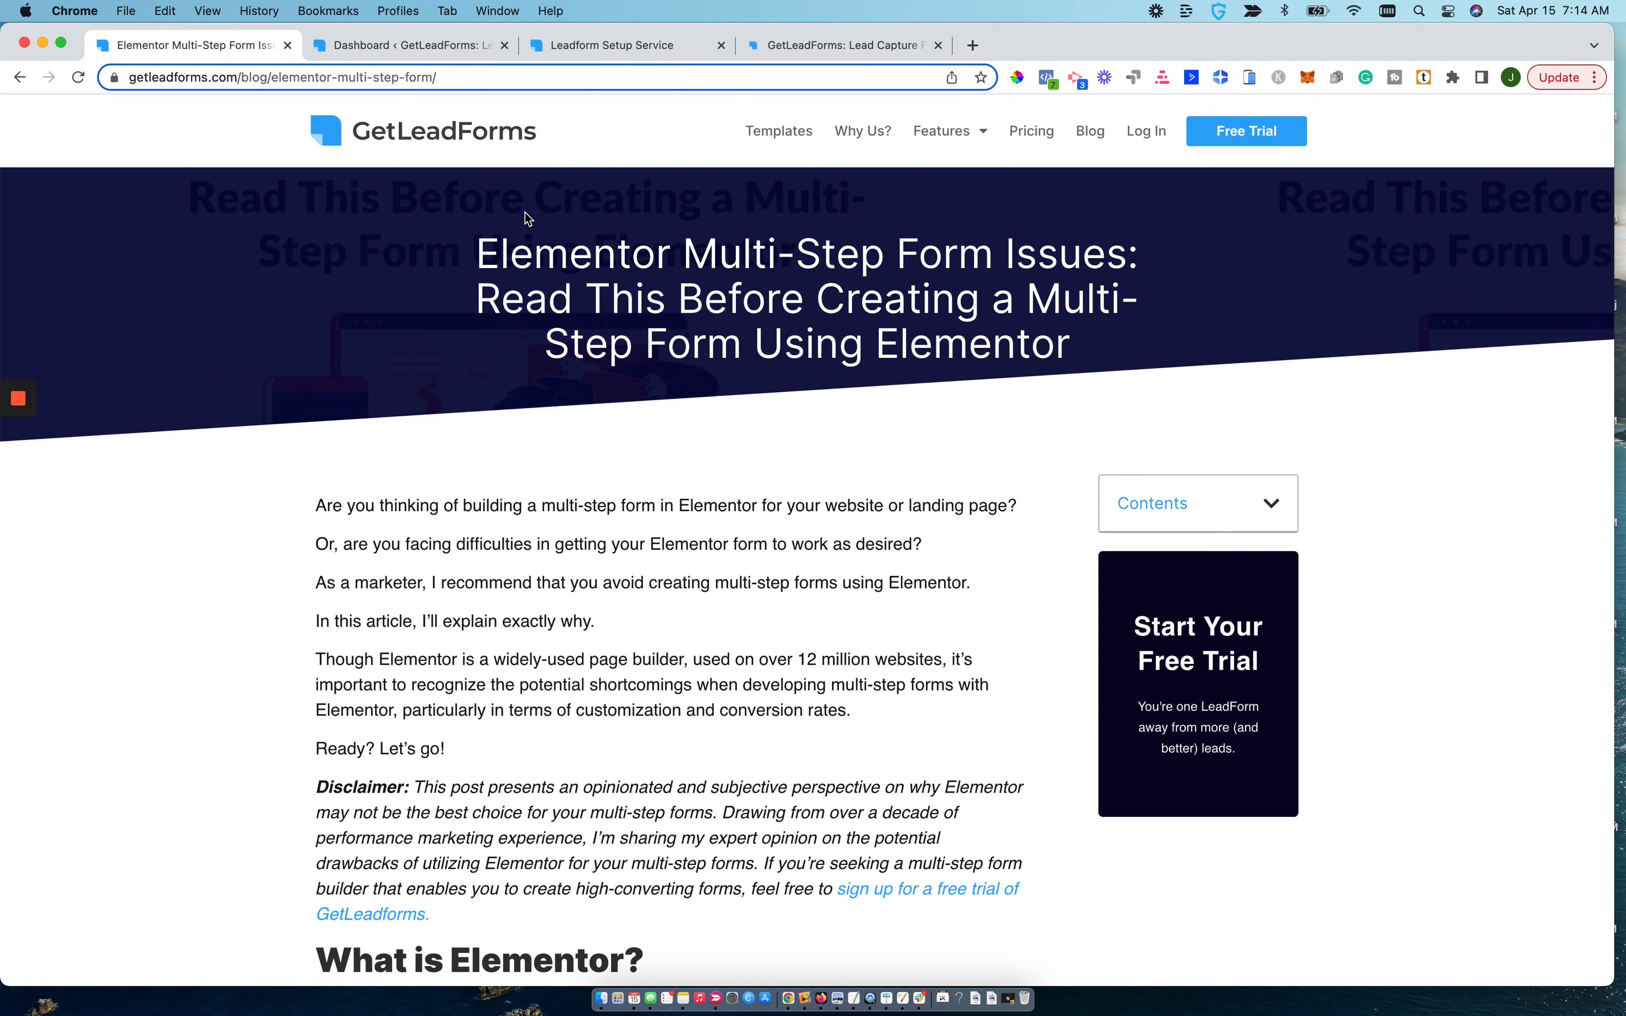
Highlight the article's title, then read on through the user comments about Elementor's multi-step forms and return to the title.
left_click_drag(475, 254, 935, 315)
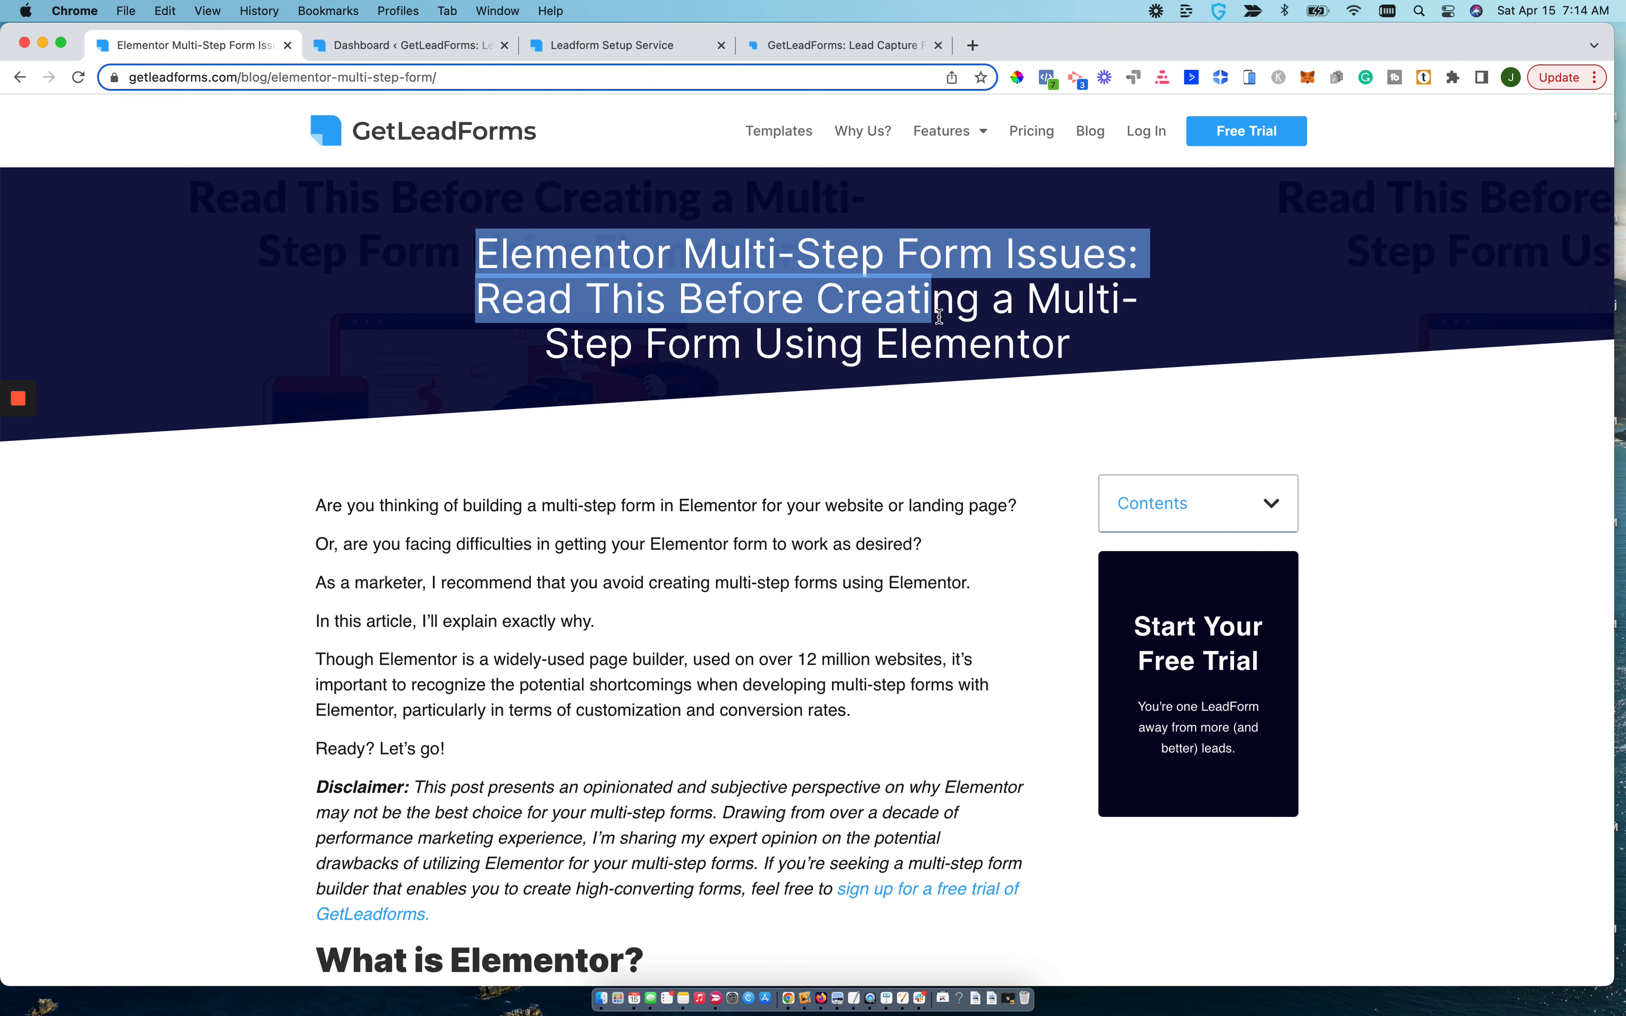
left_click_drag(938, 316, 951, 323)
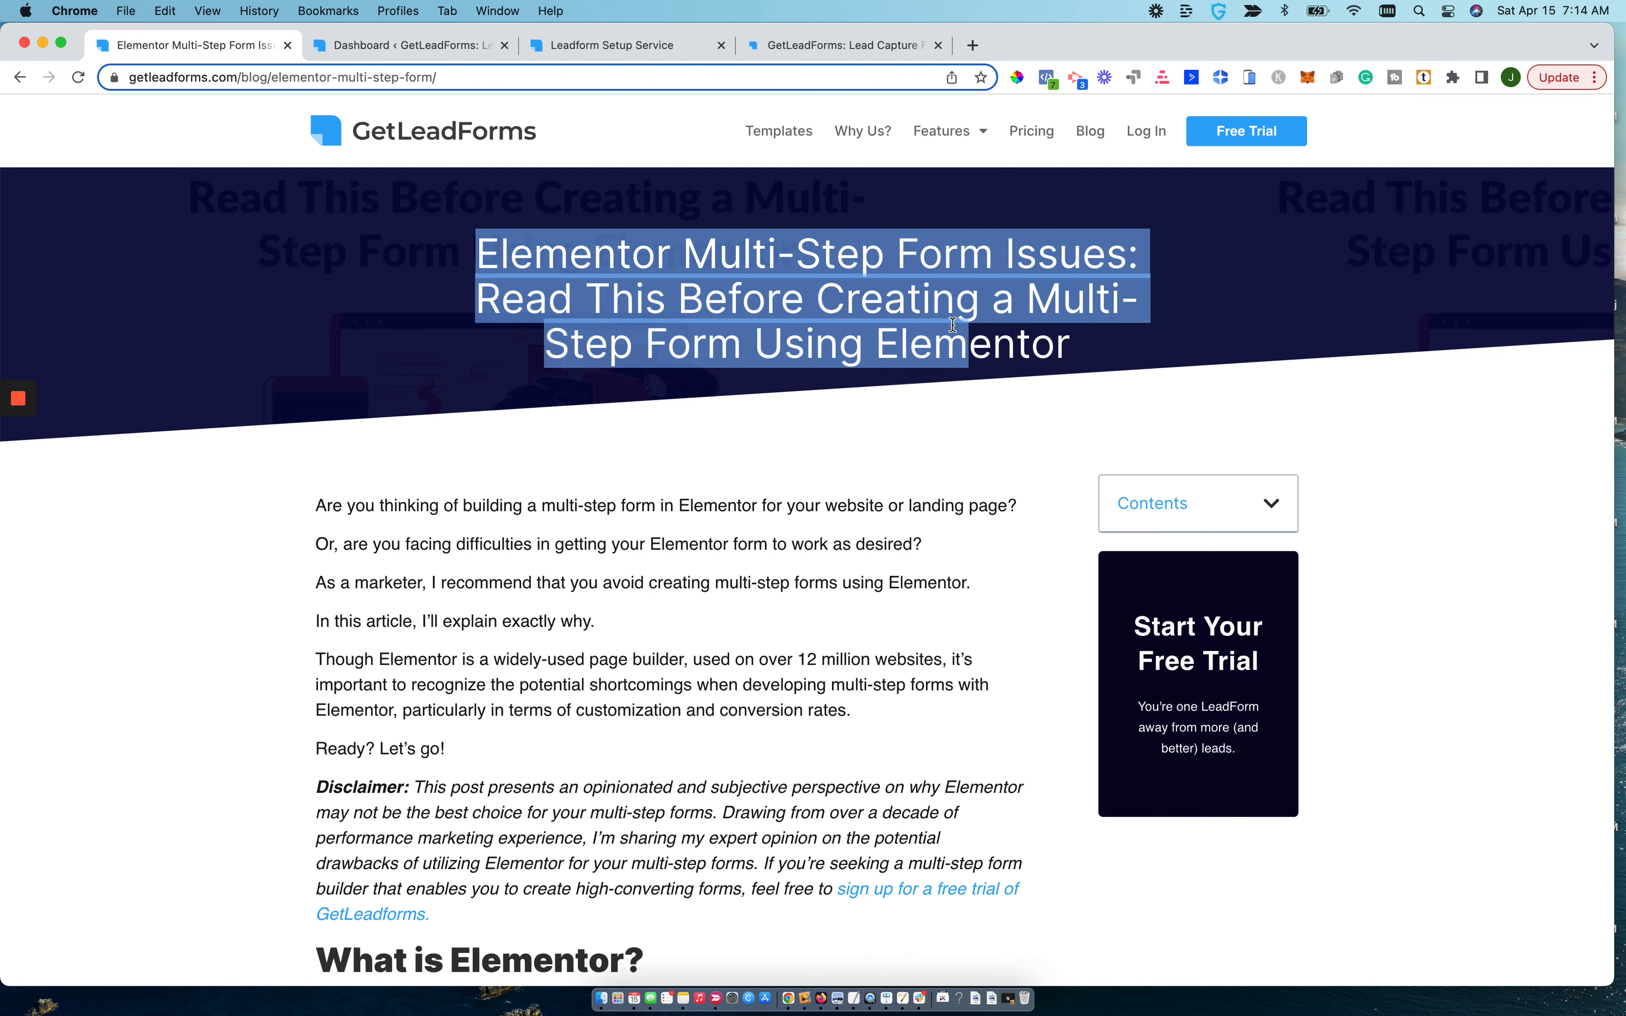
left_click(771, 572)
scroll(771, 572, "down", 5)
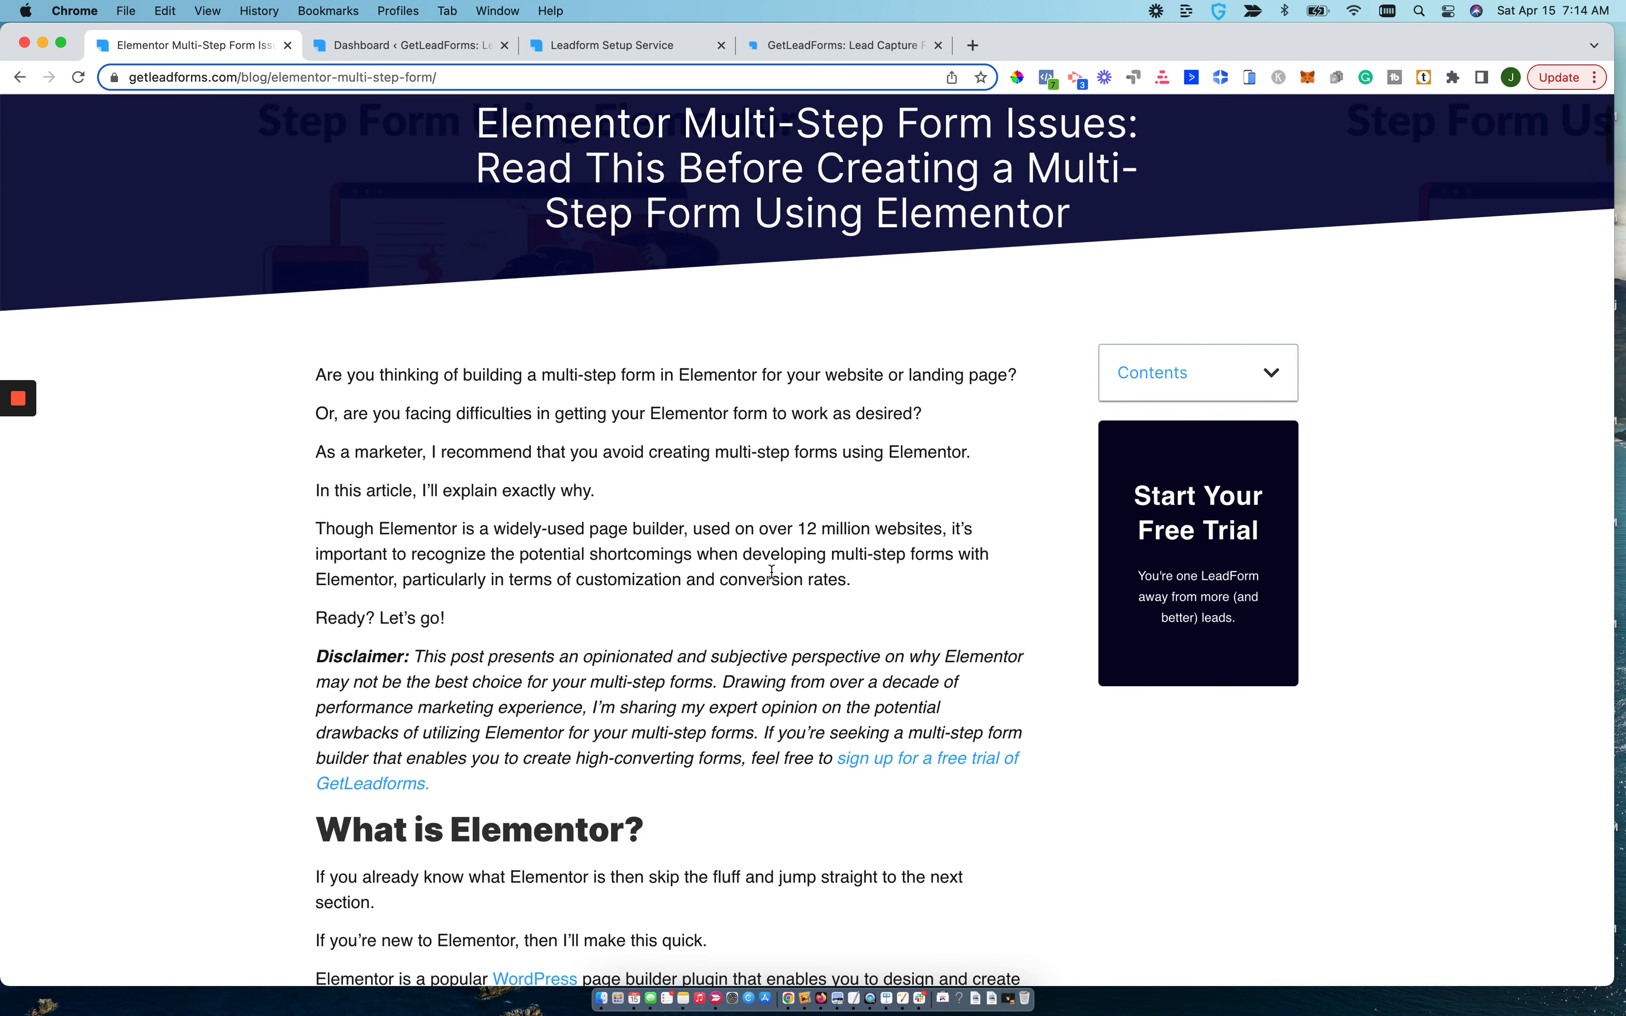
scroll(771, 571, "down", 4)
scroll(771, 572, "down", 3)
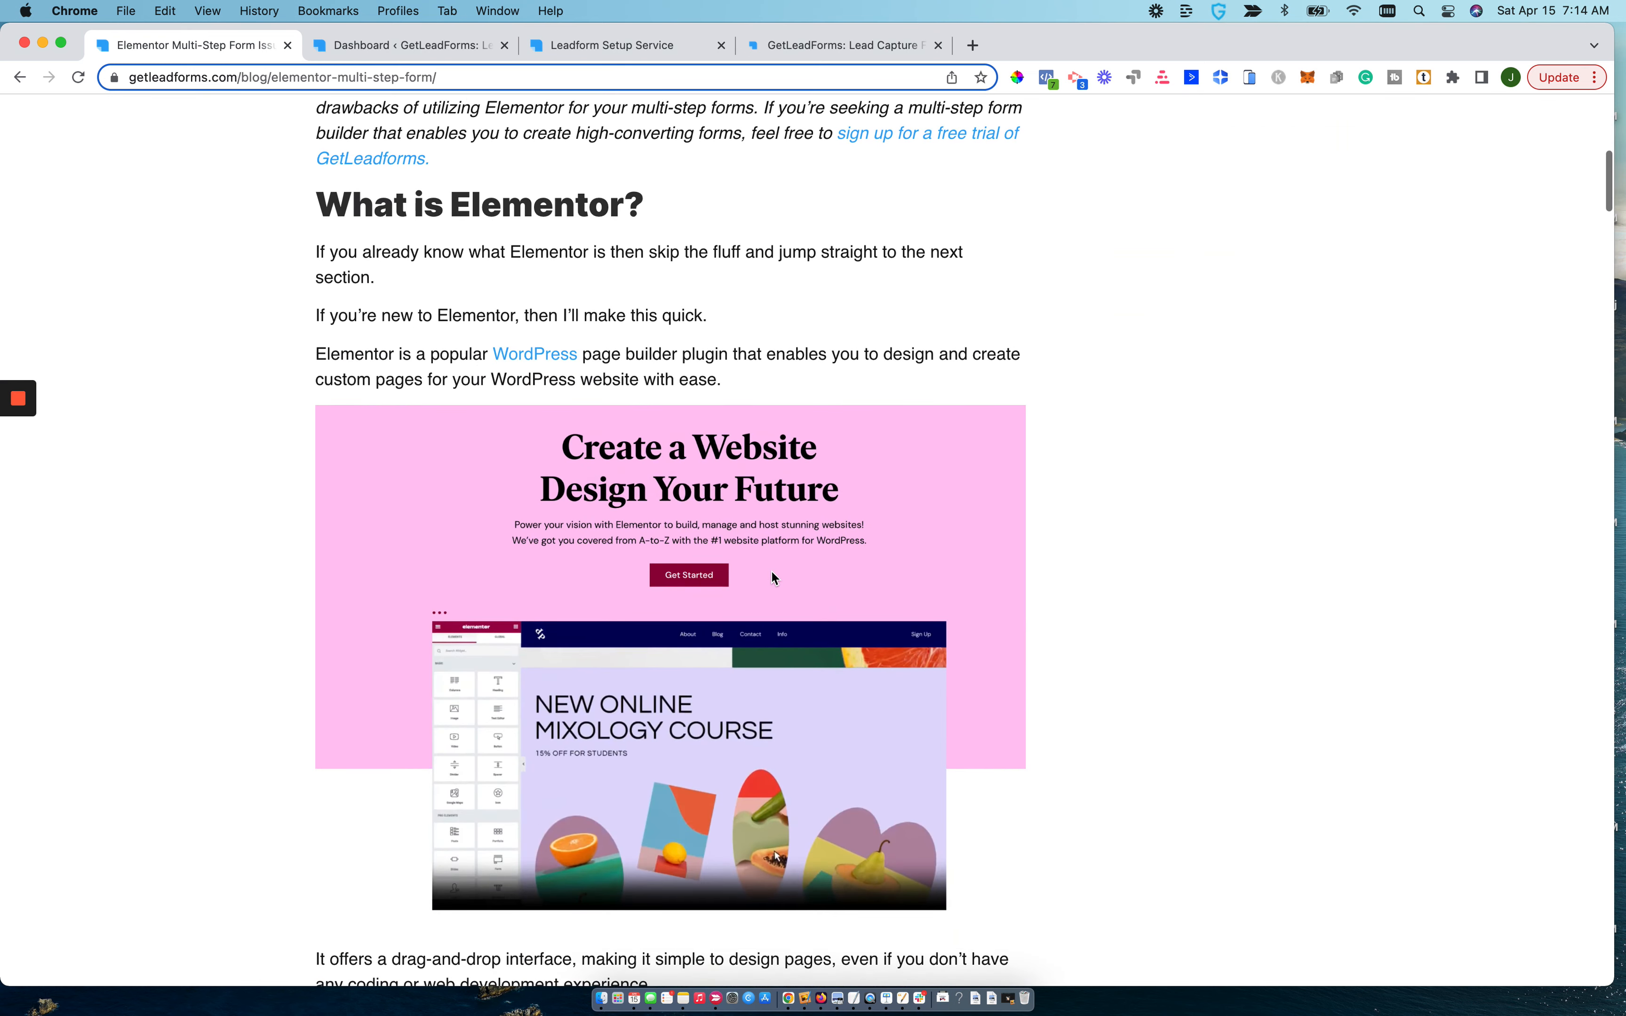
scroll(771, 572, "down", 8)
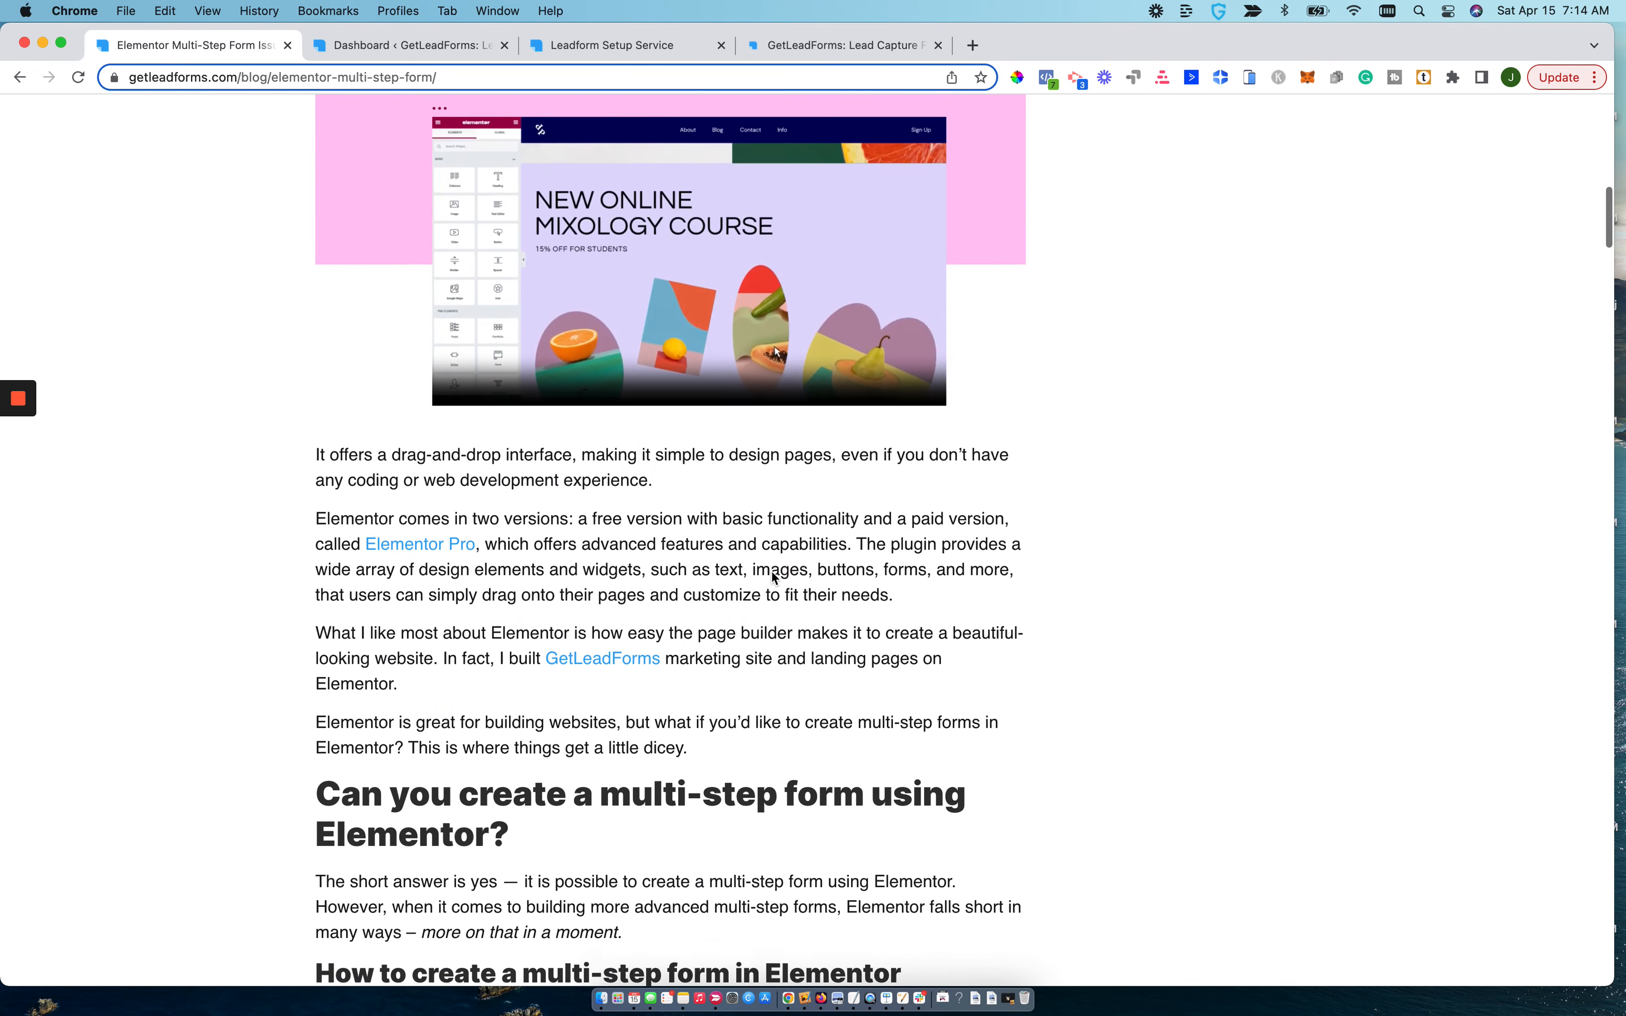
scroll(771, 572, "down", 3)
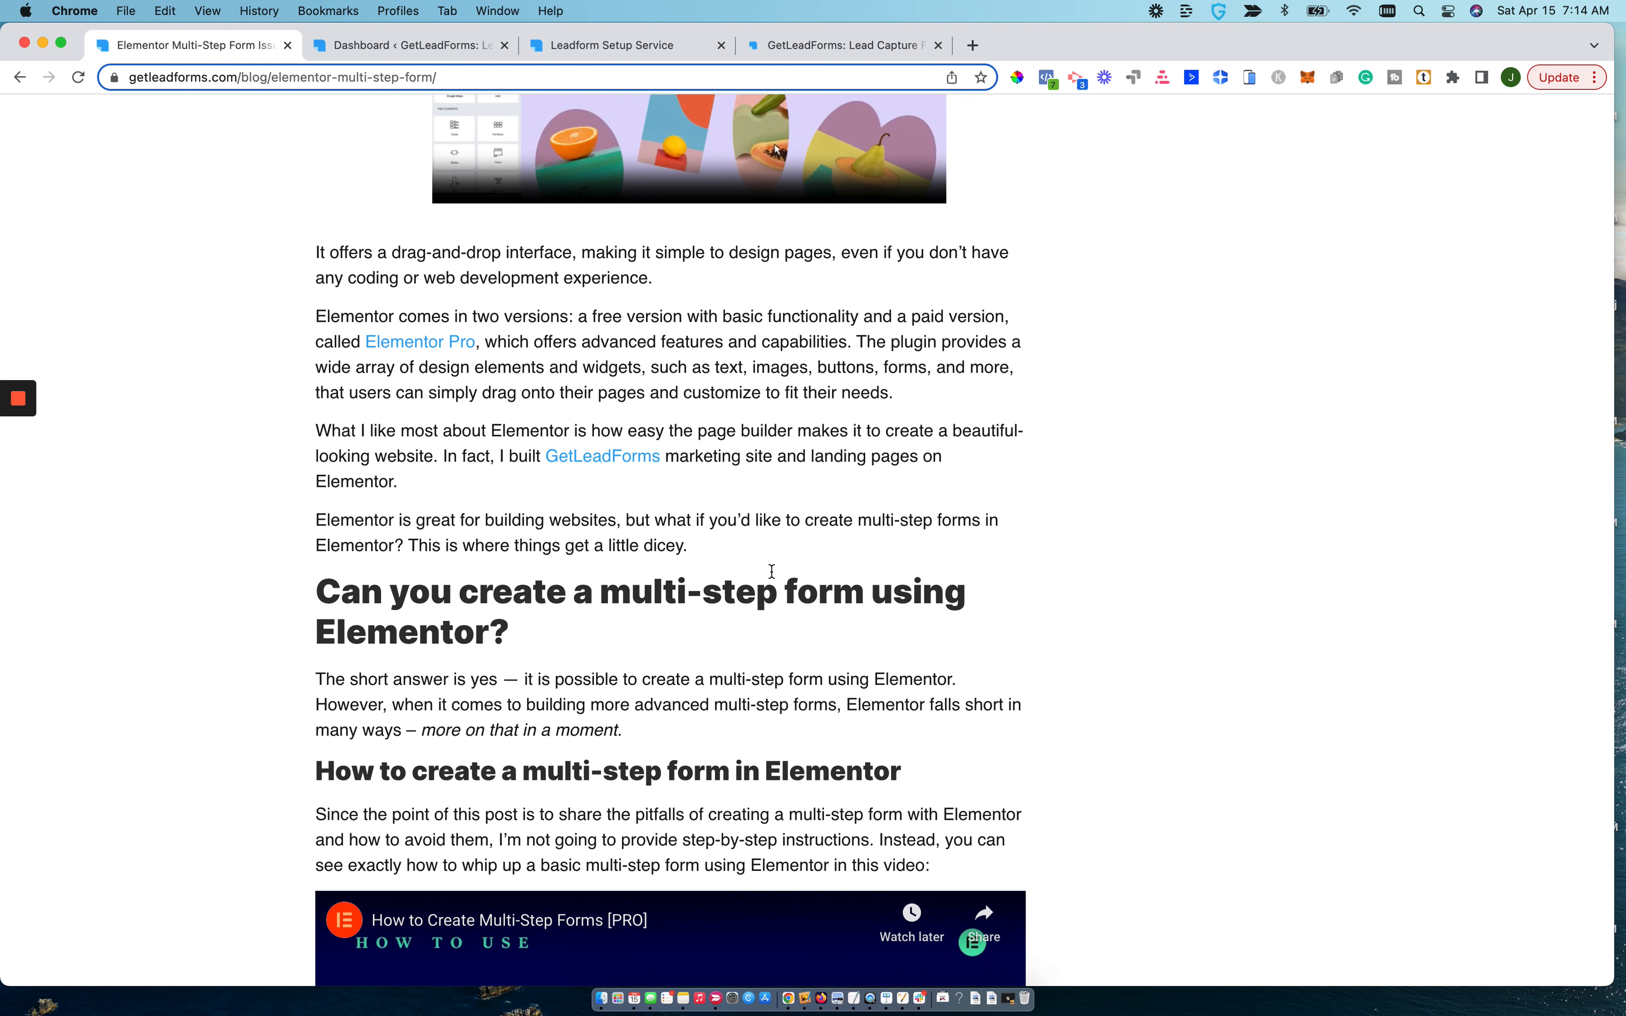
scroll(771, 572, "down", 3)
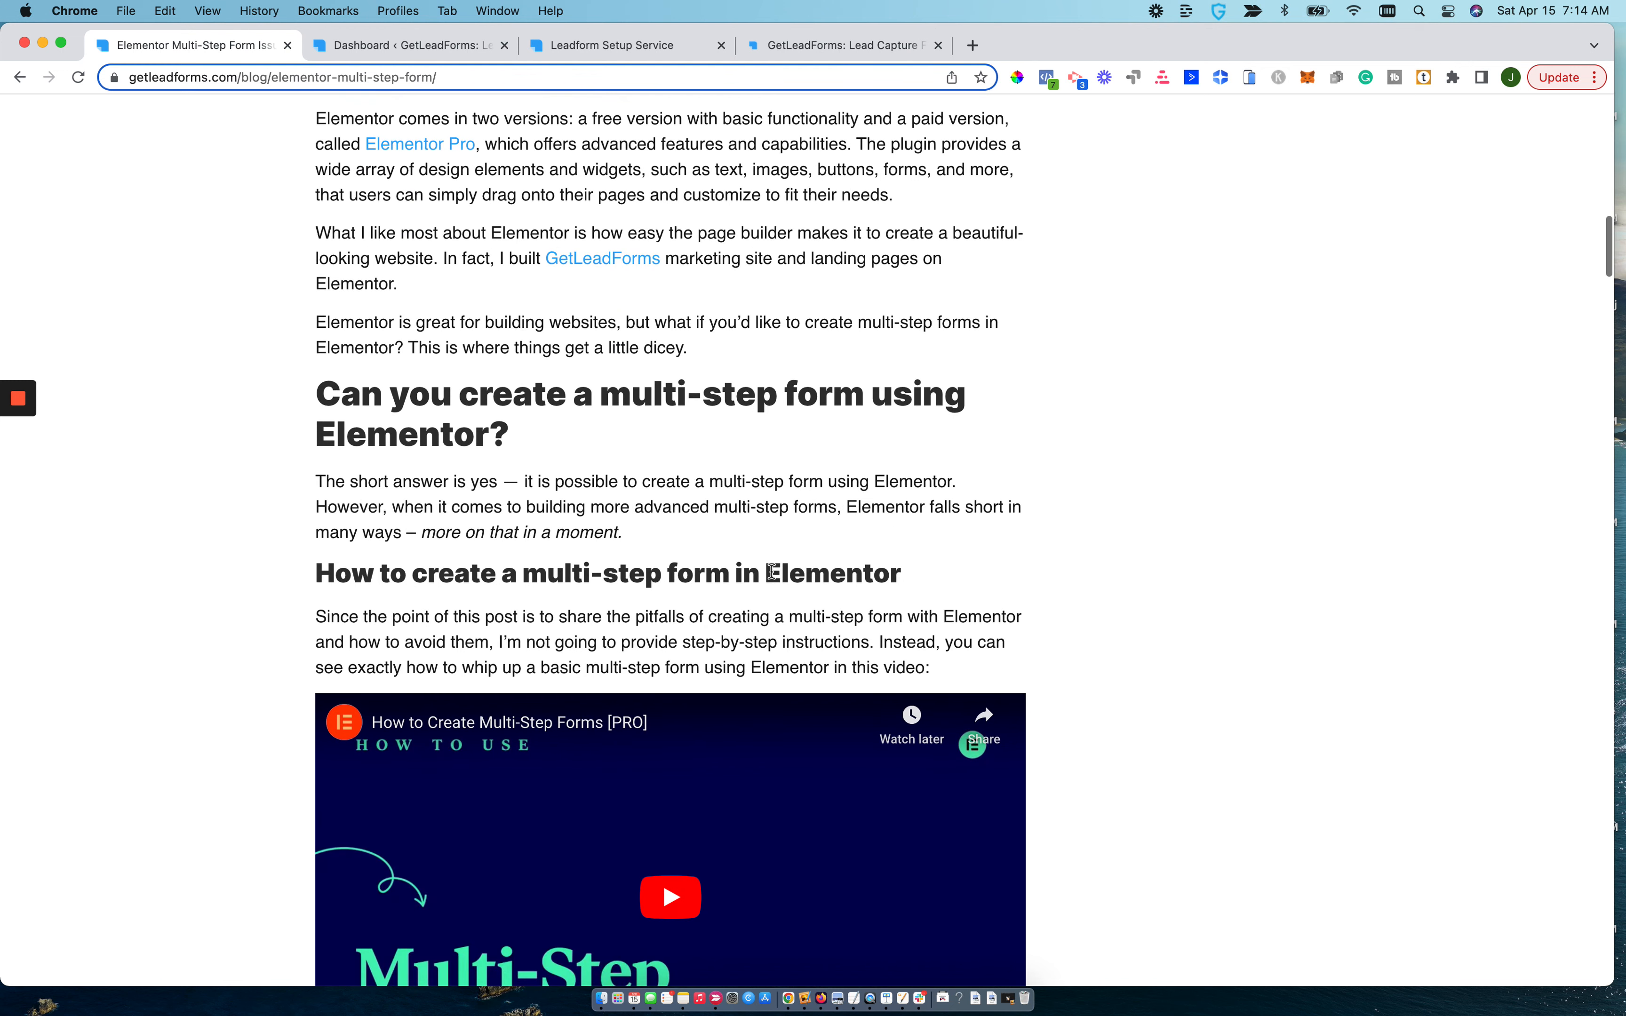
scroll(771, 572, "down", 18)
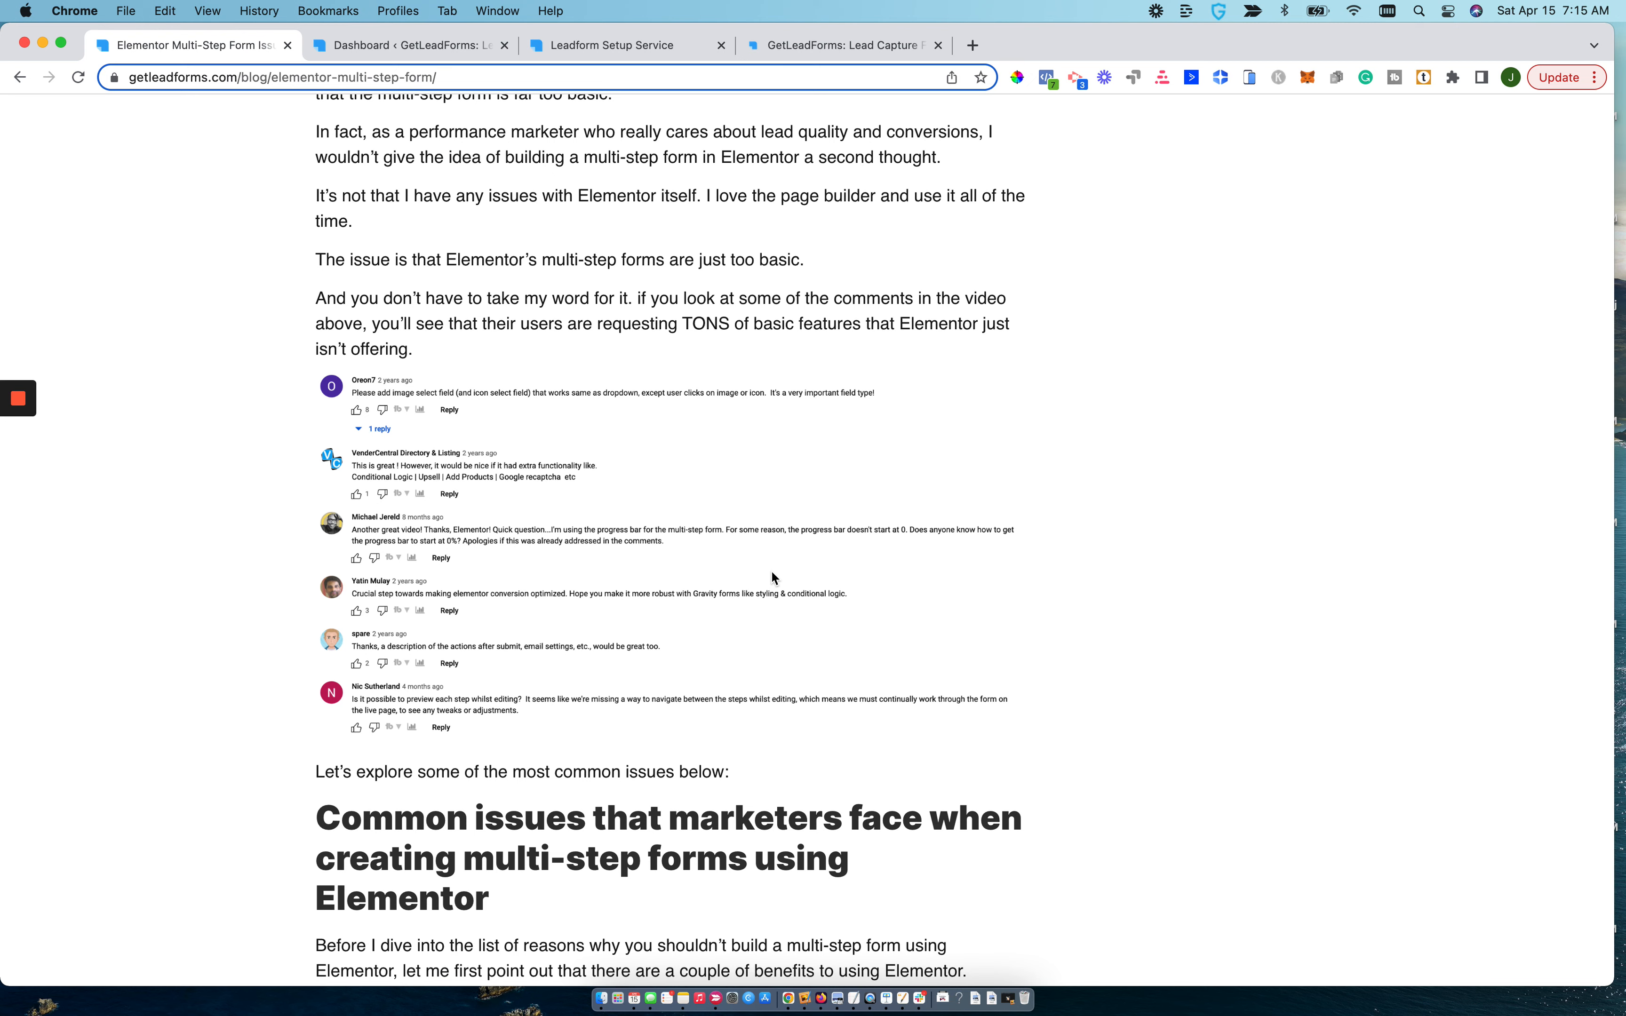
scroll(771, 569, "up", 20)
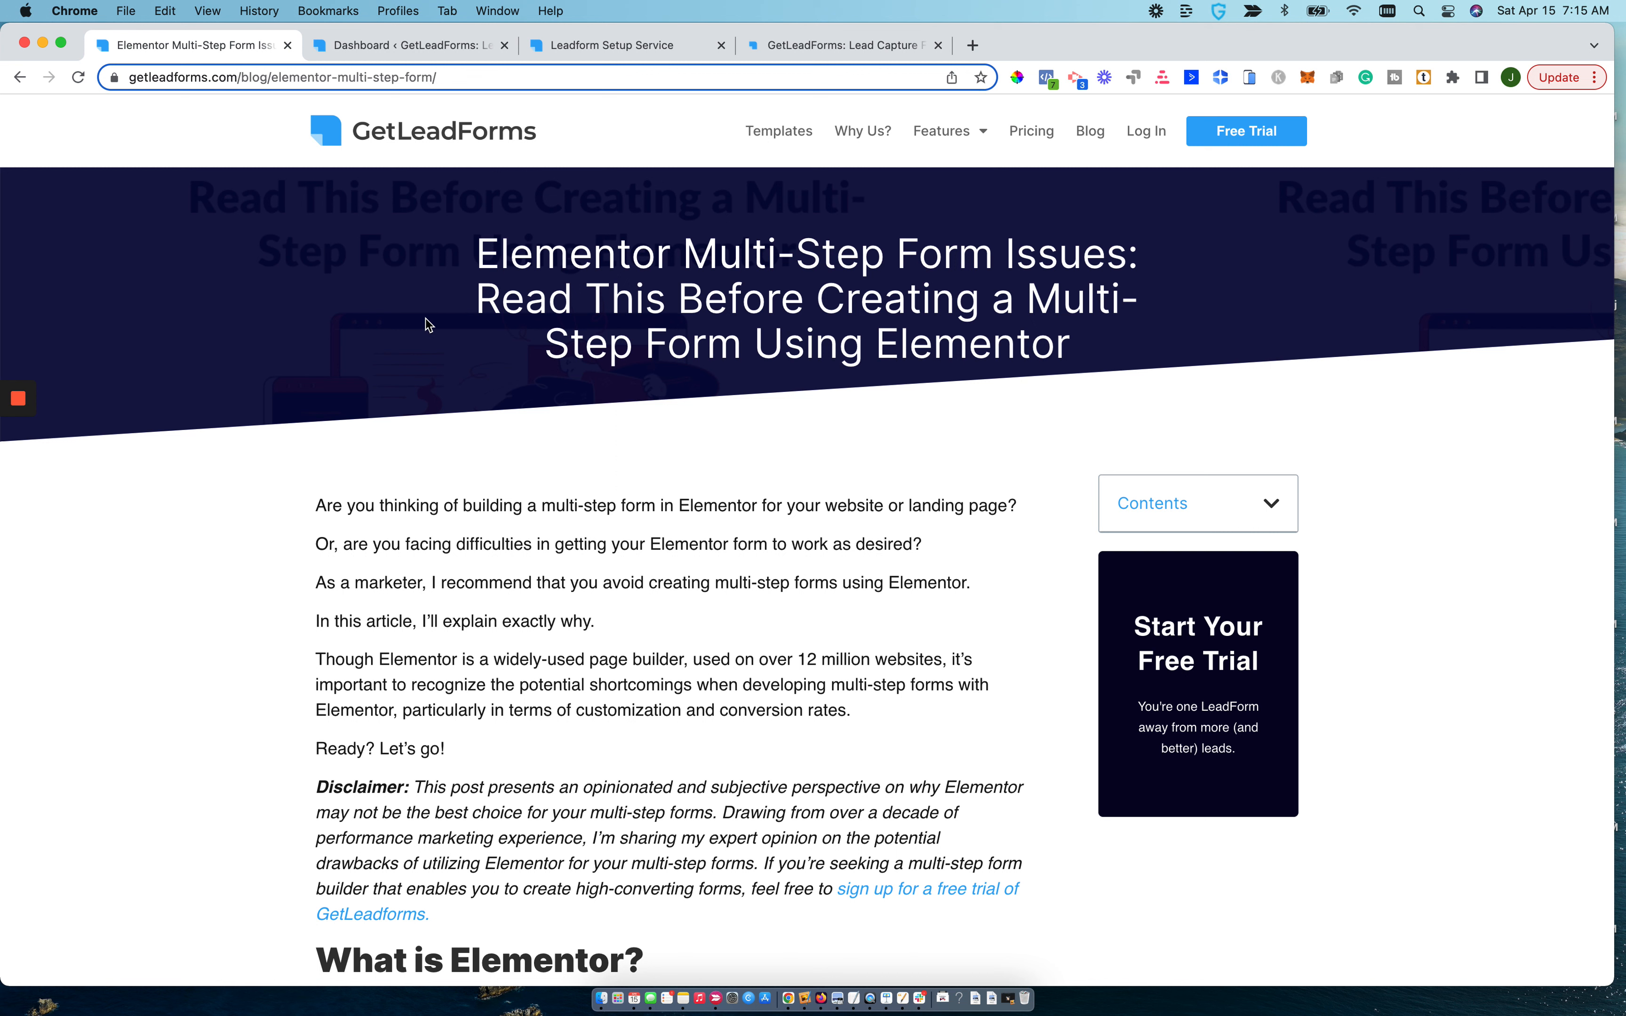
left_click(9, 480)
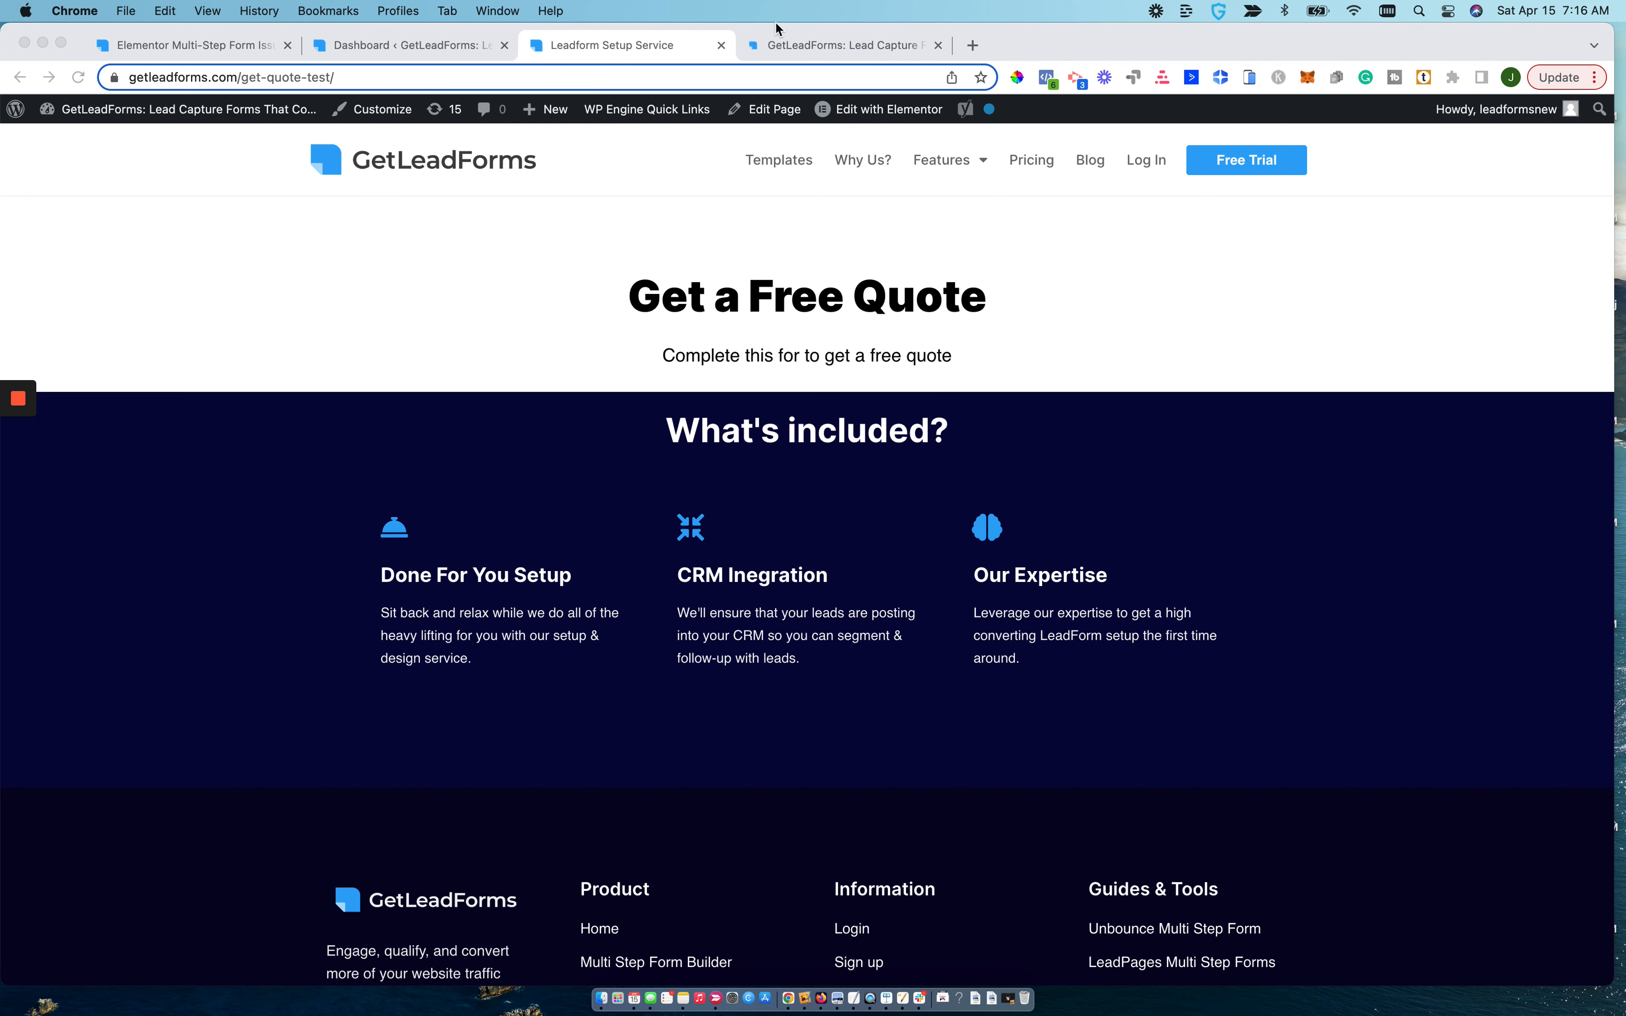
Switch to the GetLeadForms dashboard and look over the list of existing LeadForms.
left_click(770, 39)
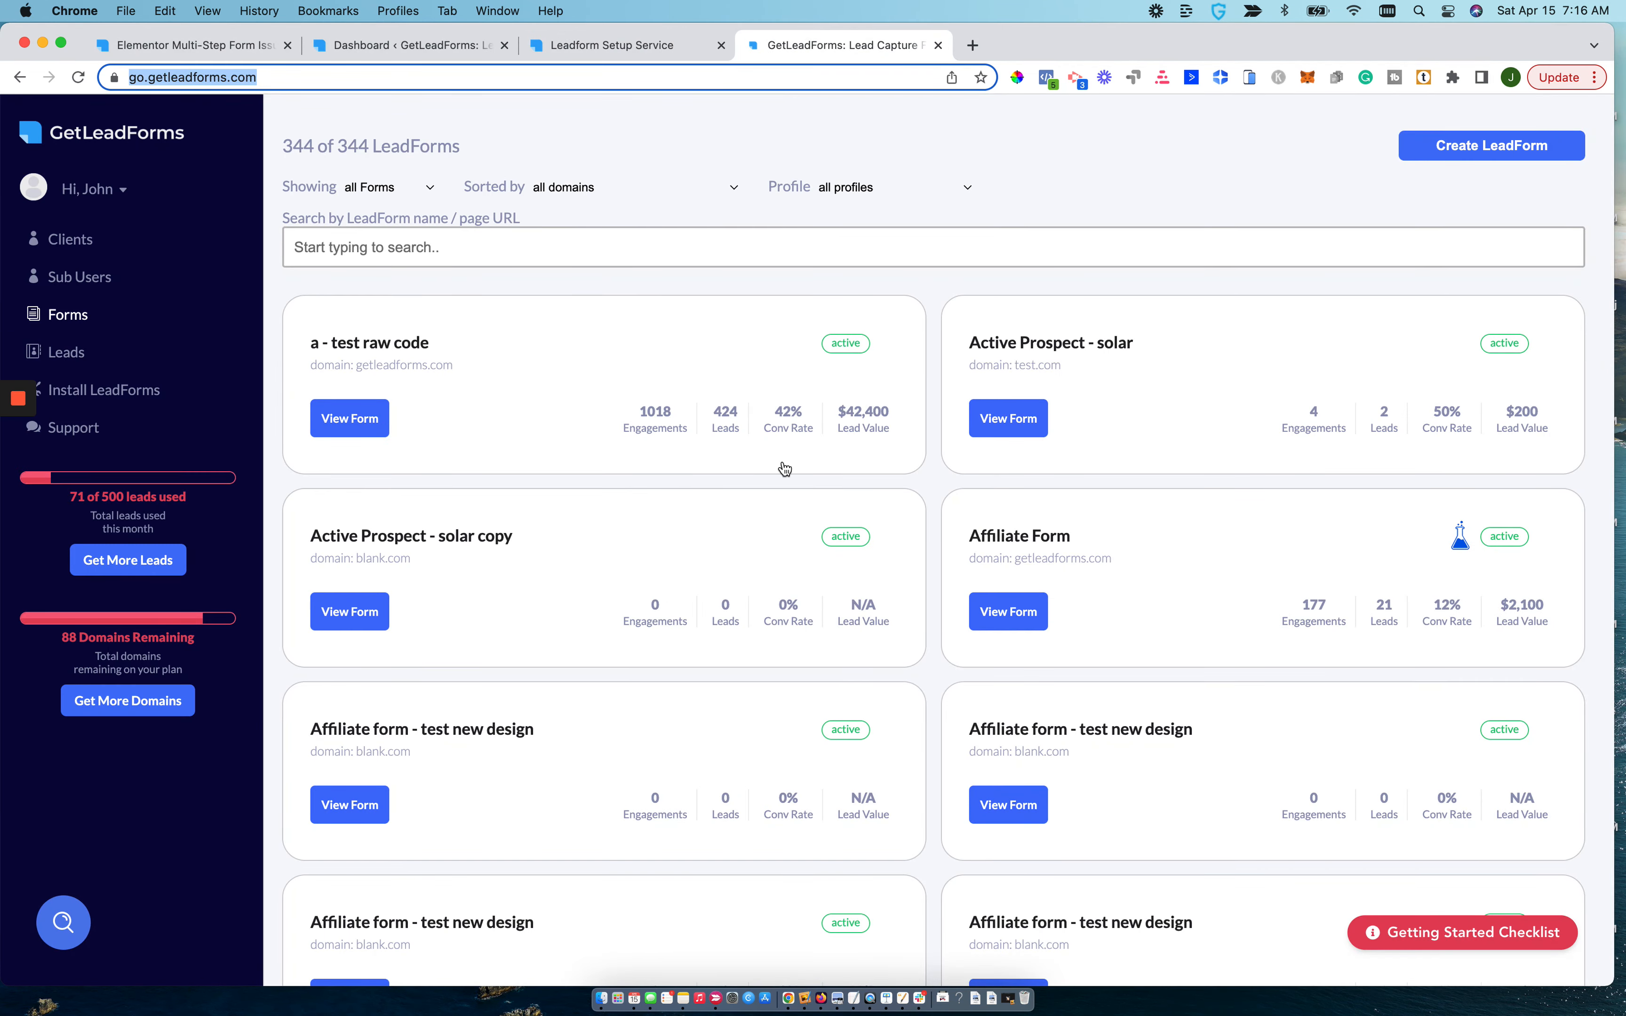
scroll(785, 469, "down", 10)
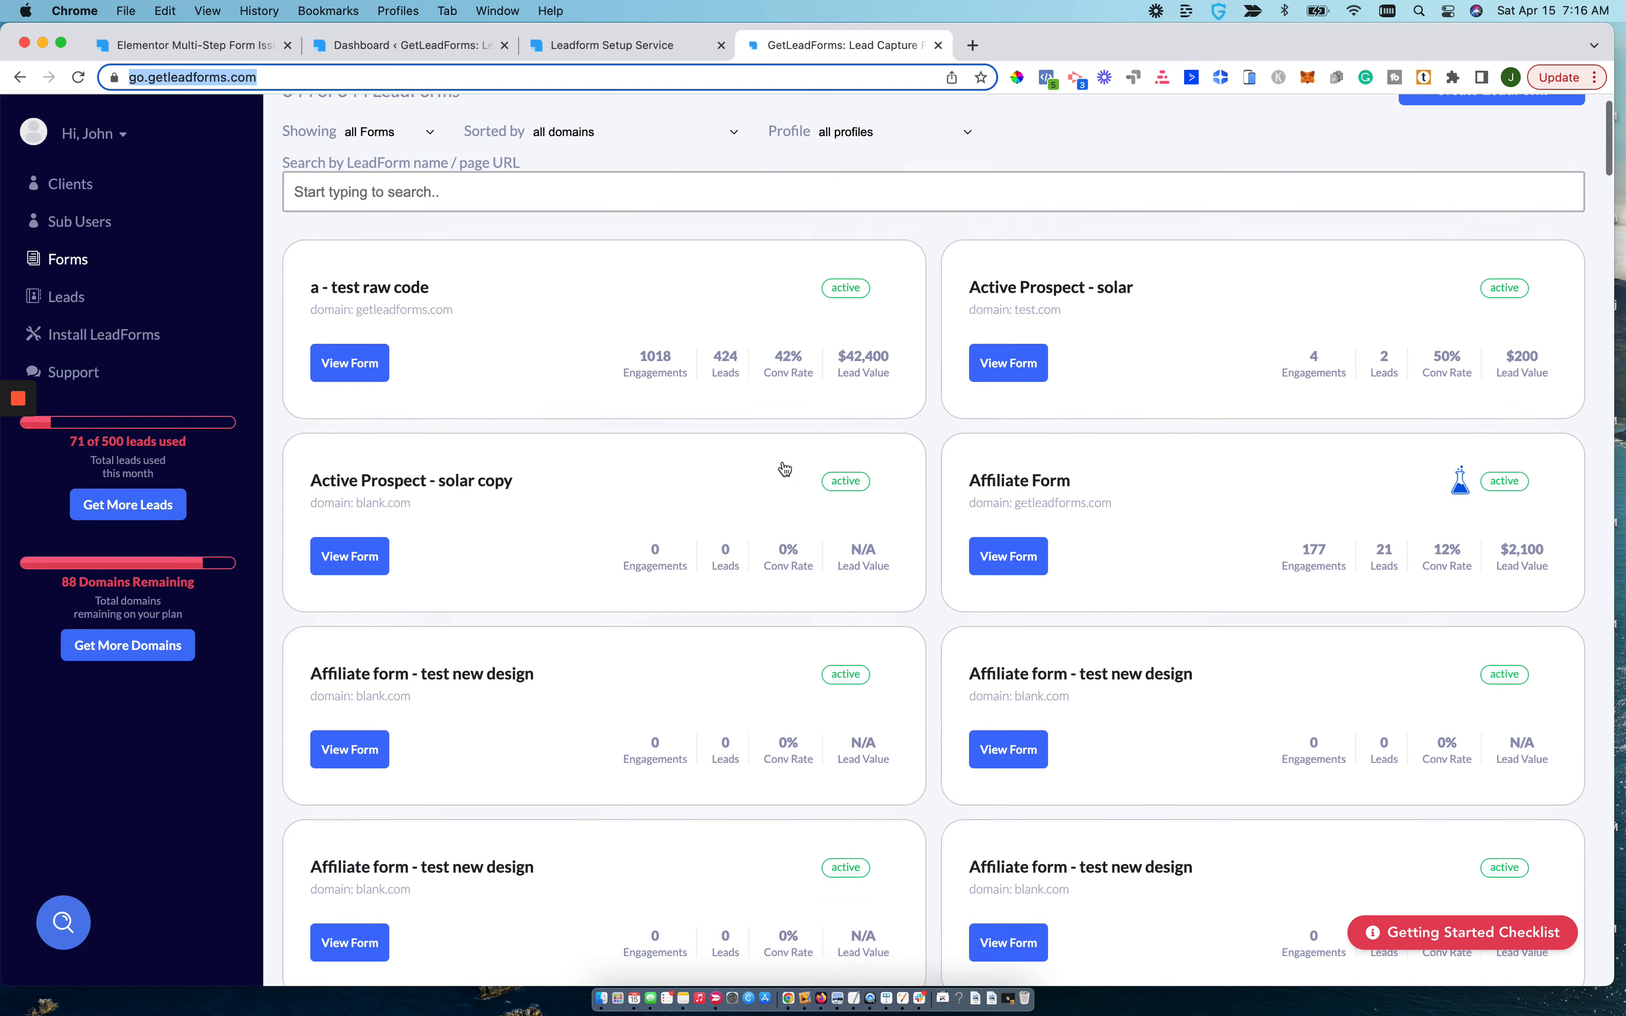
scroll(785, 468, "up", 10)
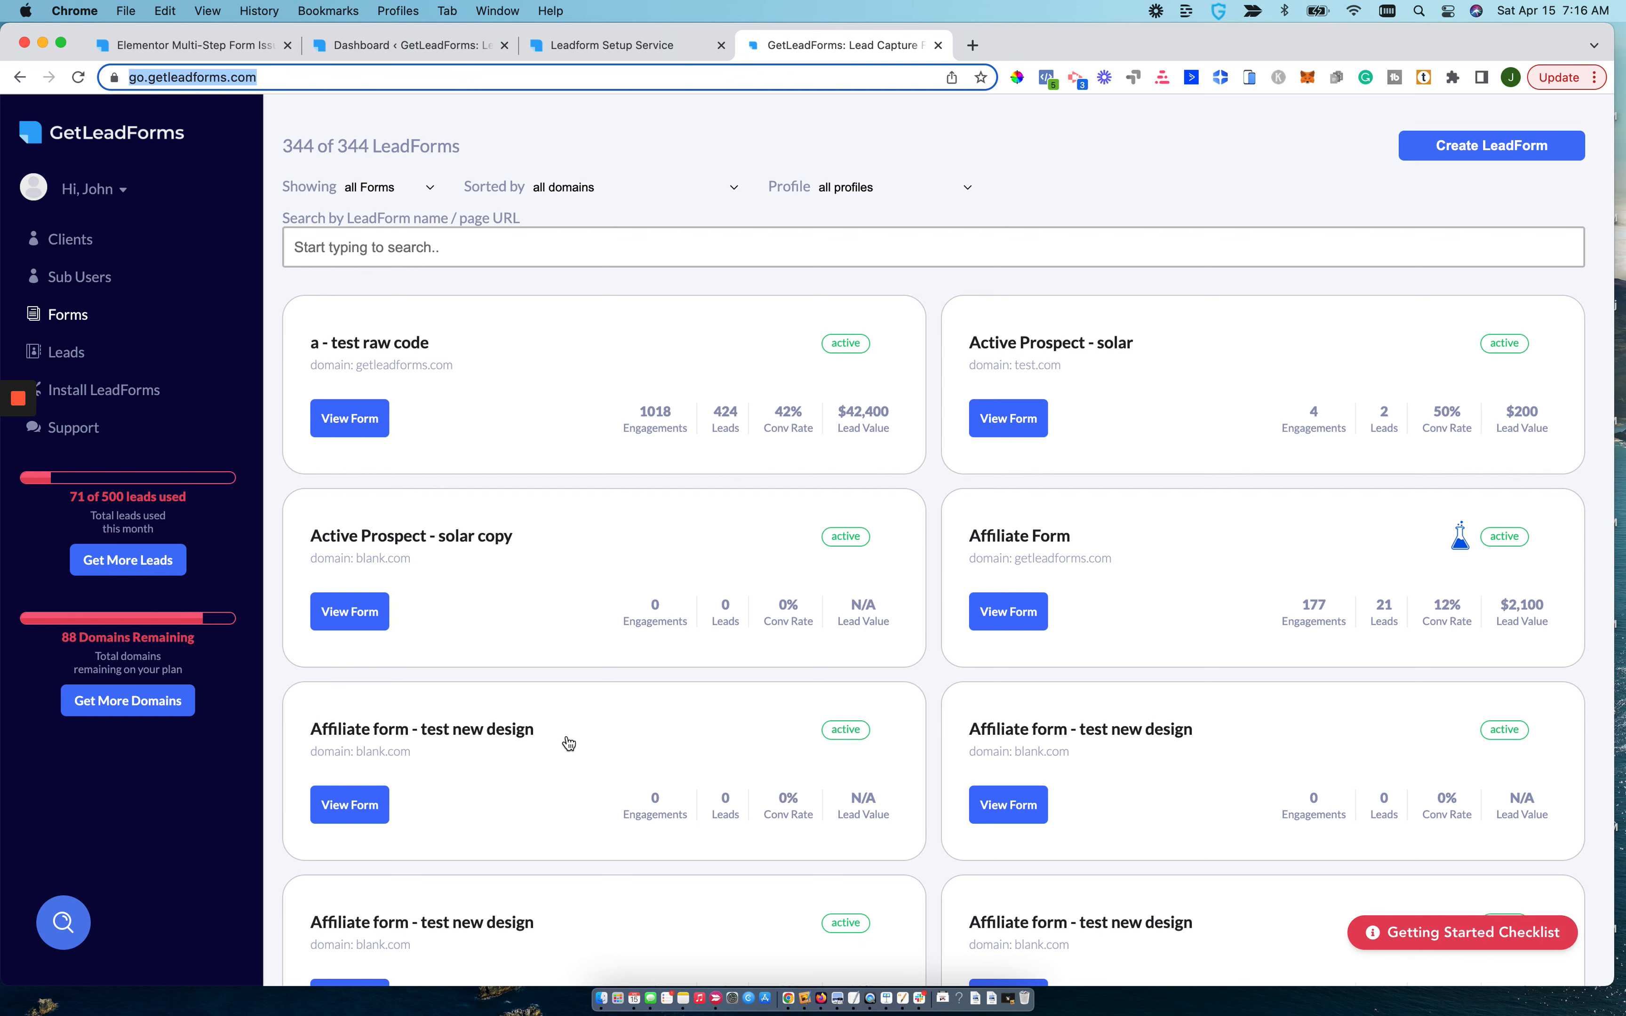
scroll(1221, 746, "down", 2)
scroll(1221, 746, "up", 2)
double_click(338, 146)
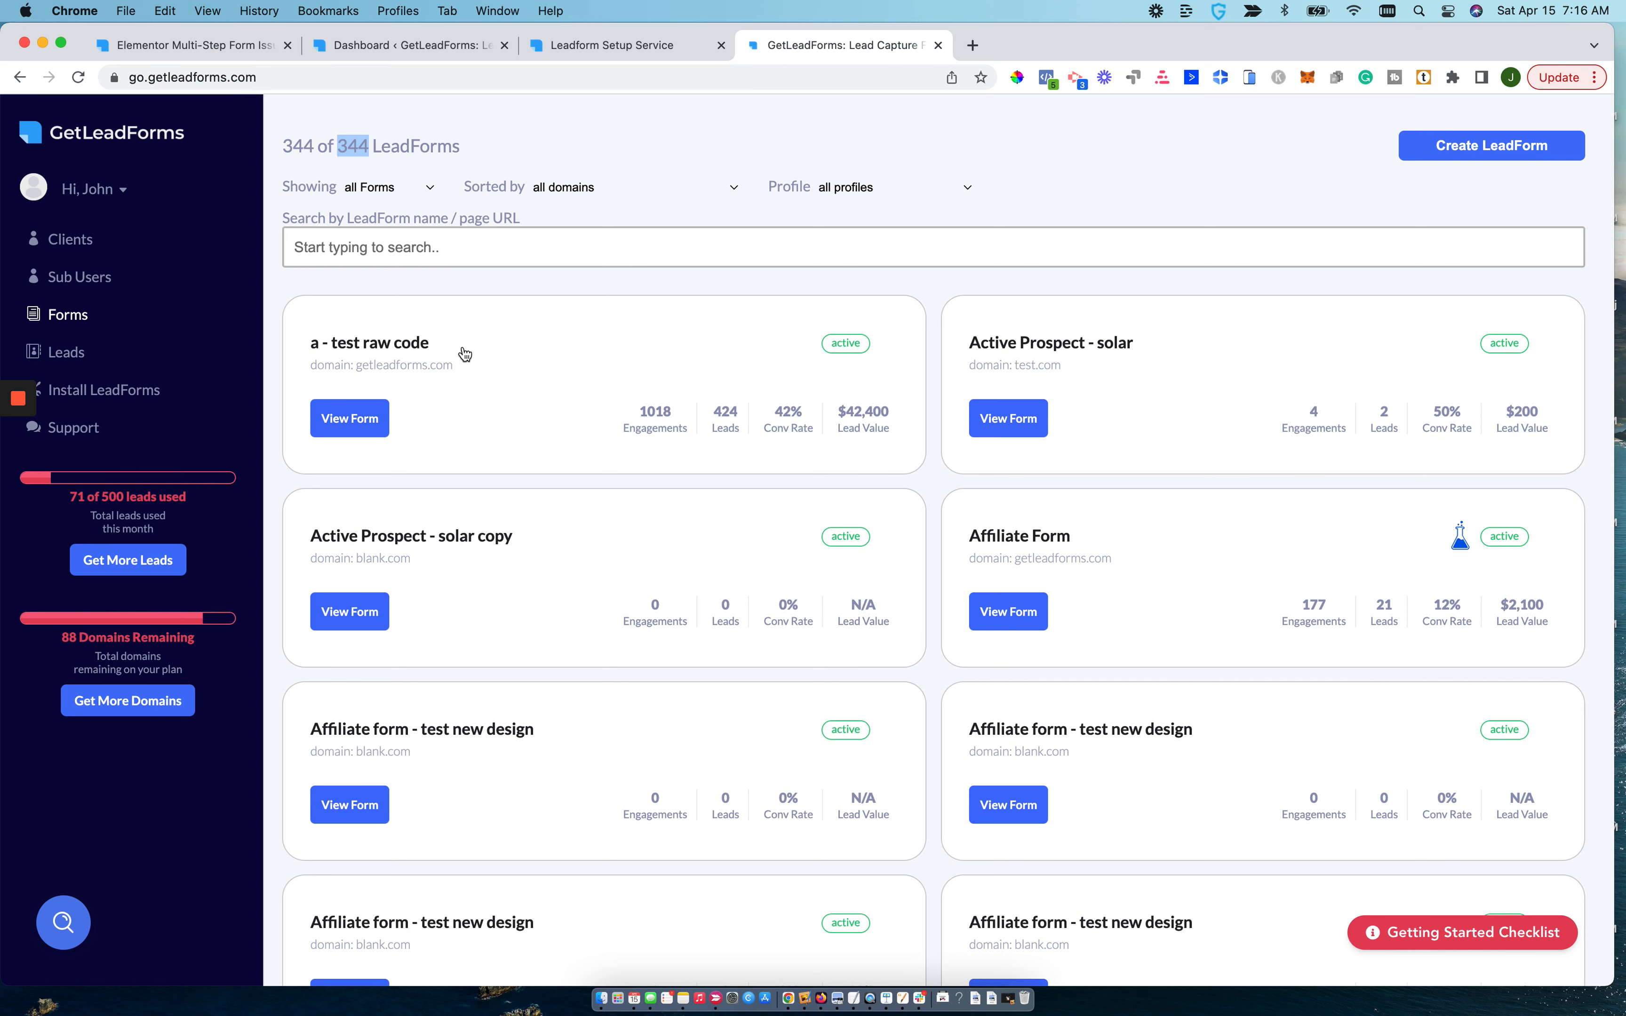
scroll(464, 353, "down", 1)
scroll(464, 353, "up", 1)
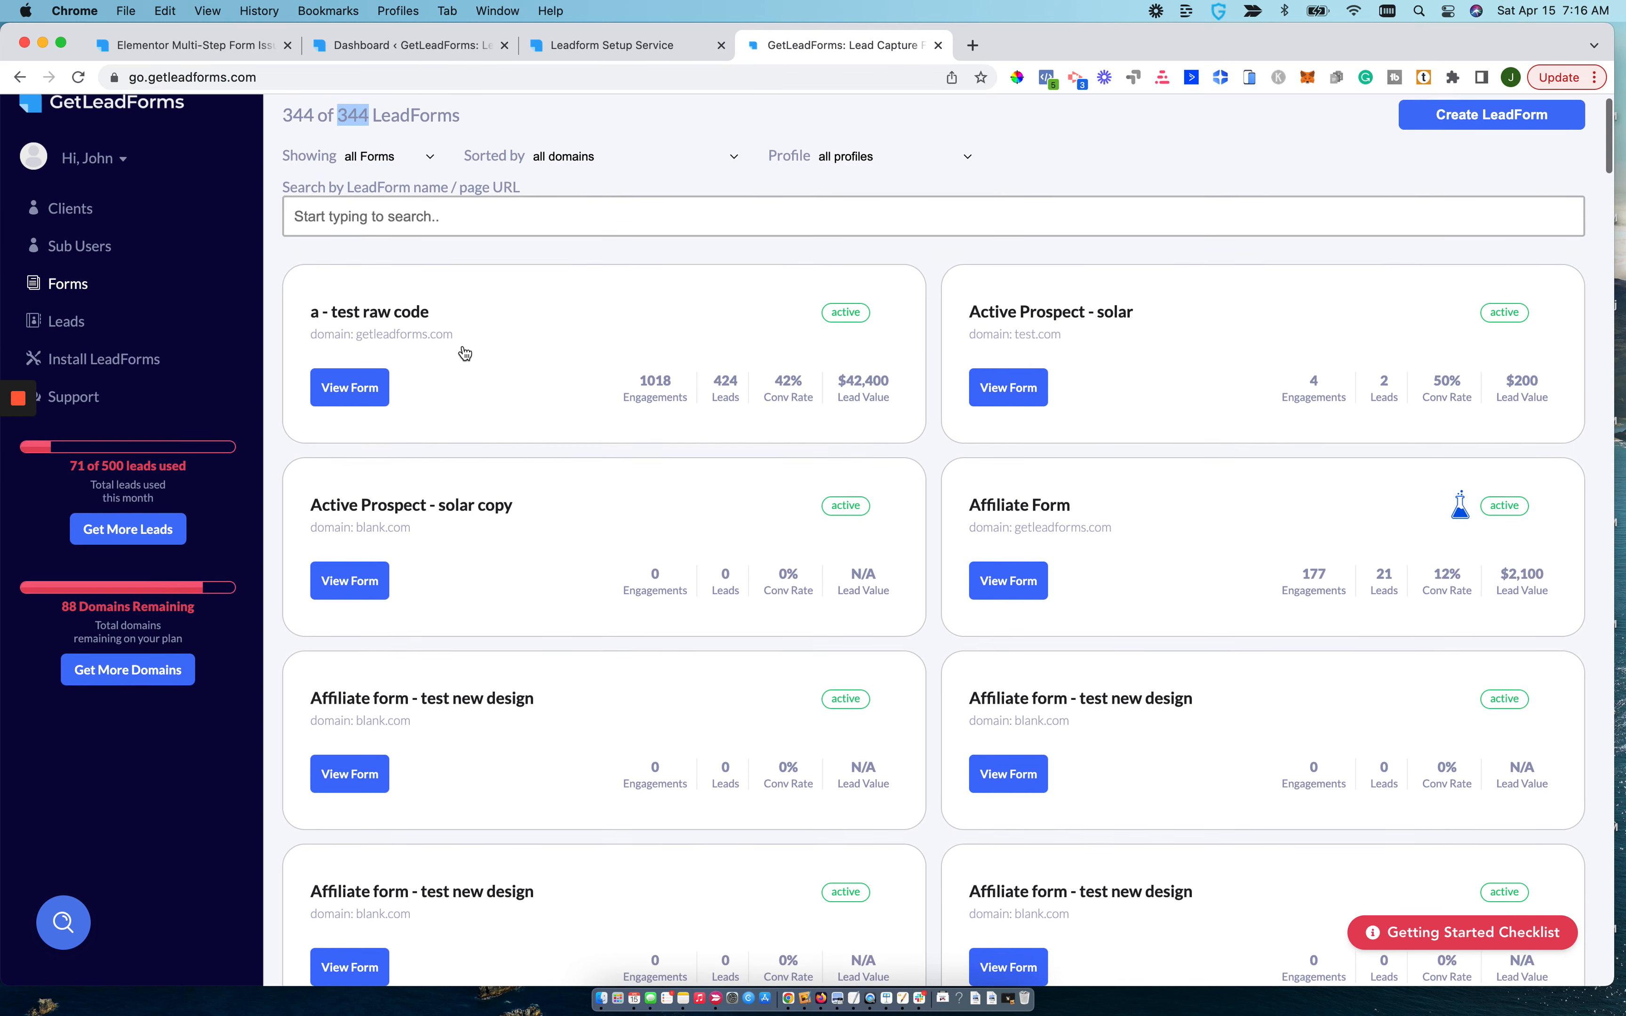
scroll(464, 353, "up", 1)
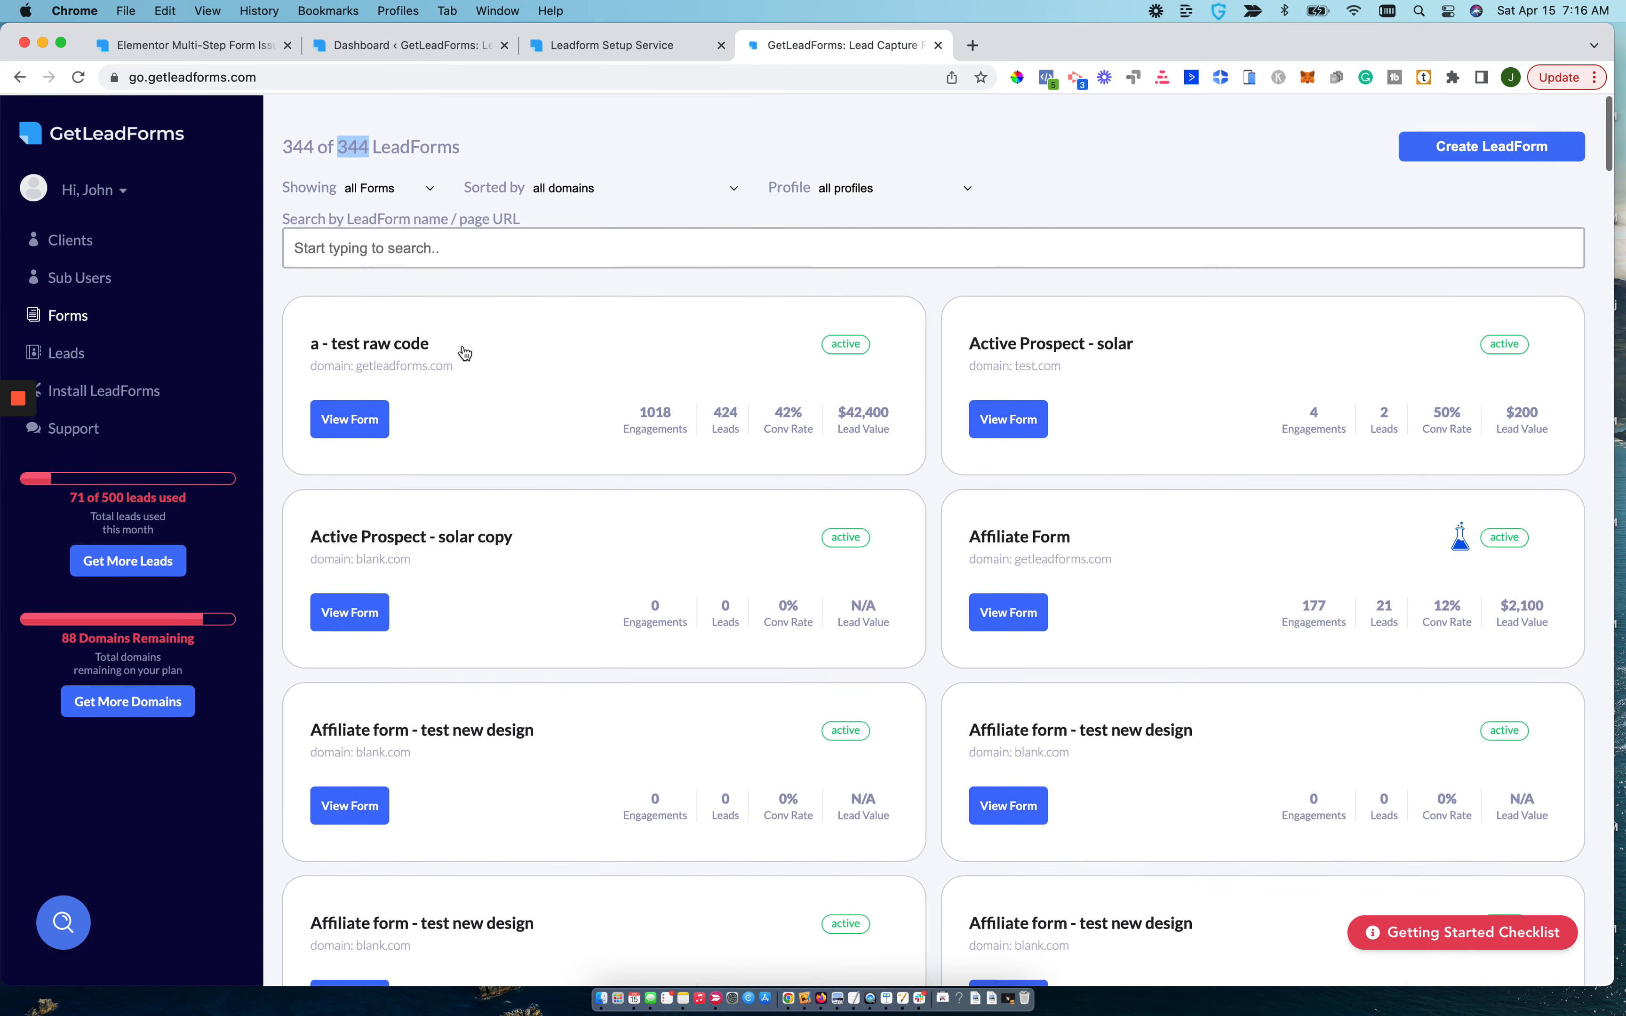
Create a new LeadForm from the Solar Energy Inspired Template.
left_click(1465, 149)
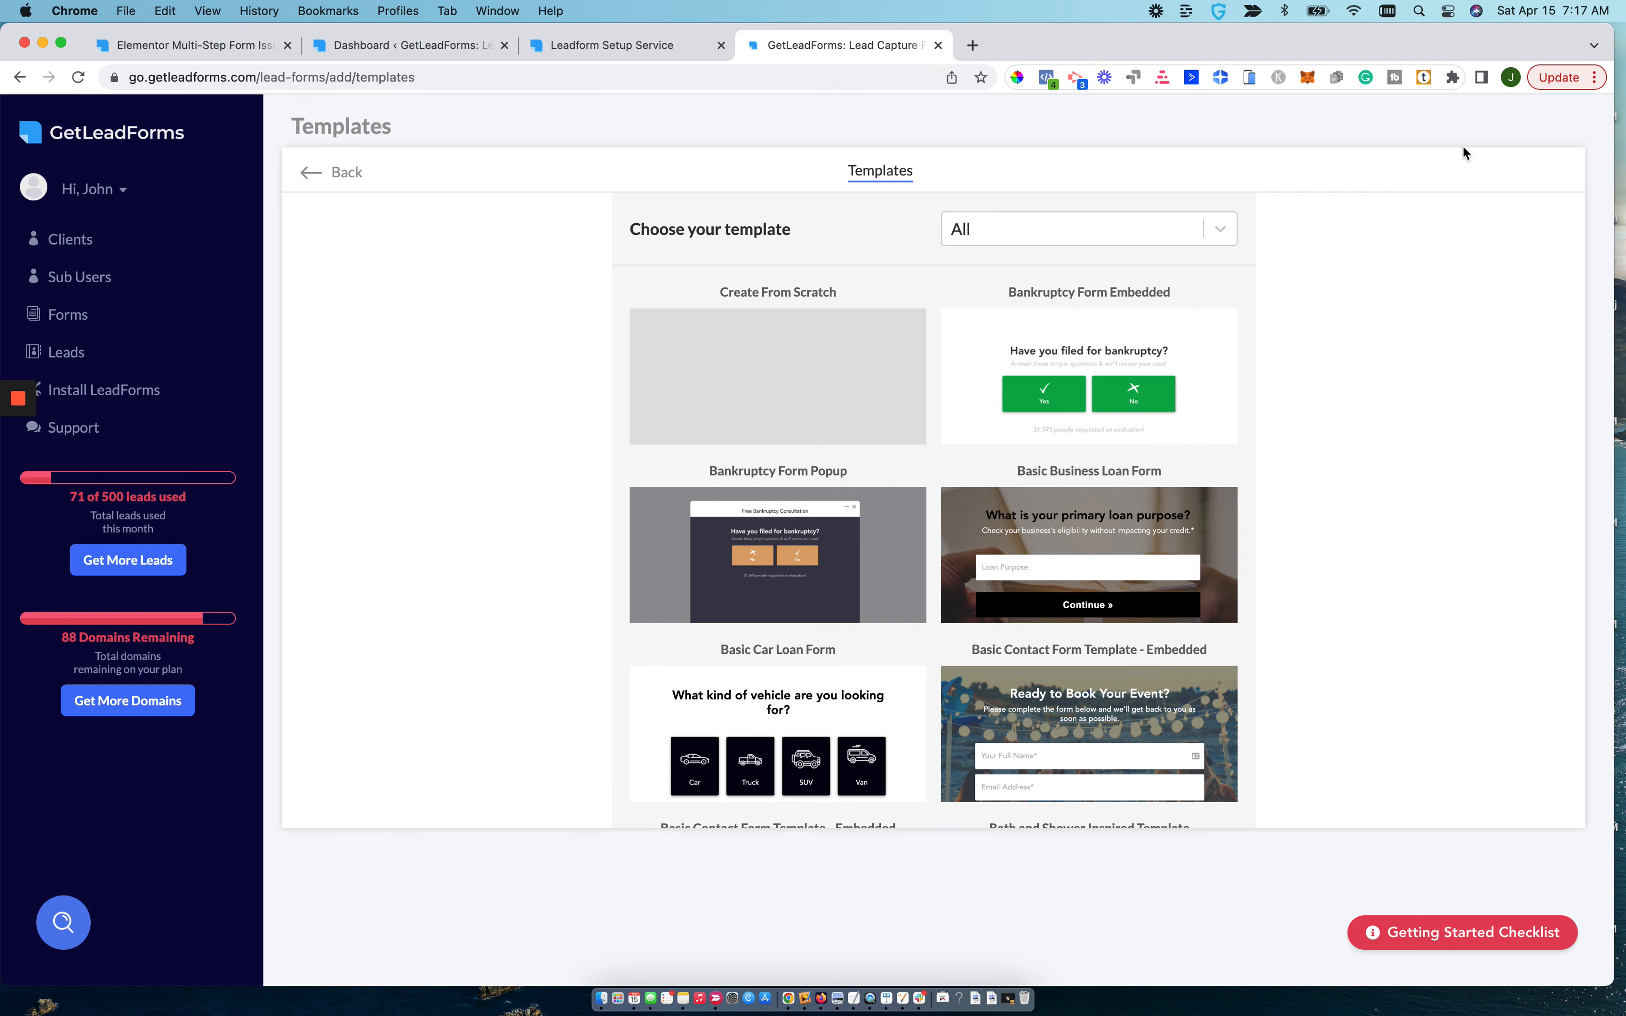
mouse_move(1038, 412)
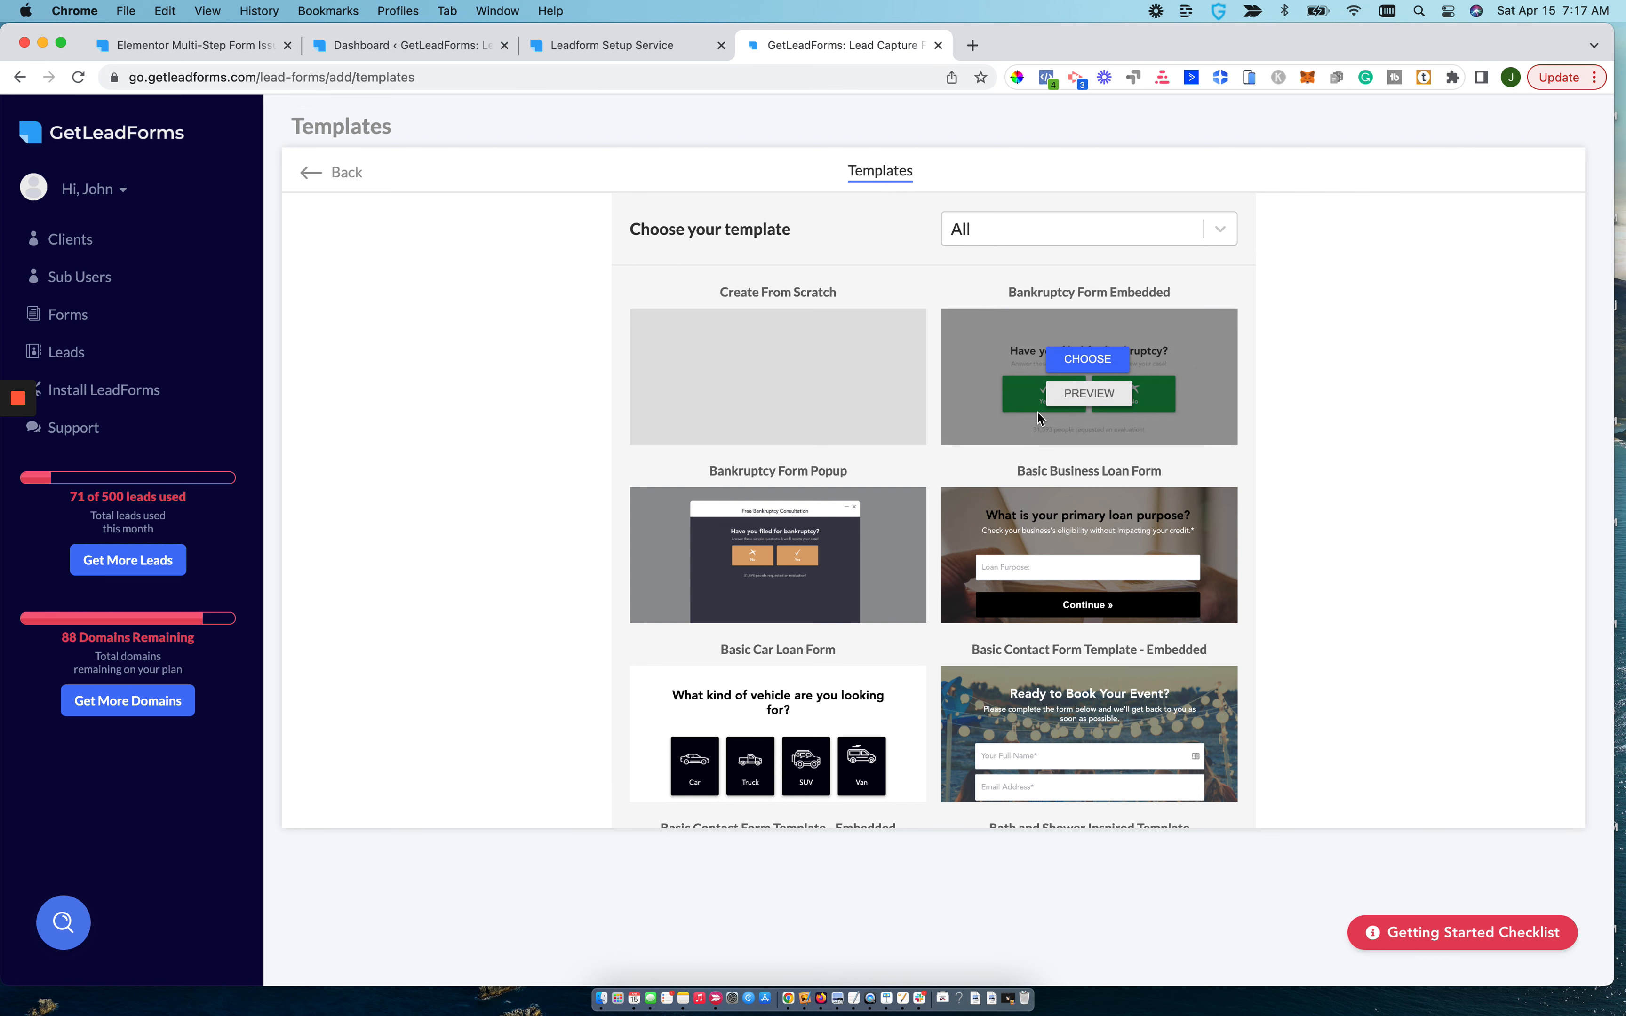
scroll(1037, 412, "down", 1)
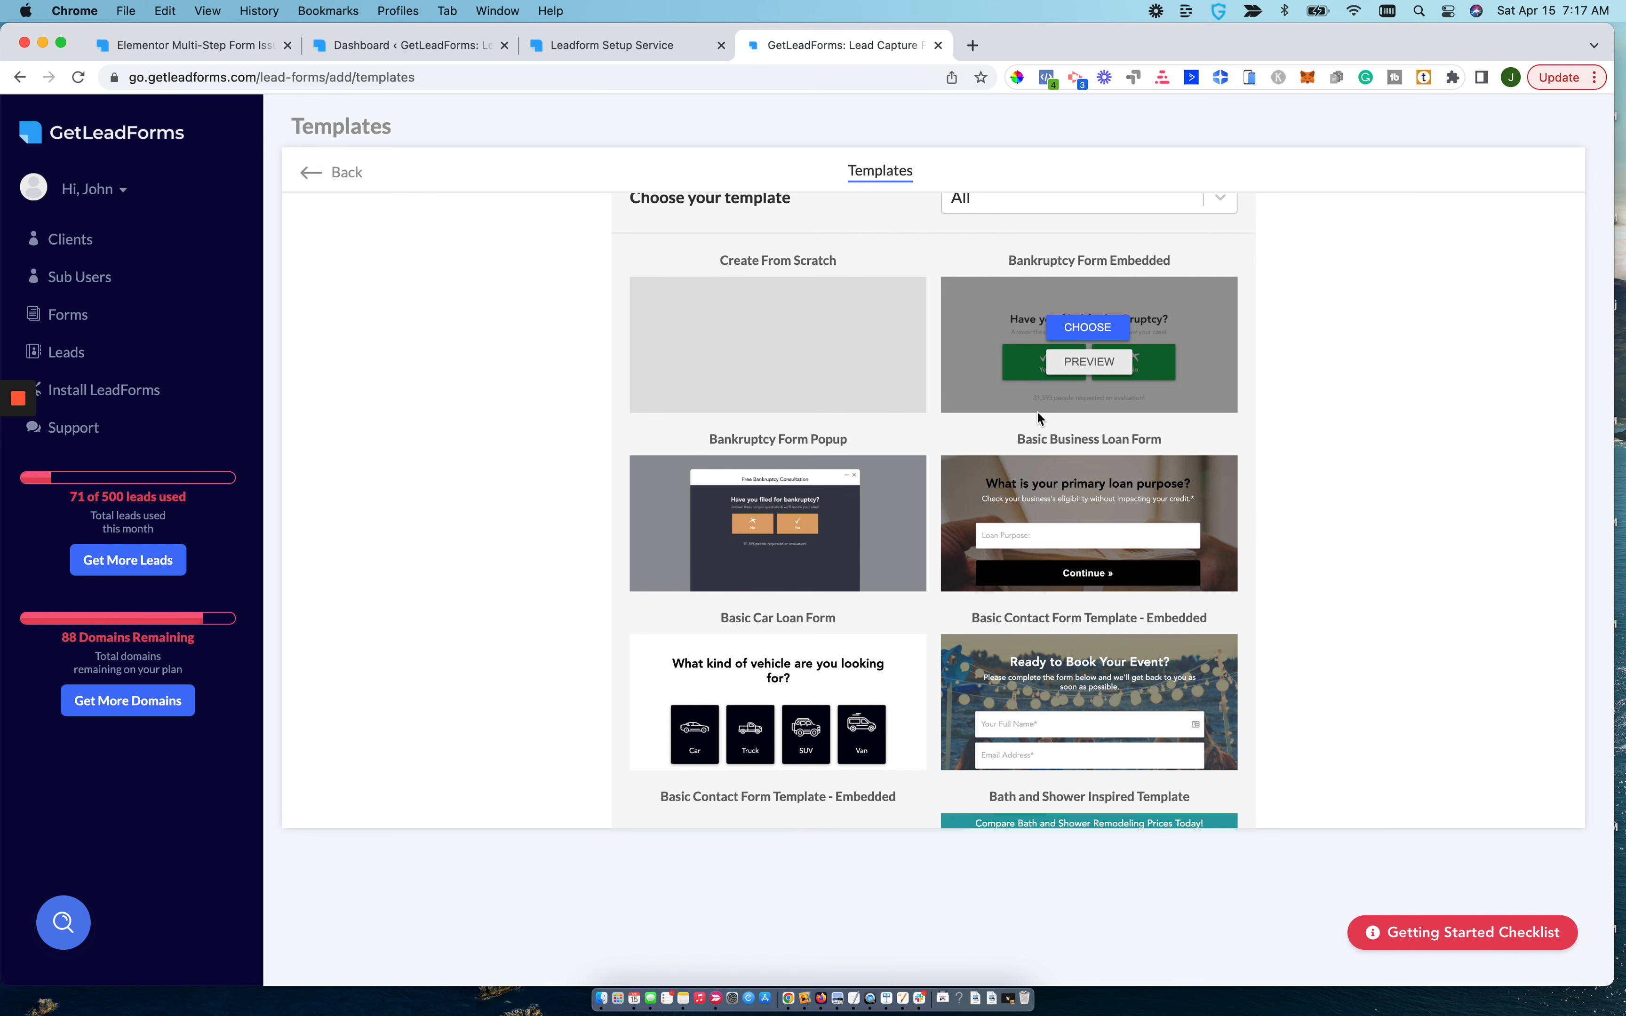
scroll(982, 626, "down", 10)
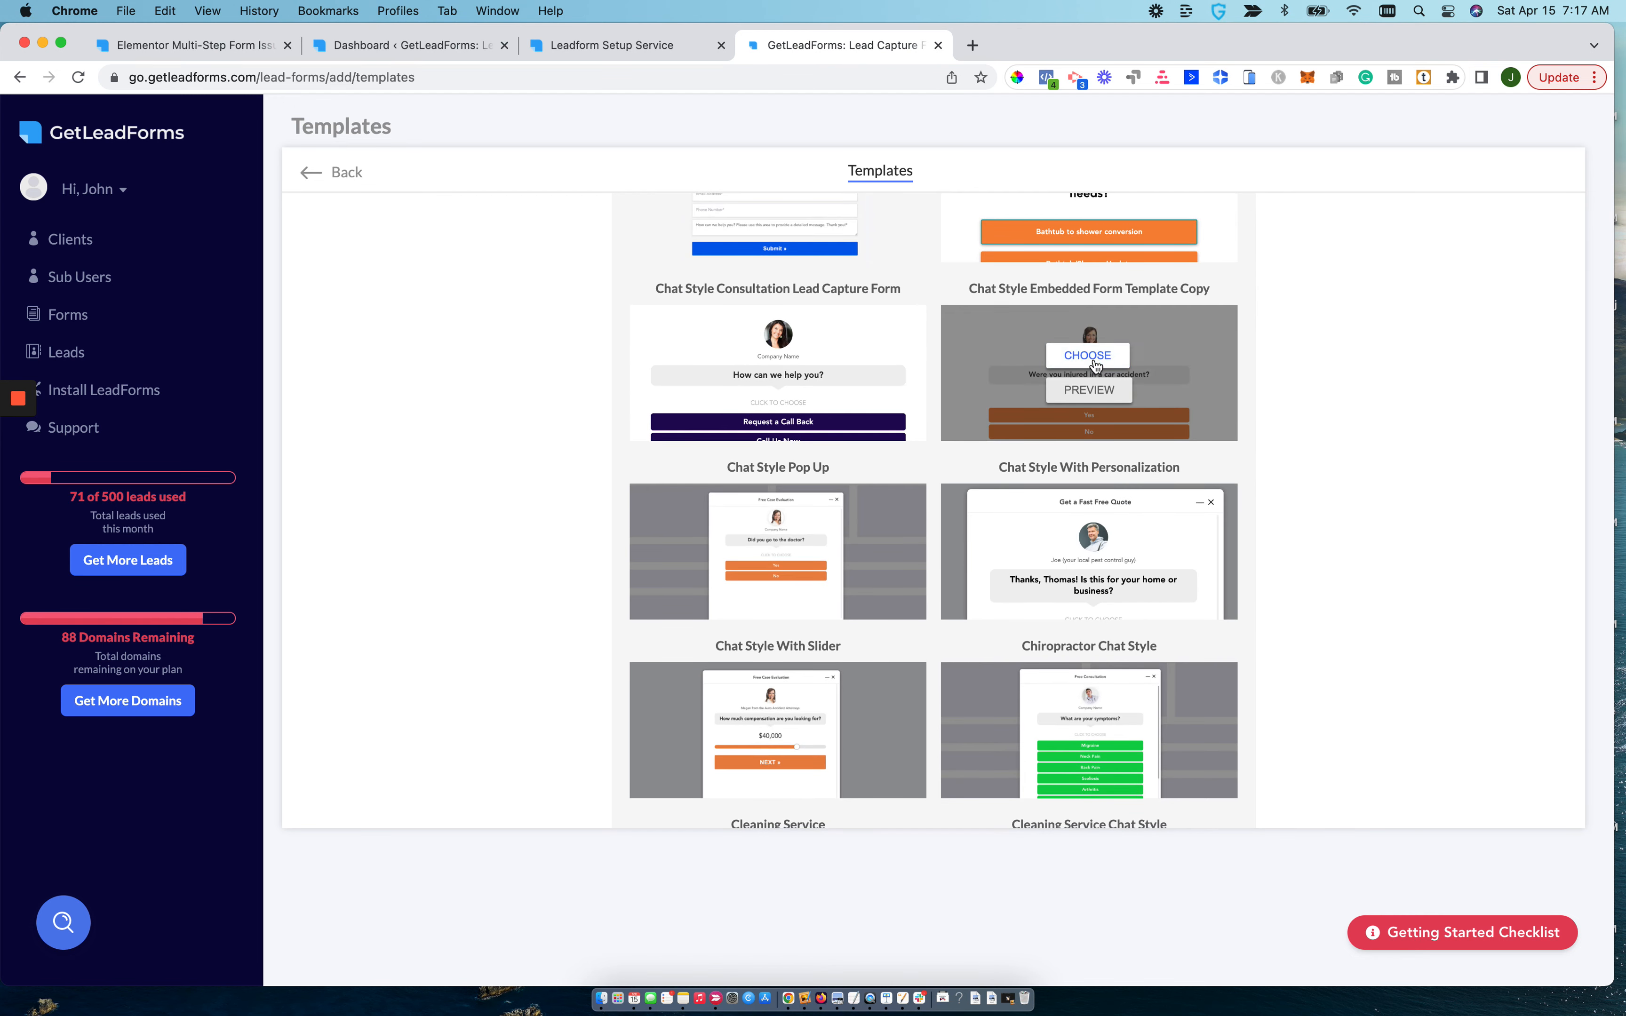
scroll(1035, 516, "down", 5)
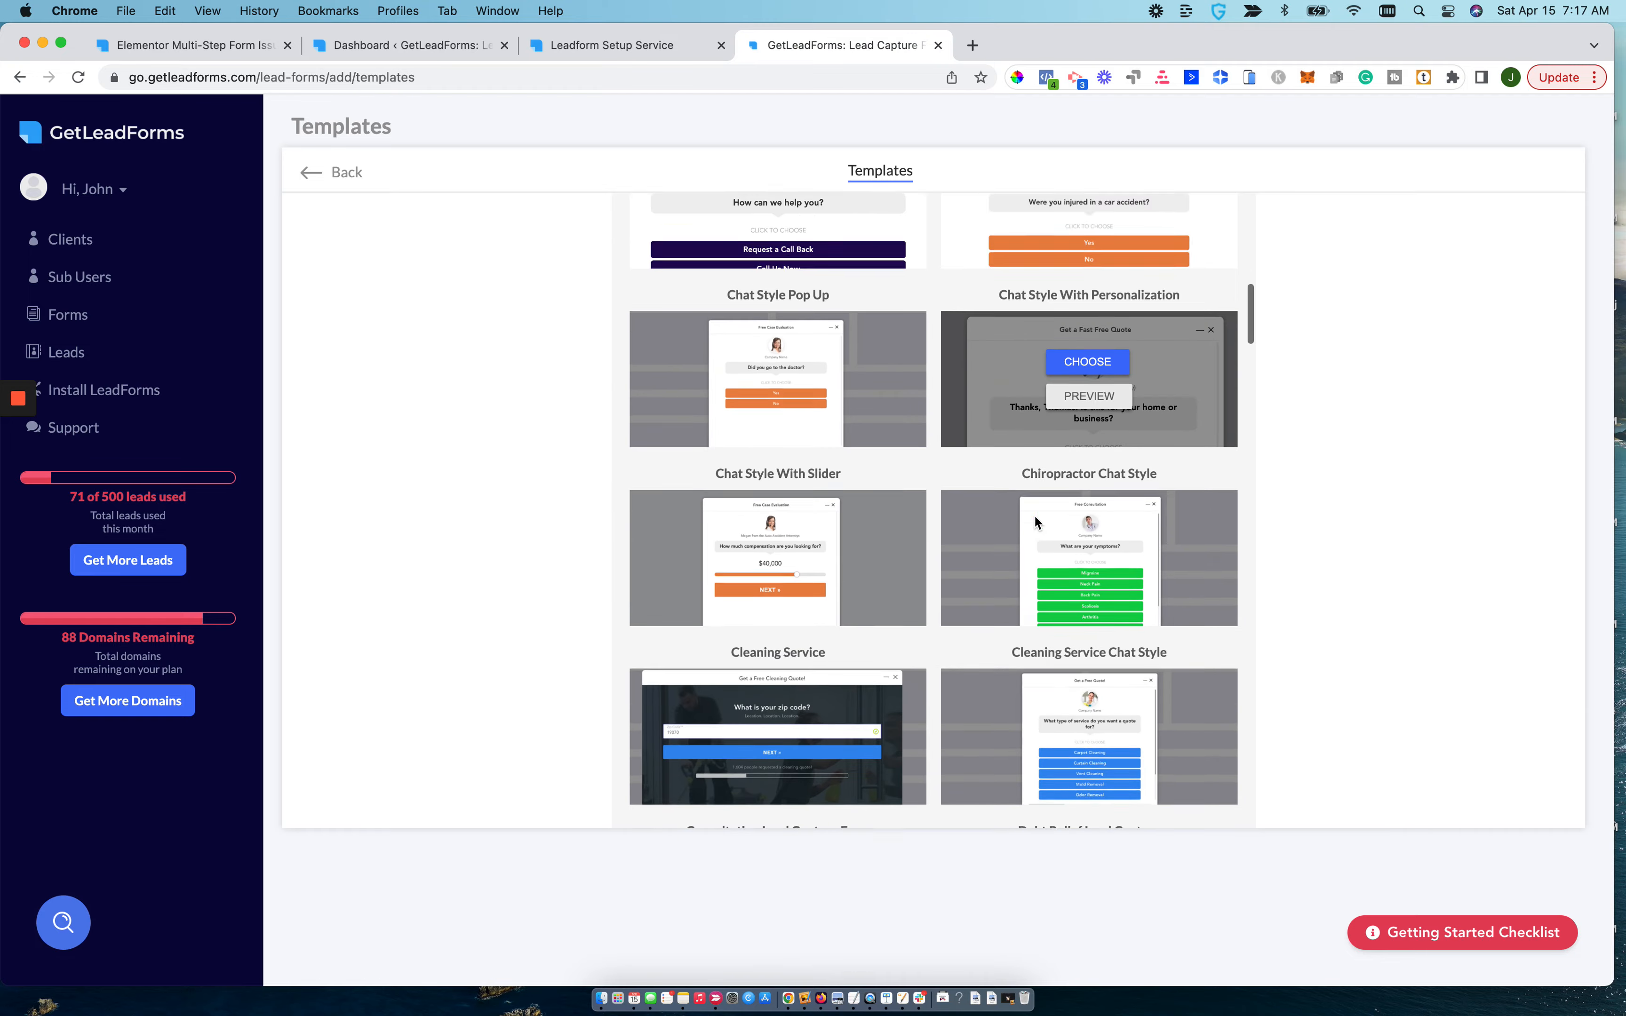
scroll(1034, 515, "up", 10)
scroll(1034, 514, "down", 7)
scroll(1034, 517, "down", 15)
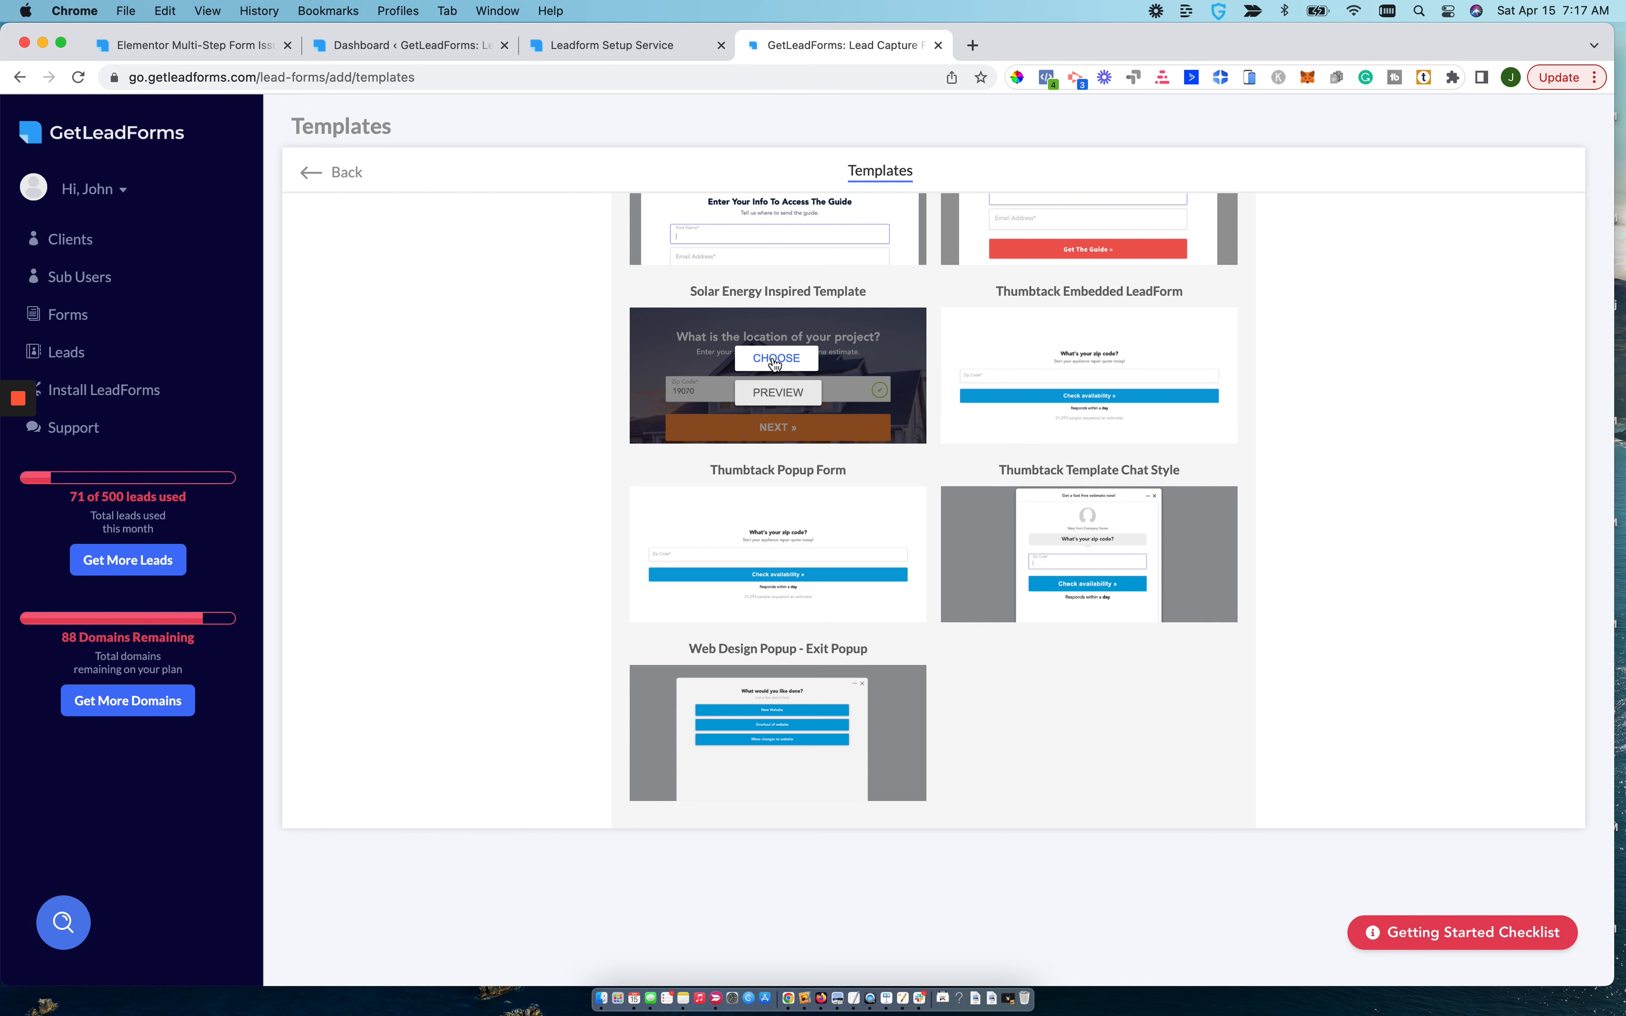
scroll(776, 360, "up", 3)
scroll(775, 355, "down", 1)
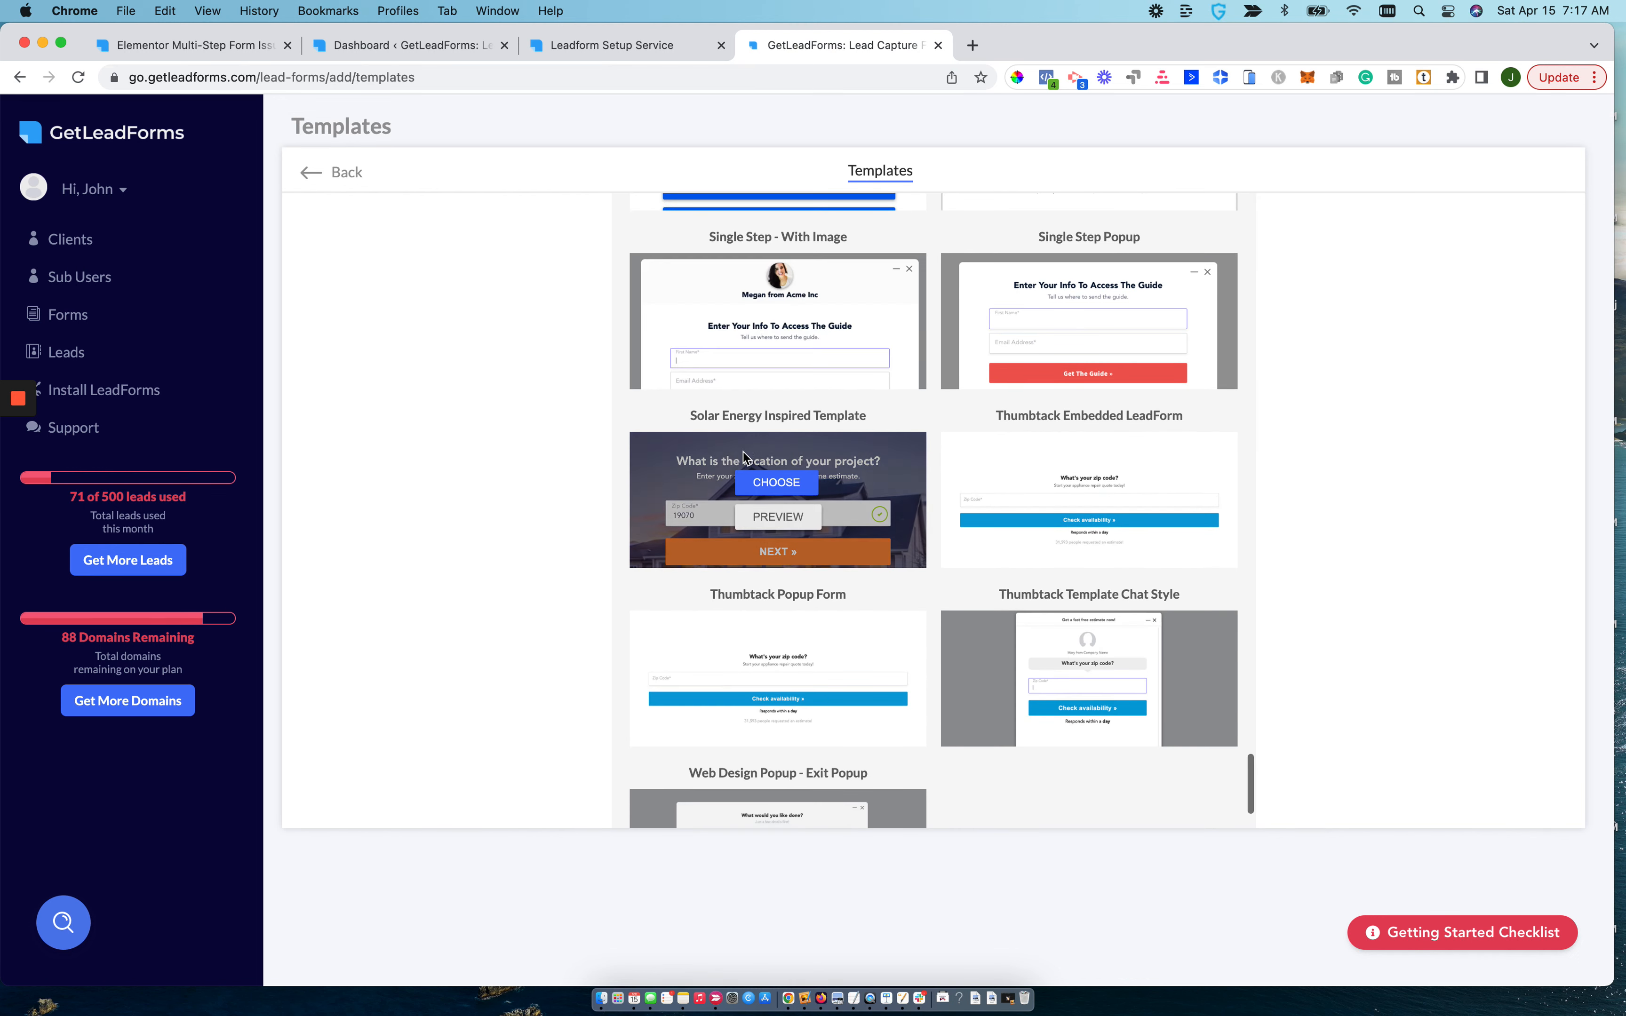
left_click(761, 484)
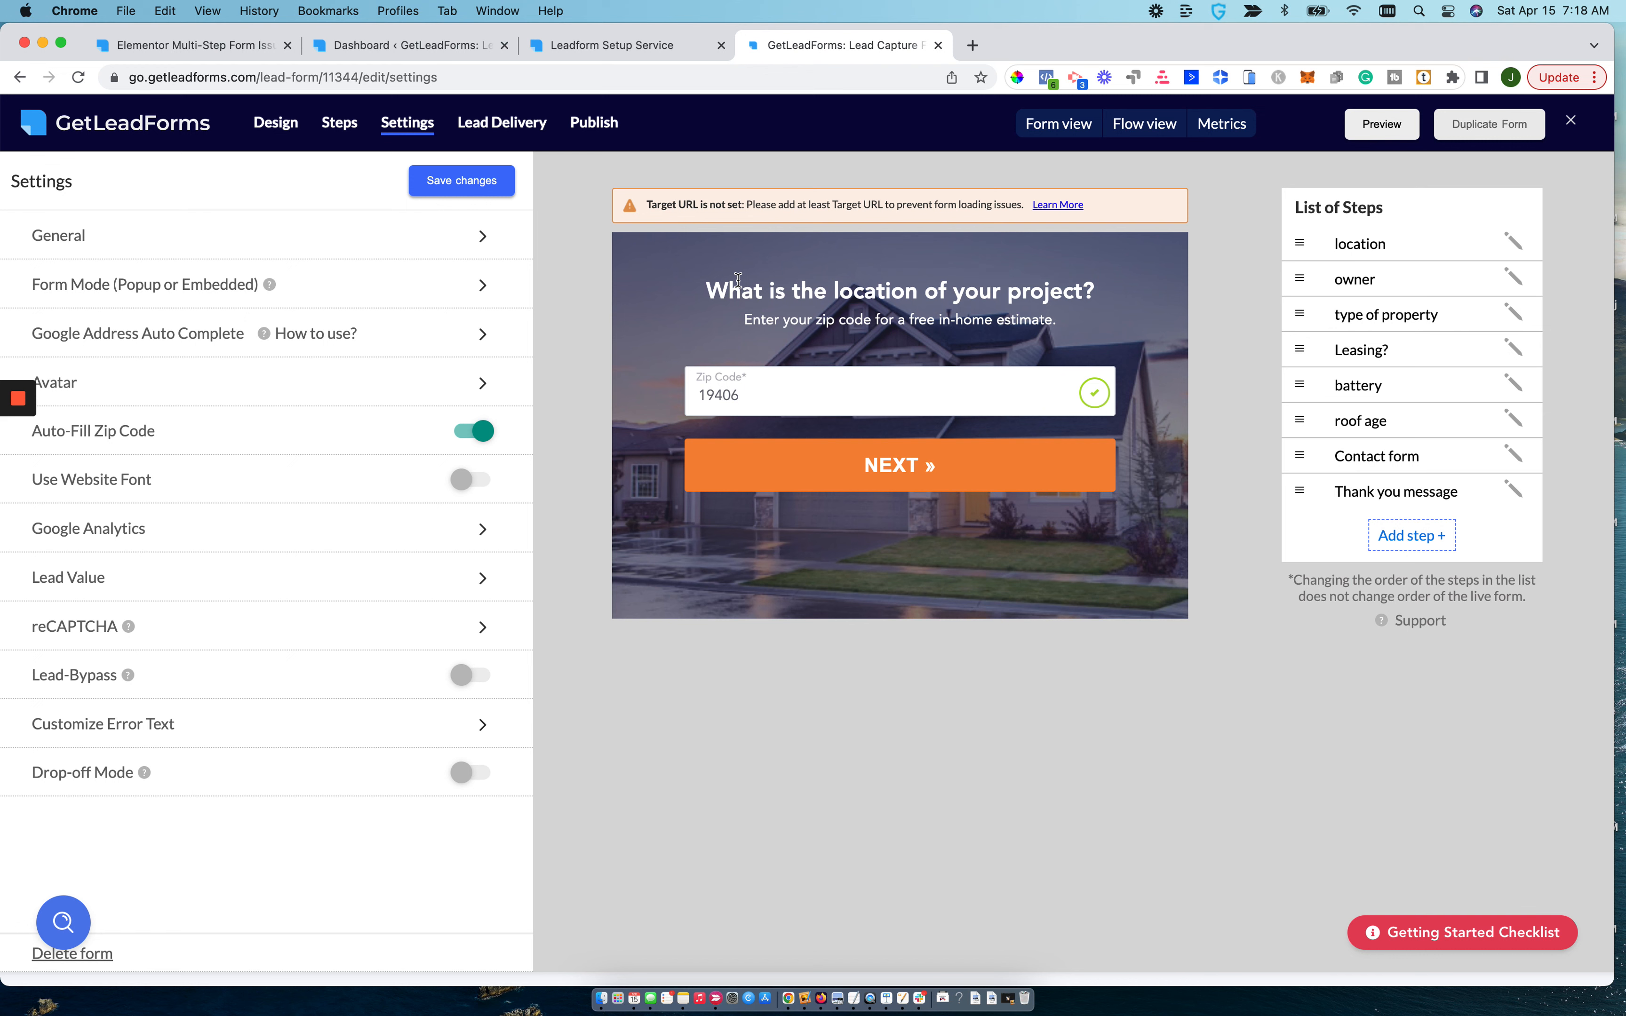
Copy the required LeadForms pixel script from the form's publishing configuration.
left_click(588, 123)
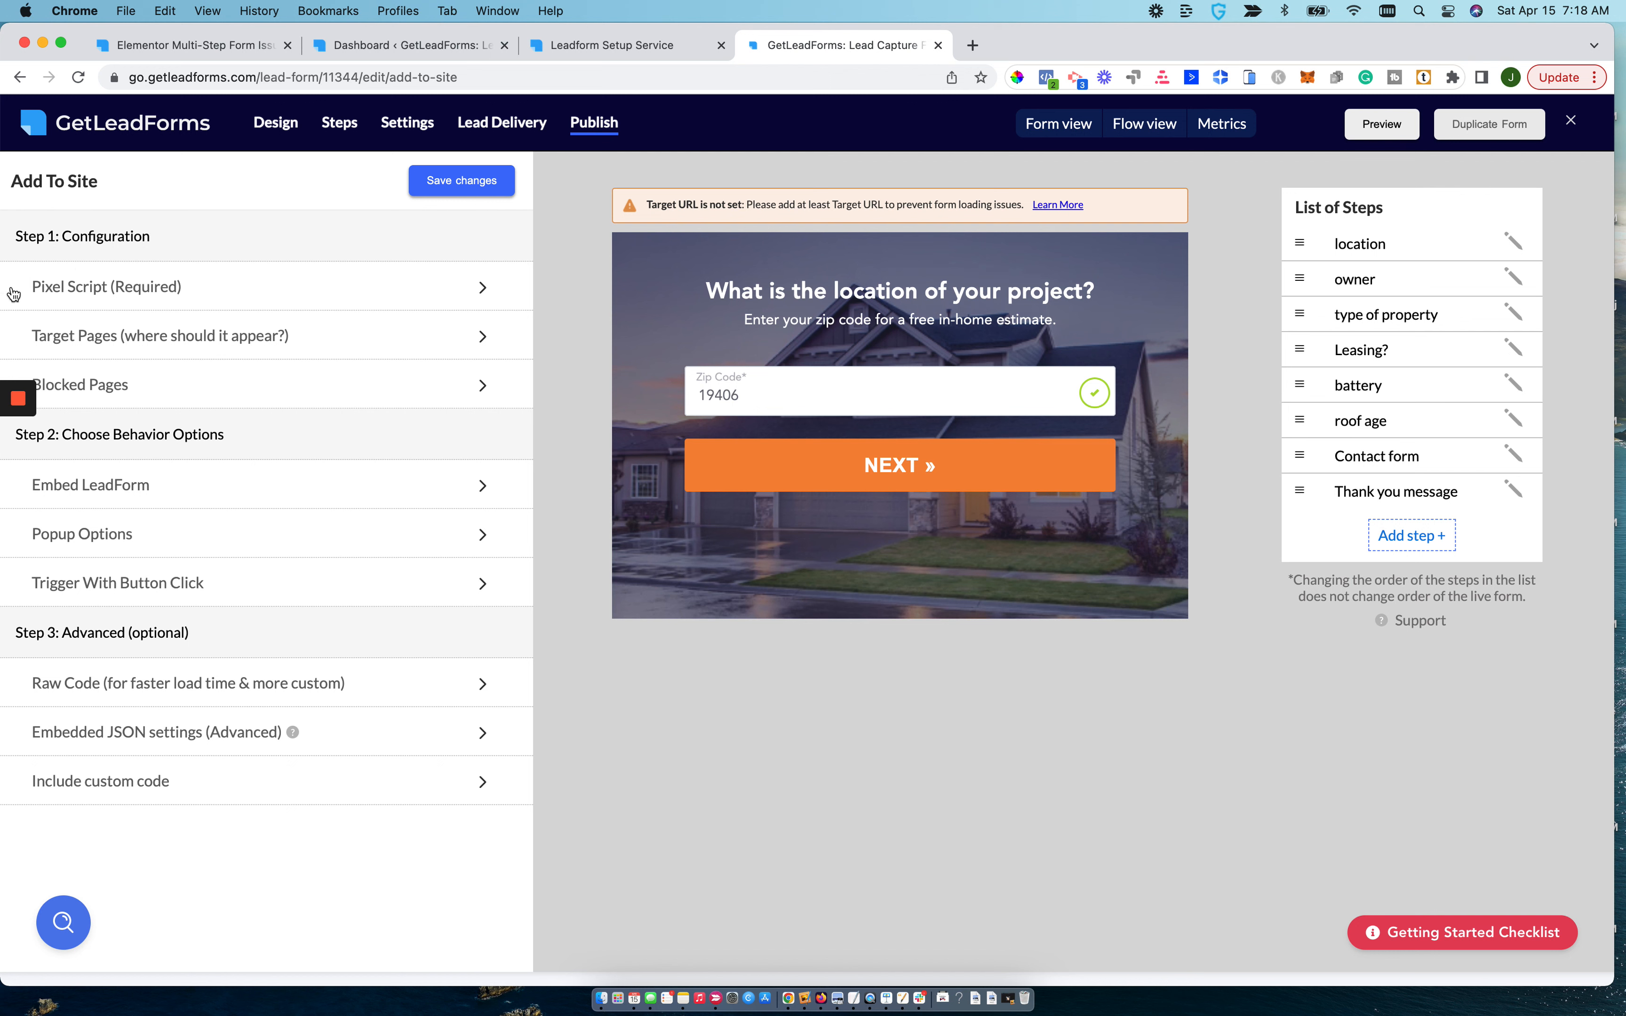
left_click(68, 278)
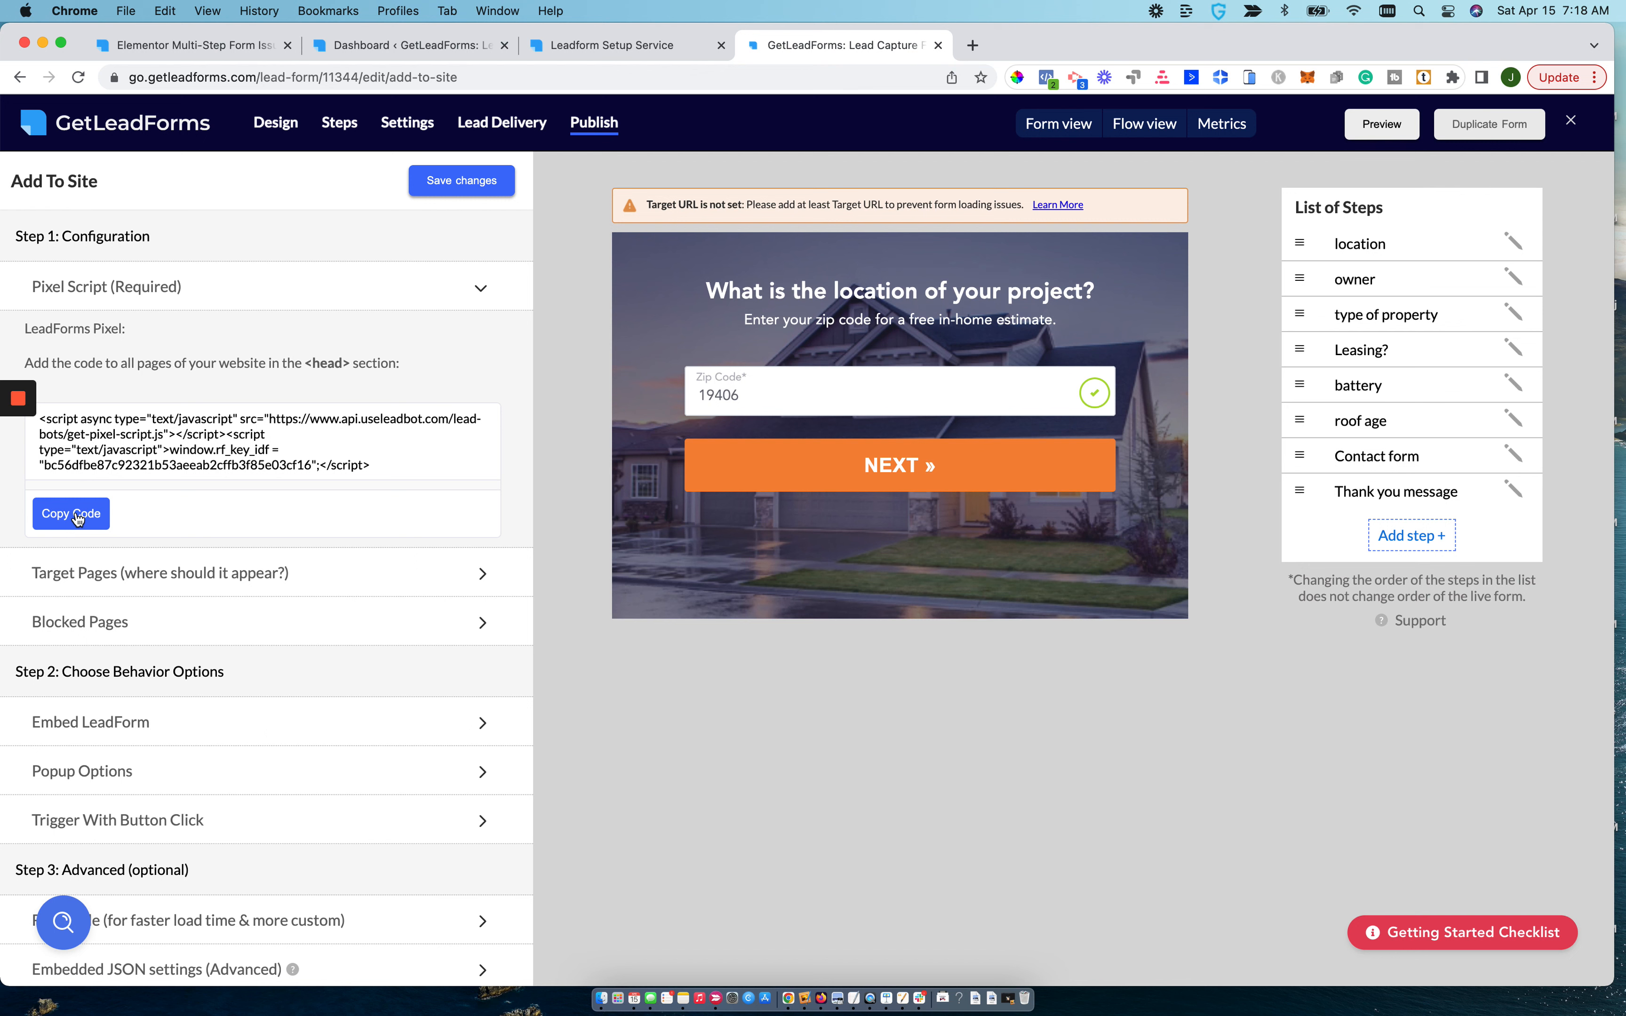
left_click(78, 519)
left_click(71, 516)
left_click(611, 45)
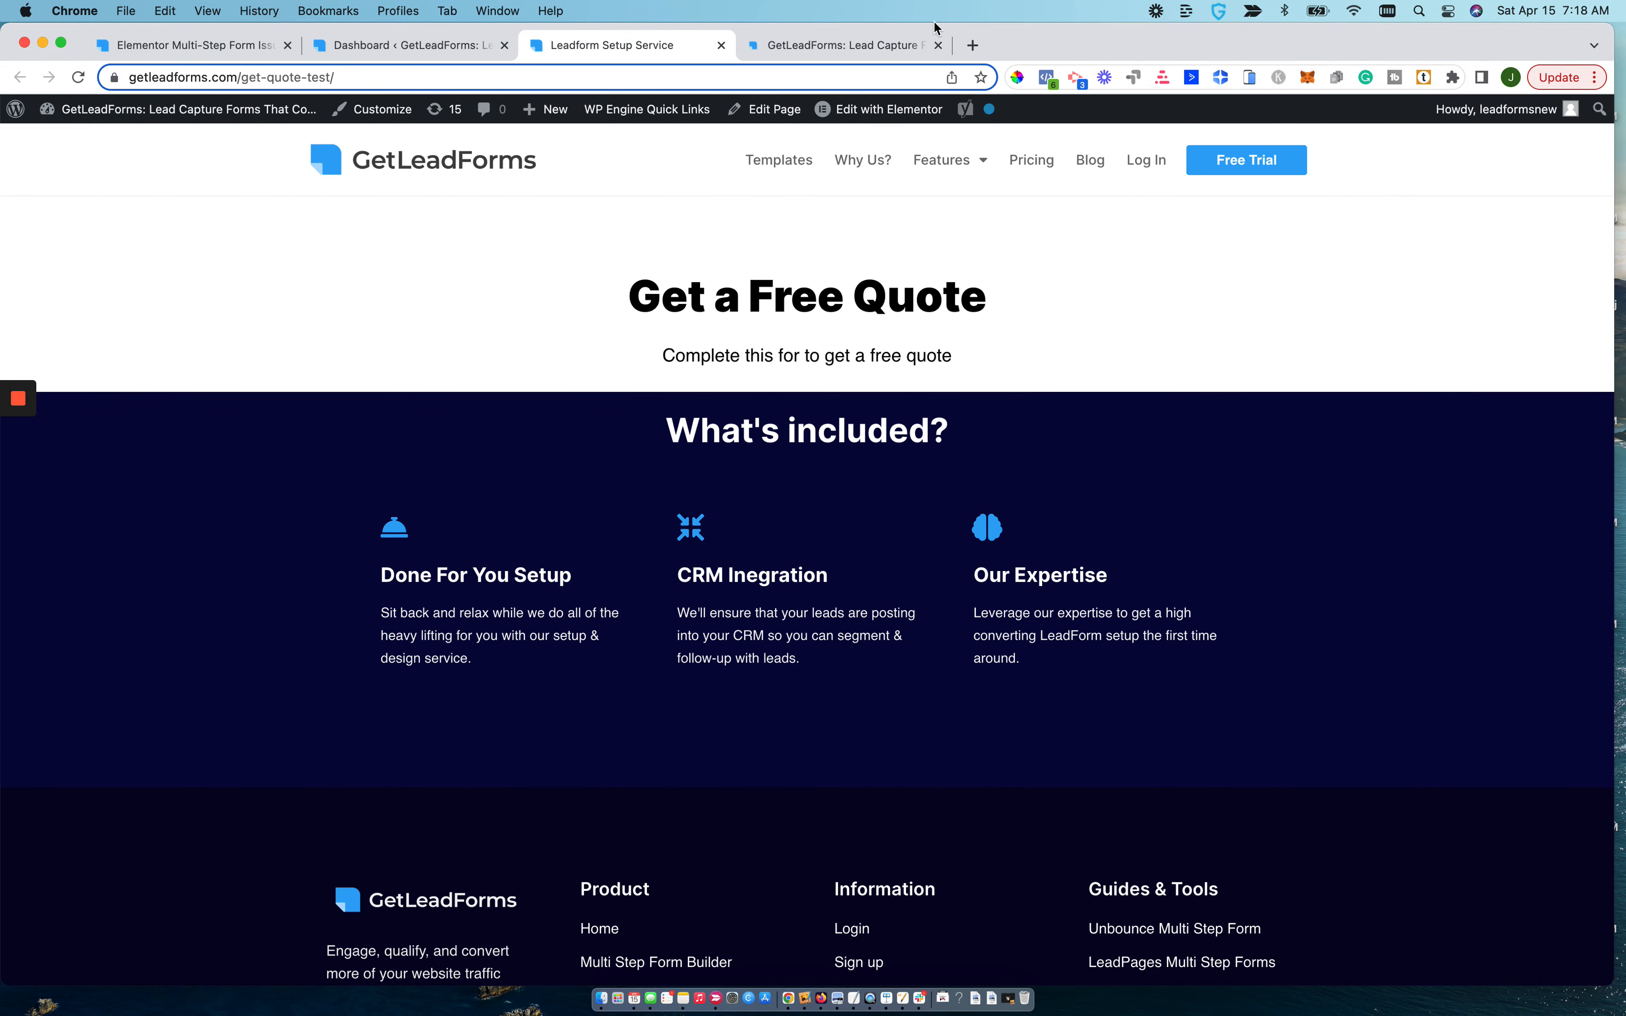
left_click(973, 46)
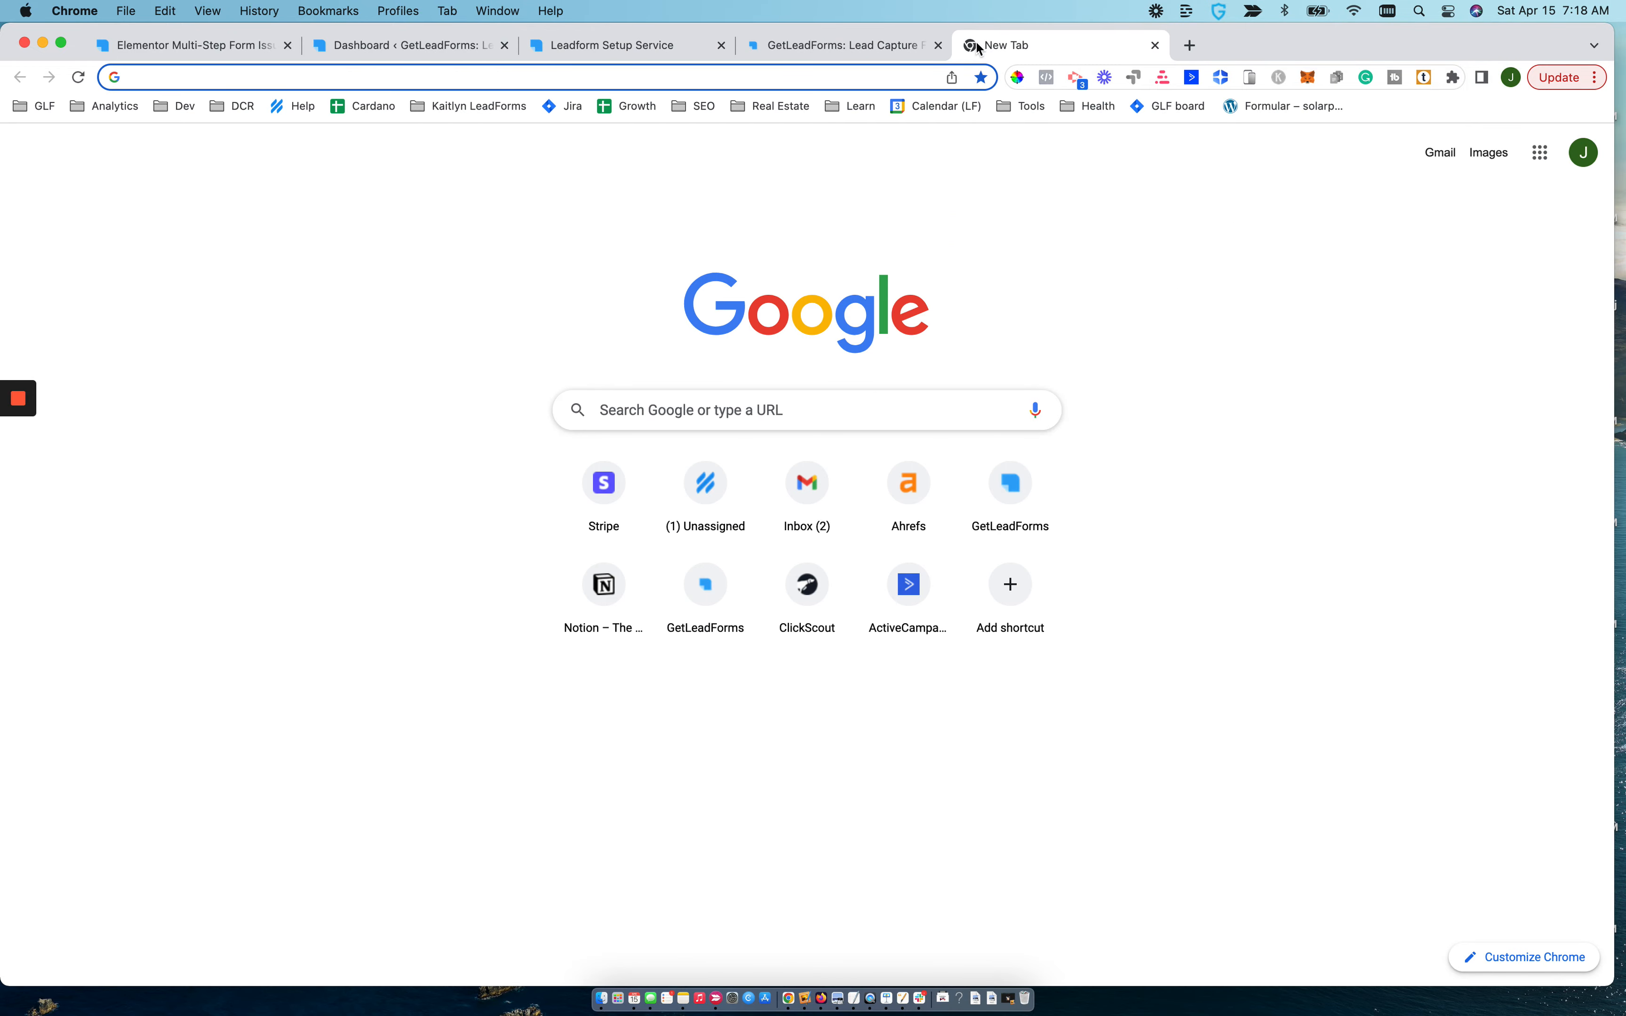
type("get")
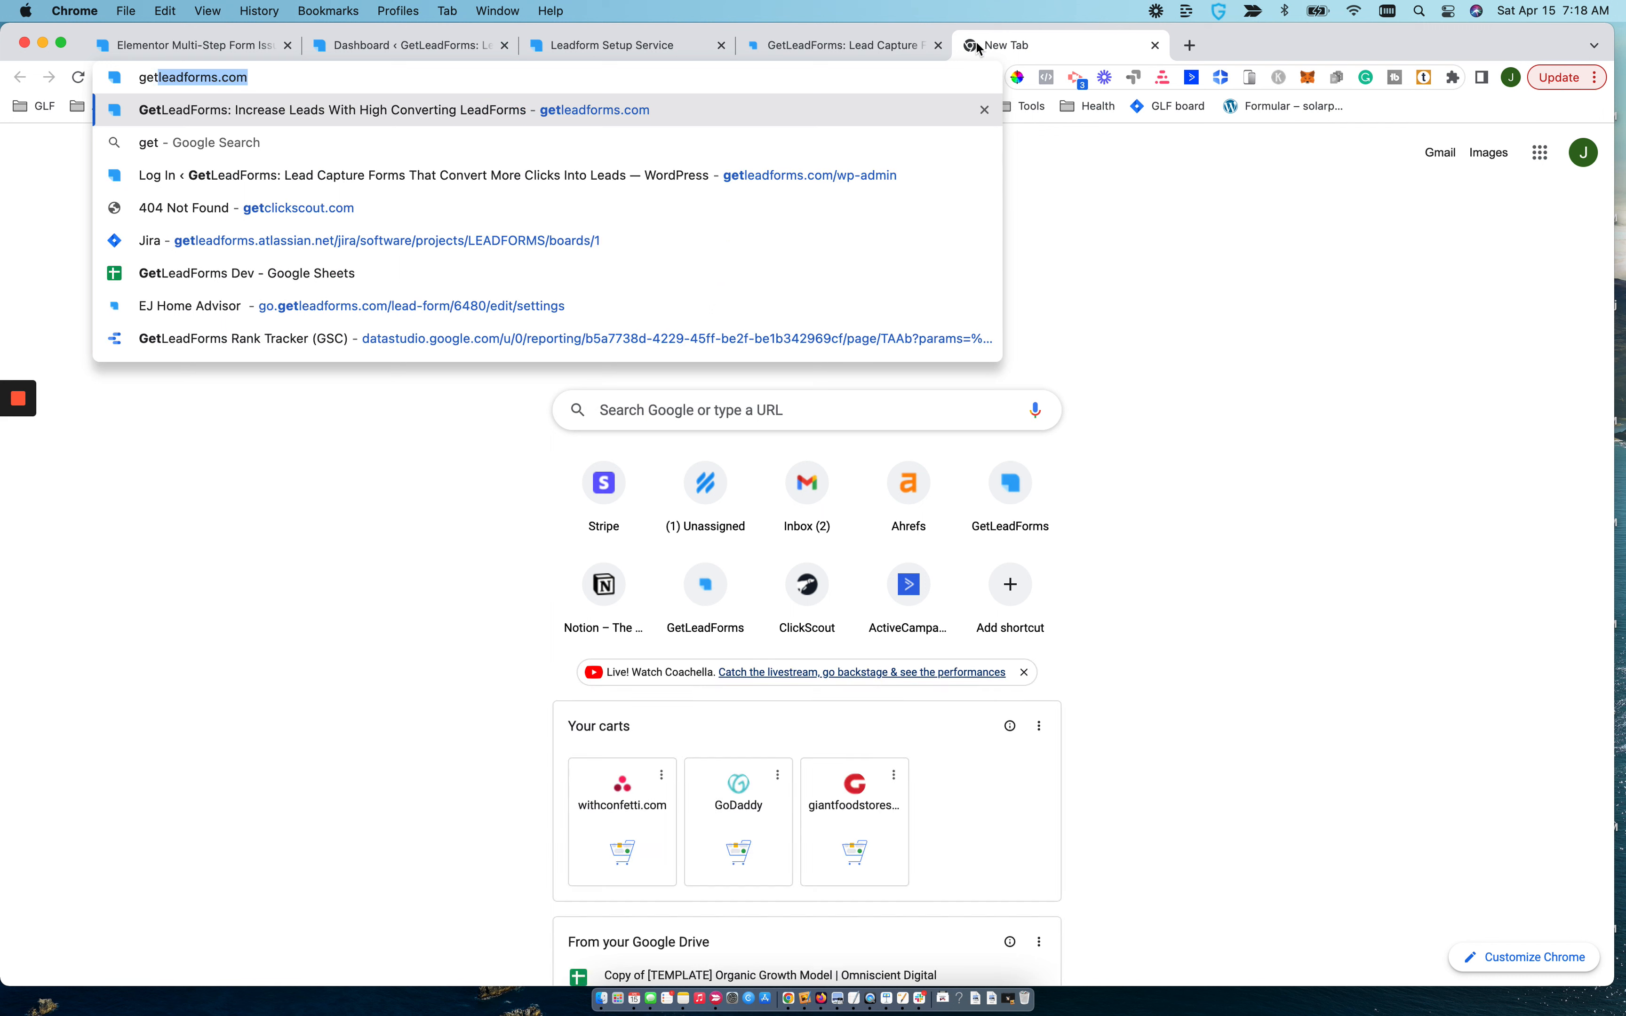
left_click(818, 46)
Switch to the get-quote-test page, open it for editing and go back to the WordPress admin's list of pages.
left_click(533, 53)
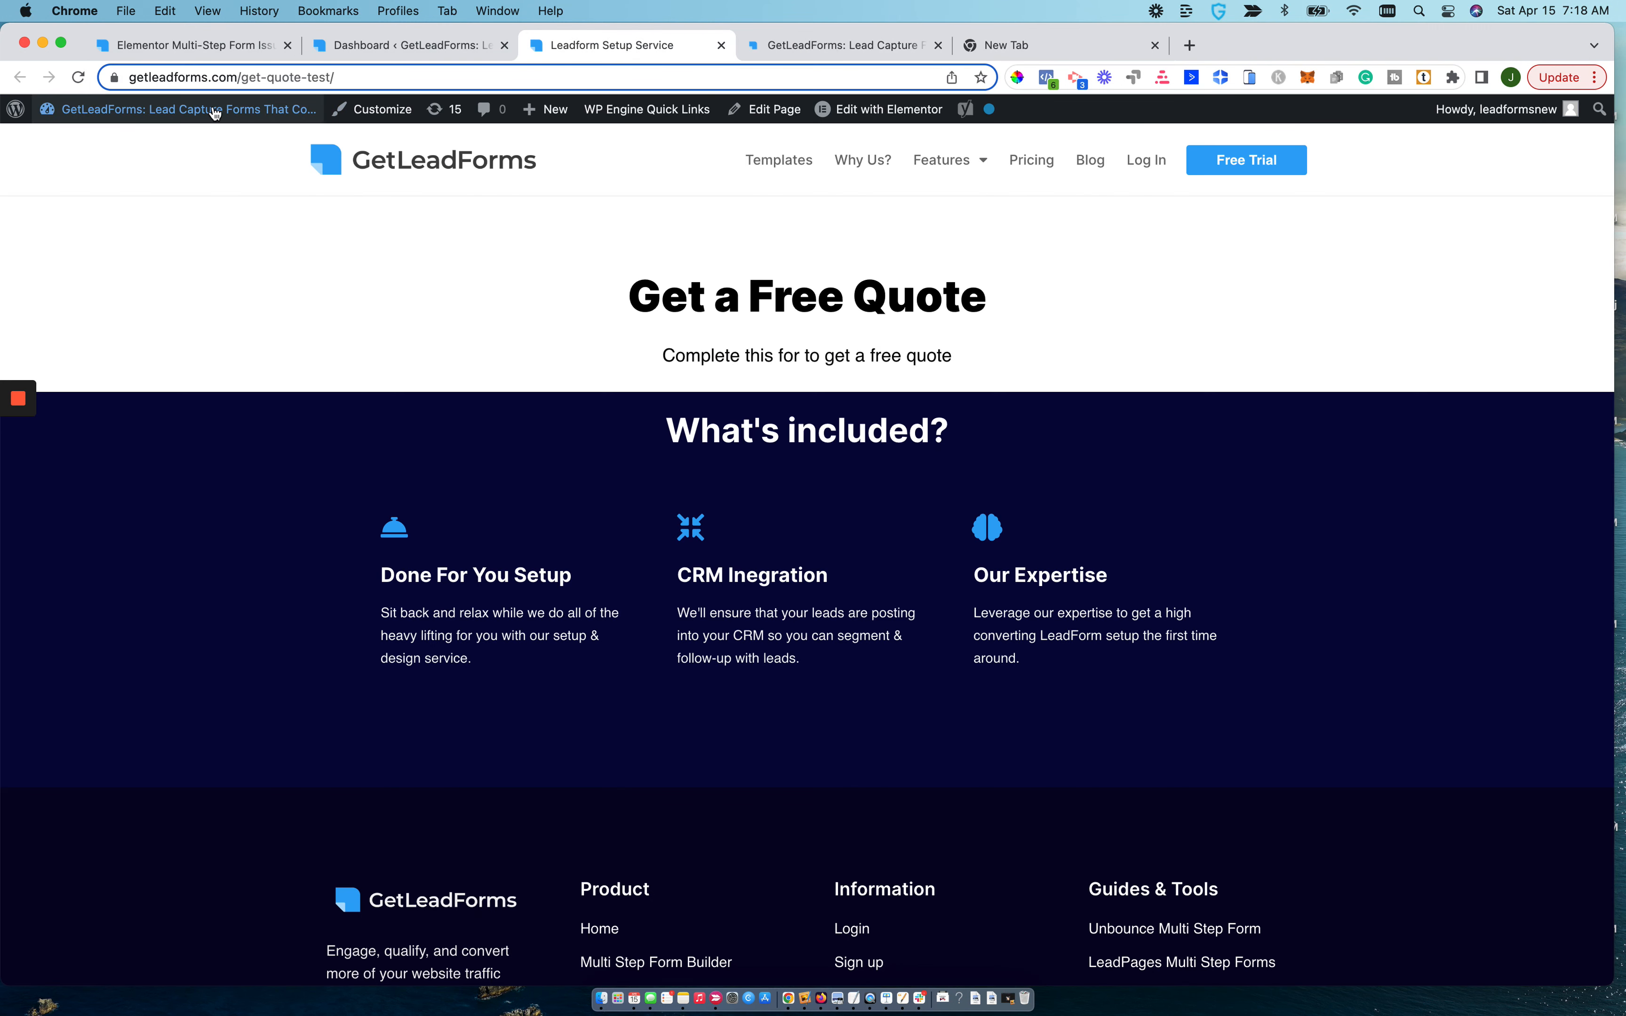
left_click(772, 112)
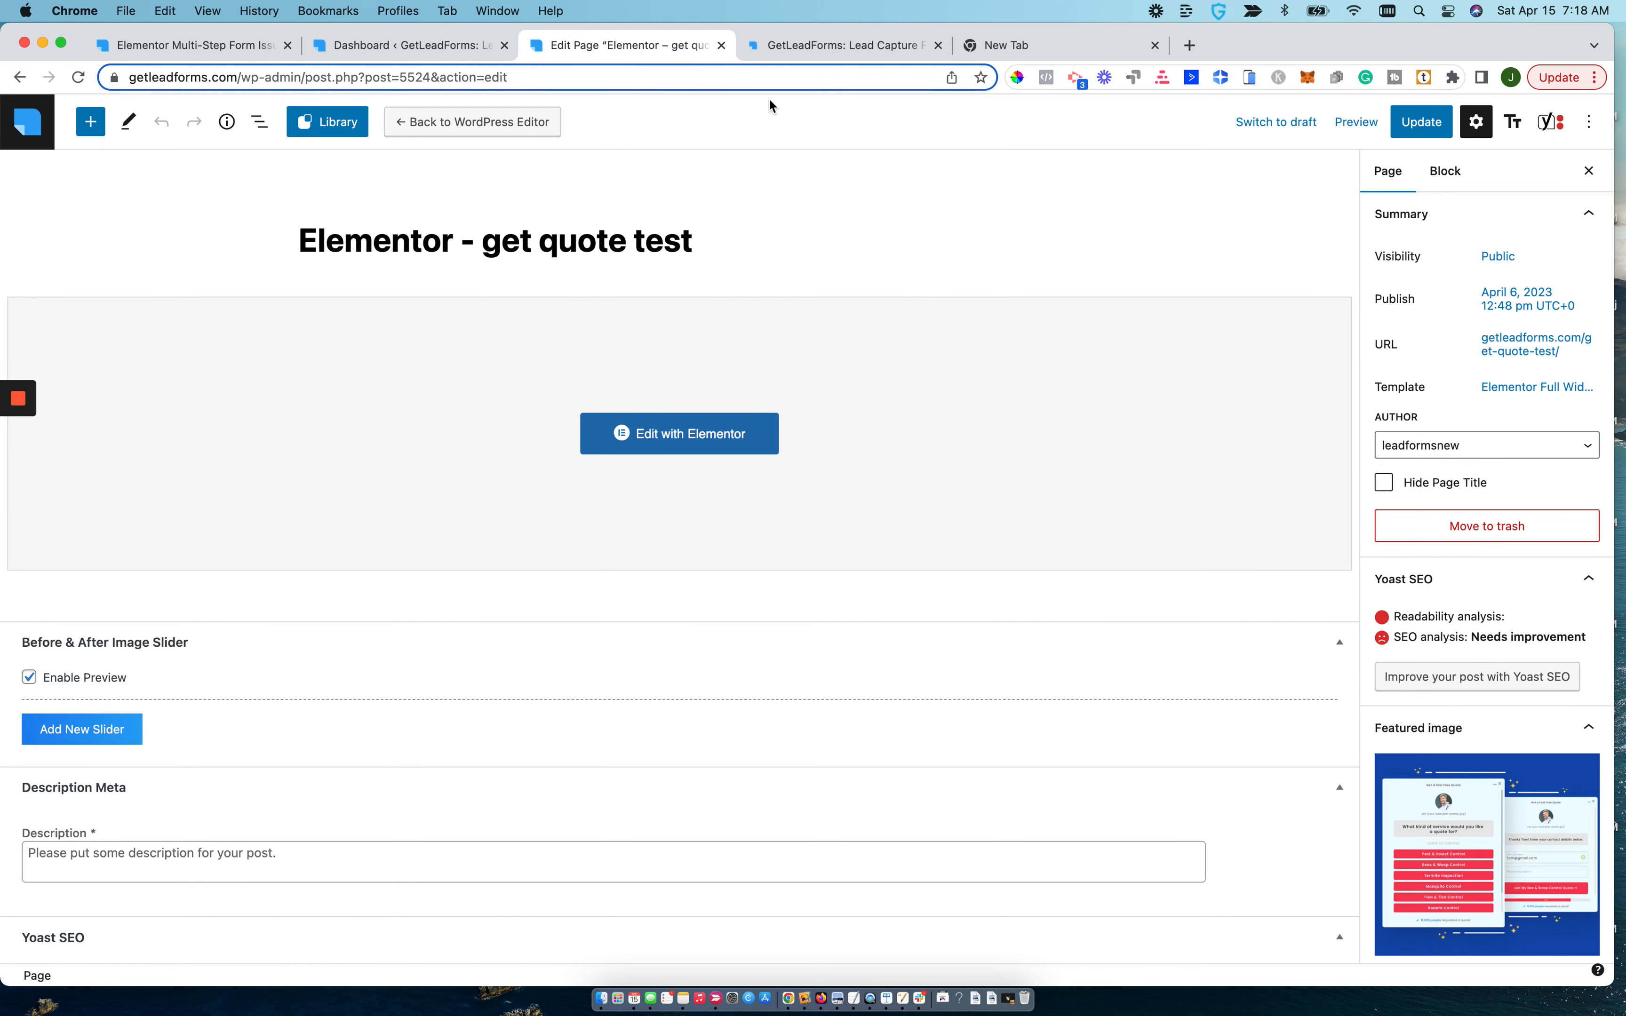
left_click(20, 134)
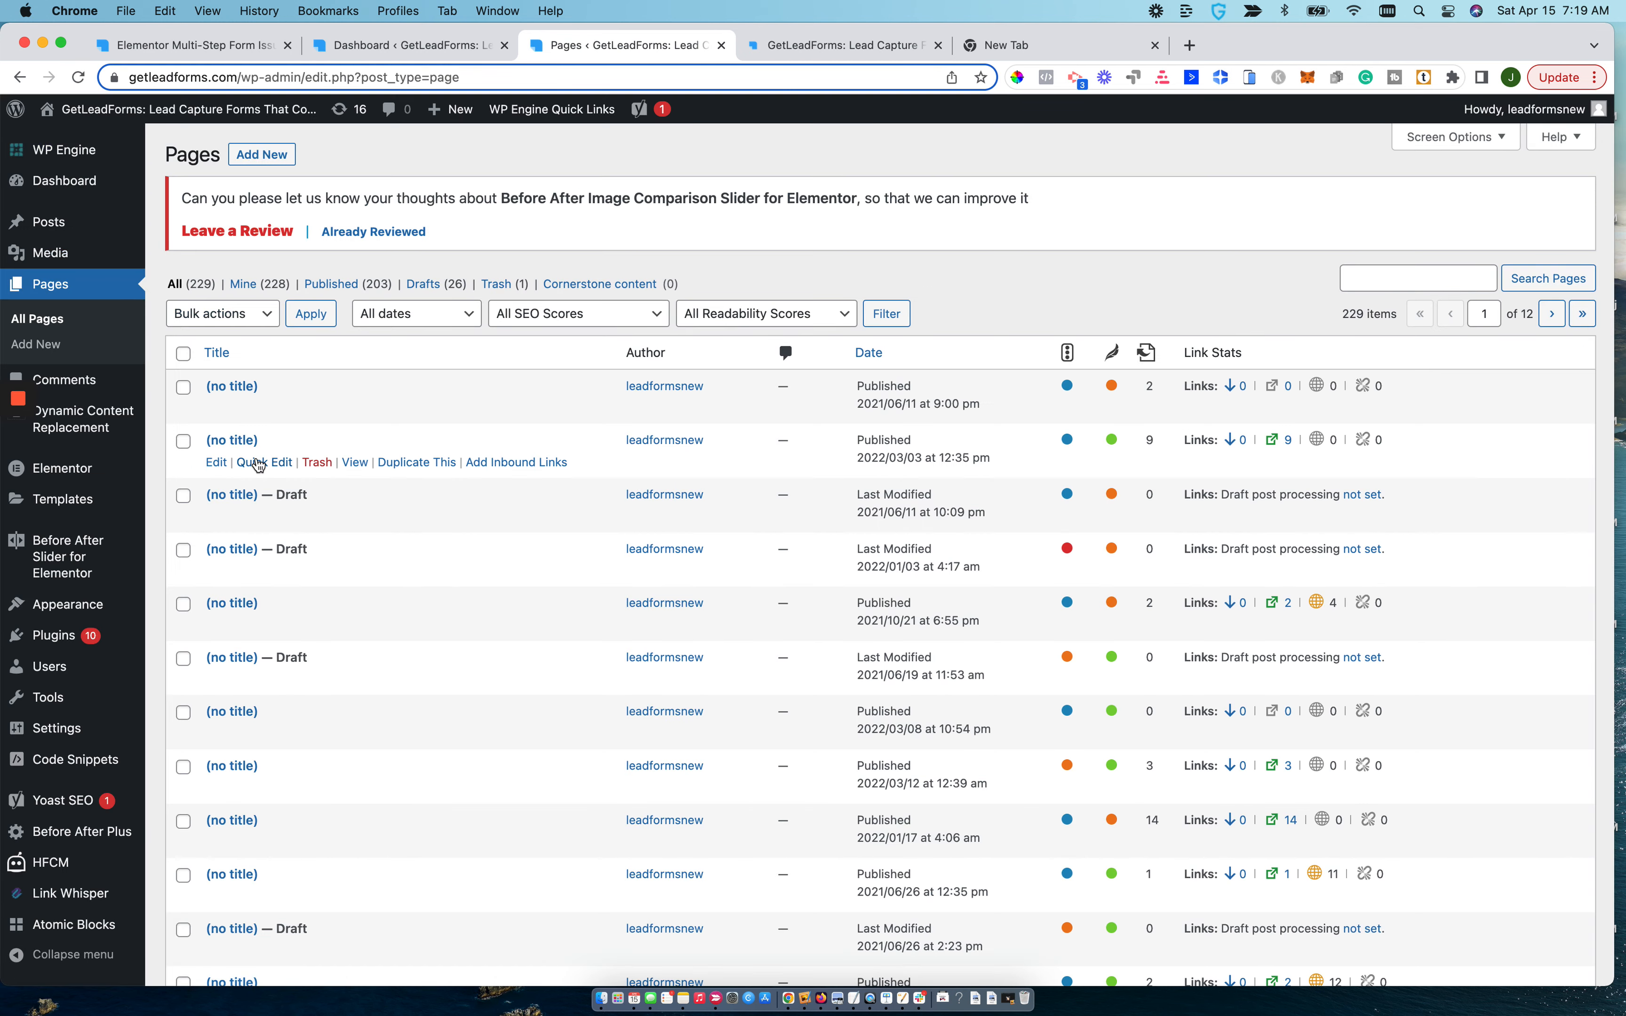
Open the Header & Footer page of Code Snippets in the WordPress admin.
scroll(259, 464, "down", 3)
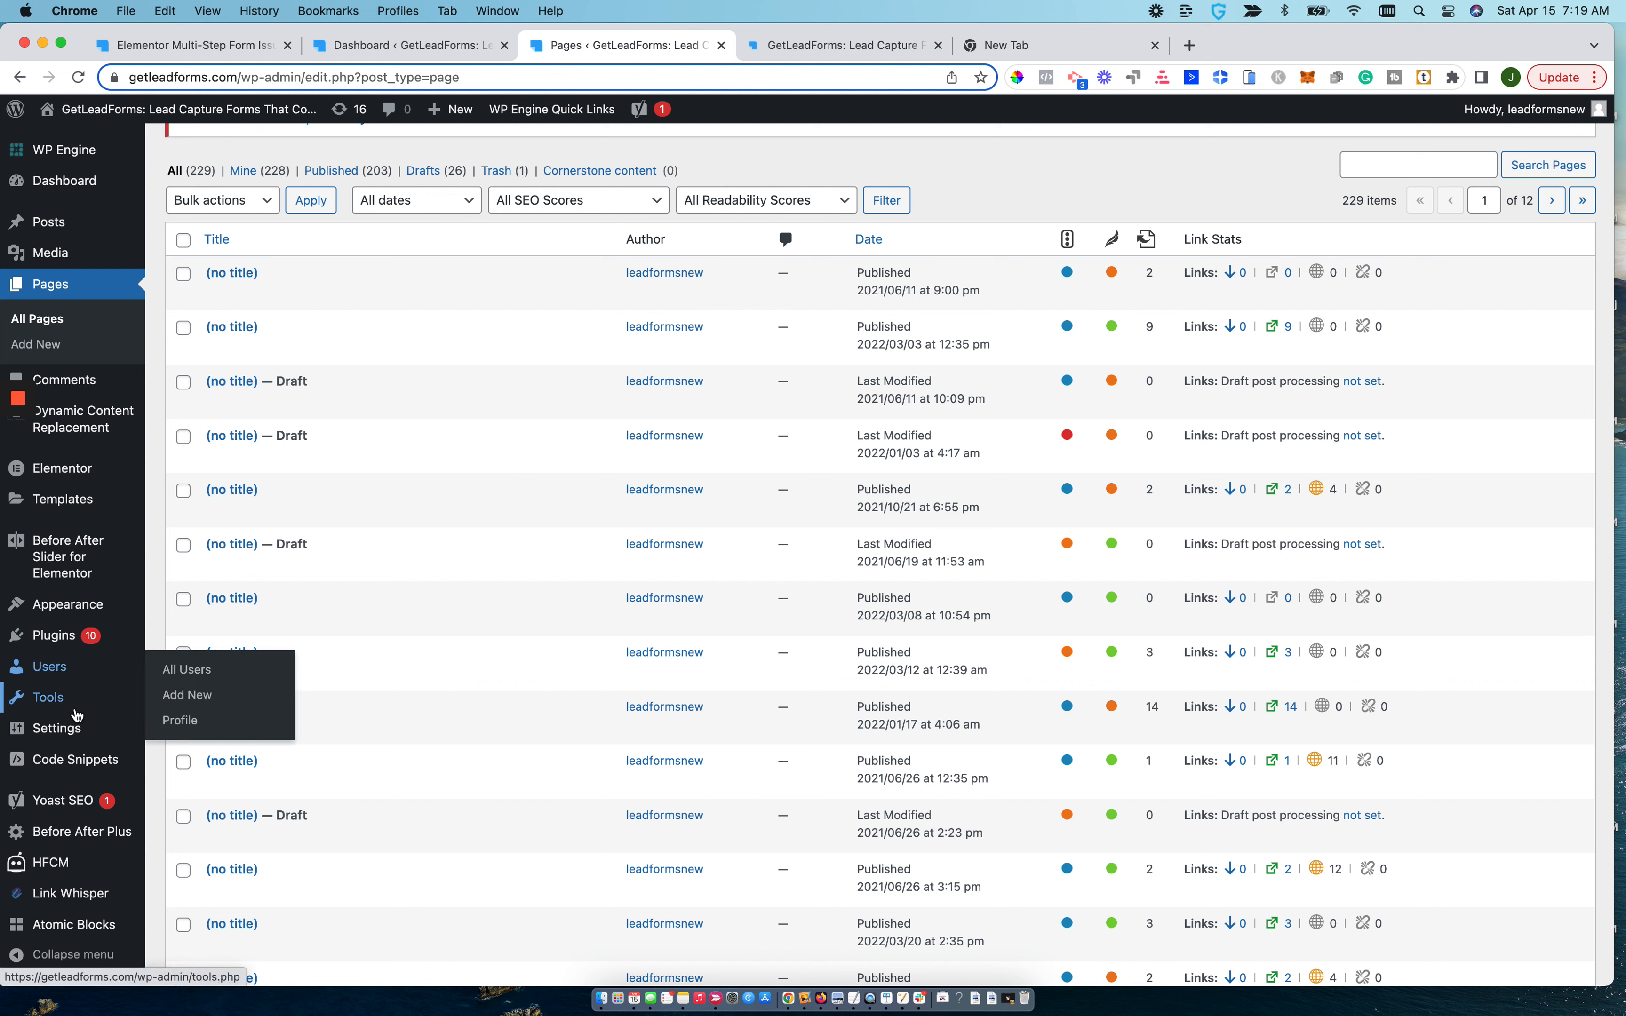
mouse_move(61, 761)
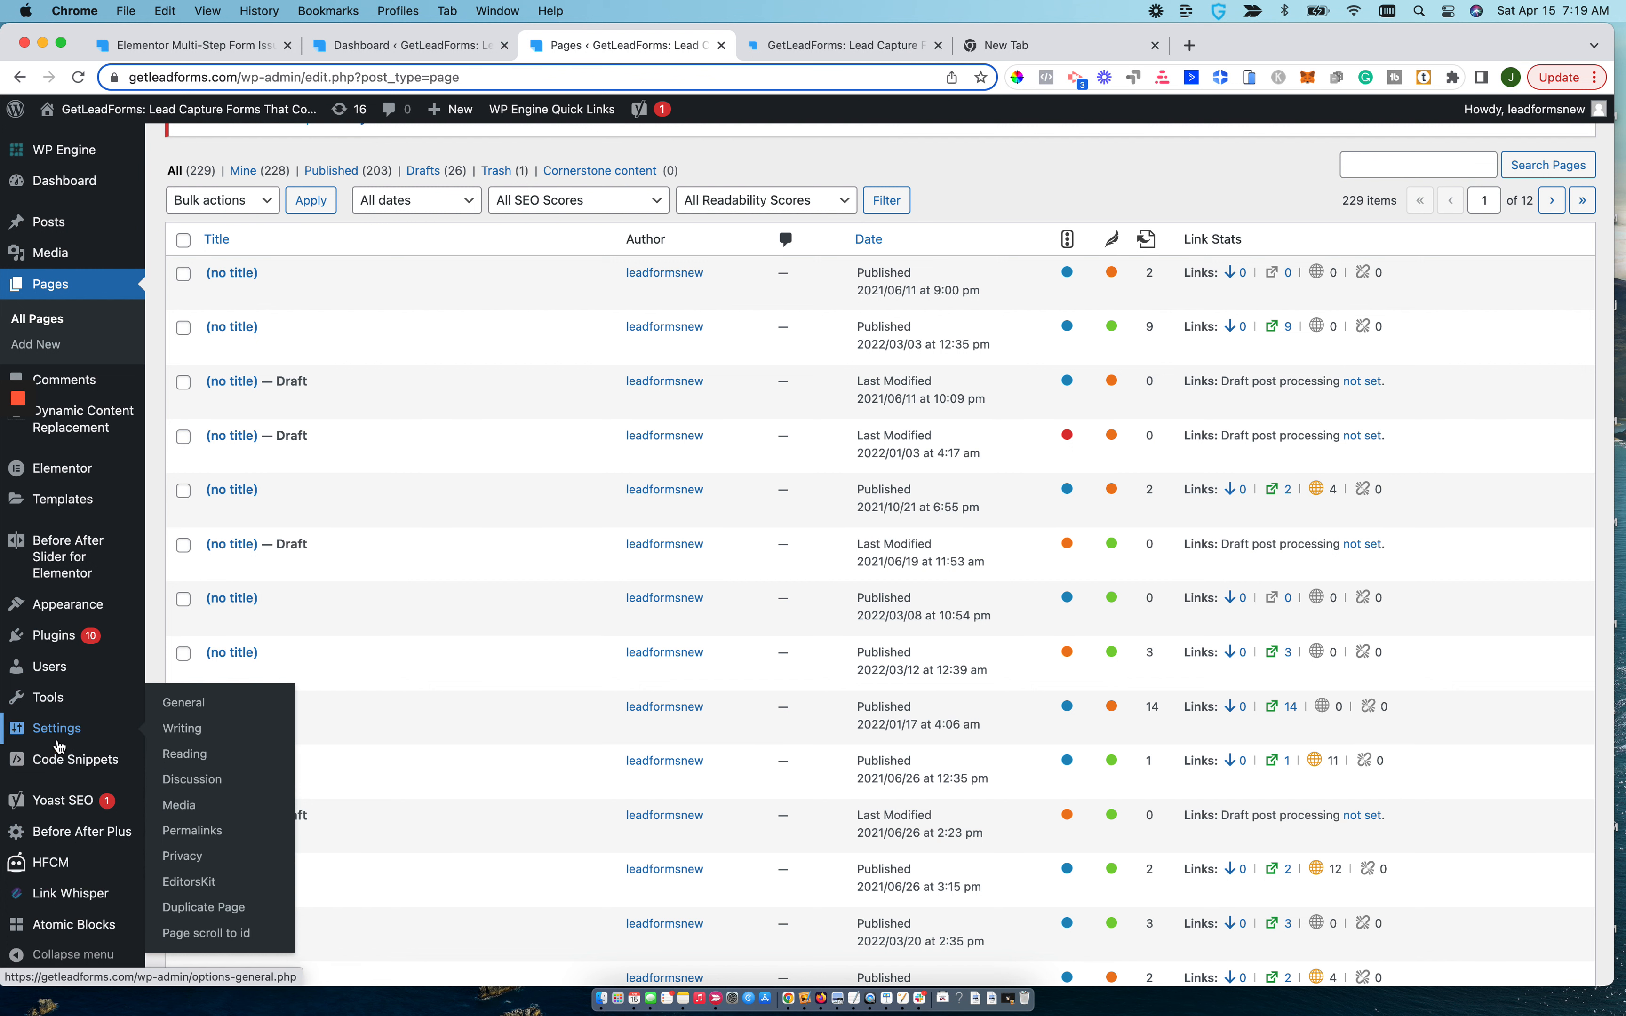
mouse_move(54, 711)
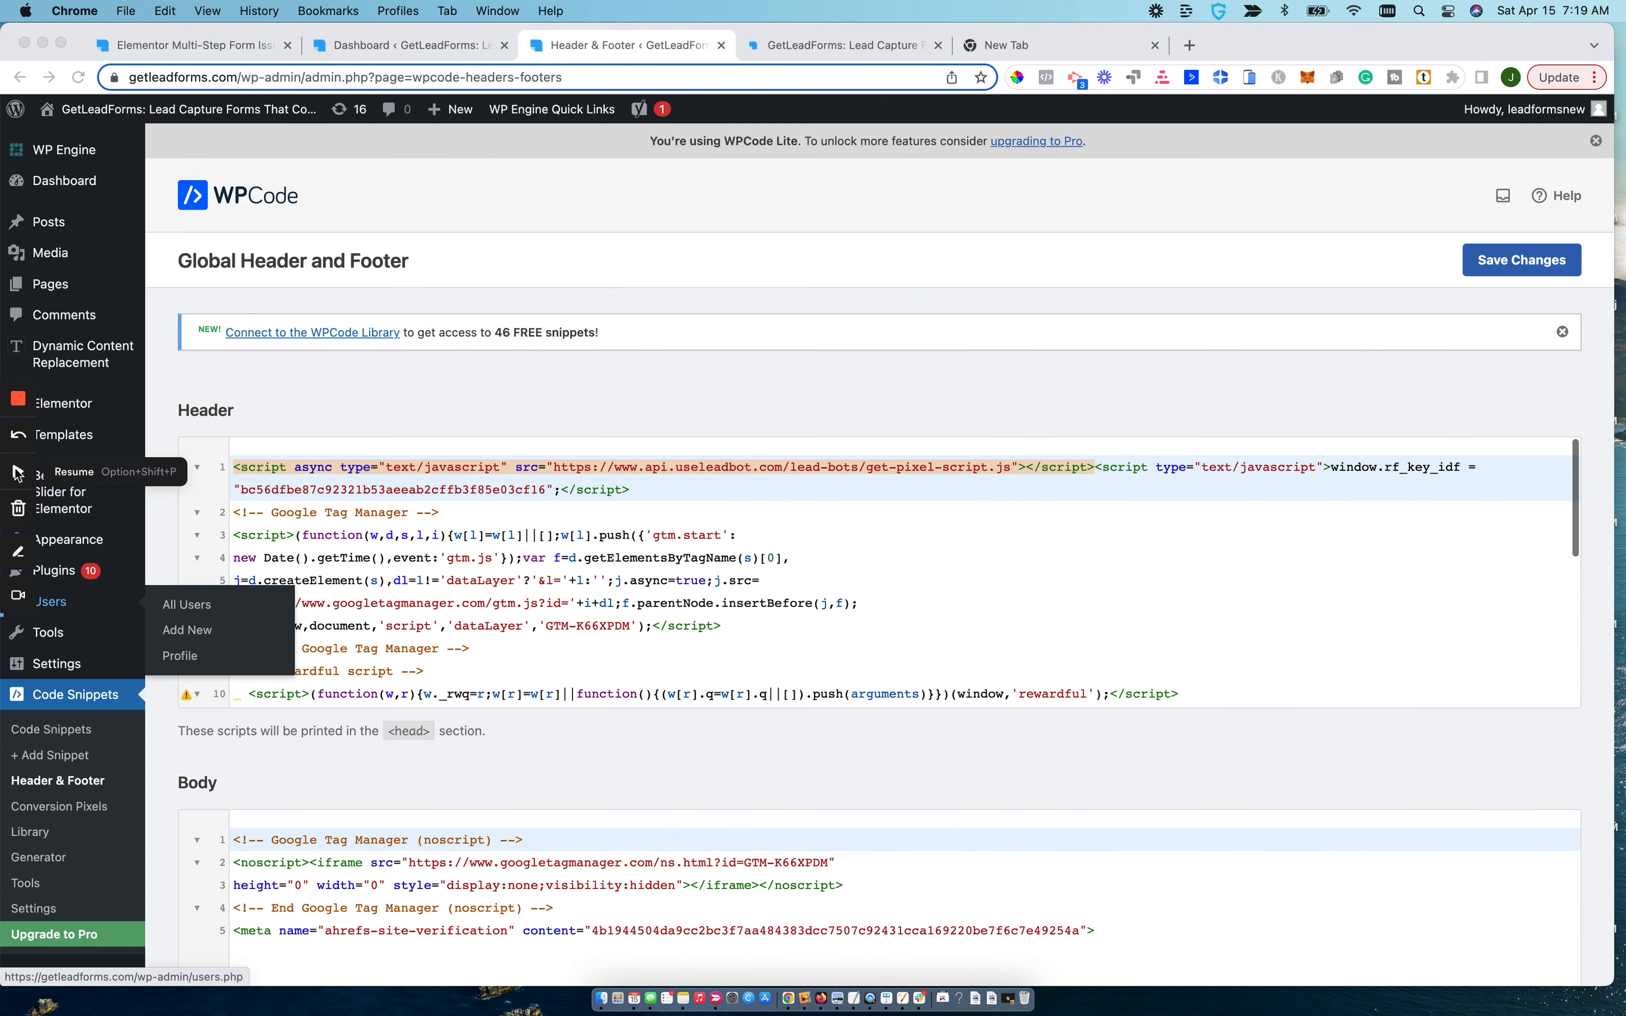
scroll(20, 531, "down", 4)
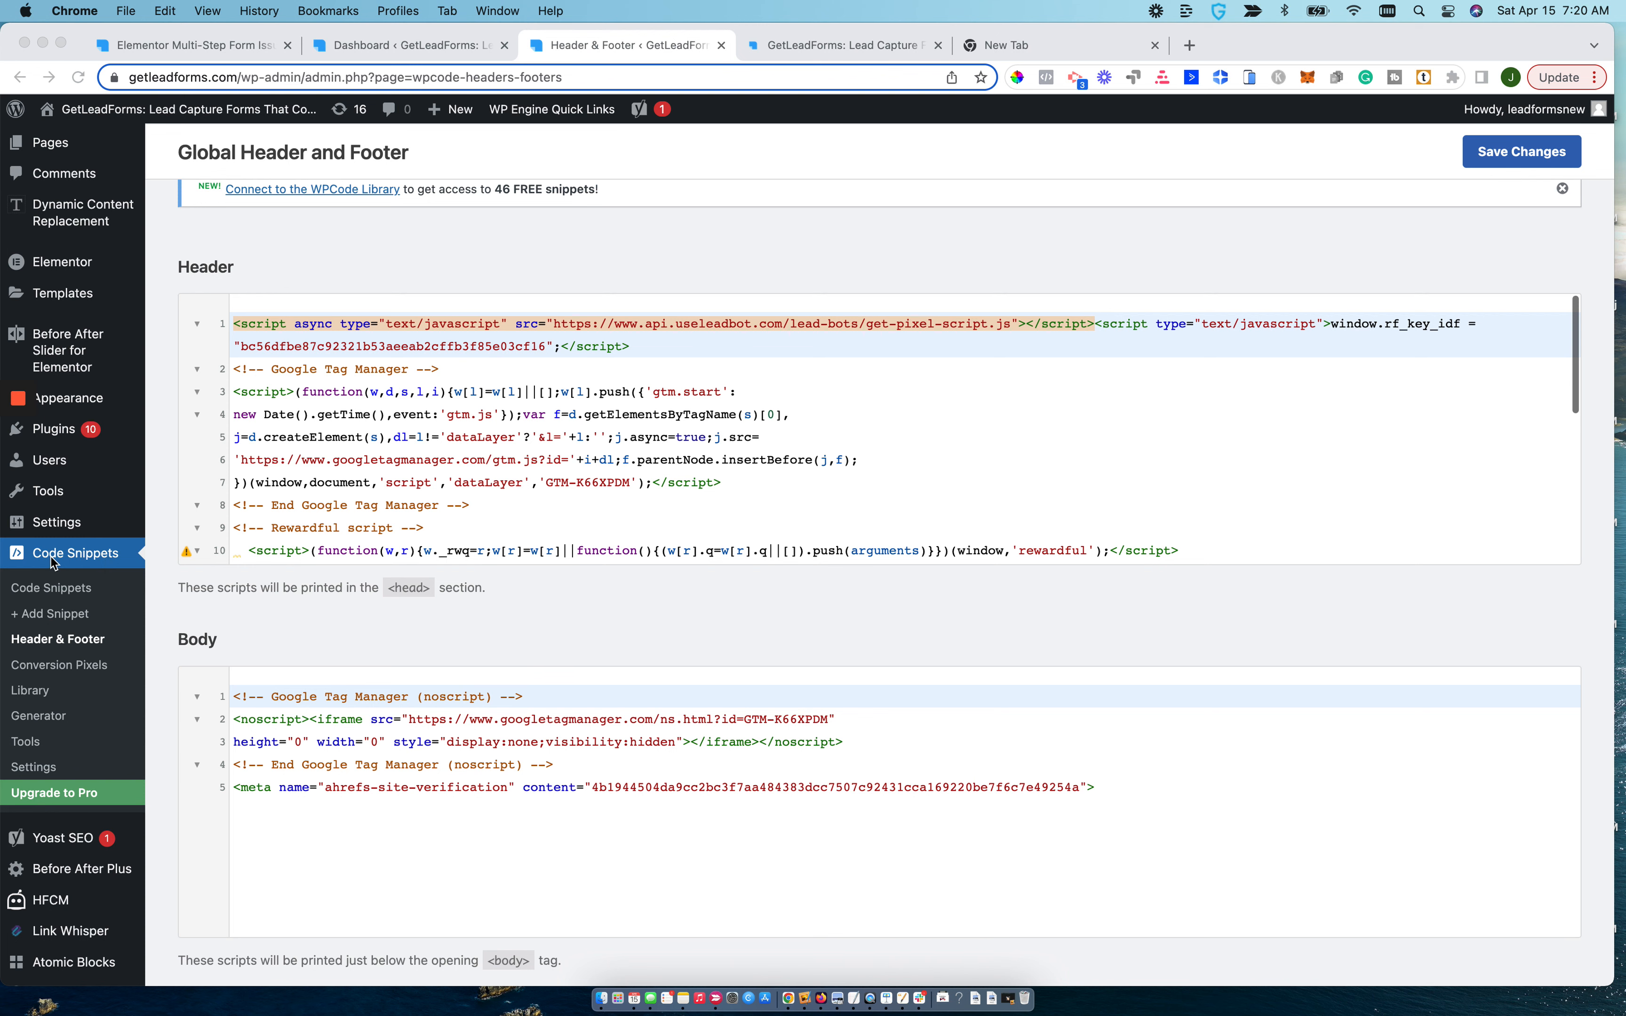
left_click(39, 646)
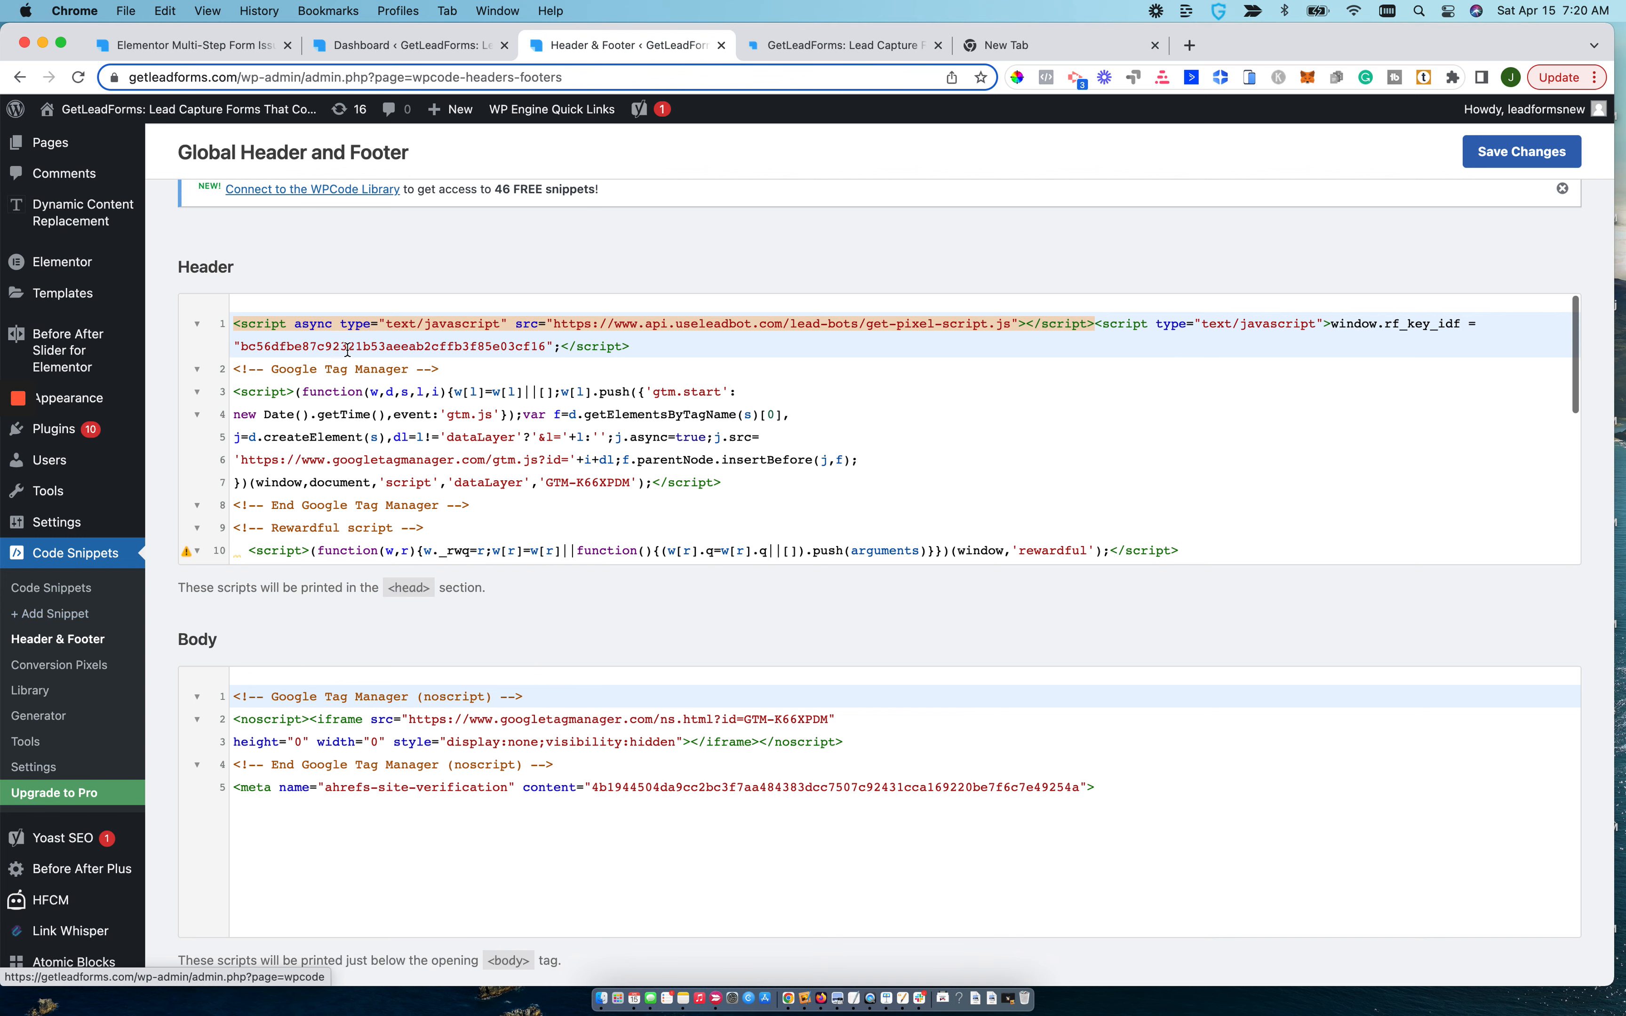
Replace the existing LeadForms pixel script at the start of the global header code with the pixel script copied from GetLeadForms.
left_click(696, 344)
left_click_drag(696, 344, 237, 315)
key("BackSpace")
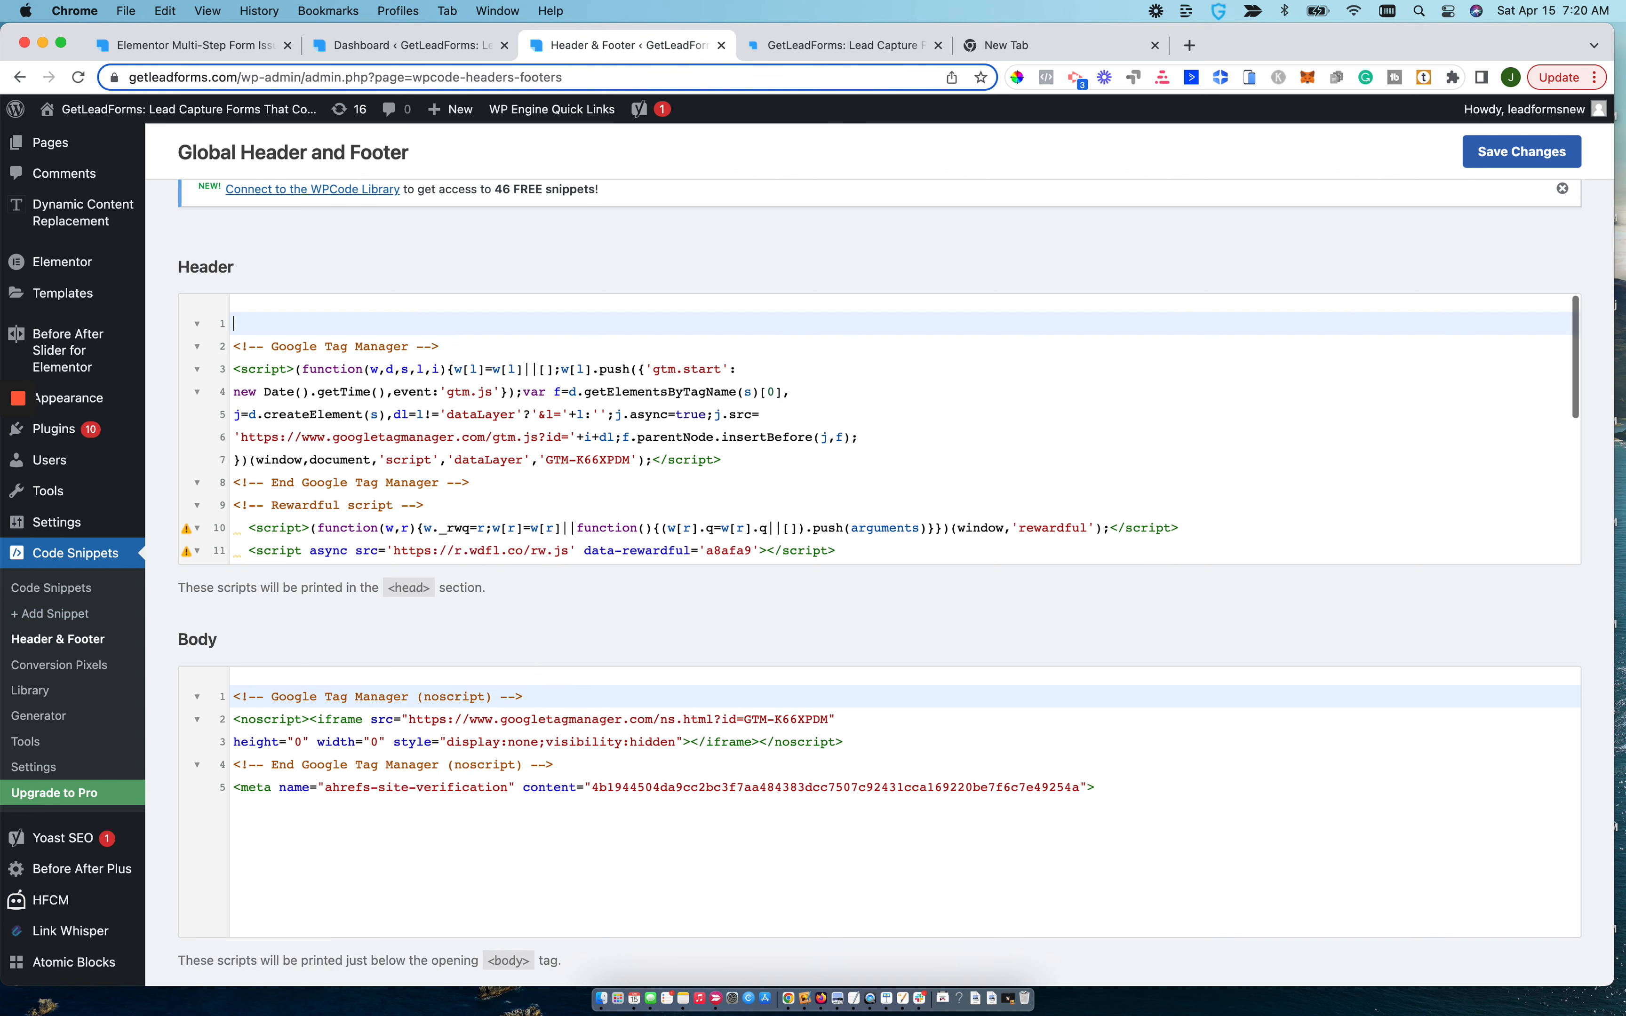
left_click(805, 46)
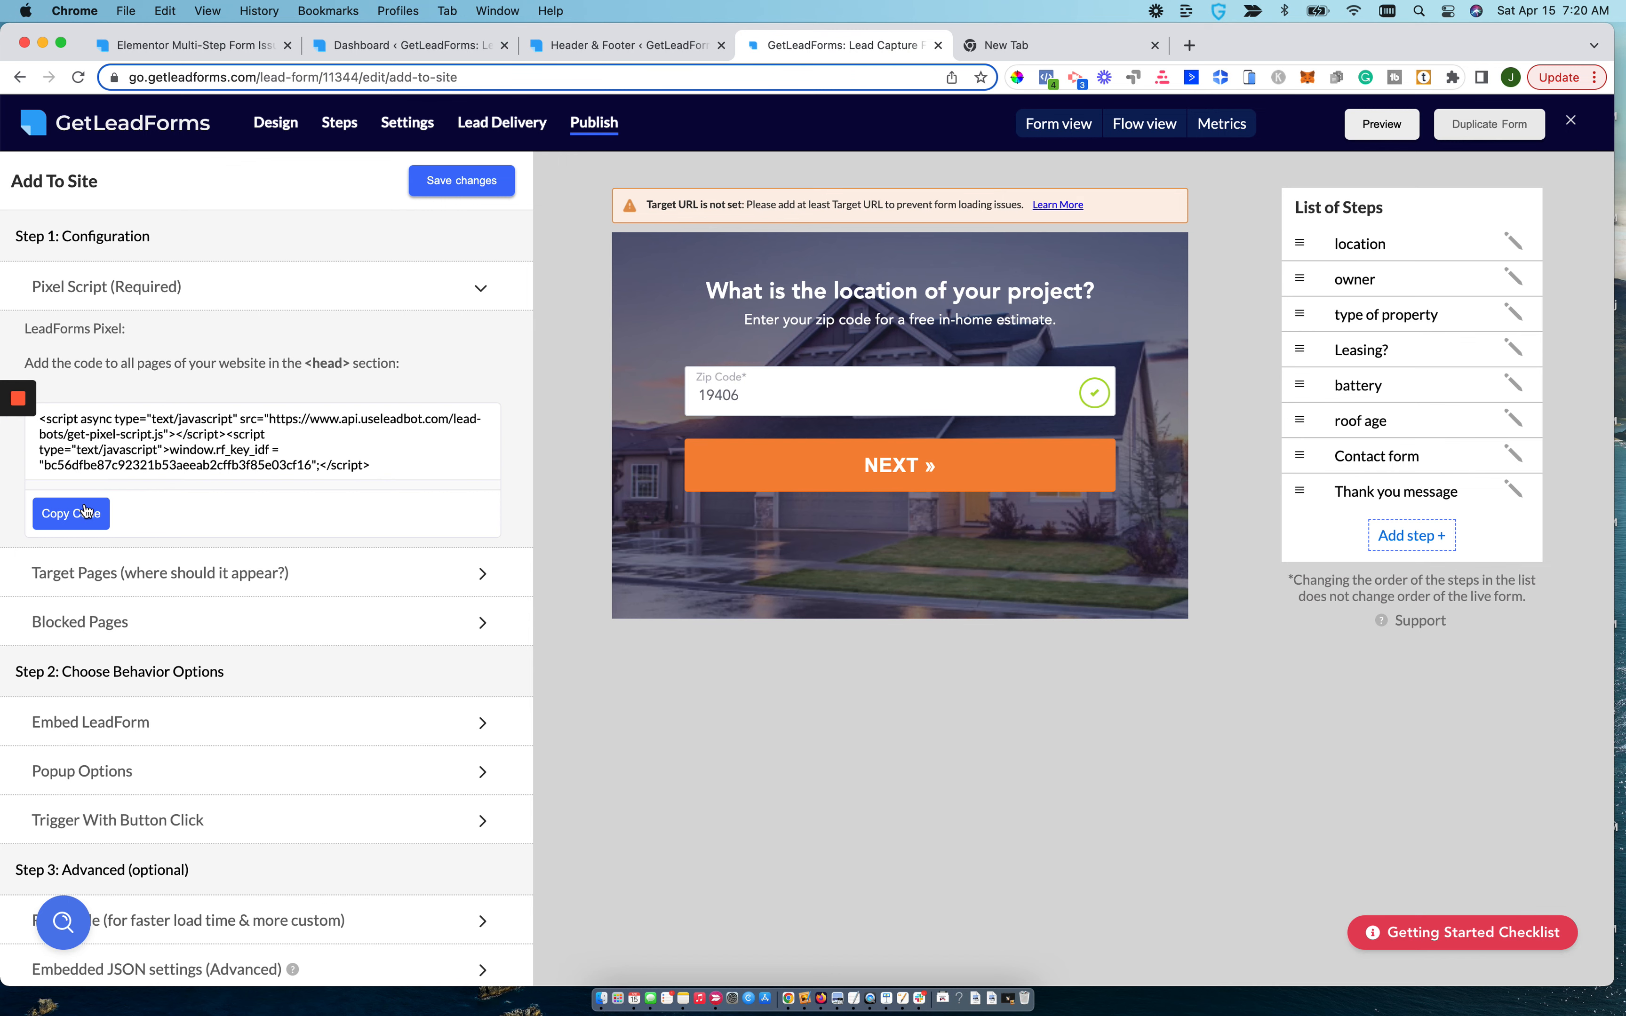
left_click(567, 47)
key("super+v")
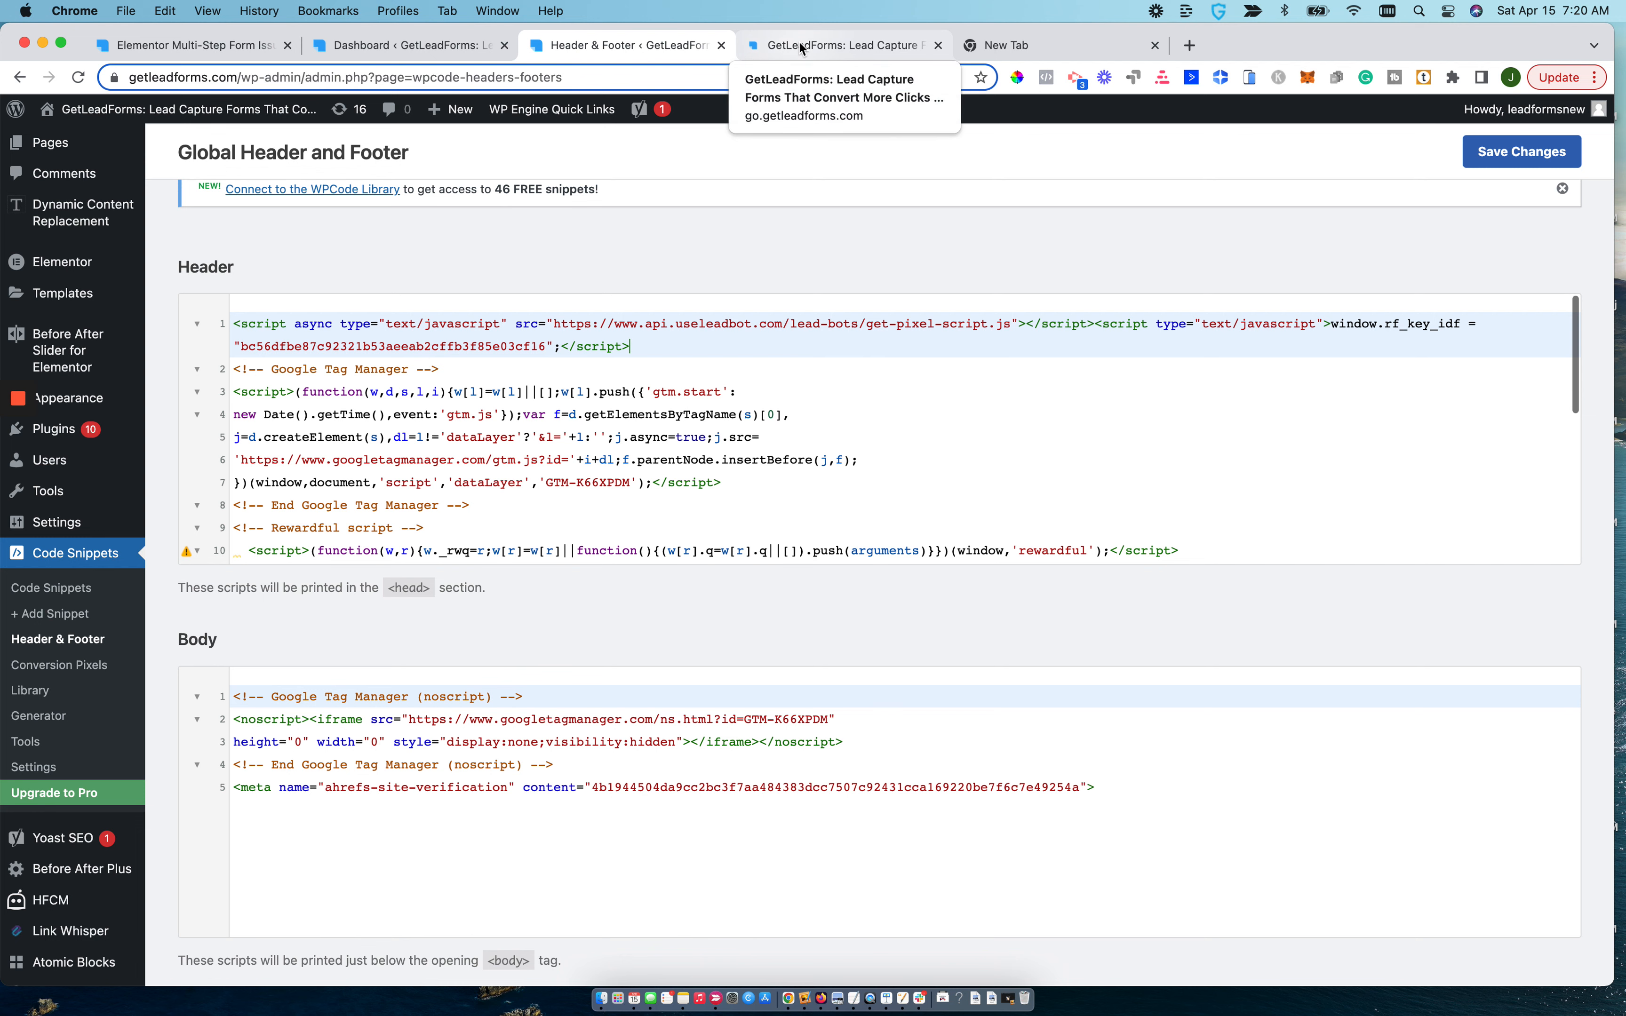
mouse_move(68, 350)
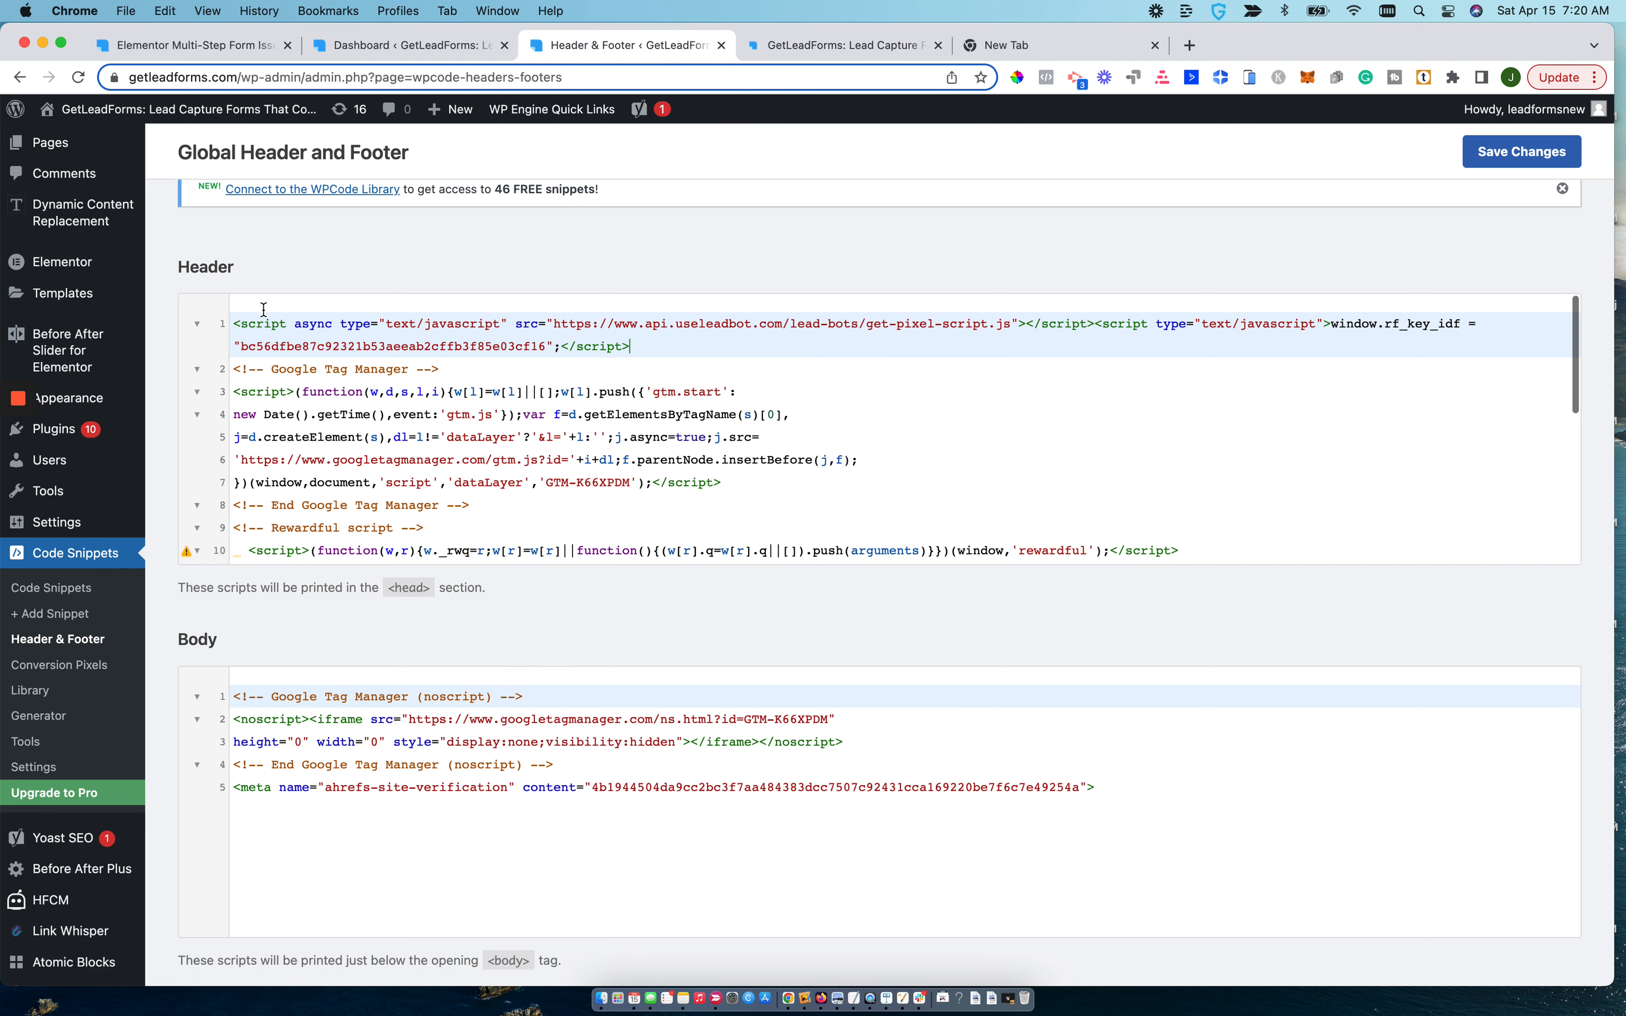
left_click(235, 323)
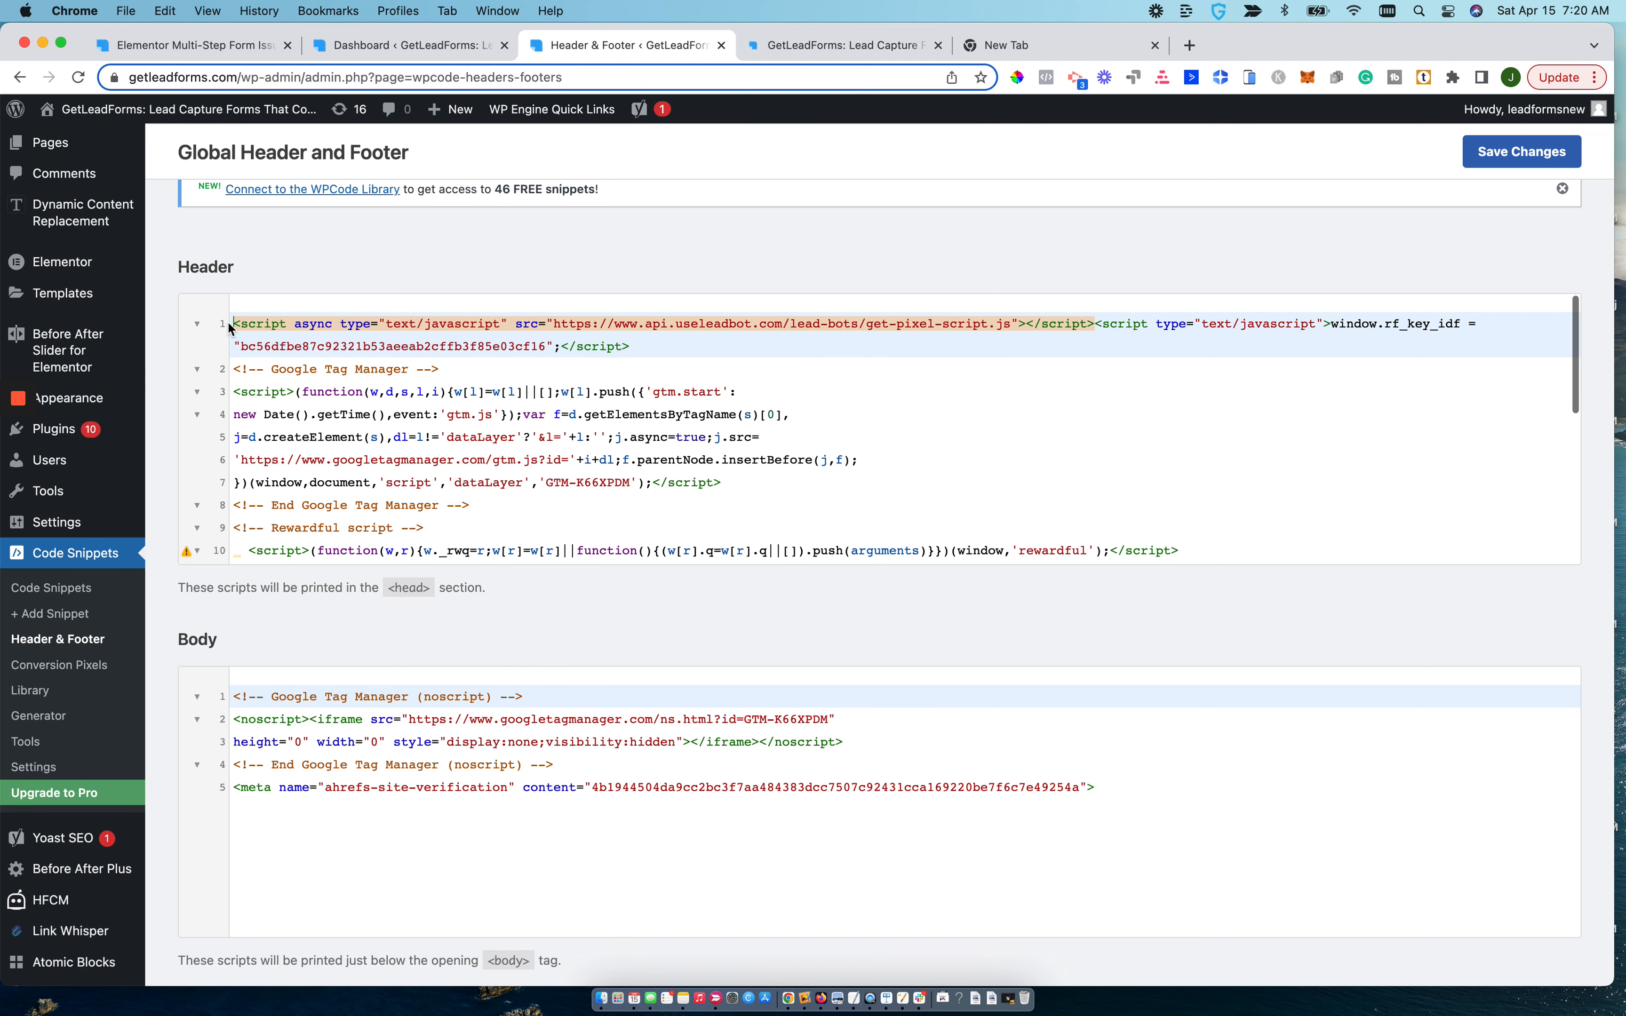
Return to the form's publishing settings in GetLeadForms and open the Target Pages URL for editing.
left_click(773, 47)
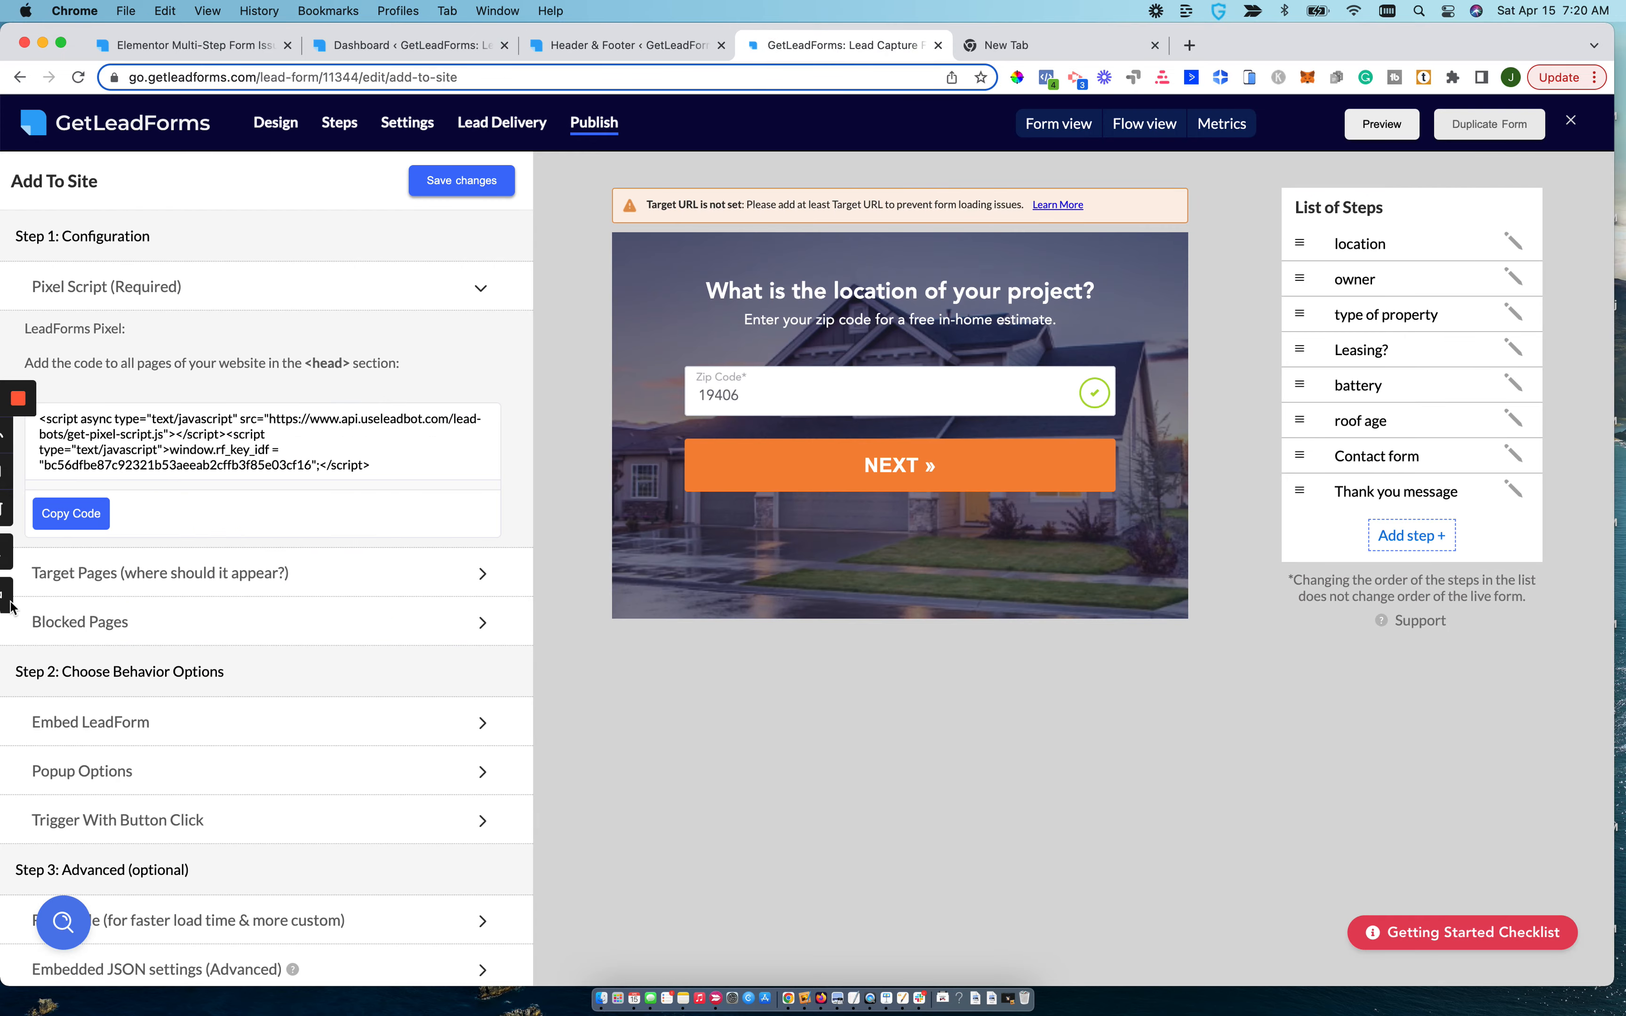
left_click(122, 578)
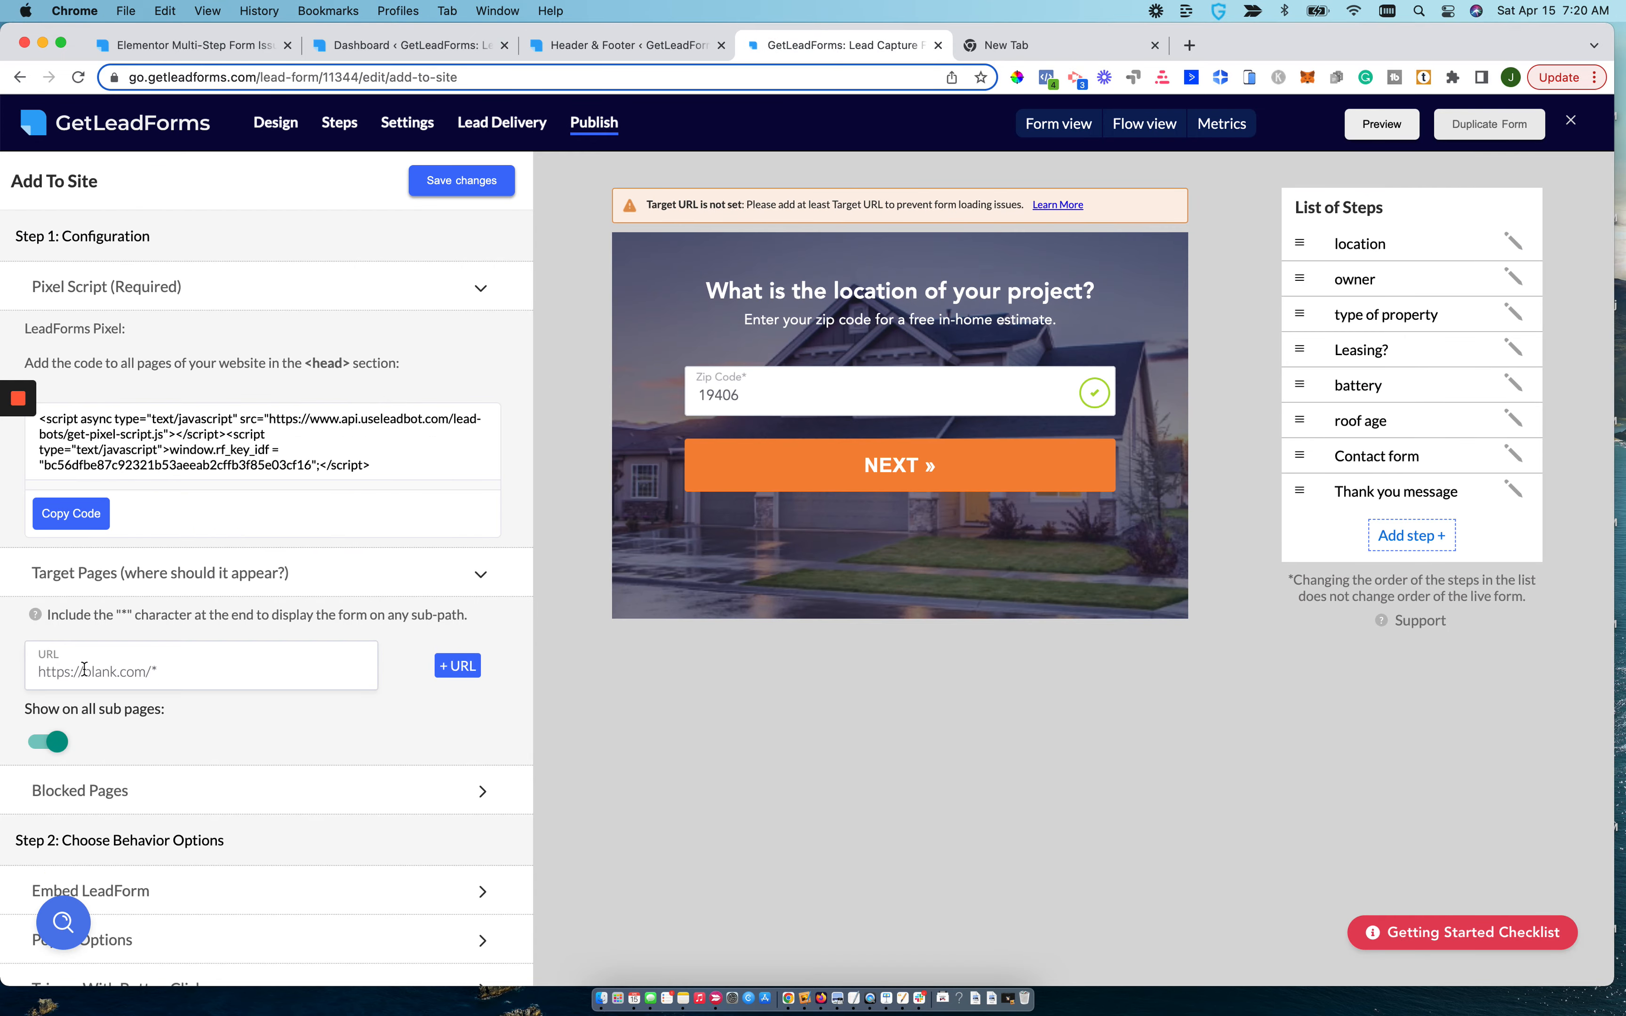
left_click(121, 670)
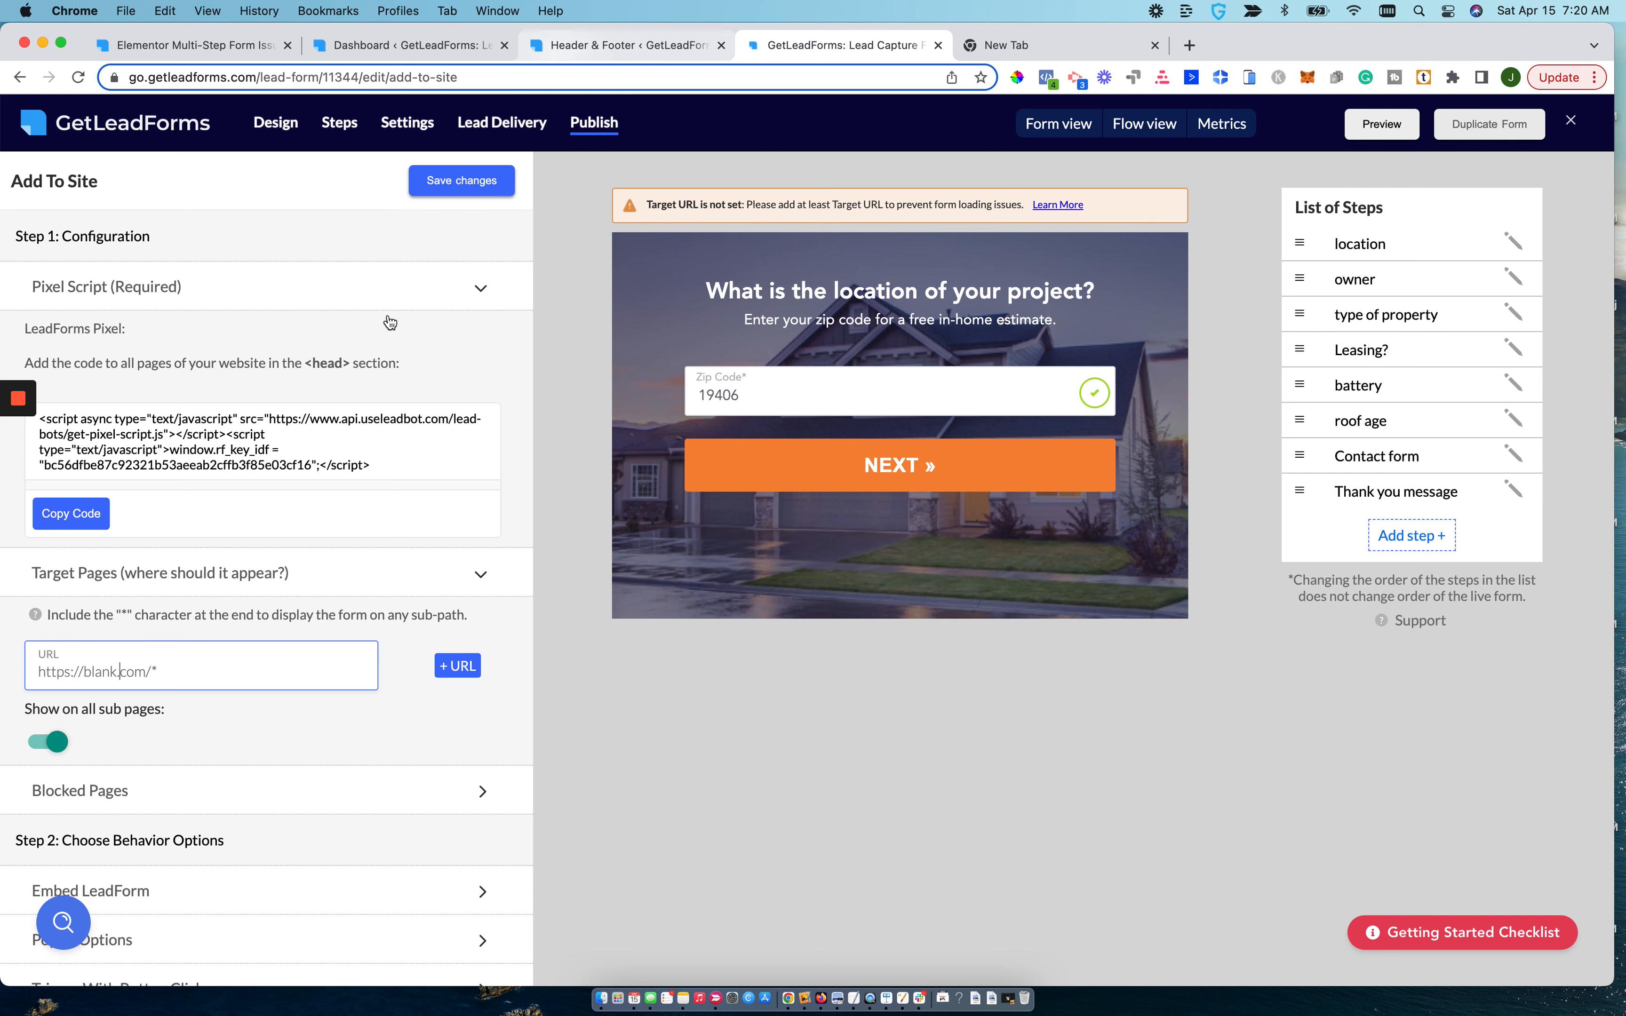
Go back from the WordPress admin to the live get-quote-test page and copy its full URL.
left_click(588, 42)
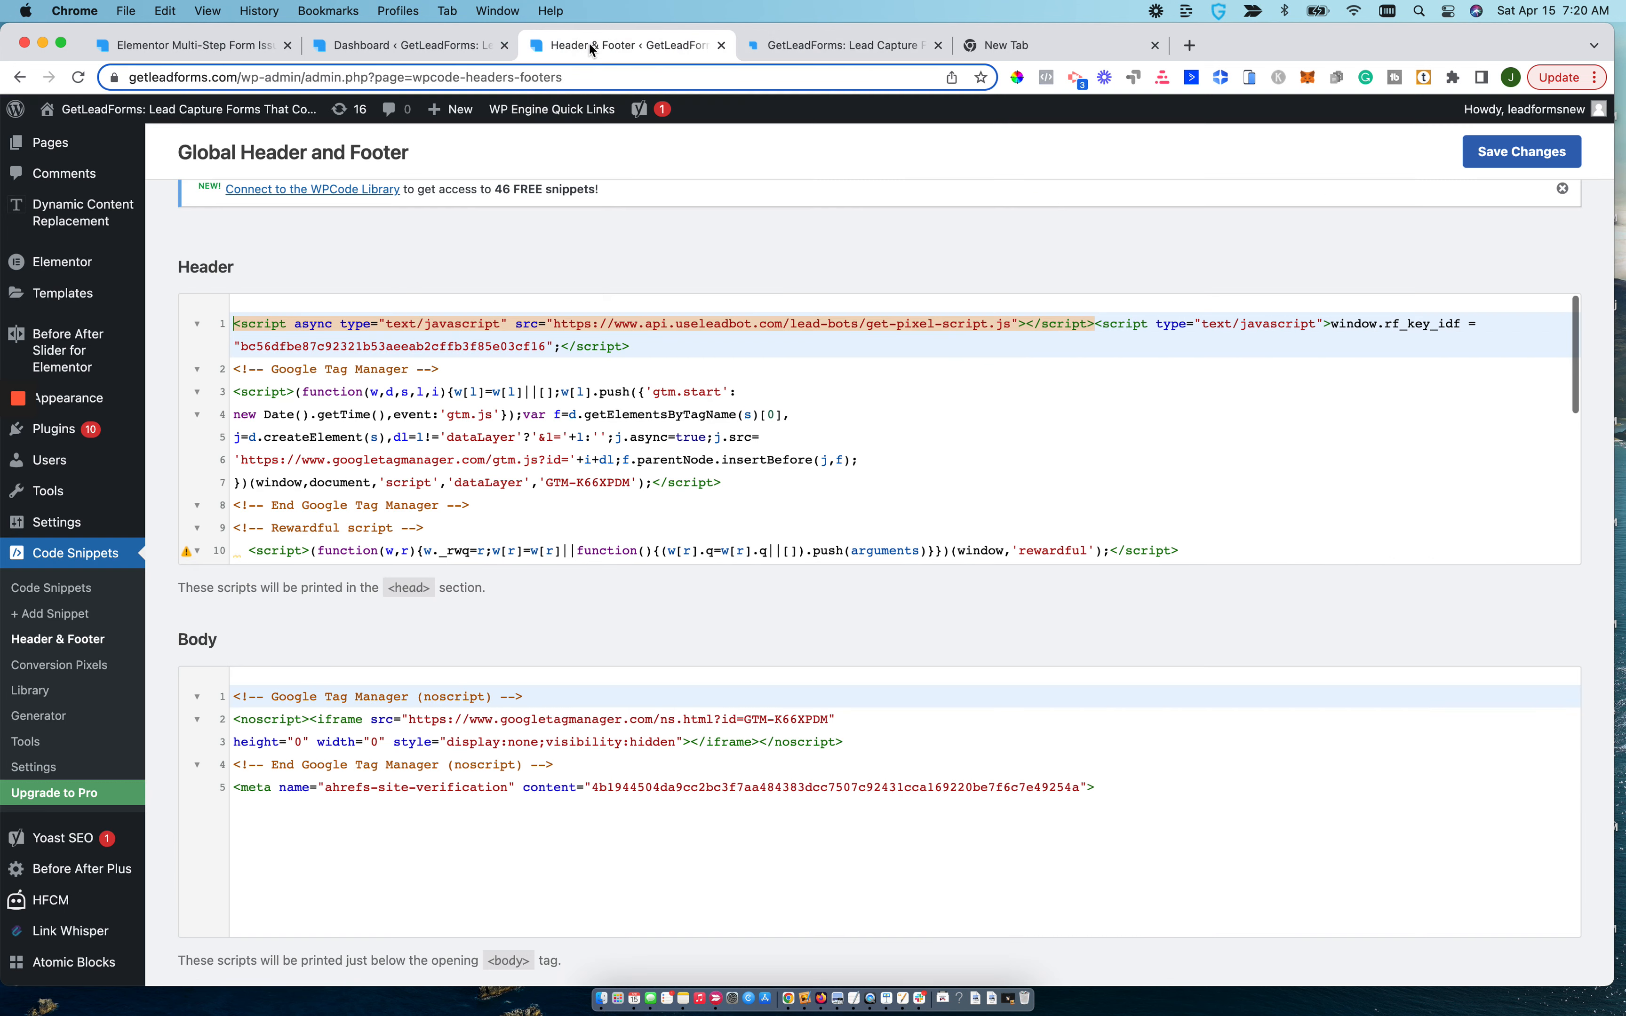
left_click(21, 78)
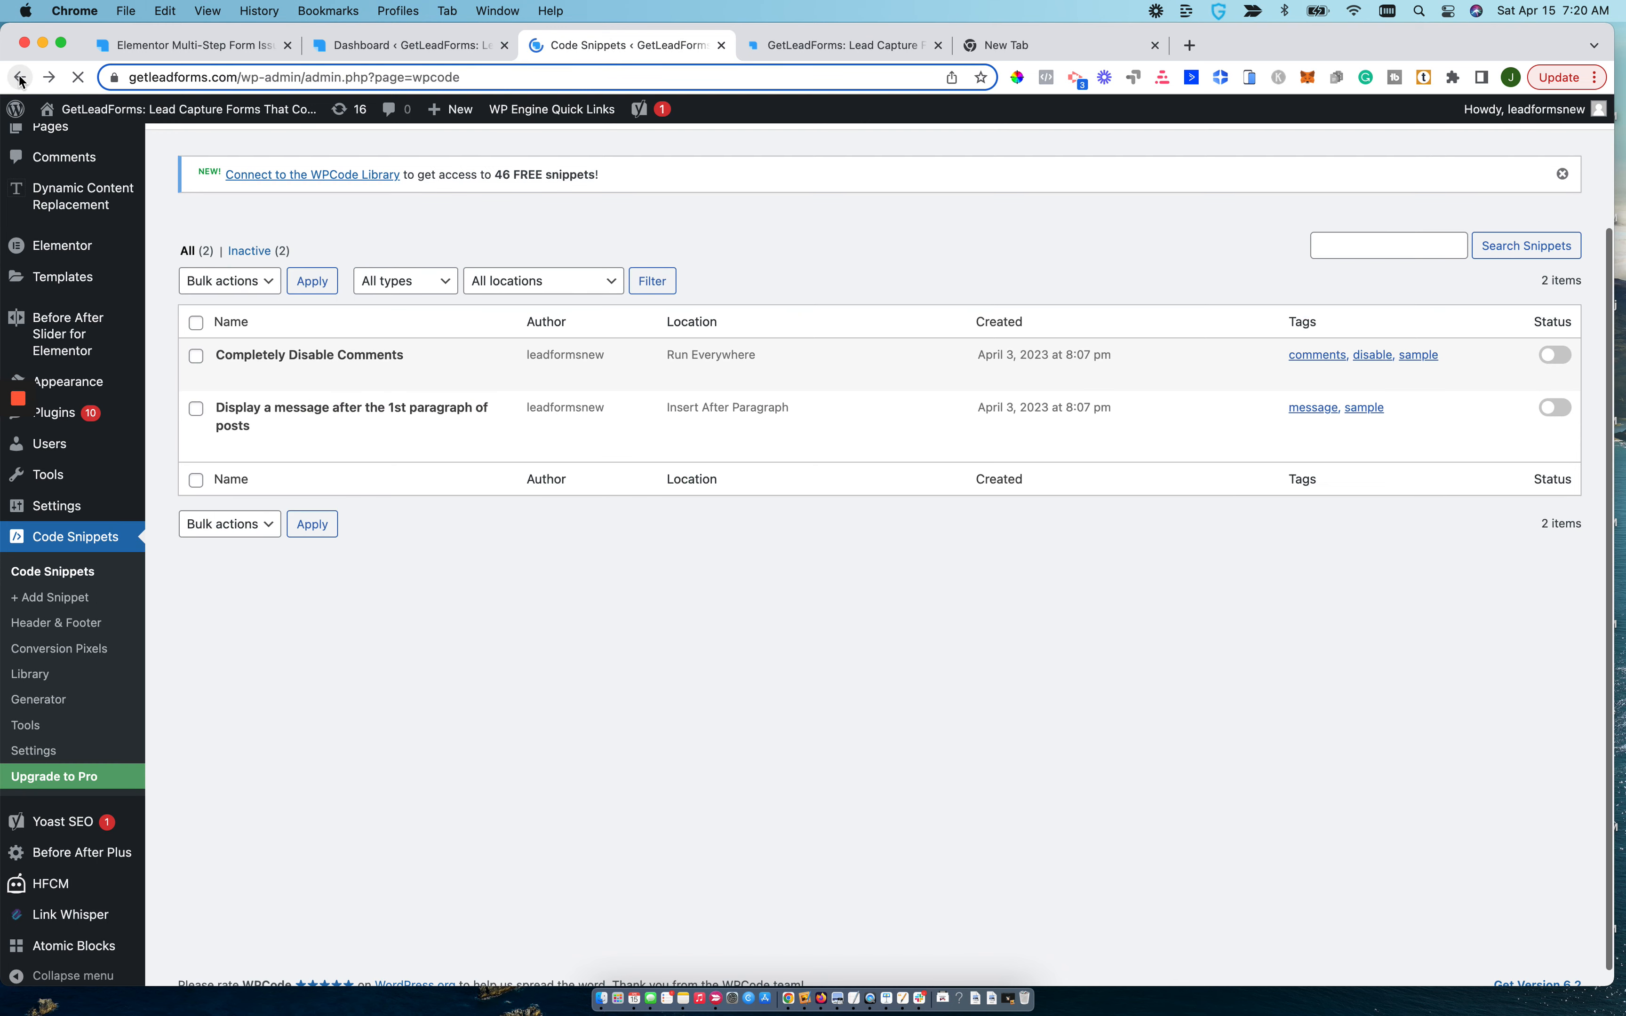
left_click(20, 79)
left_click(20, 79)
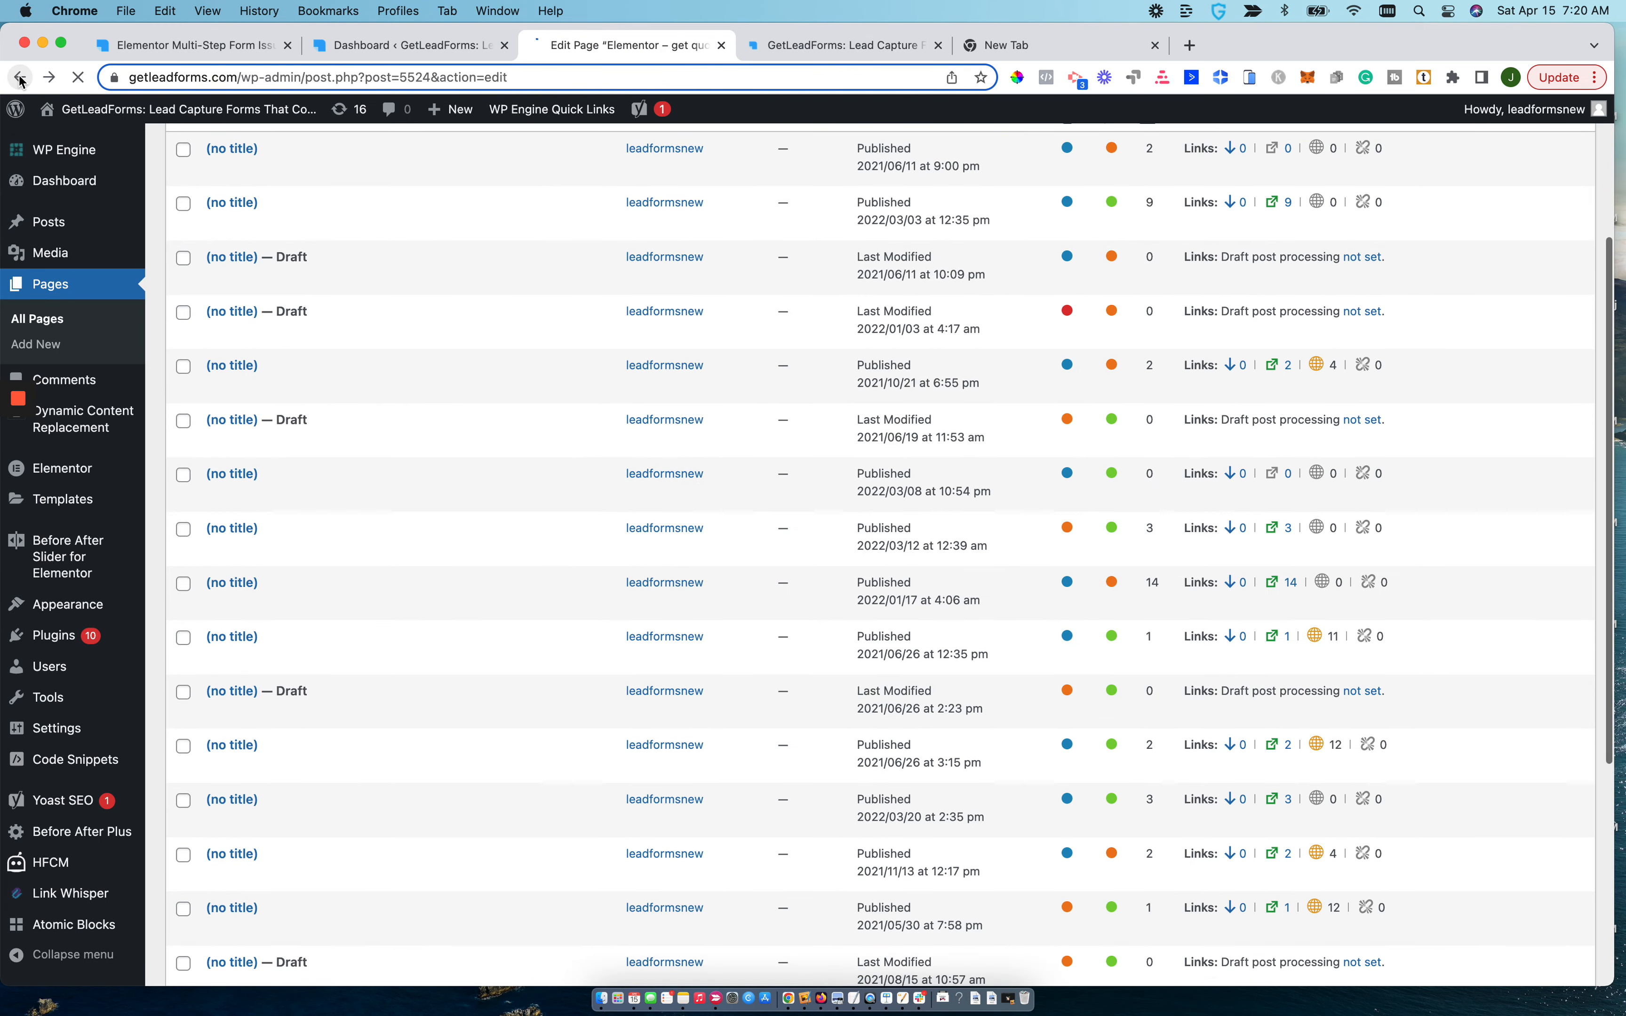
left_click(20, 78)
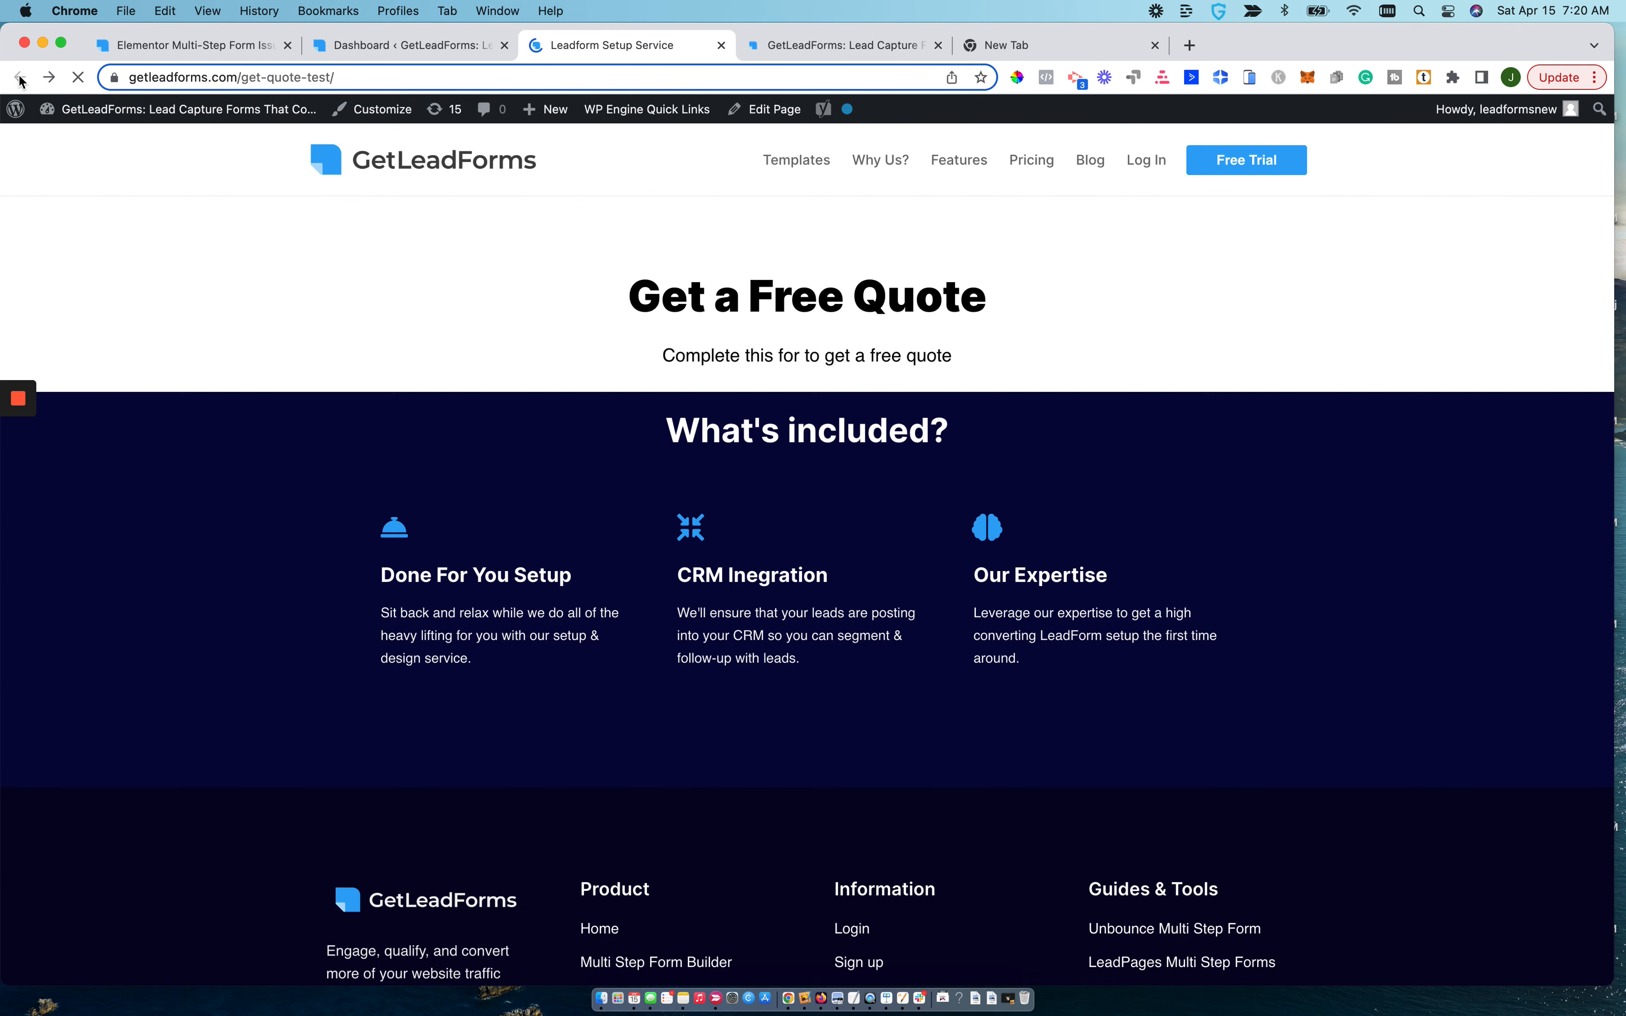
left_click(298, 75)
double_click(352, 78)
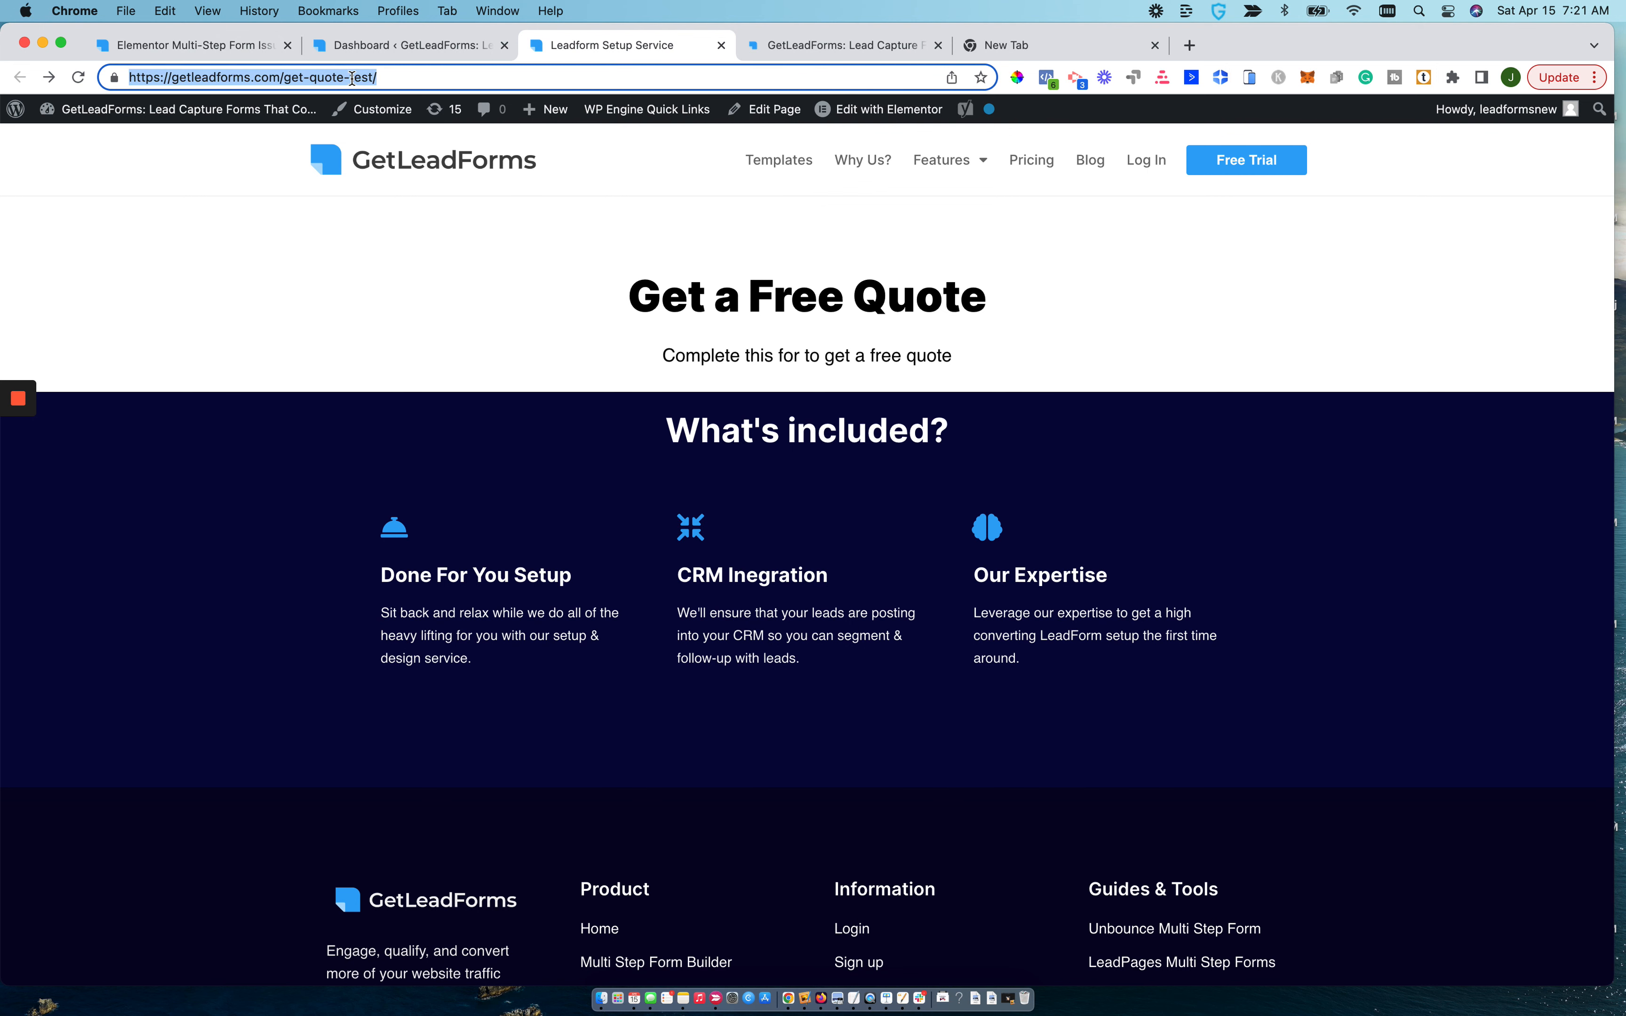
left_click(786, 47)
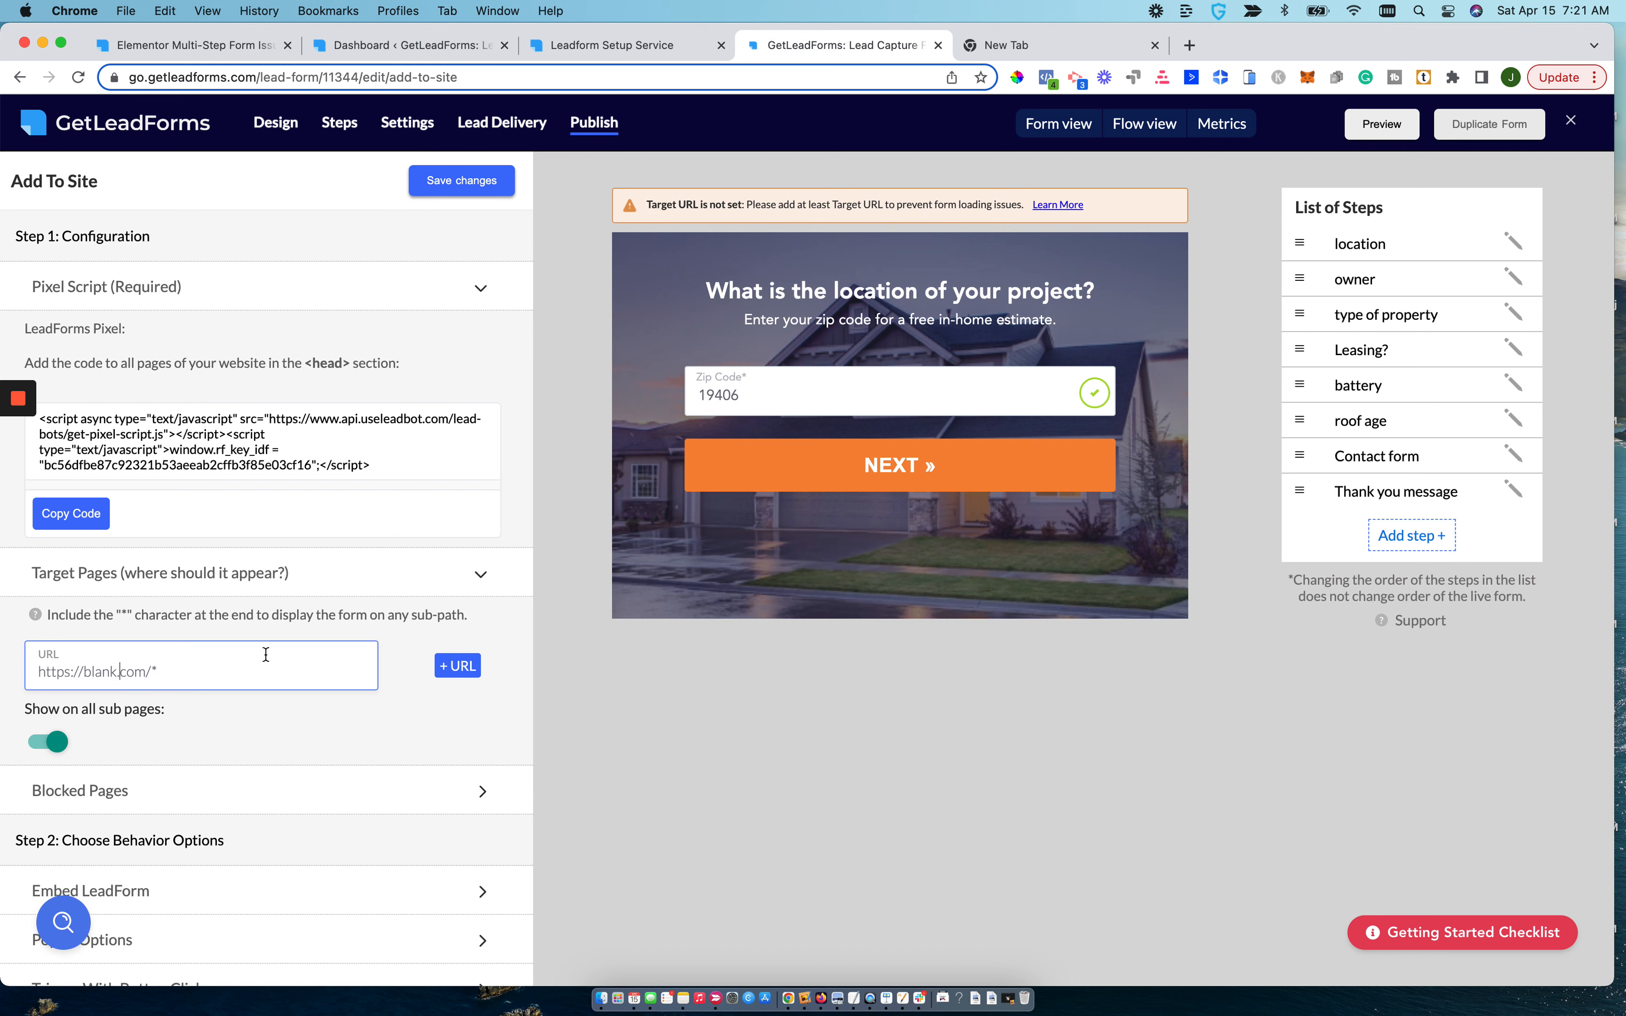
key("super+a")
type("https://getleadforms.com/get-quote-test/")
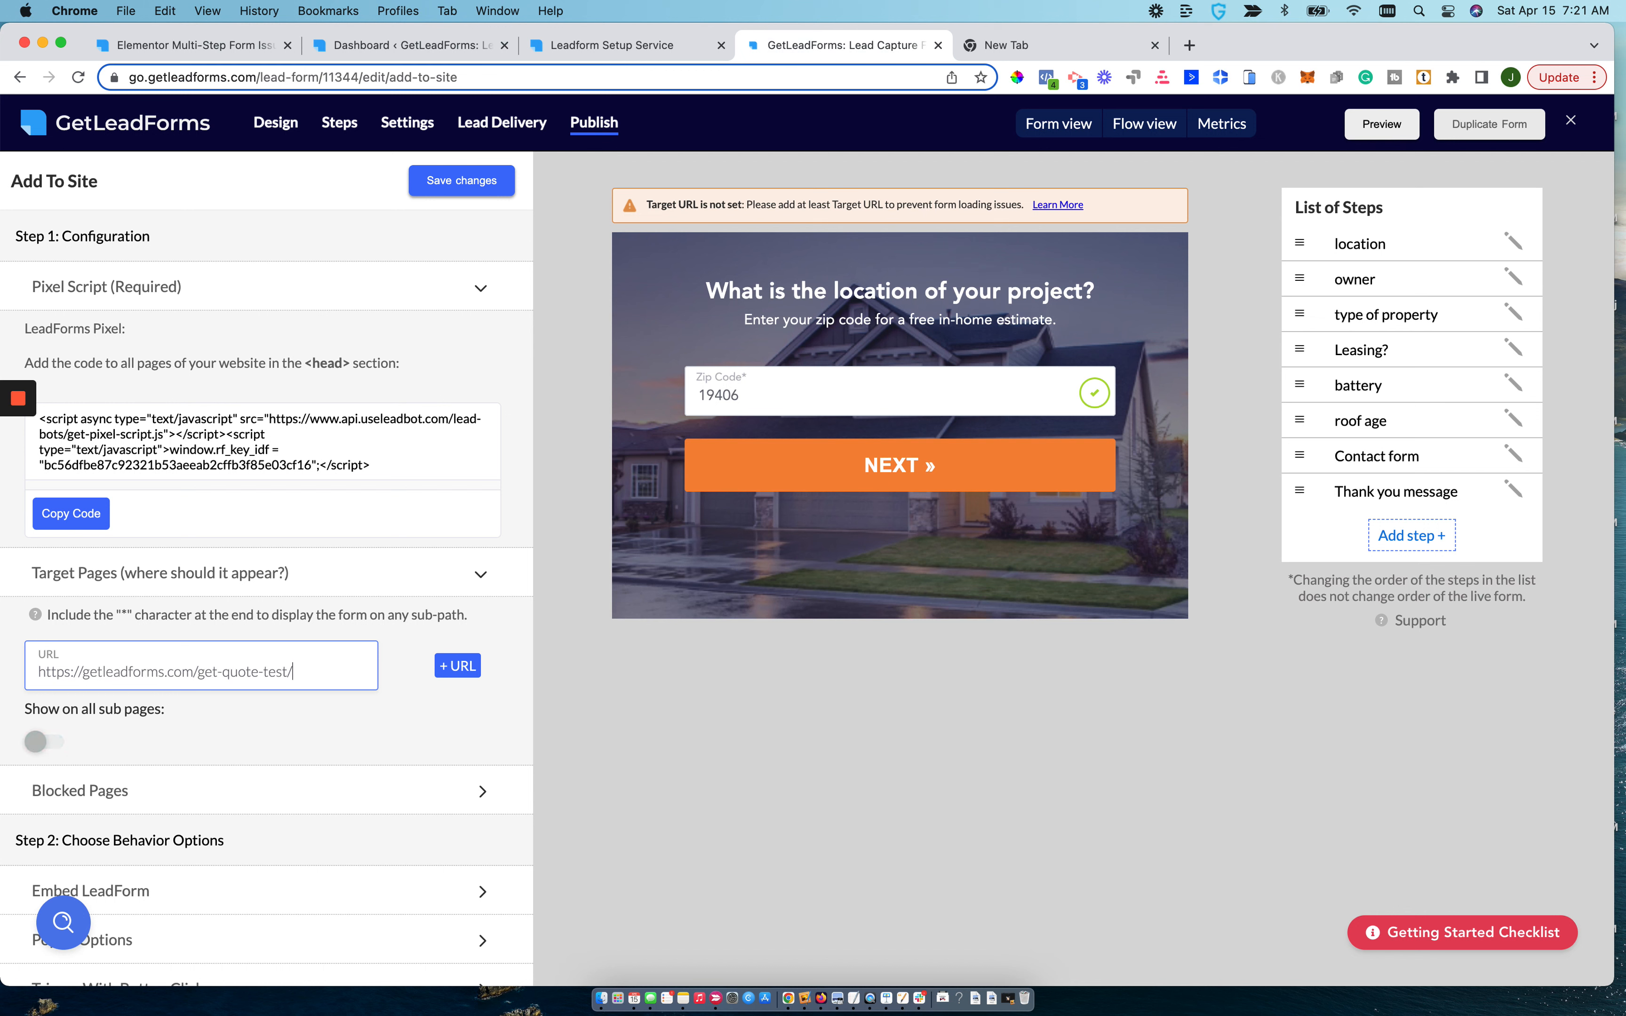
left_click(45, 742)
left_click(479, 181)
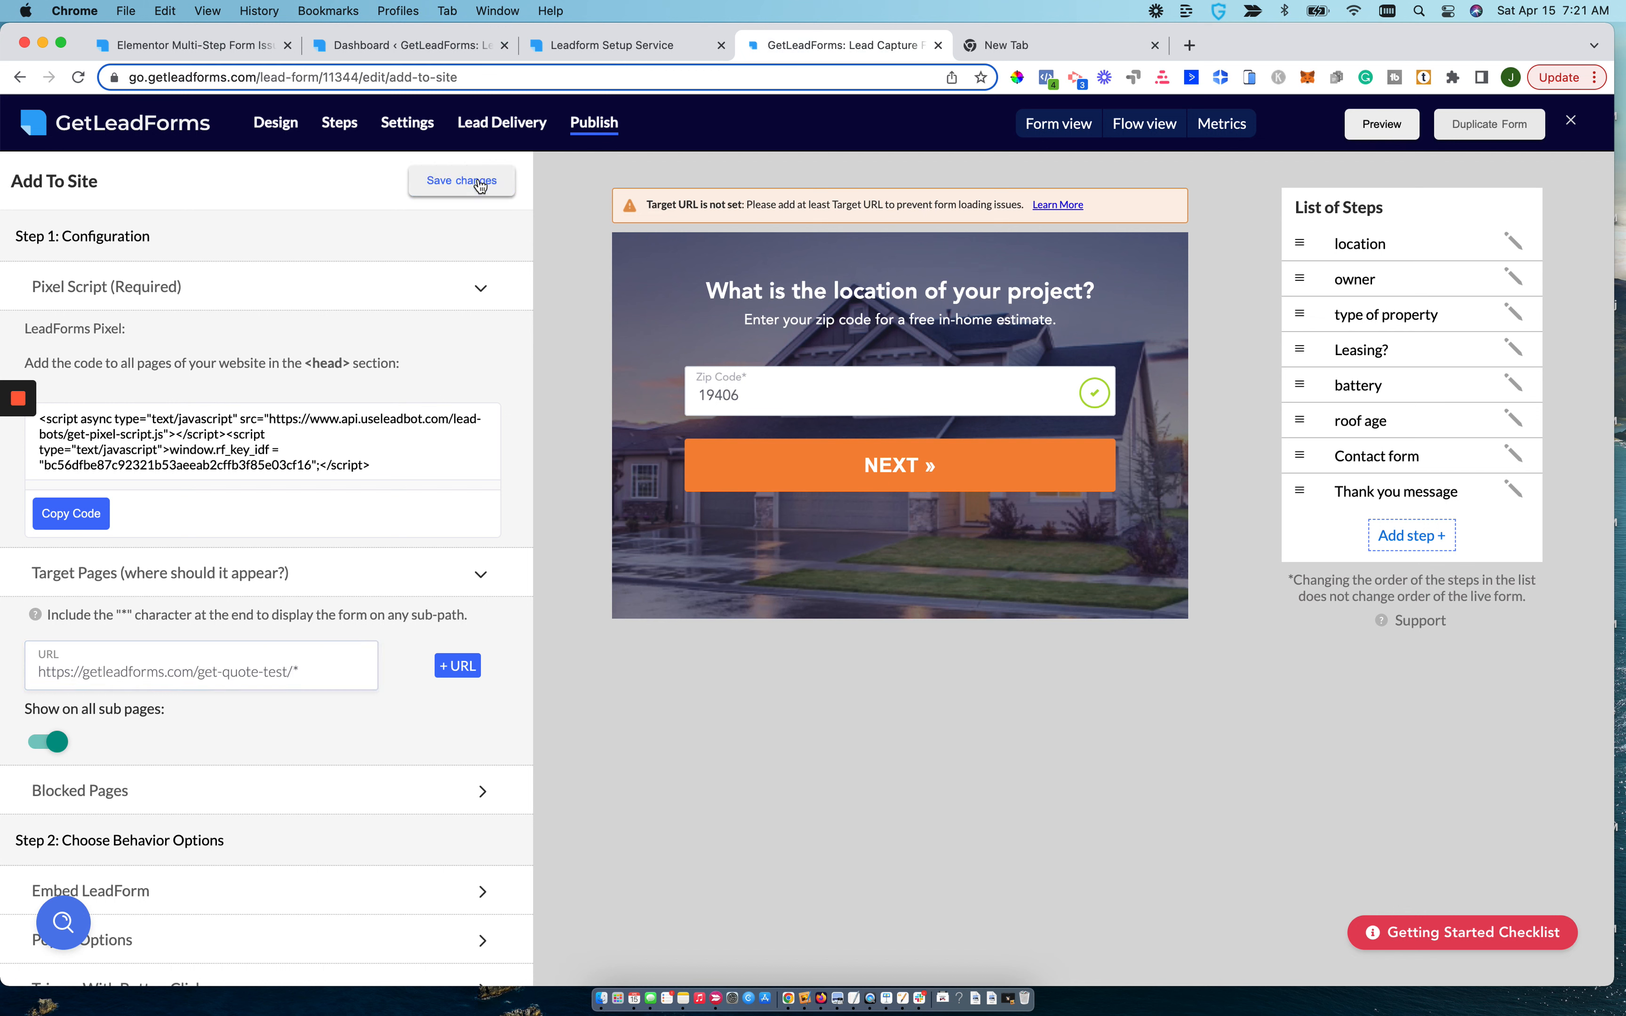
Copy the single-form embed code <div id="leadforms-embd-form"></div> from the Embed LeadForm behavior options.
scroll(332, 658, "down", 6)
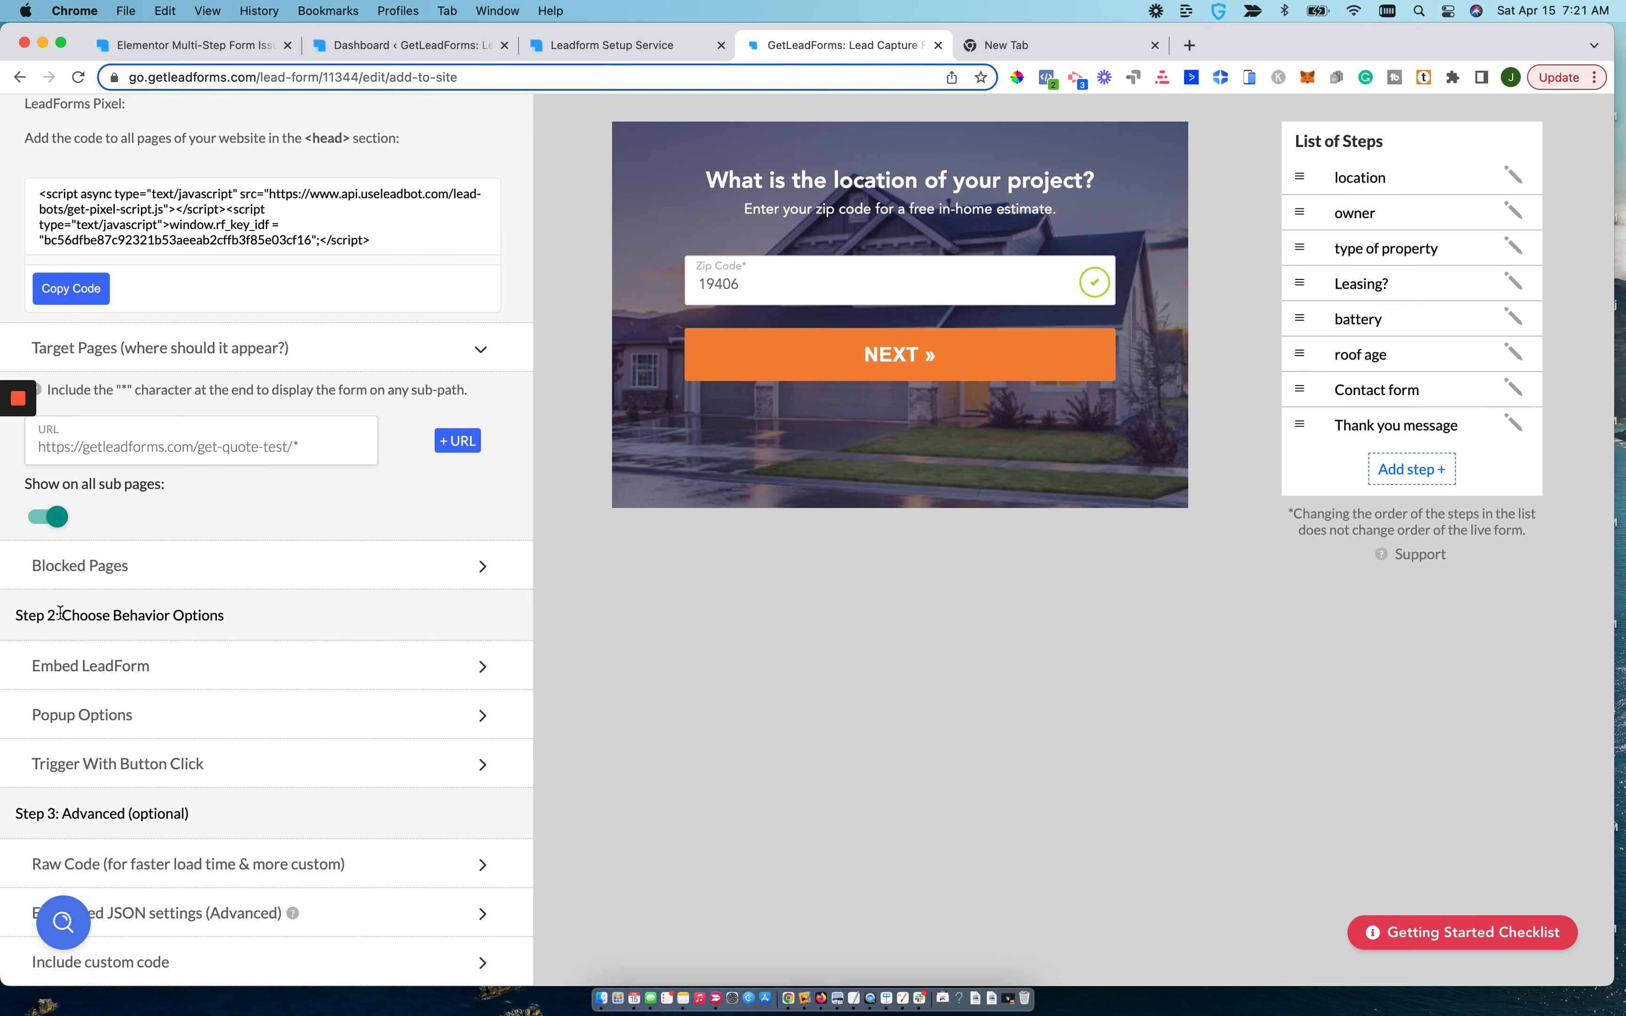
left_click(147, 669)
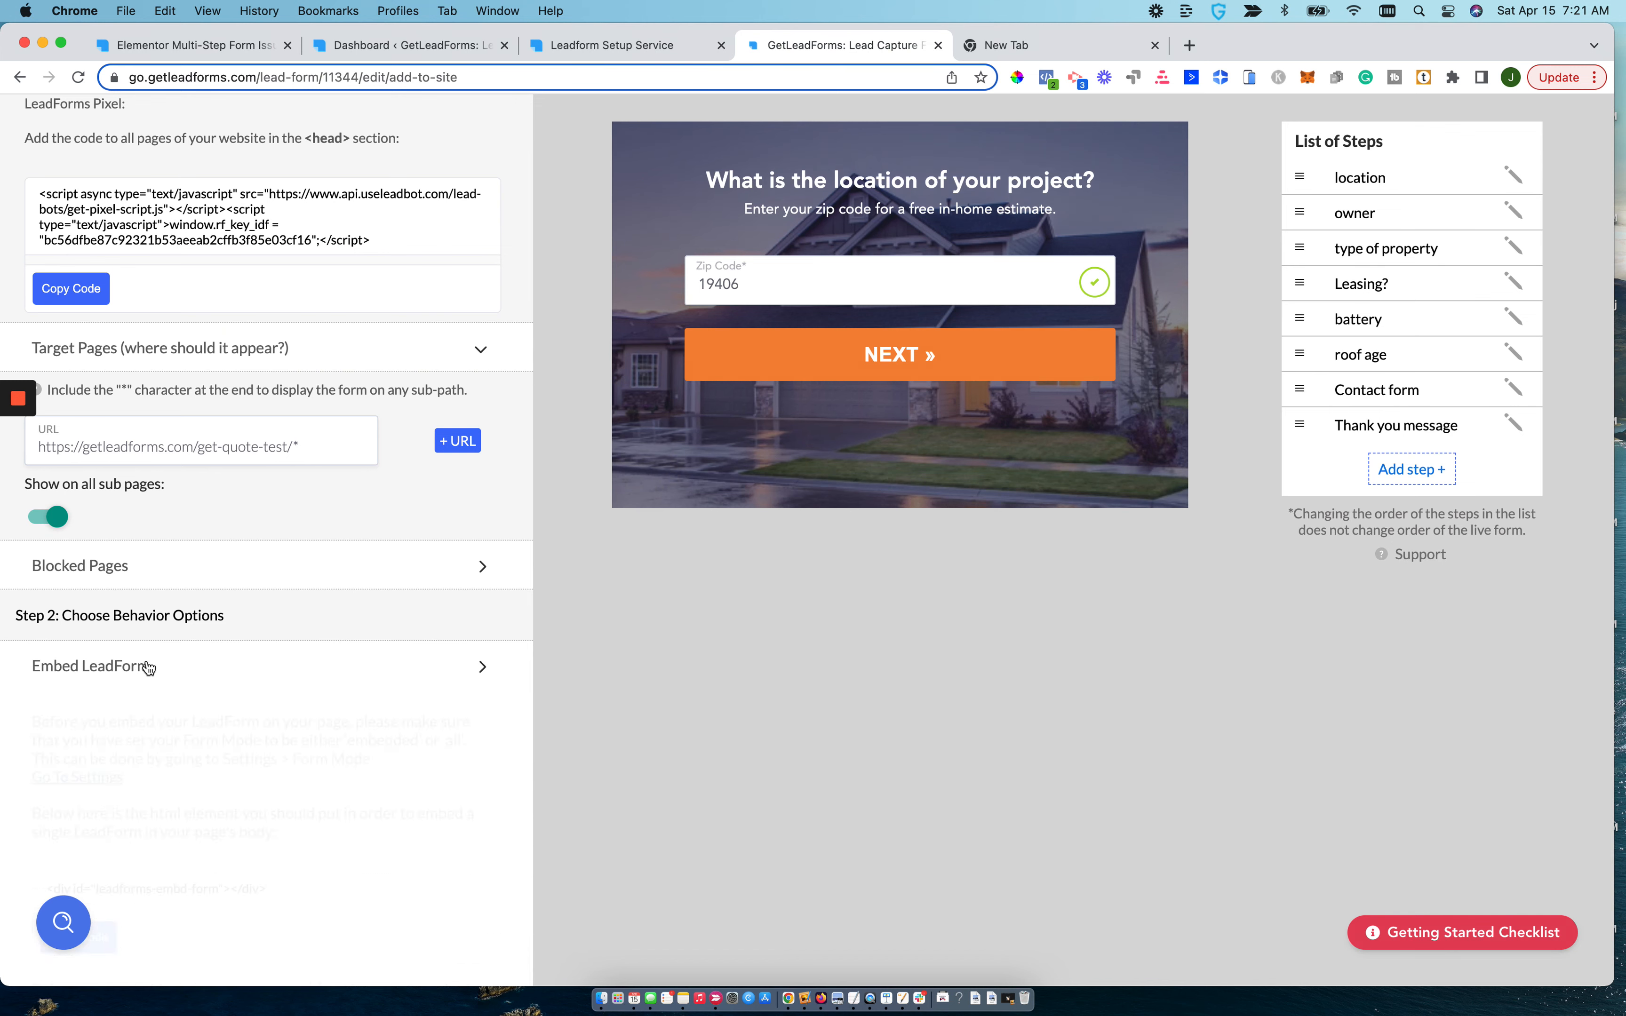
scroll(149, 745, "down", 10)
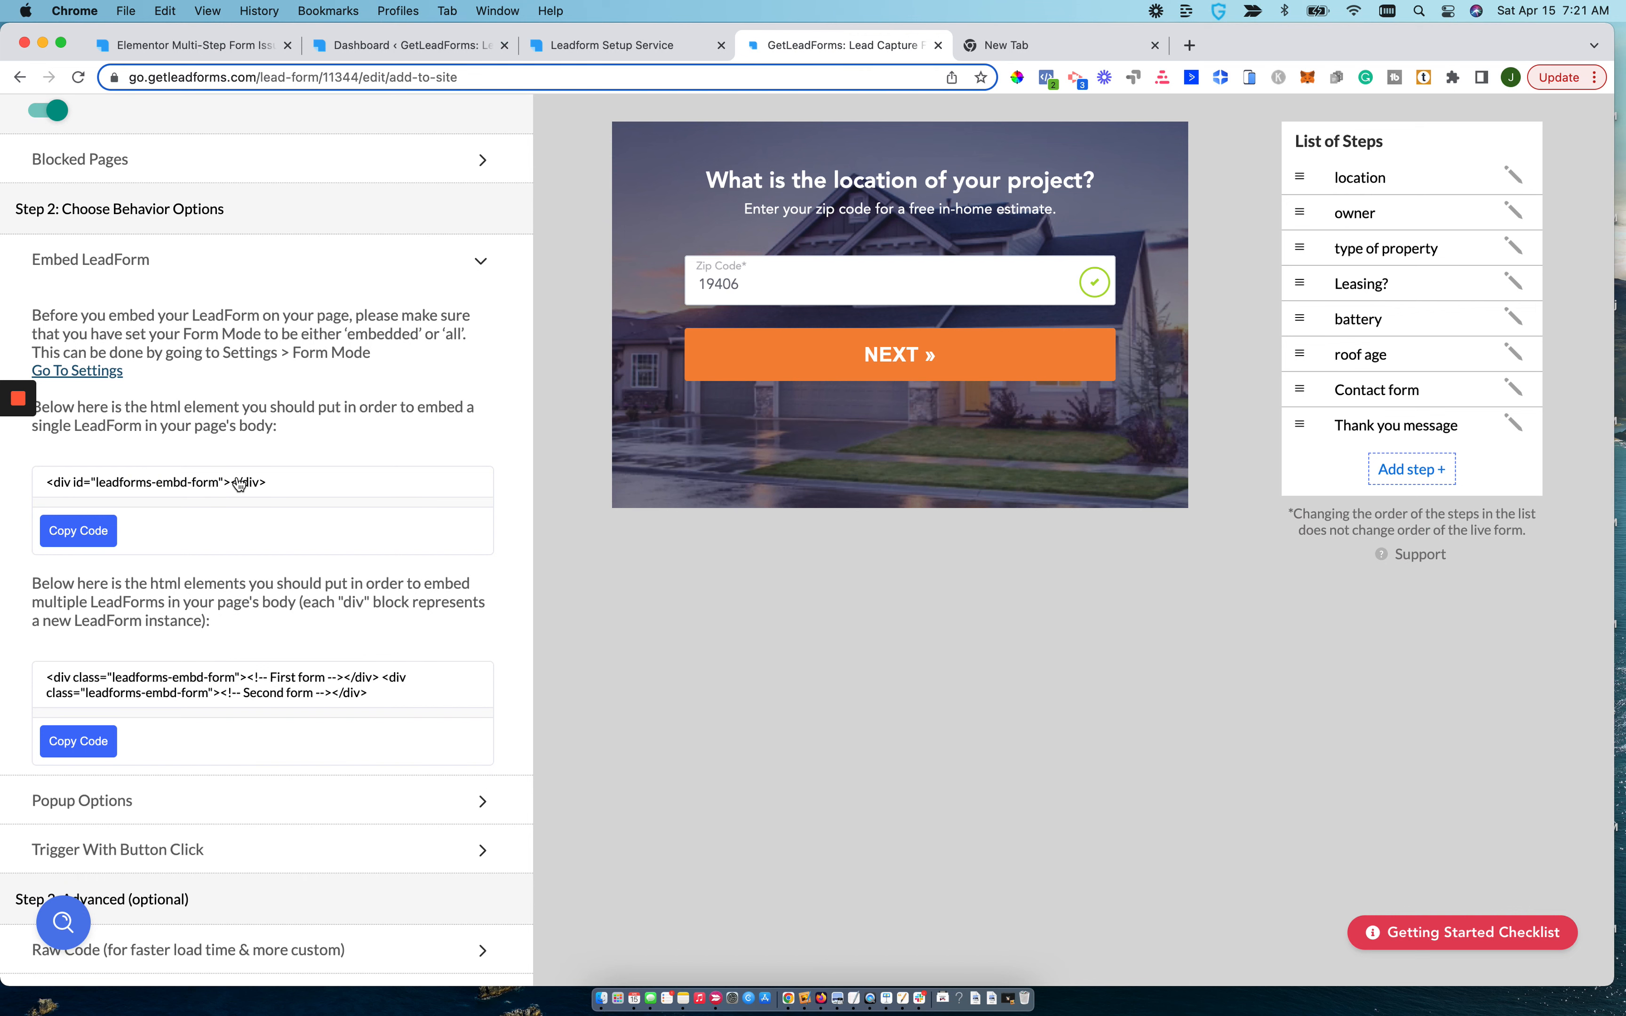
scroll(240, 482, "up", 10)
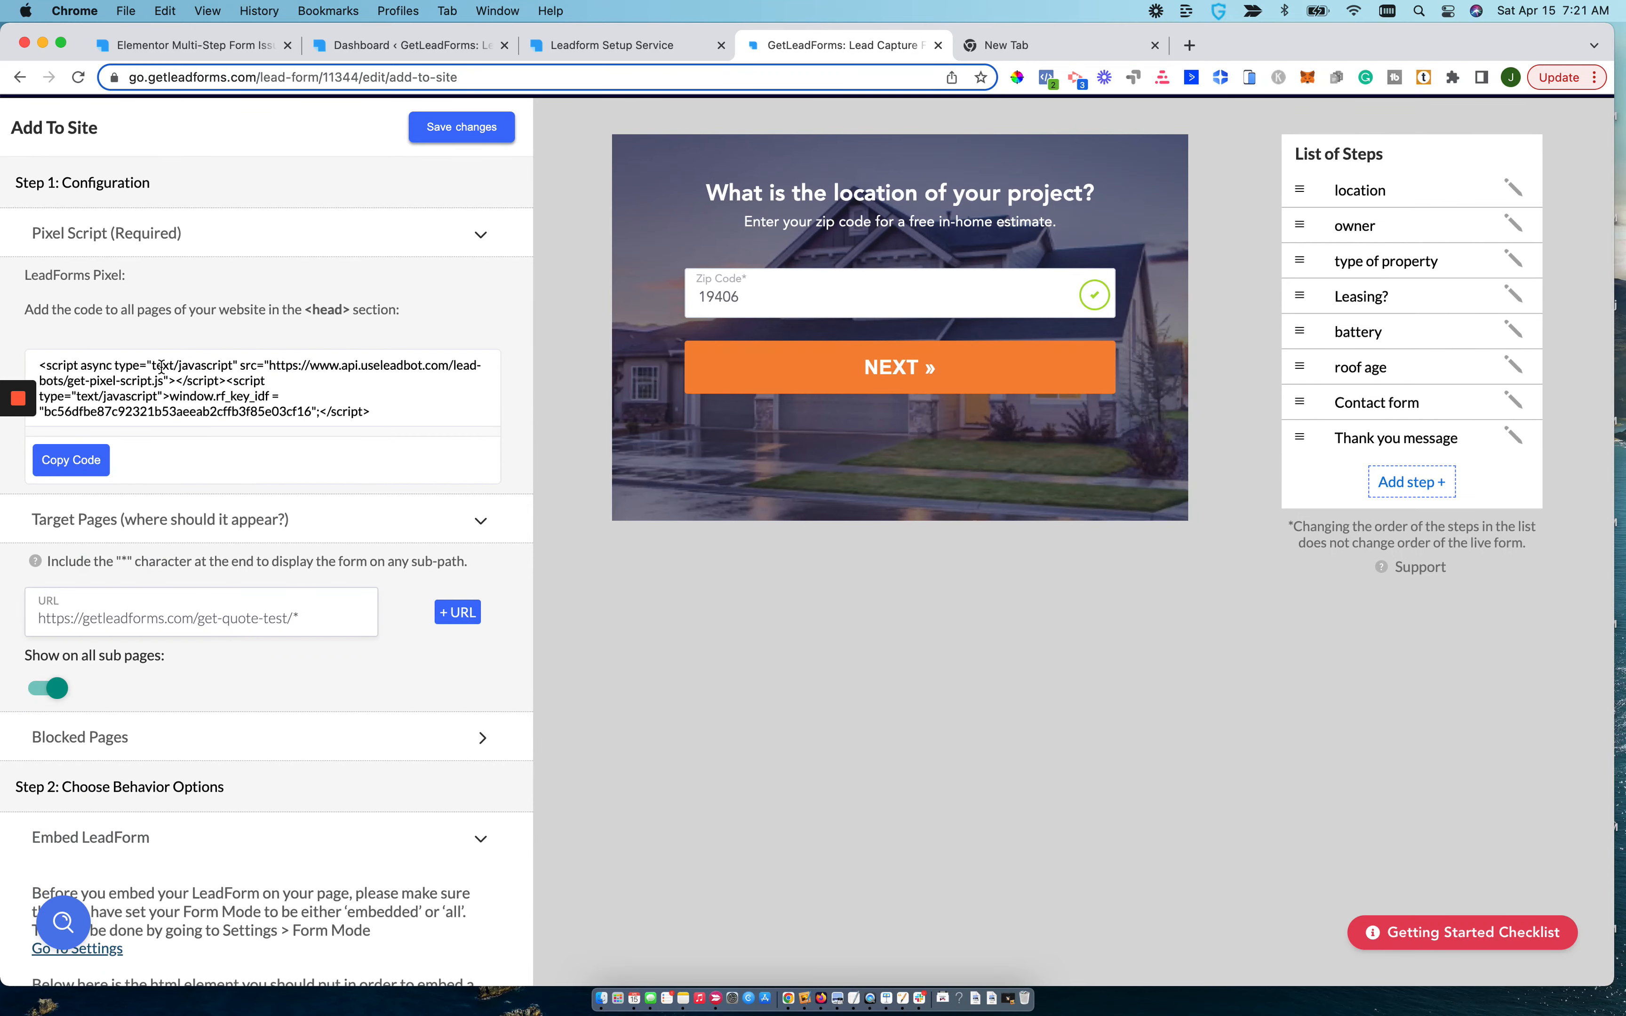
scroll(162, 367, "down", 4)
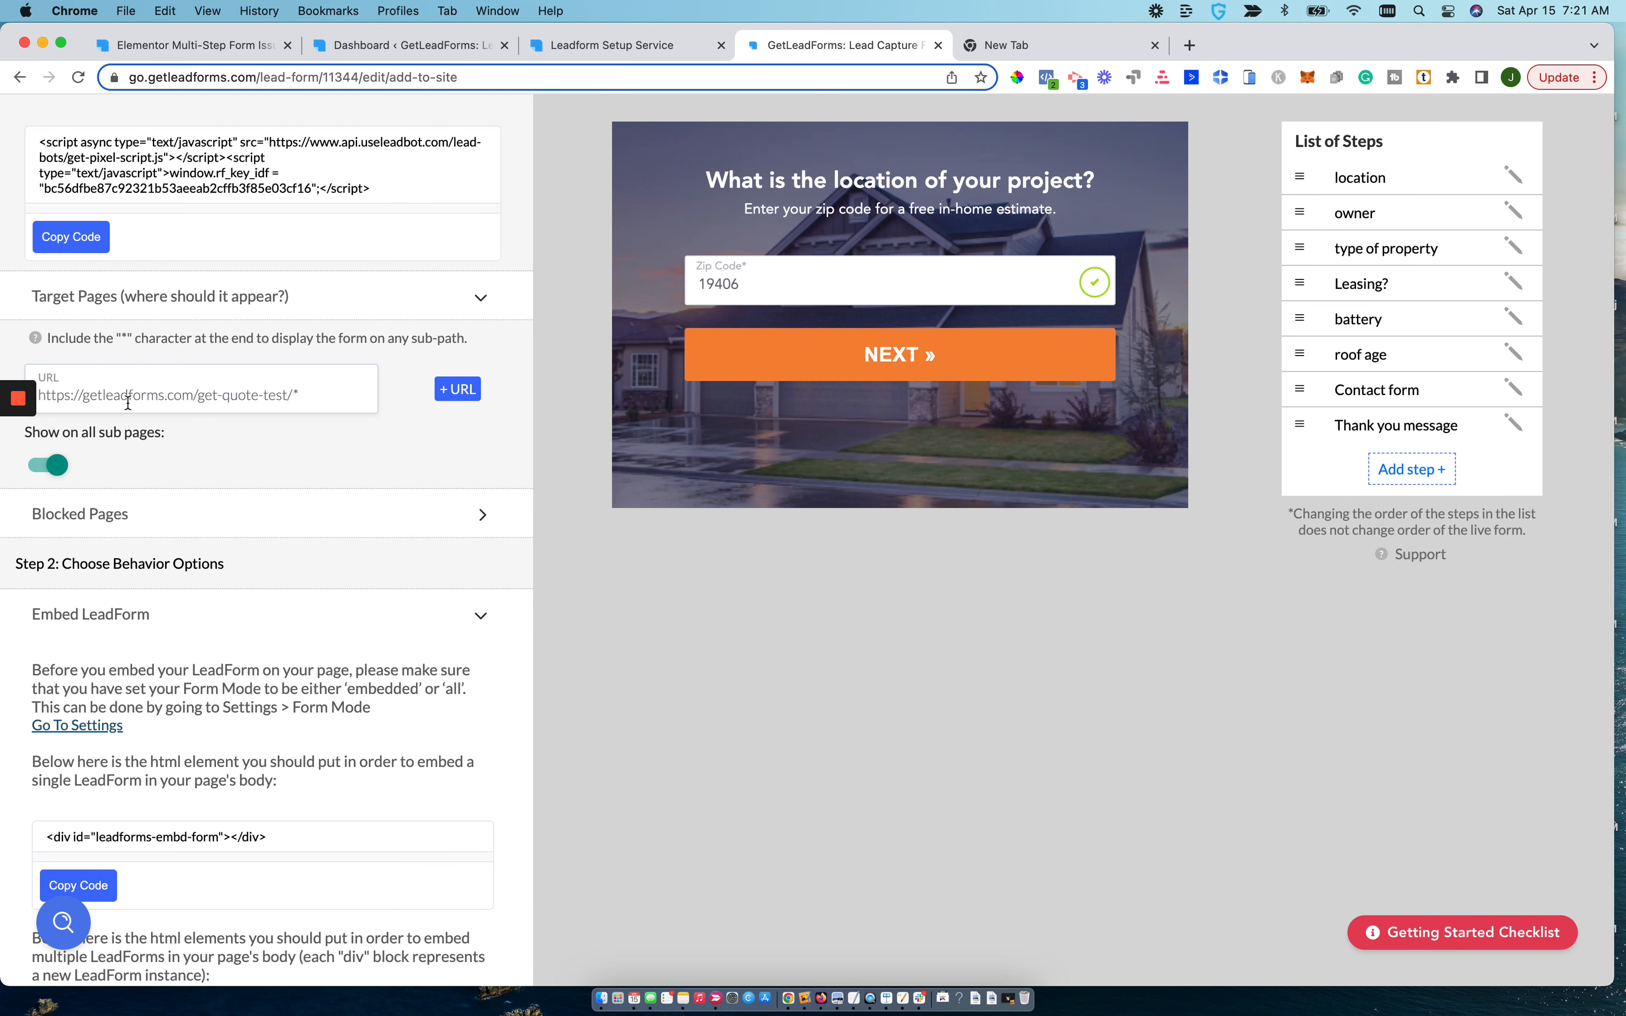
left_click(98, 391)
double_click(99, 391)
scroll(99, 391, "down", 7)
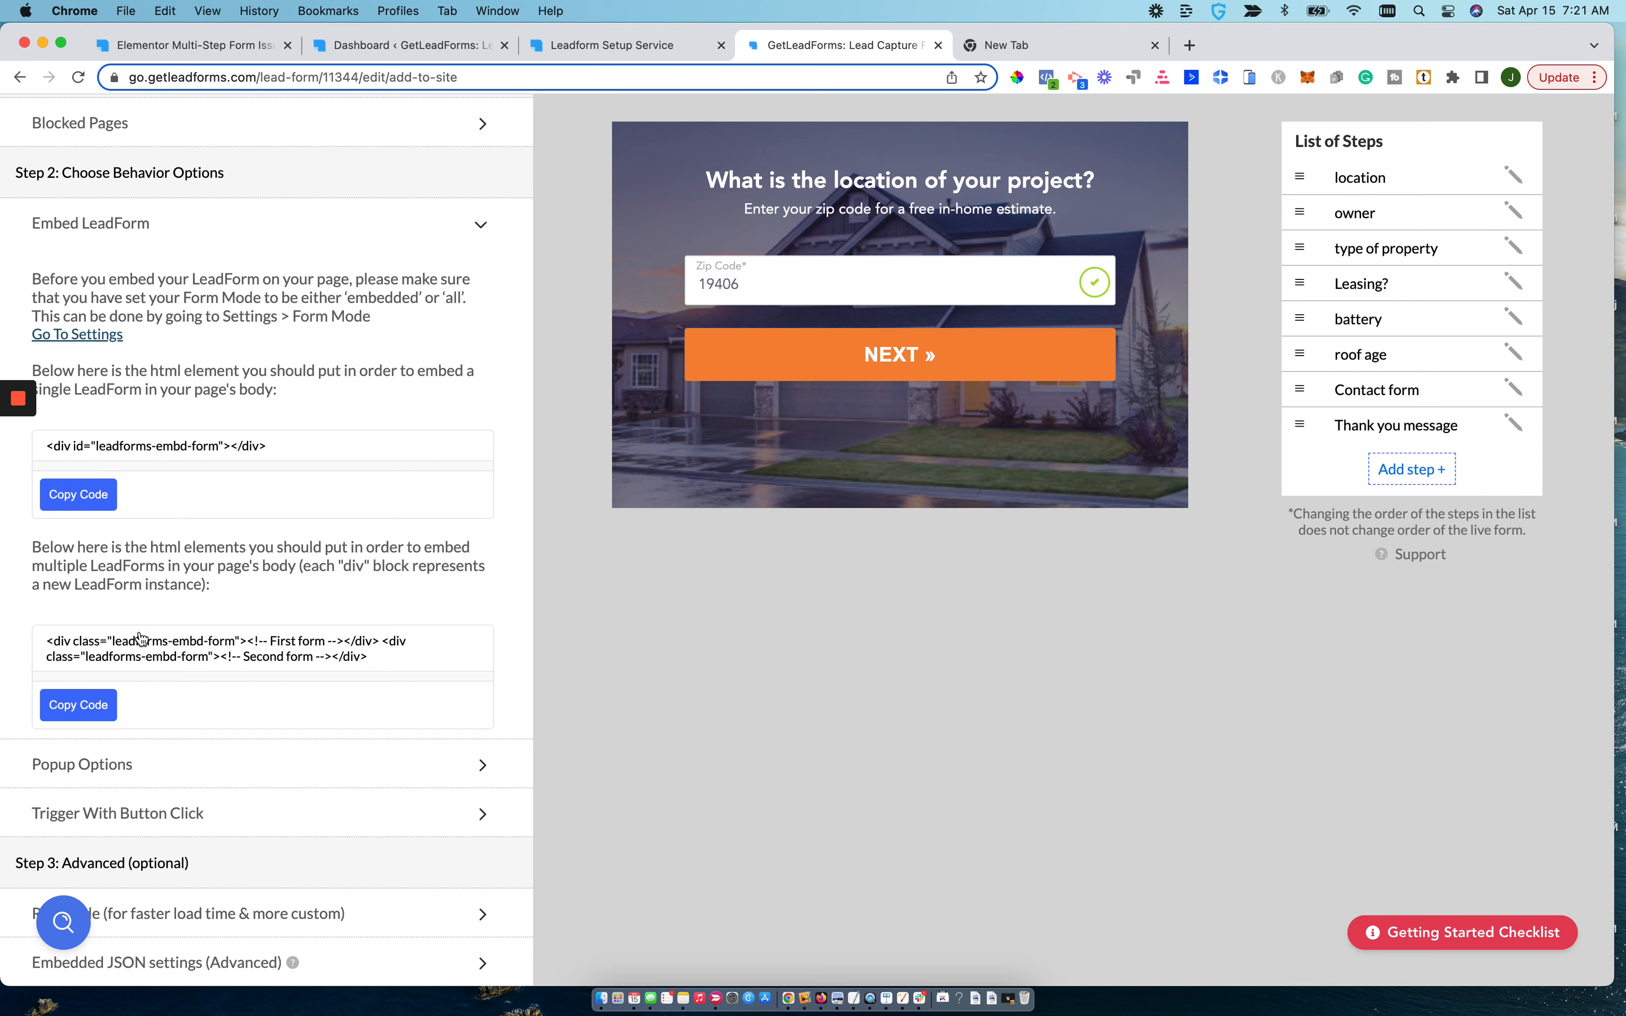
left_click(74, 509)
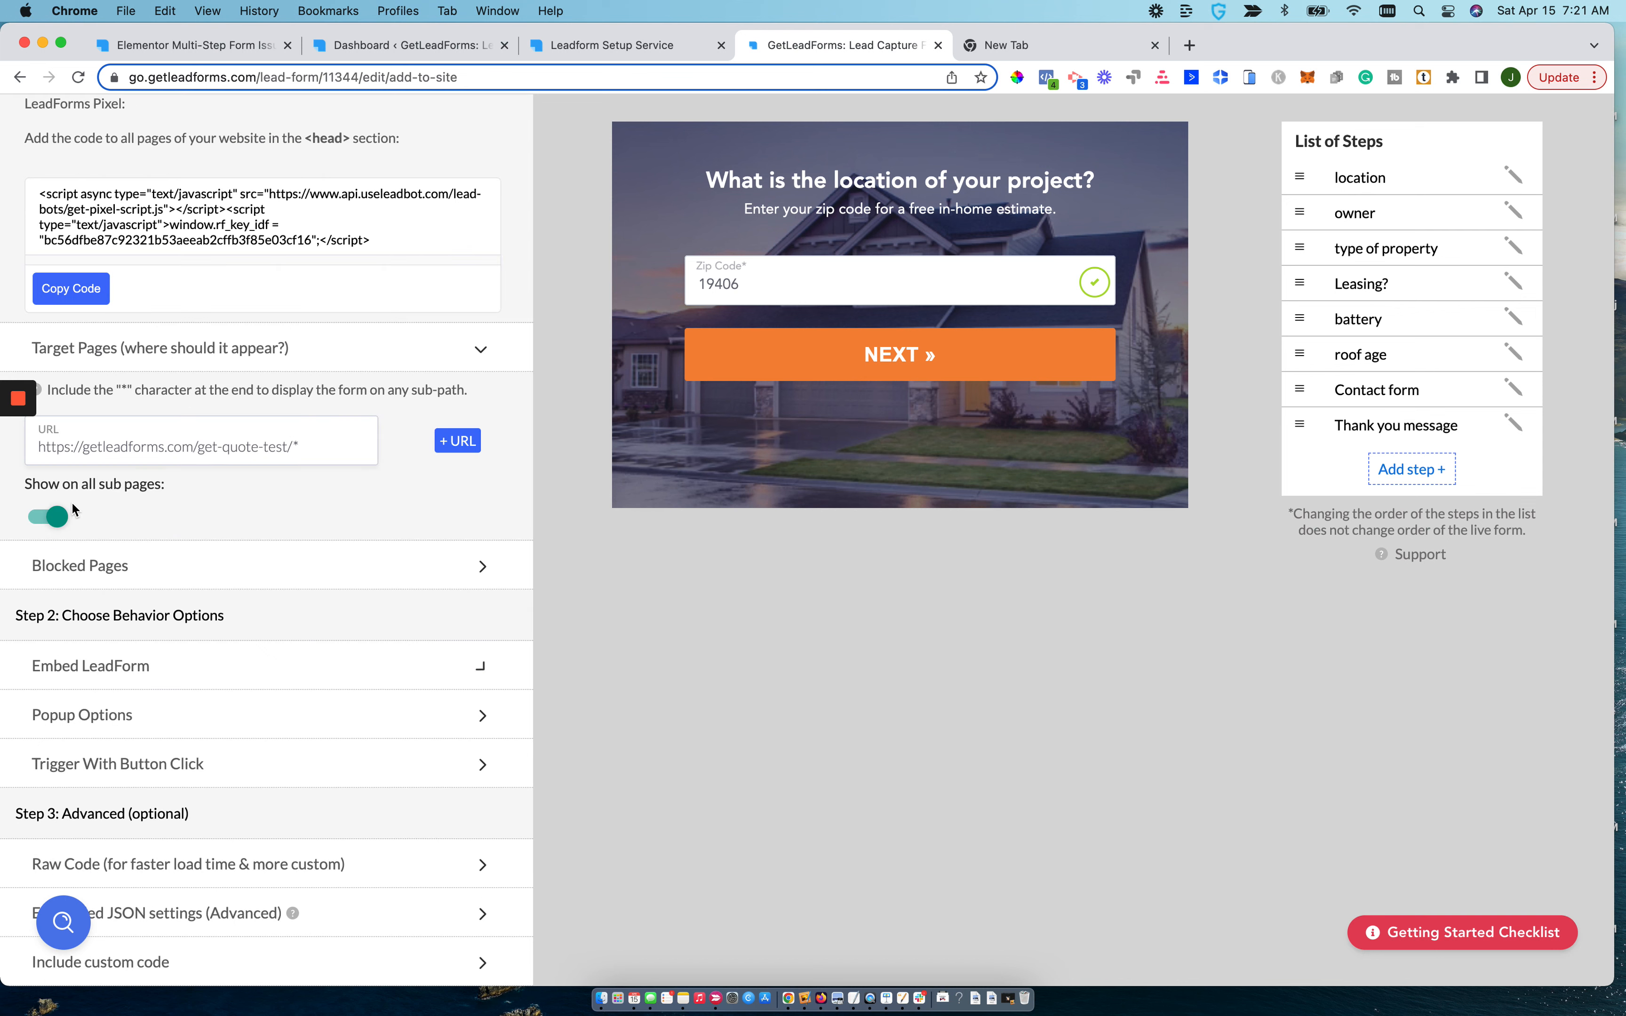
Go back to the get-quote-test page in WordPress and open it for editing with Elementor.
left_click(607, 42)
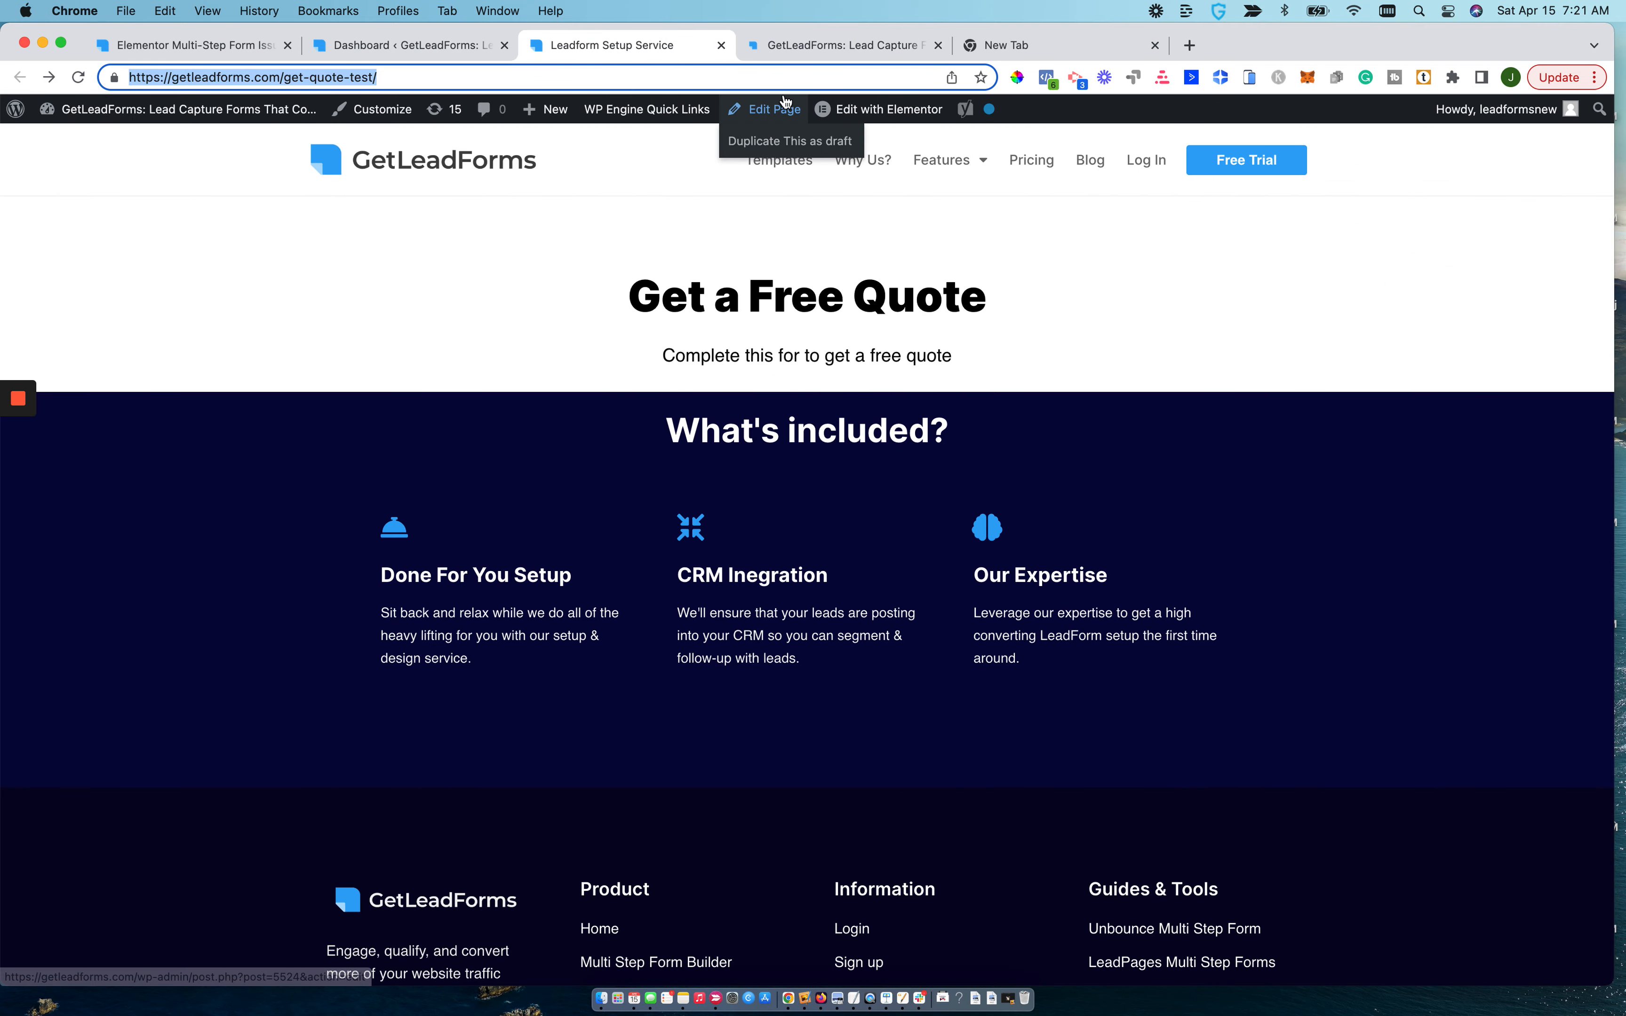
left_click(763, 110)
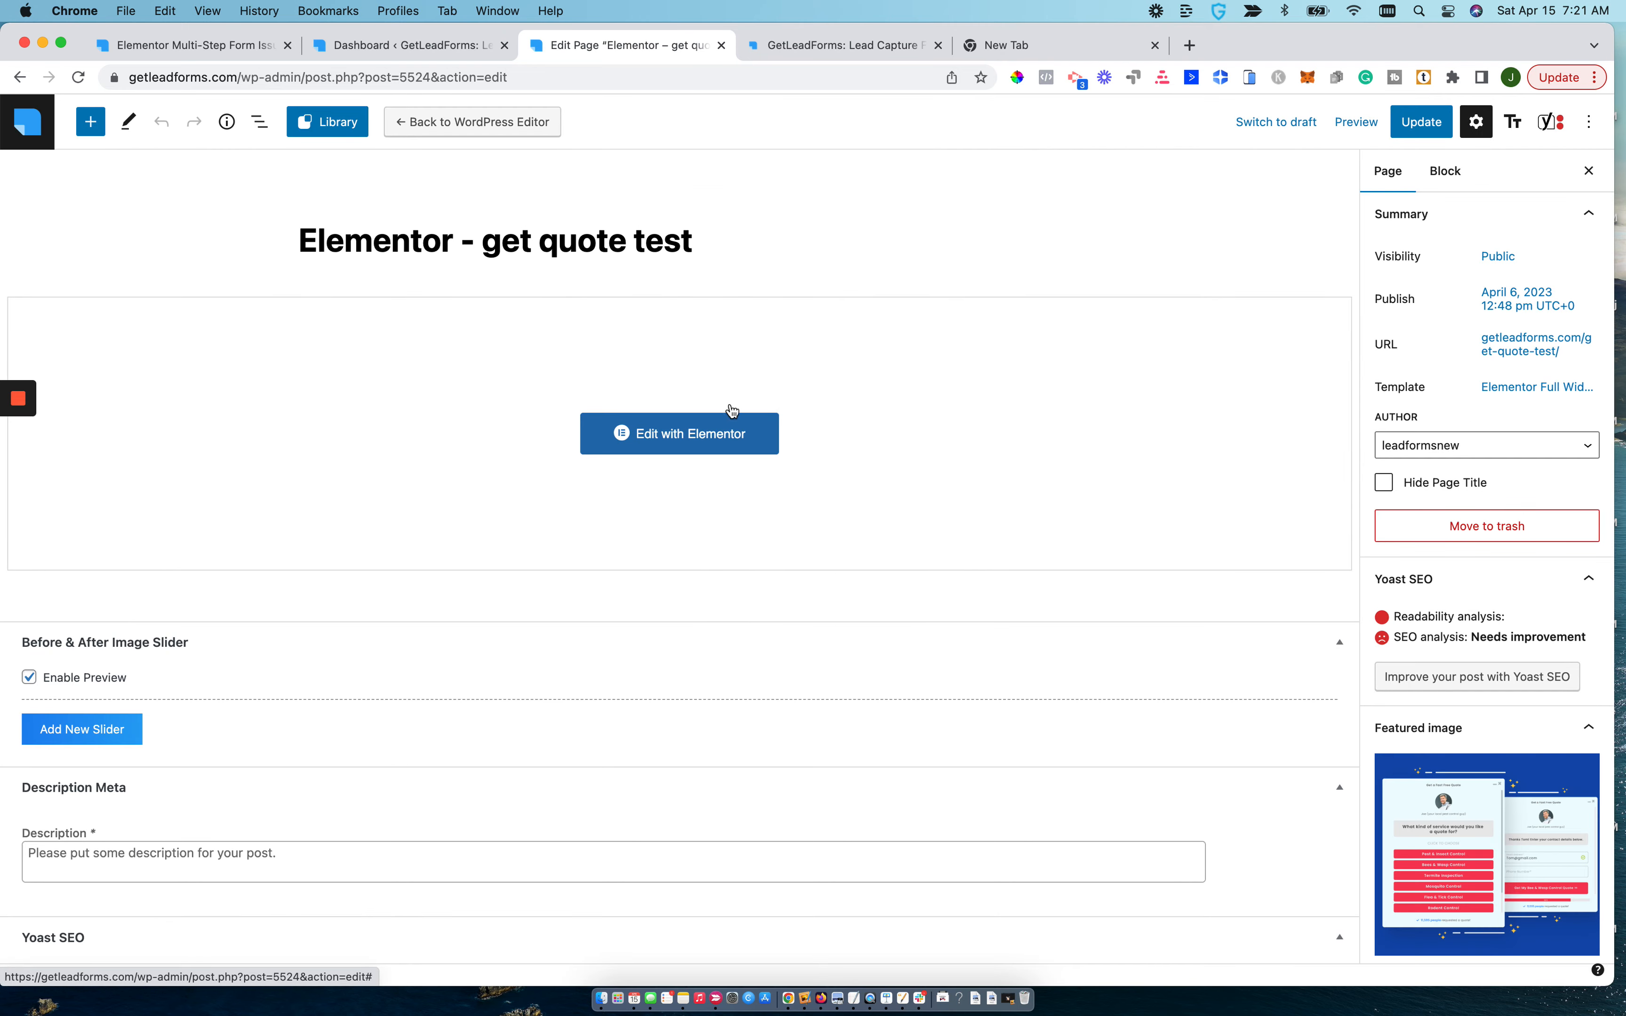
left_click(677, 444)
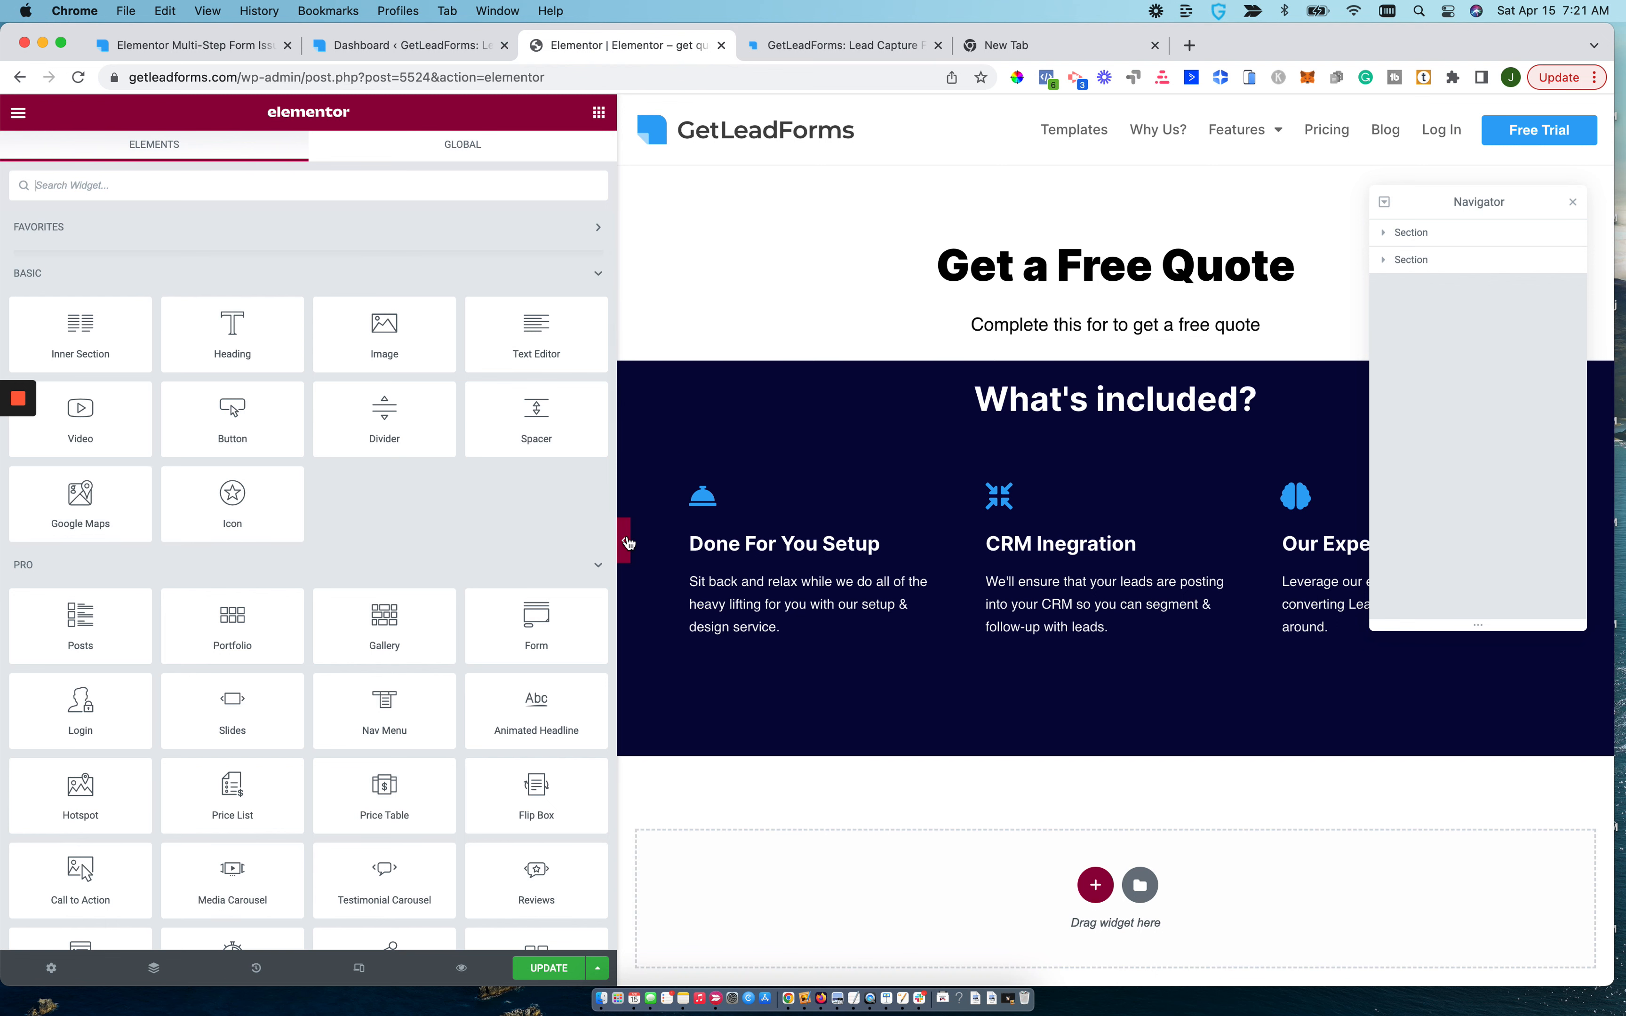
left_click_drag(620, 539, 490, 563)
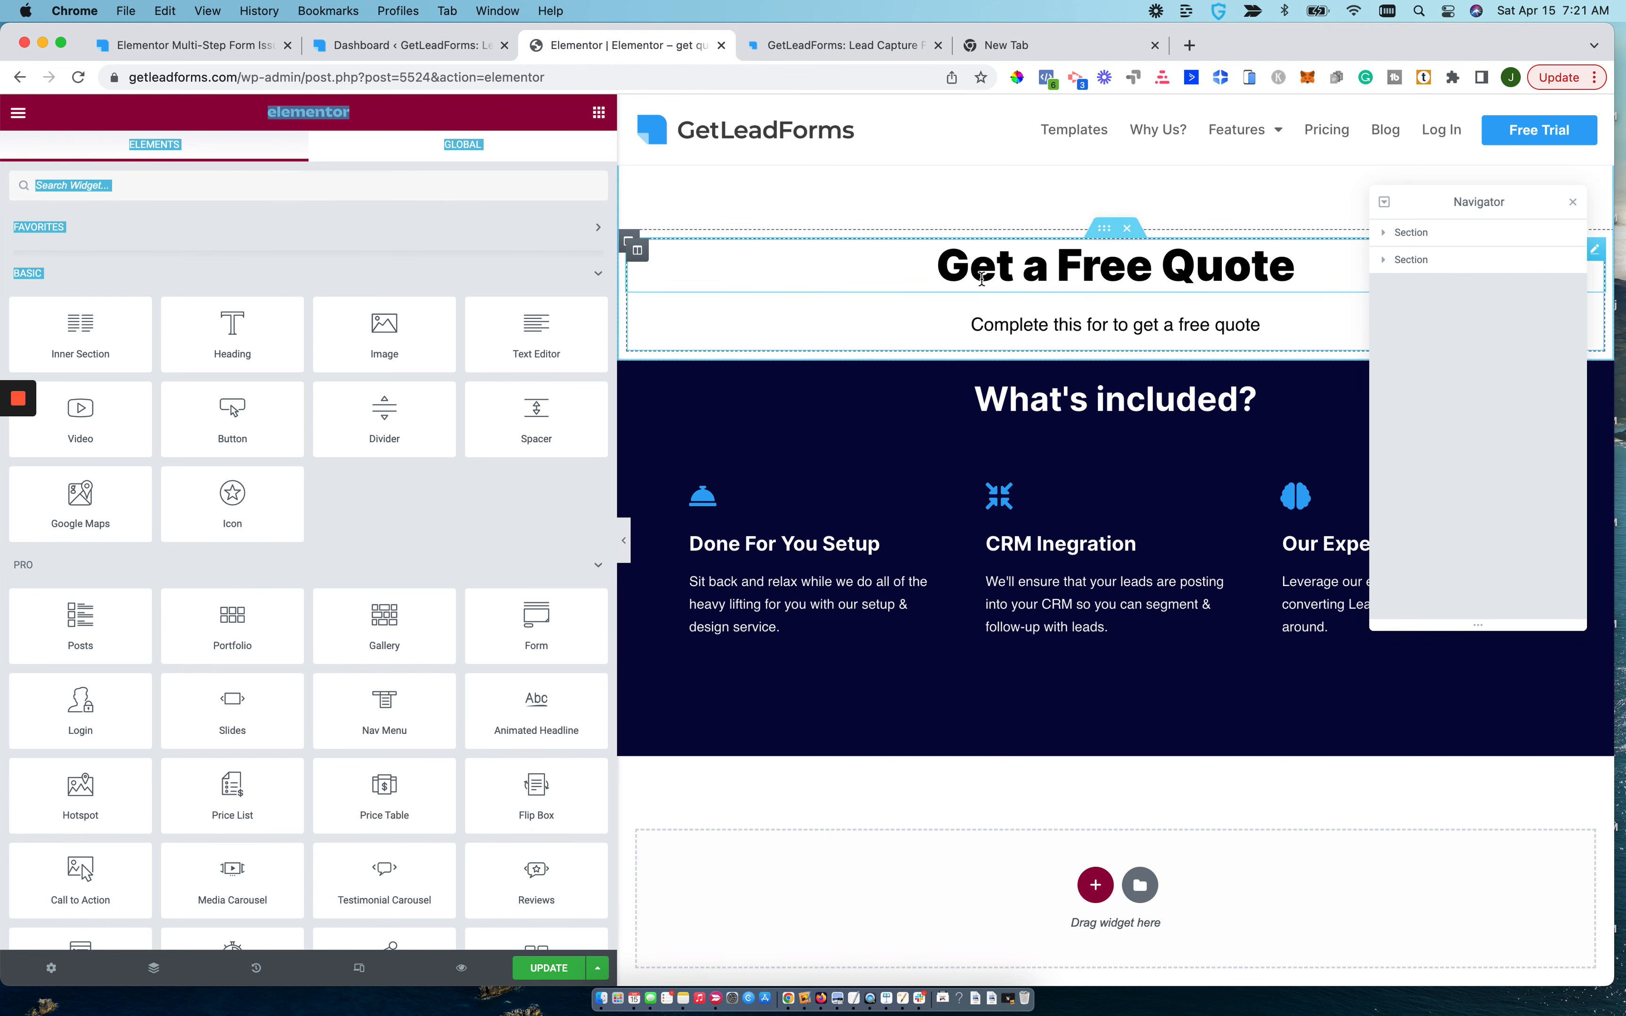
Correct the text under the Get a Free Quote heading to read "Complete this form to get a free quote".
left_click(1023, 329)
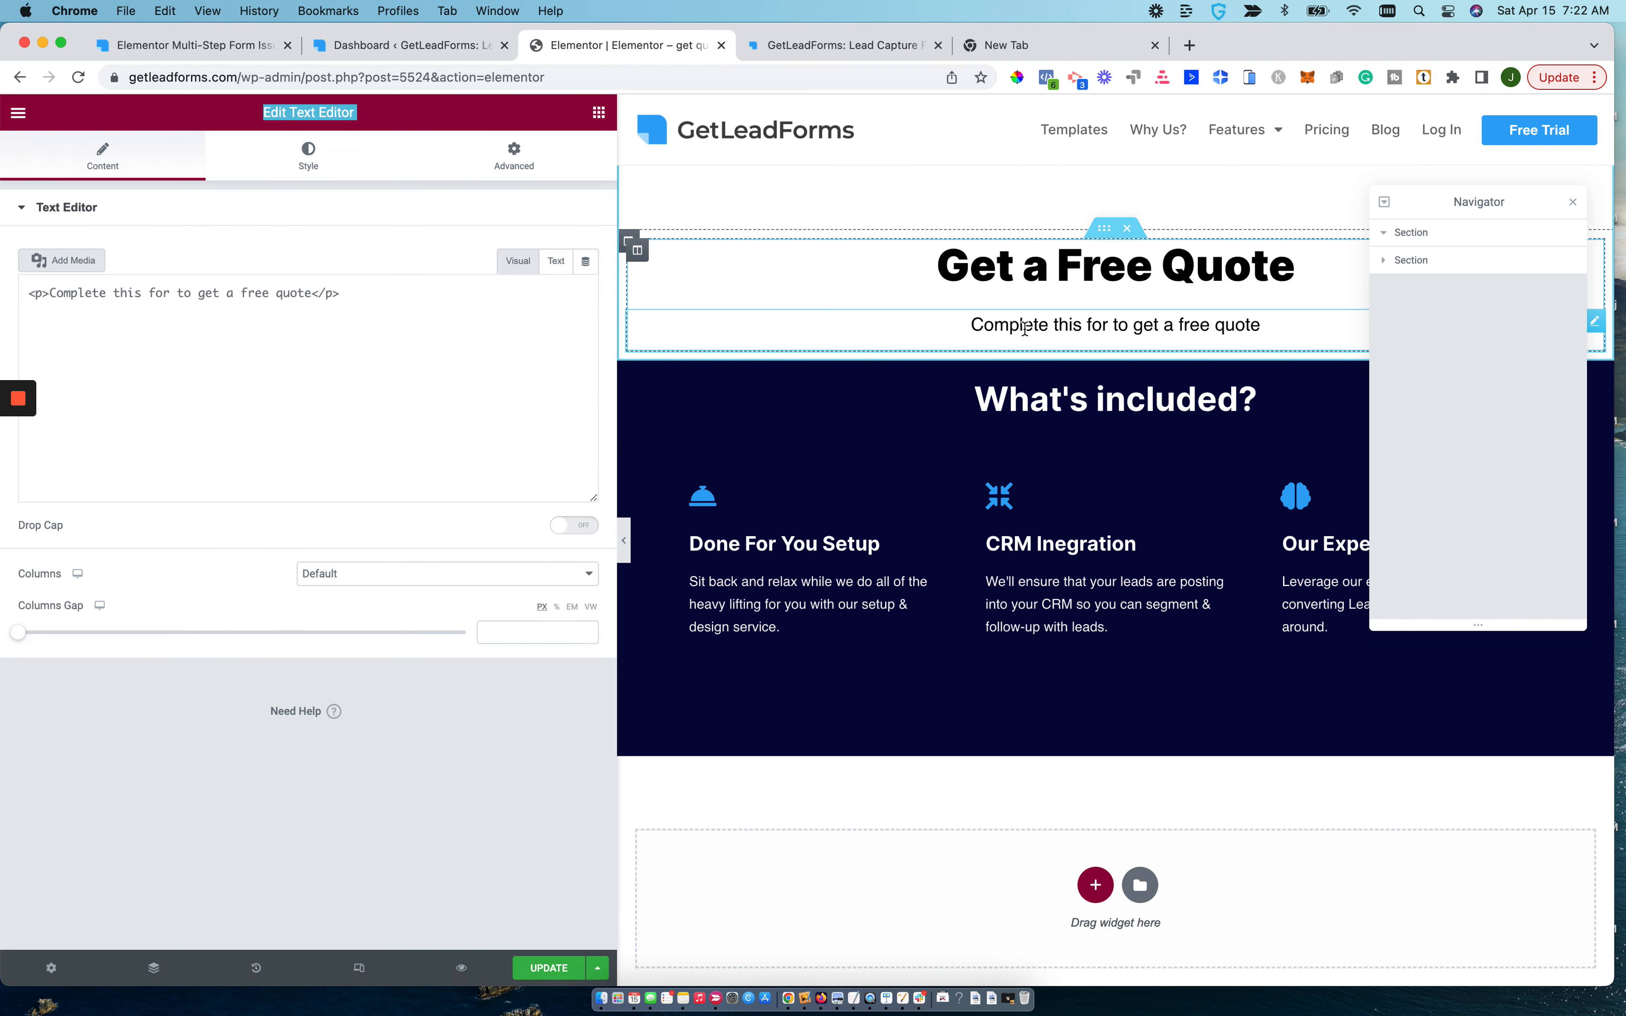
left_click(1107, 328)
type("m")
mouse_move(18, 474)
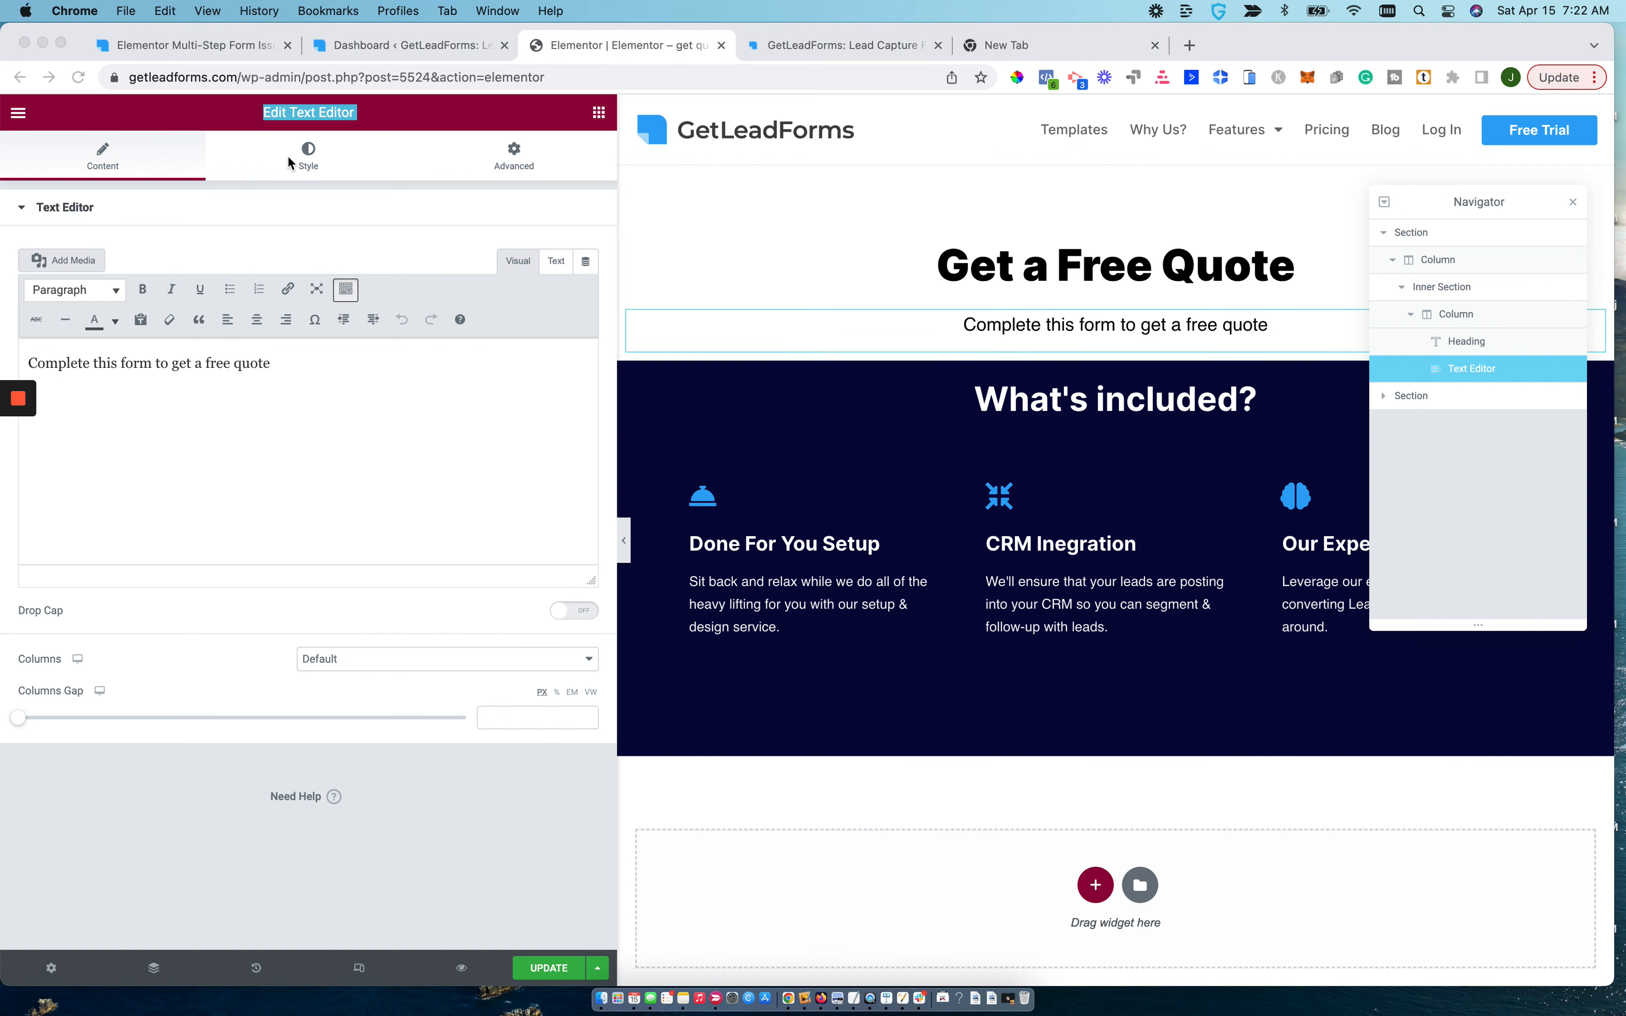
Add an HTML widget directly below the subheading text and paste the embed code <div id="leadforms-embd-form"></div> into it.
left_click(610, 116)
left_click(598, 113)
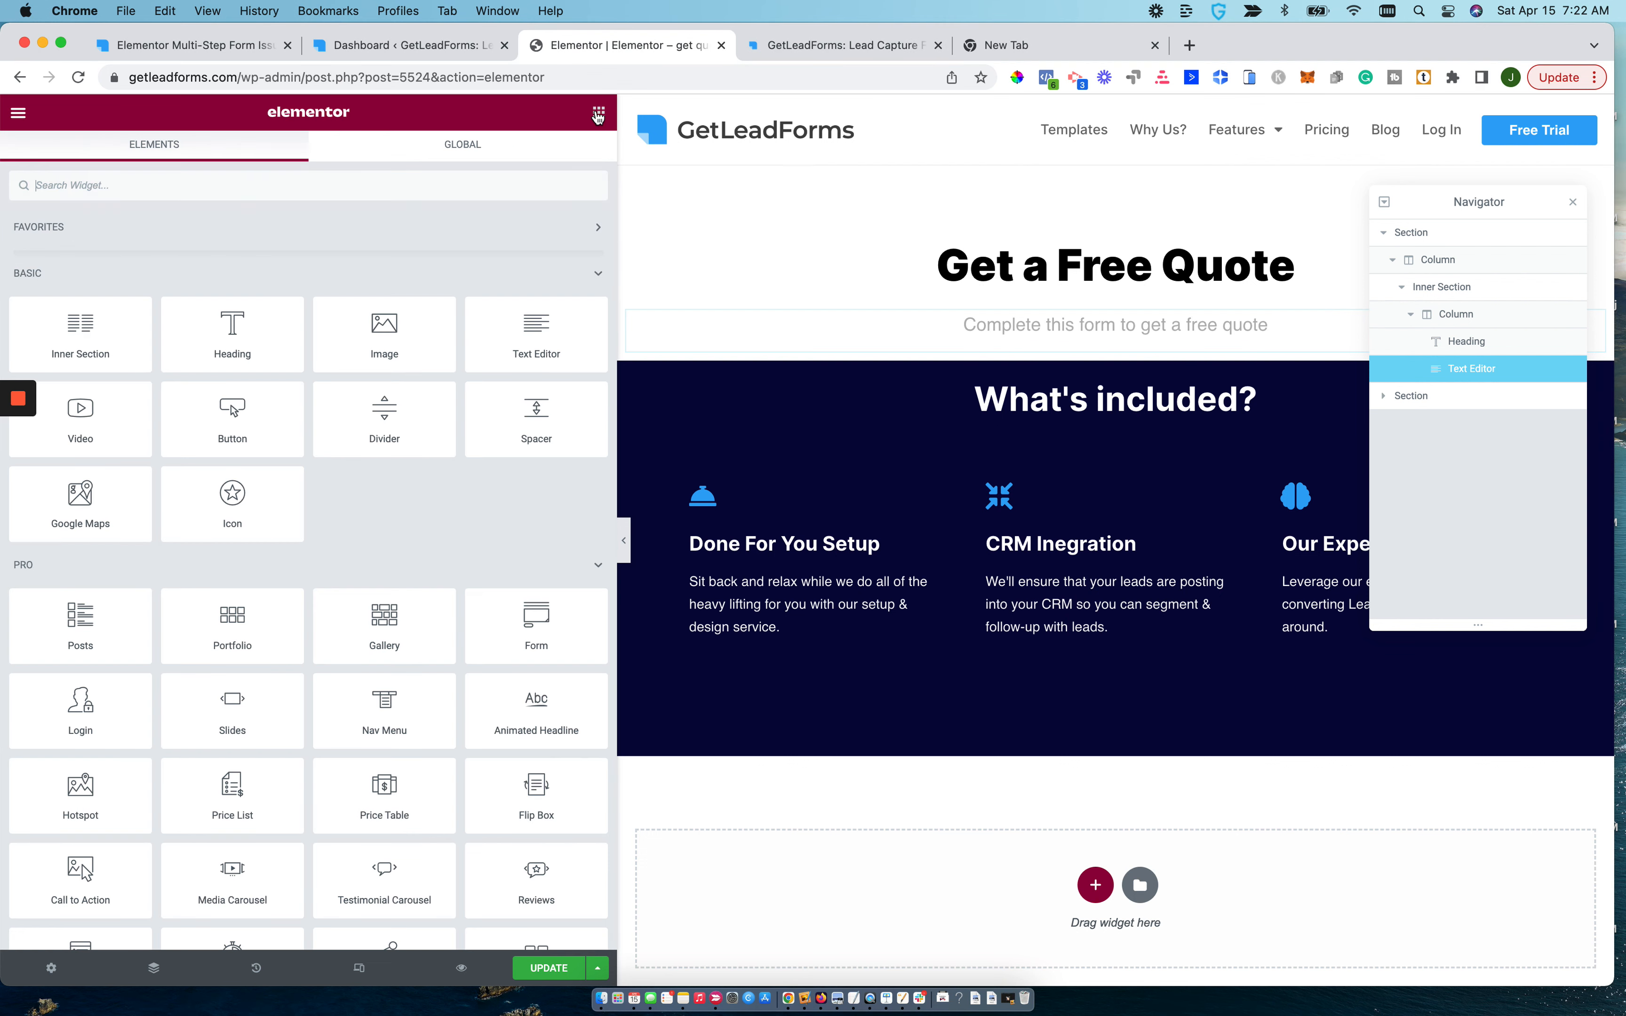
type("html")
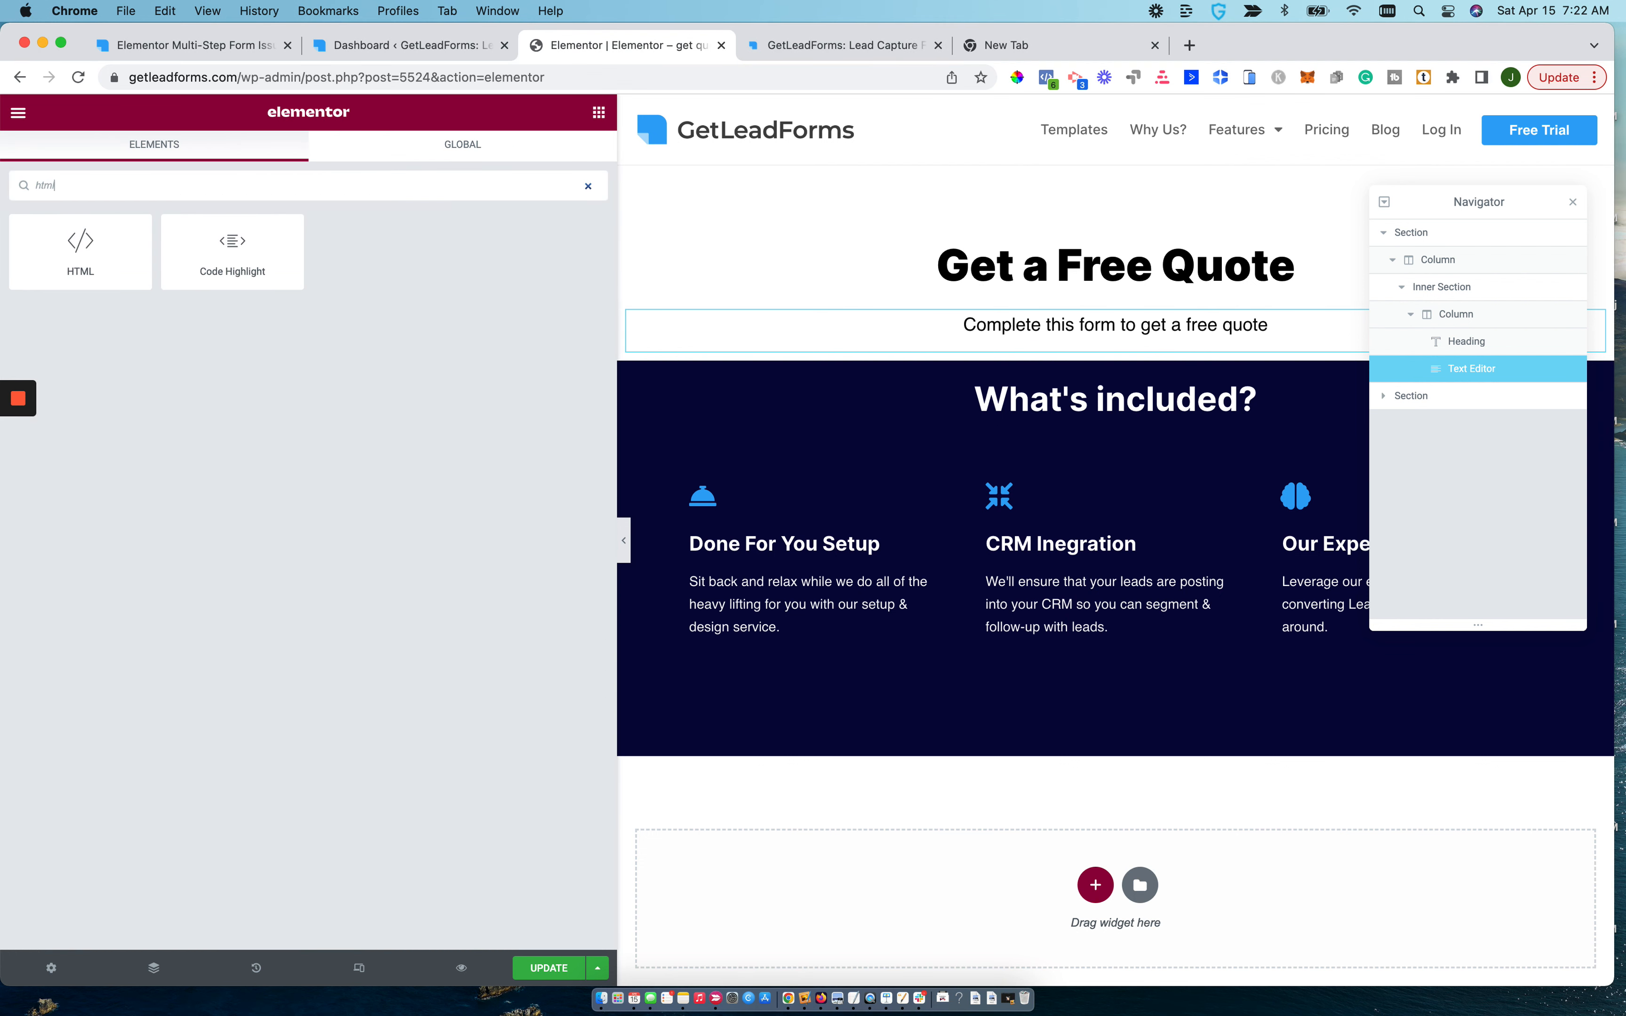
left_click_drag(127, 233, 1126, 334)
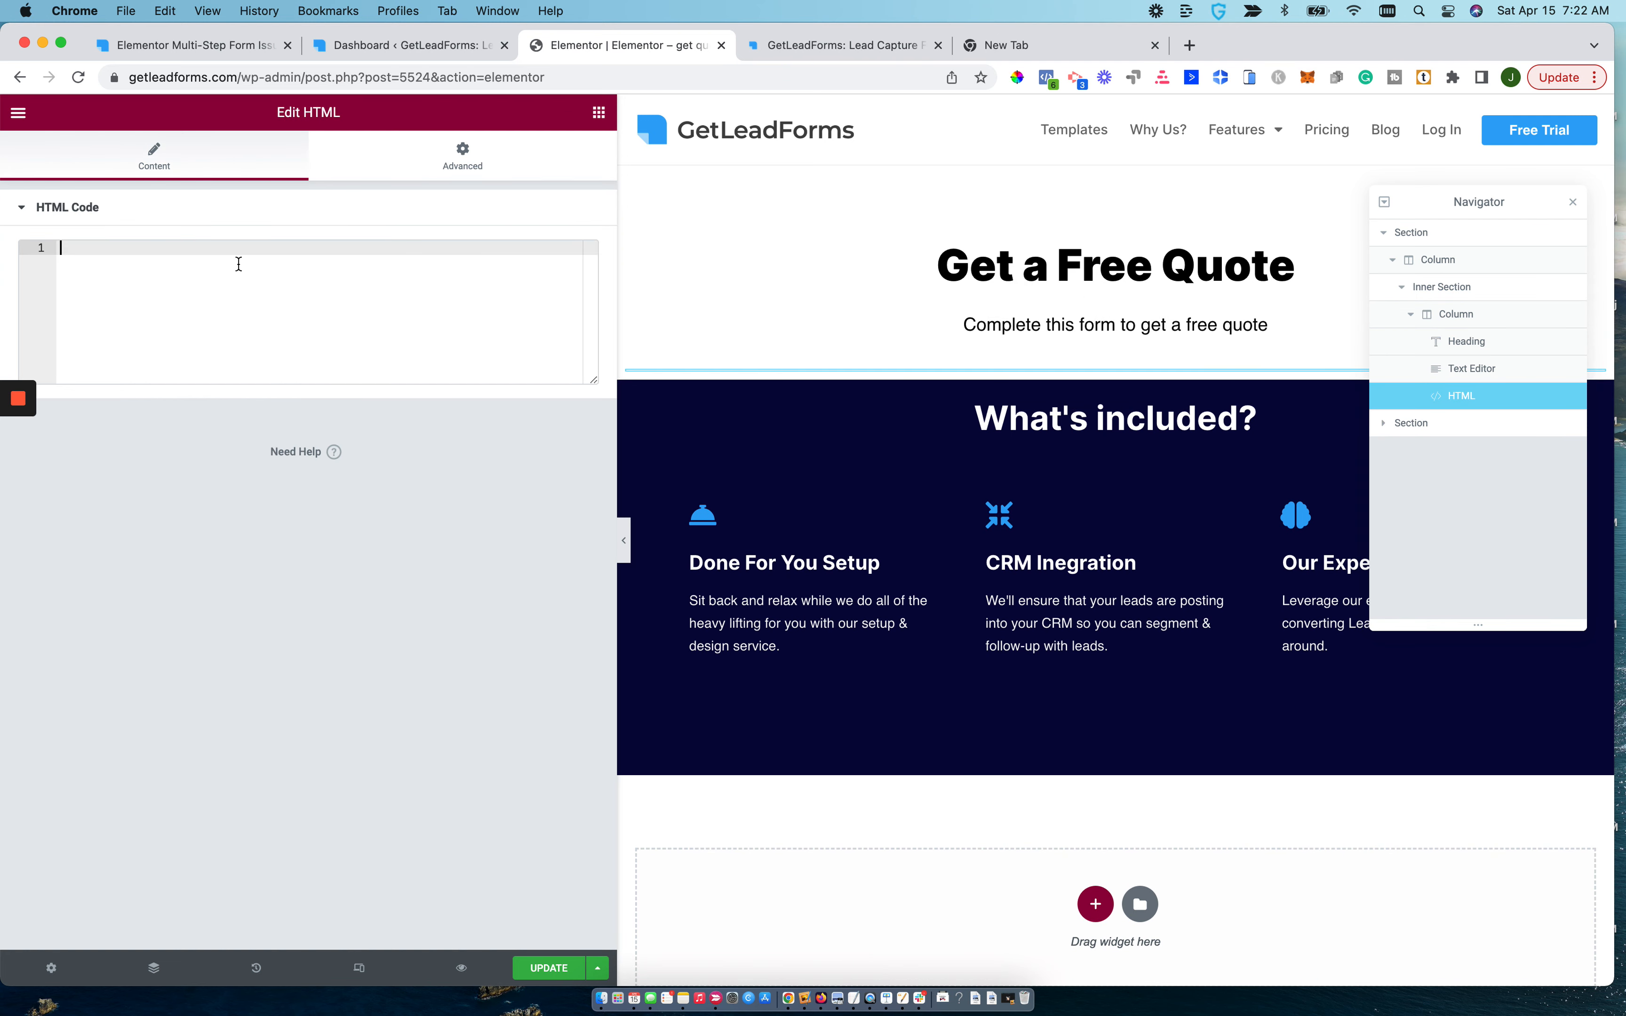
type("<div id=\"leadforms-embd-form\"></div>")
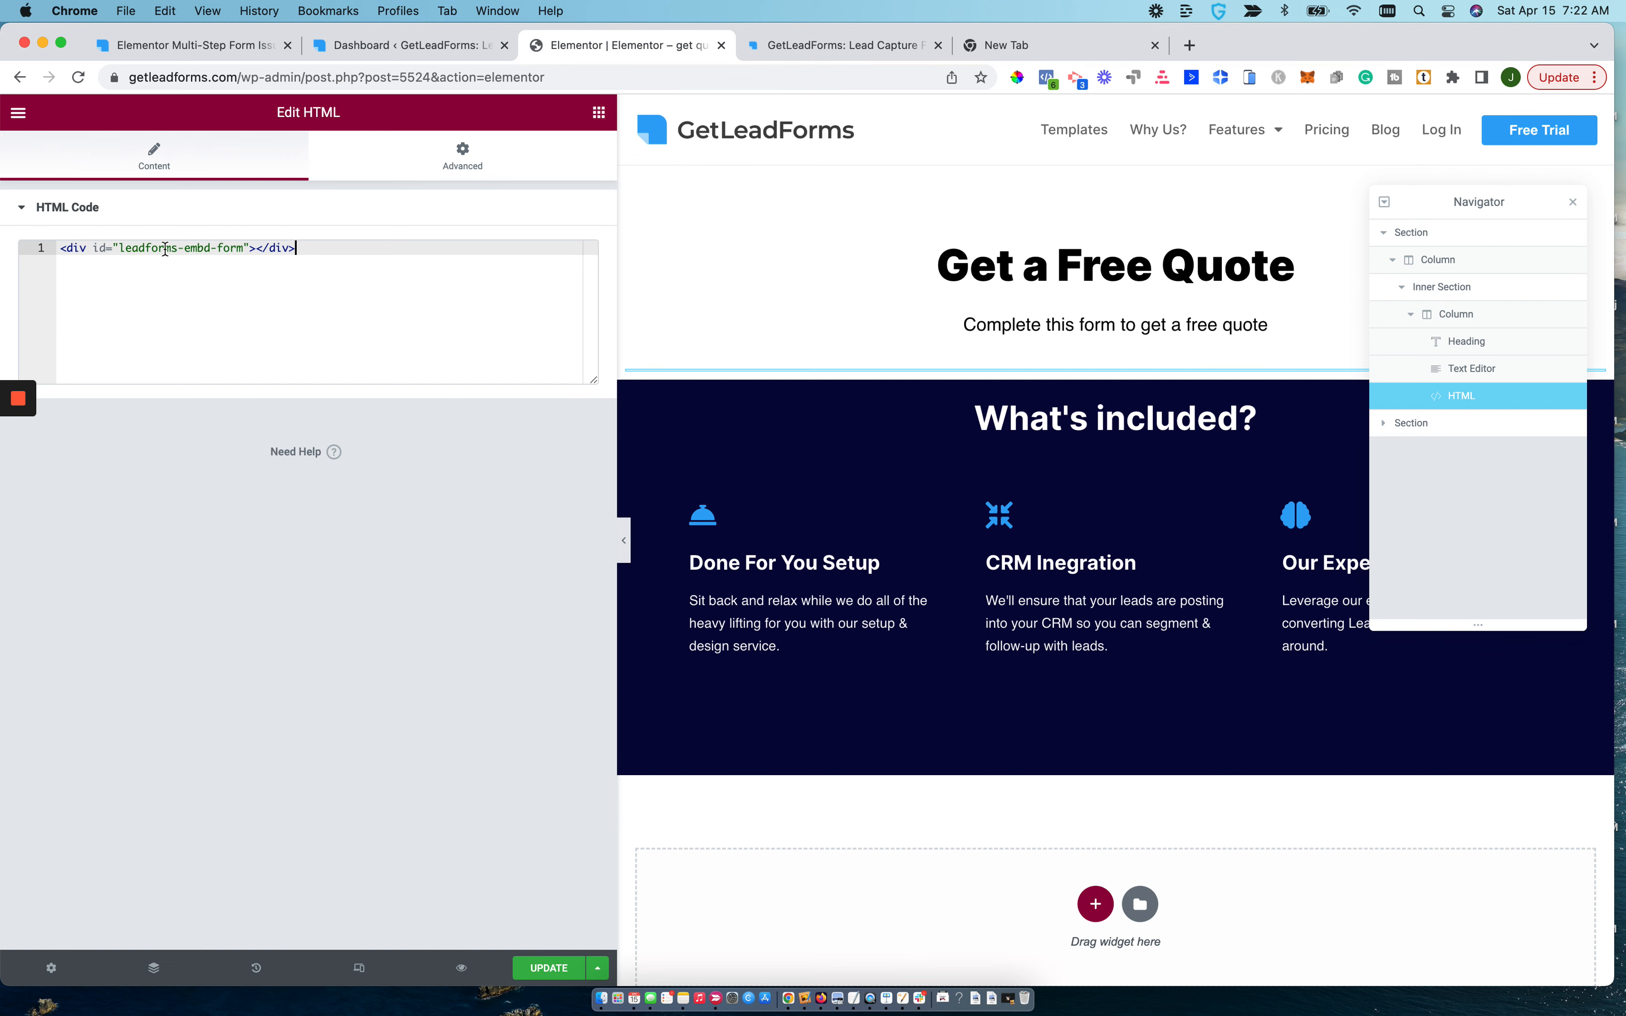
Check the single-form code in GetLeadForms' Embed LeadForm options, and save the Elementor page with the embedded code.
left_click(820, 46)
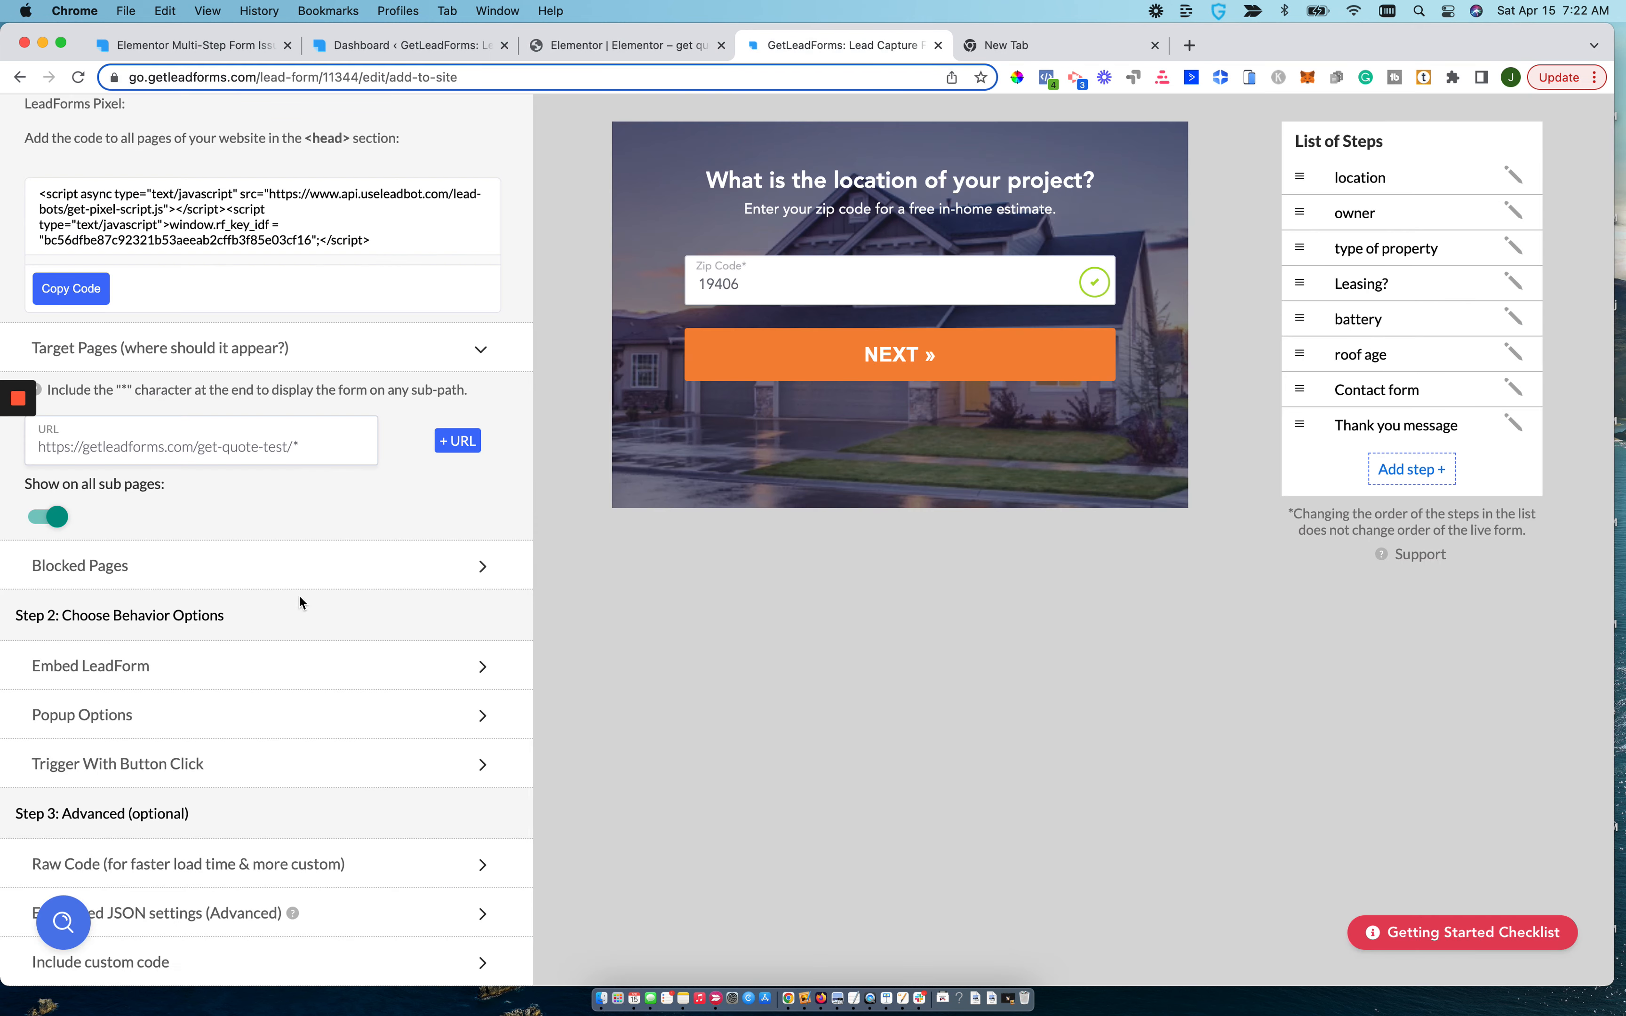
left_click(428, 651)
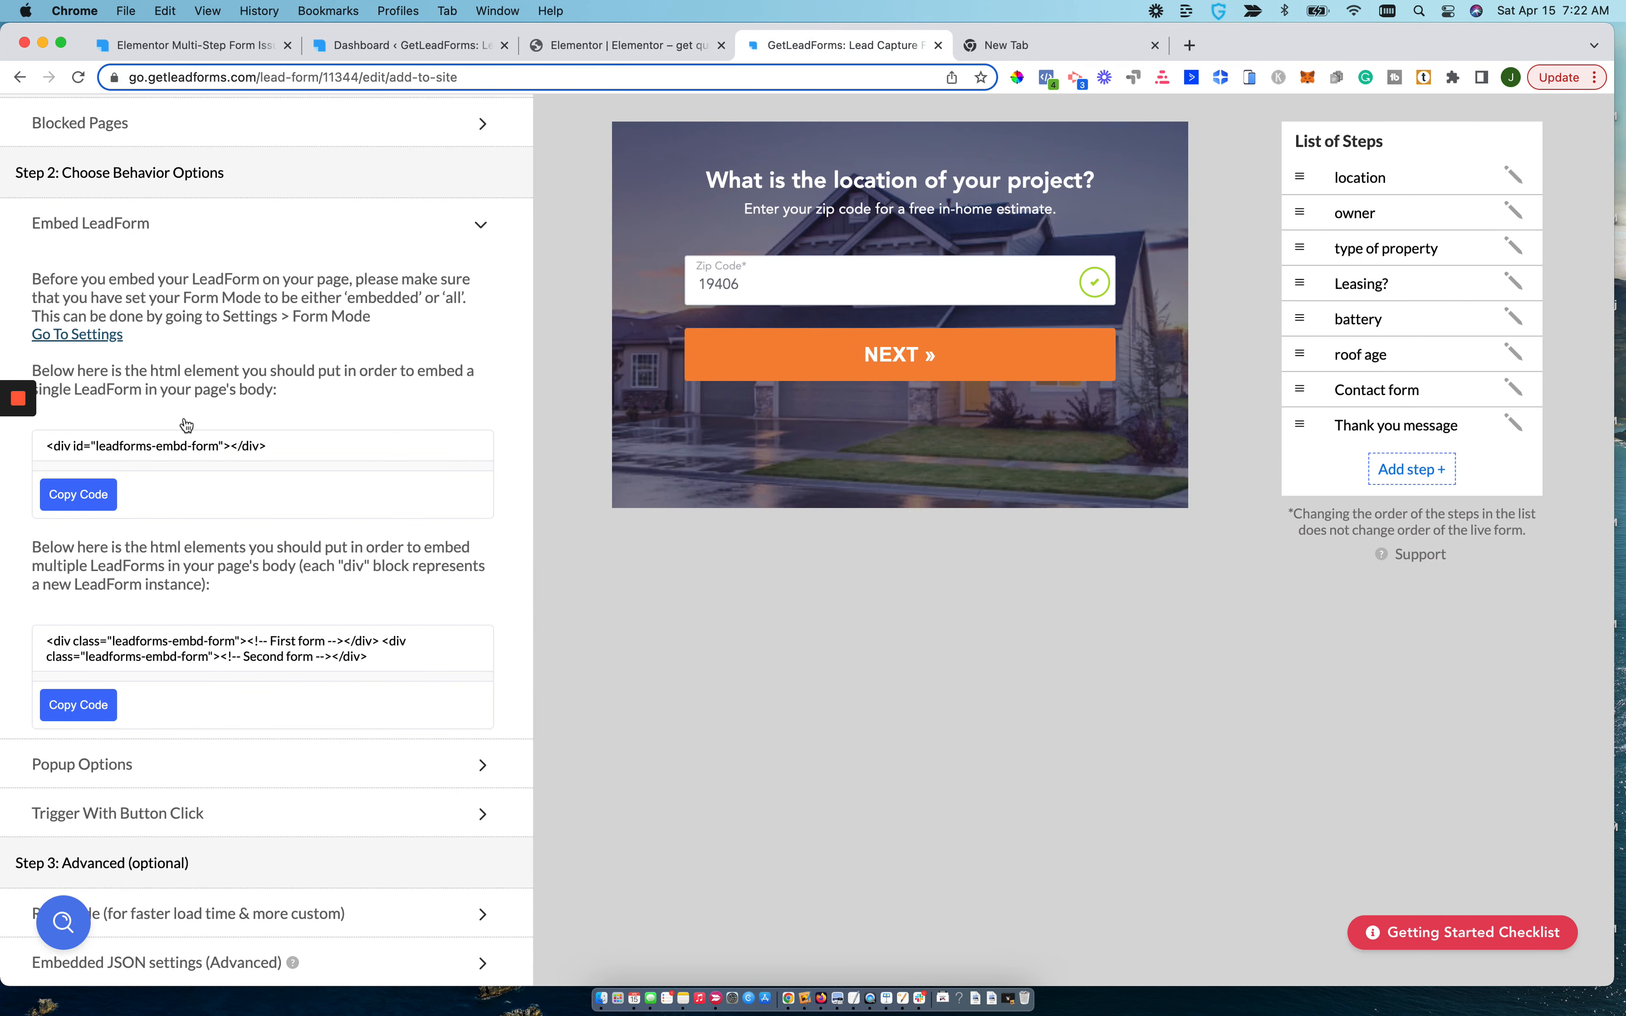
left_click(638, 46)
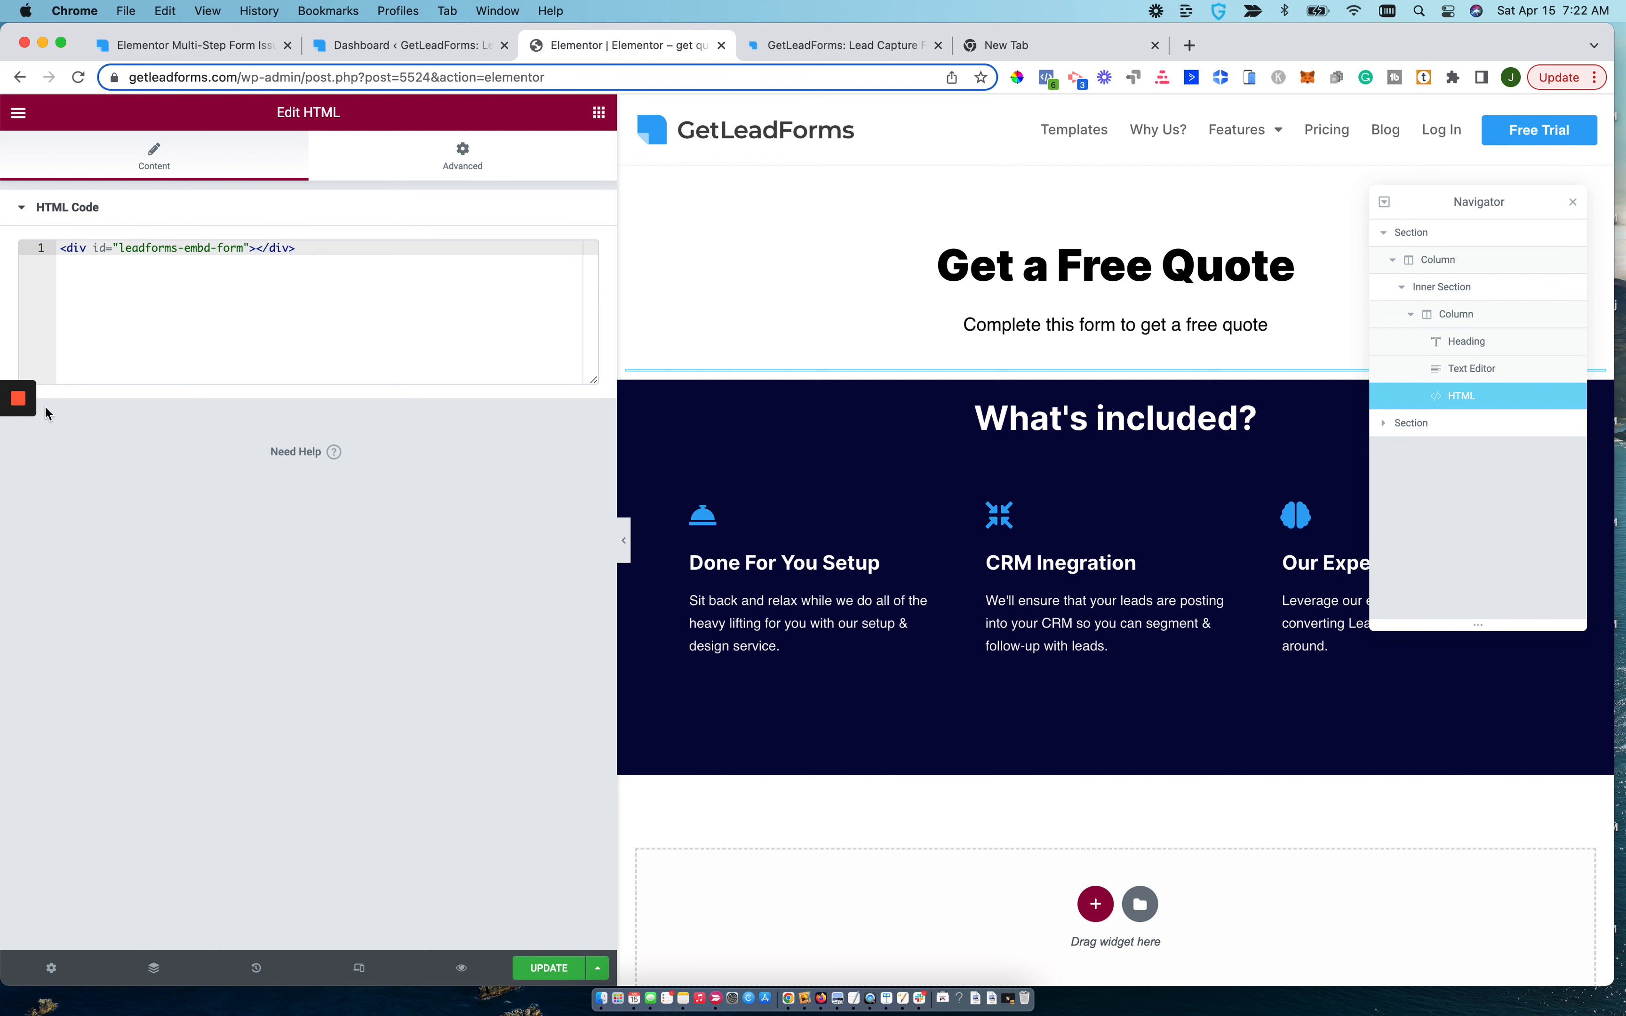
left_click(540, 971)
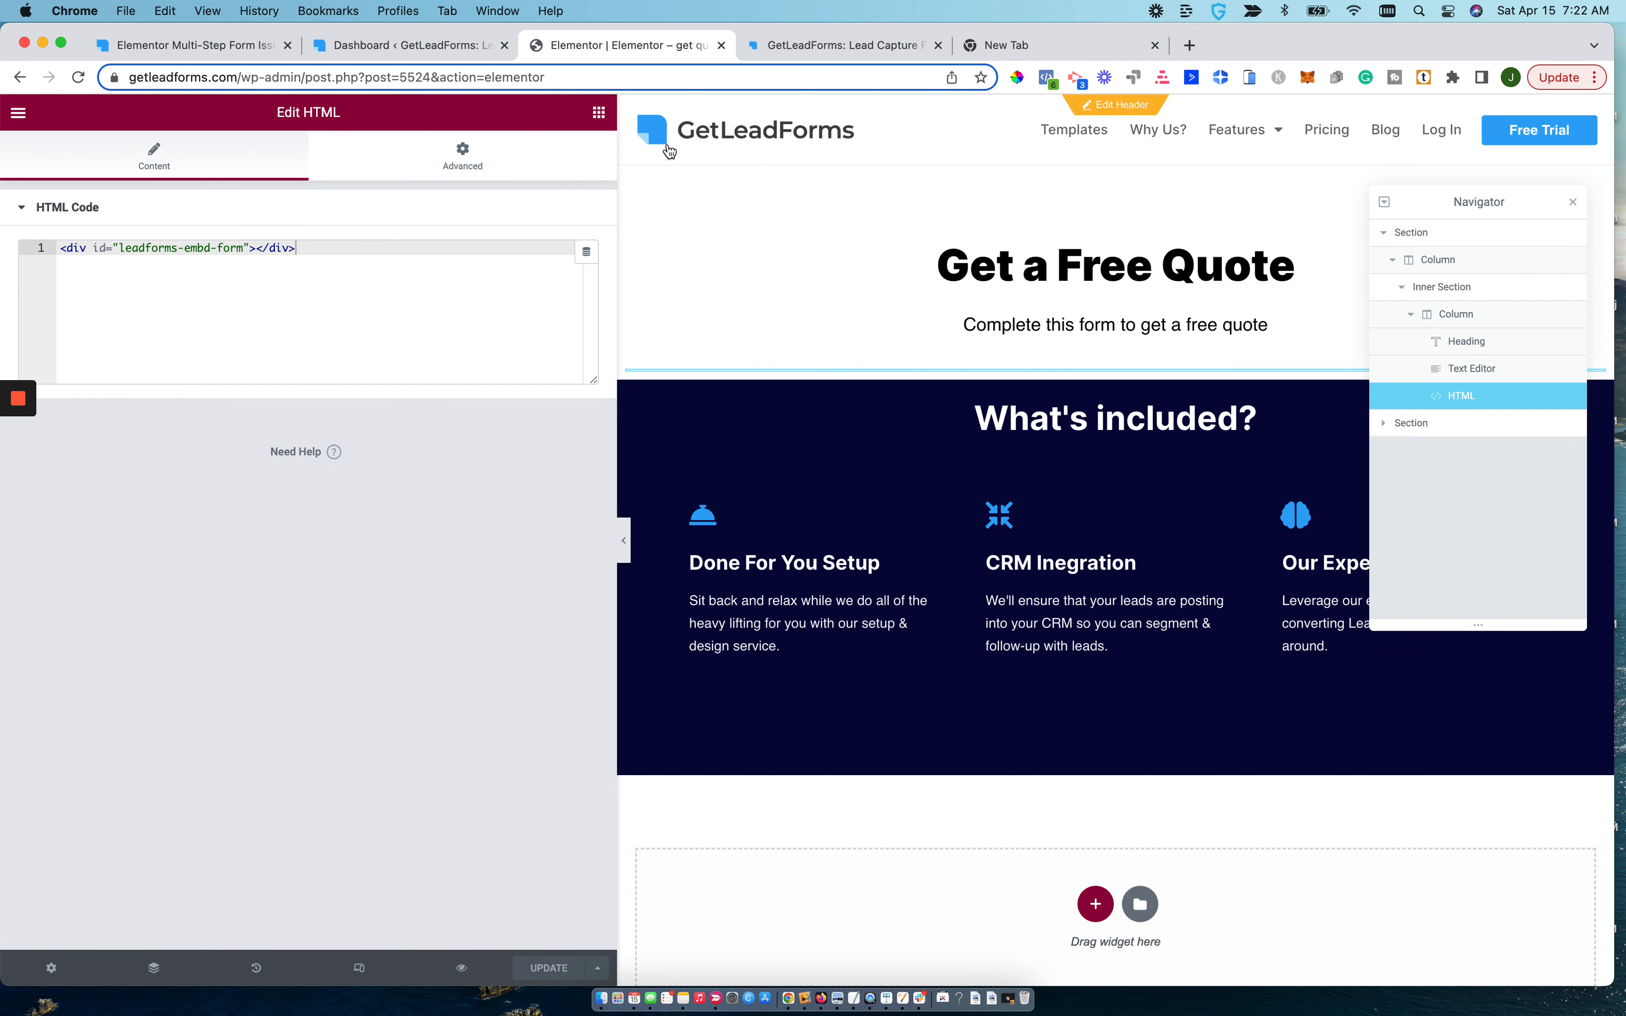
Return to the form's publishing settings in GetLeadForms and copy the target page URL.
left_click(805, 46)
scroll(380, 508, "up", 10)
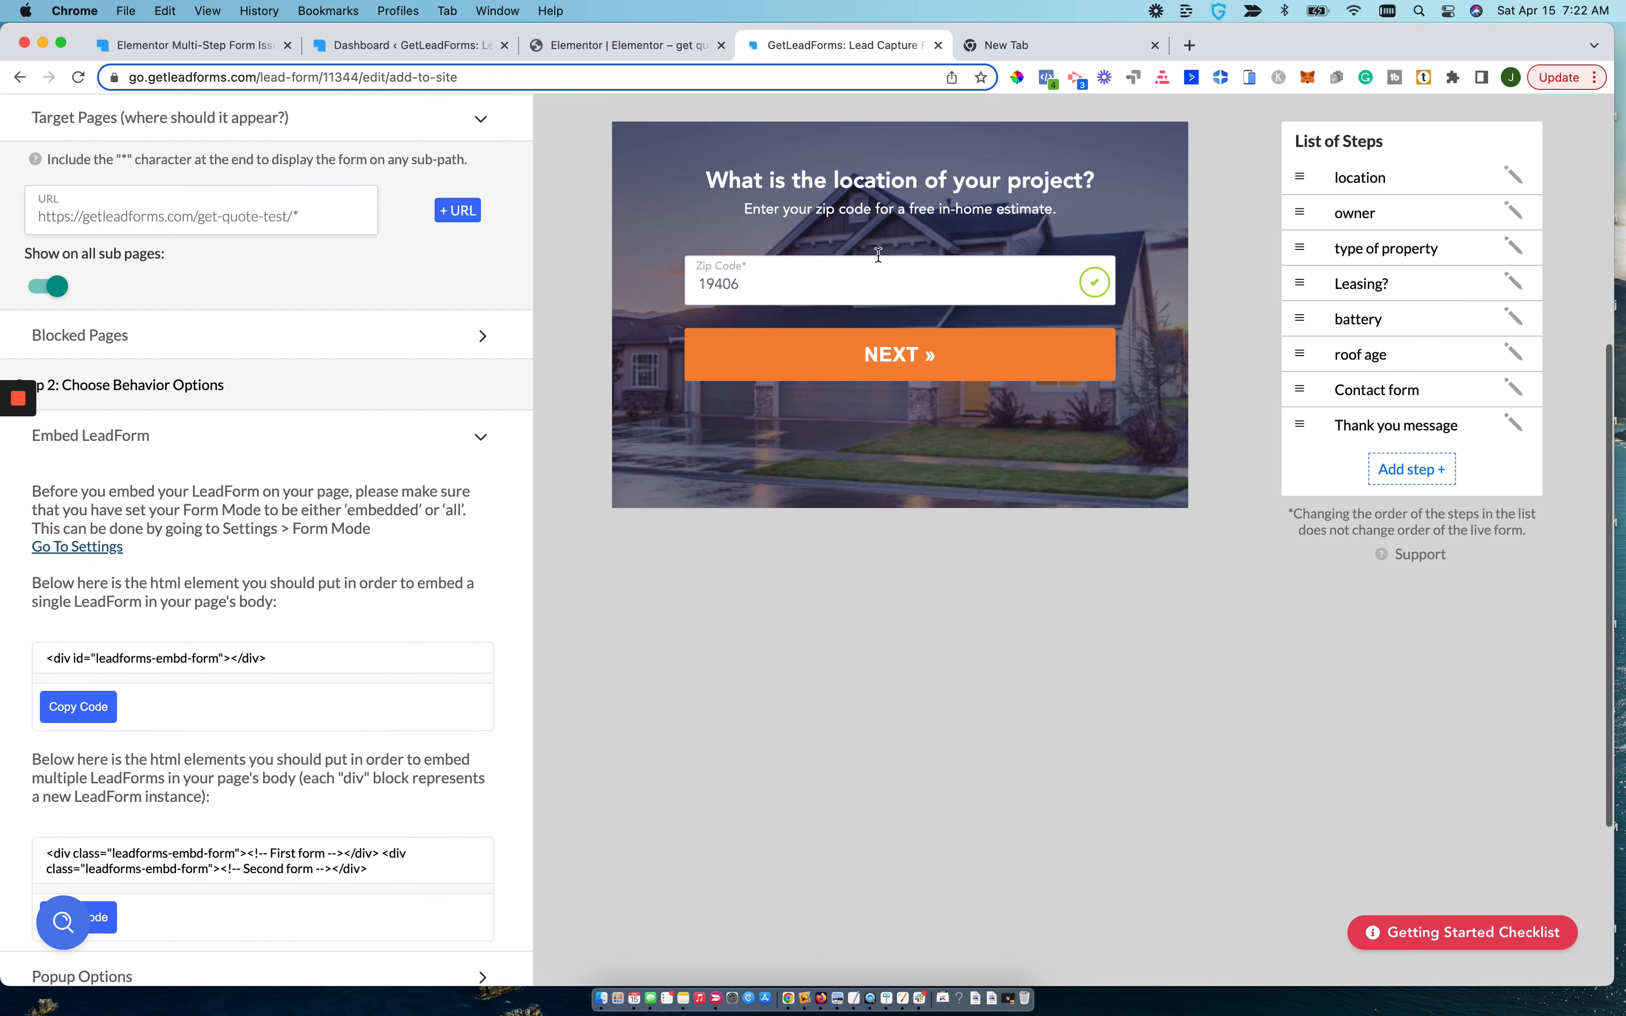
scroll(400, 281, "up", 3)
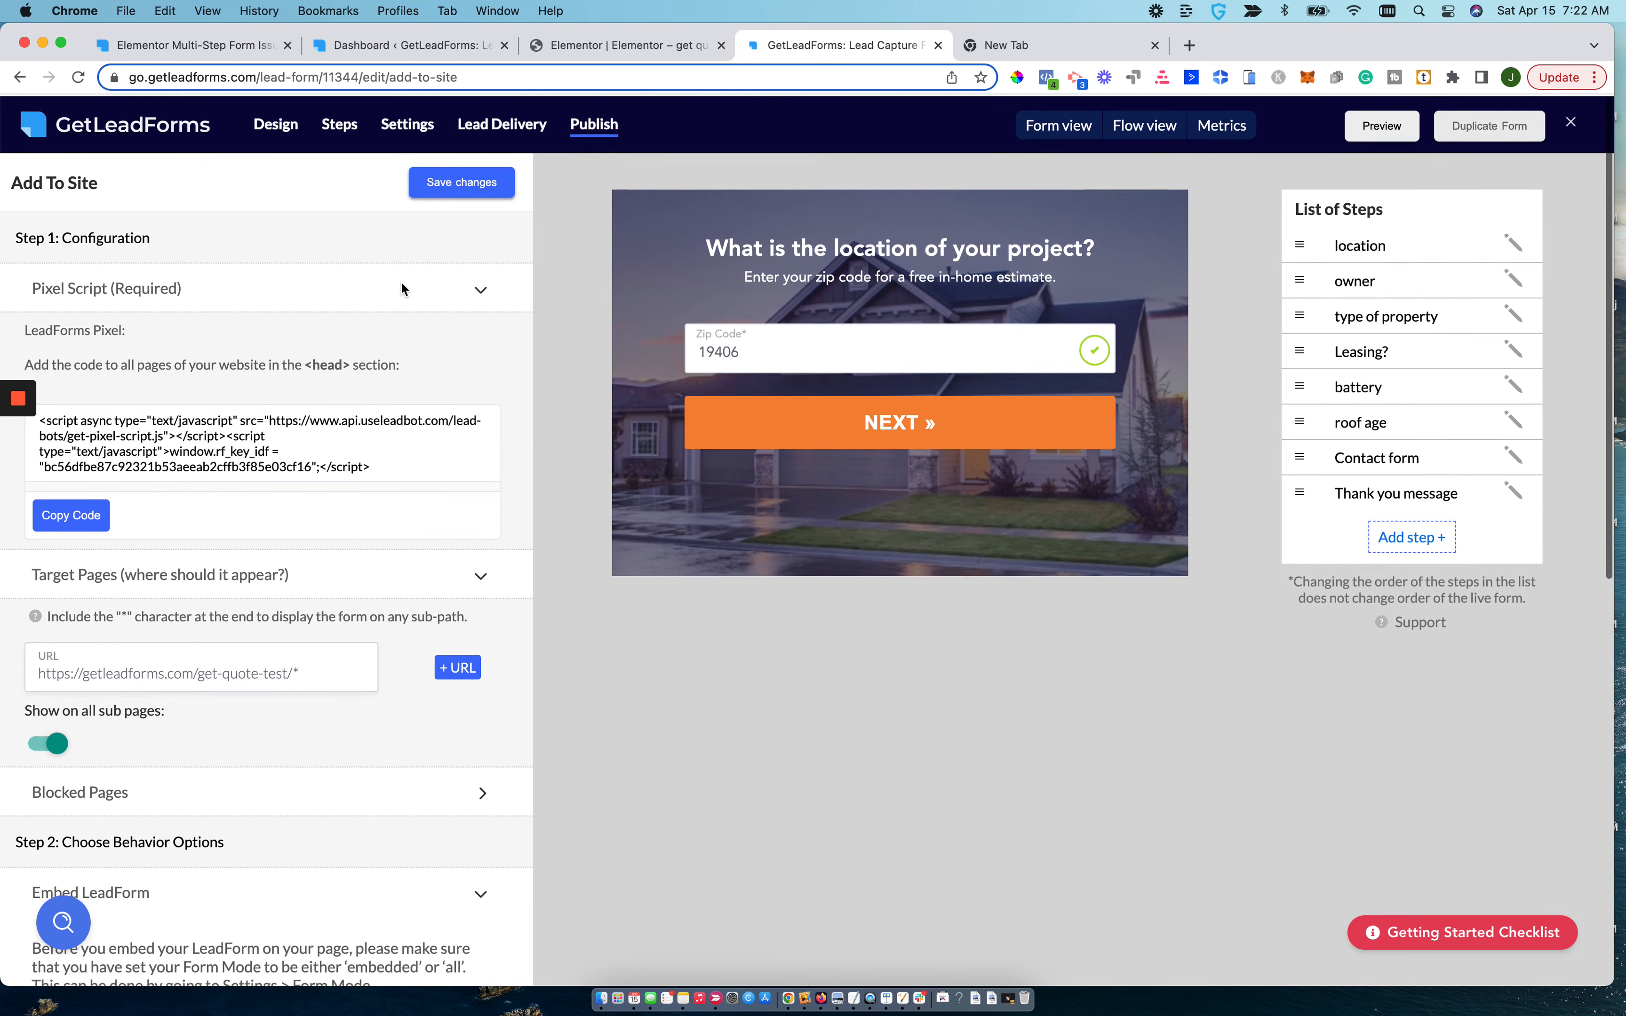
left_click(575, 47)
left_click(841, 47)
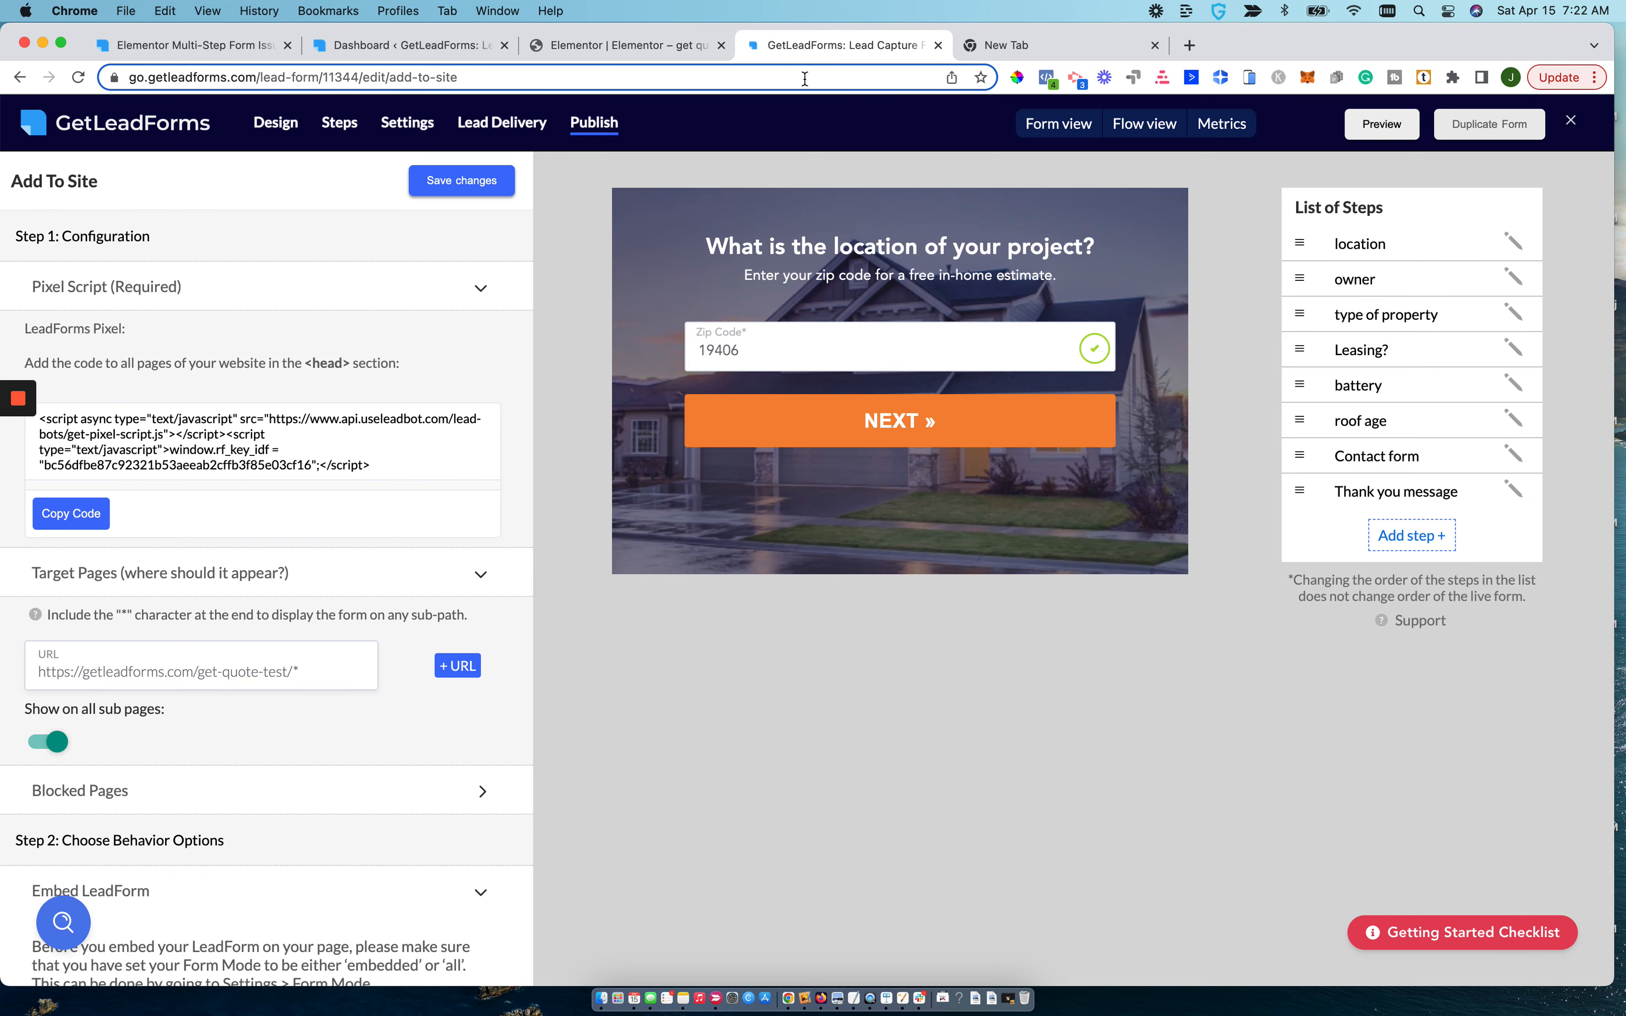
triple_click(252, 671)
left_click(287, 670)
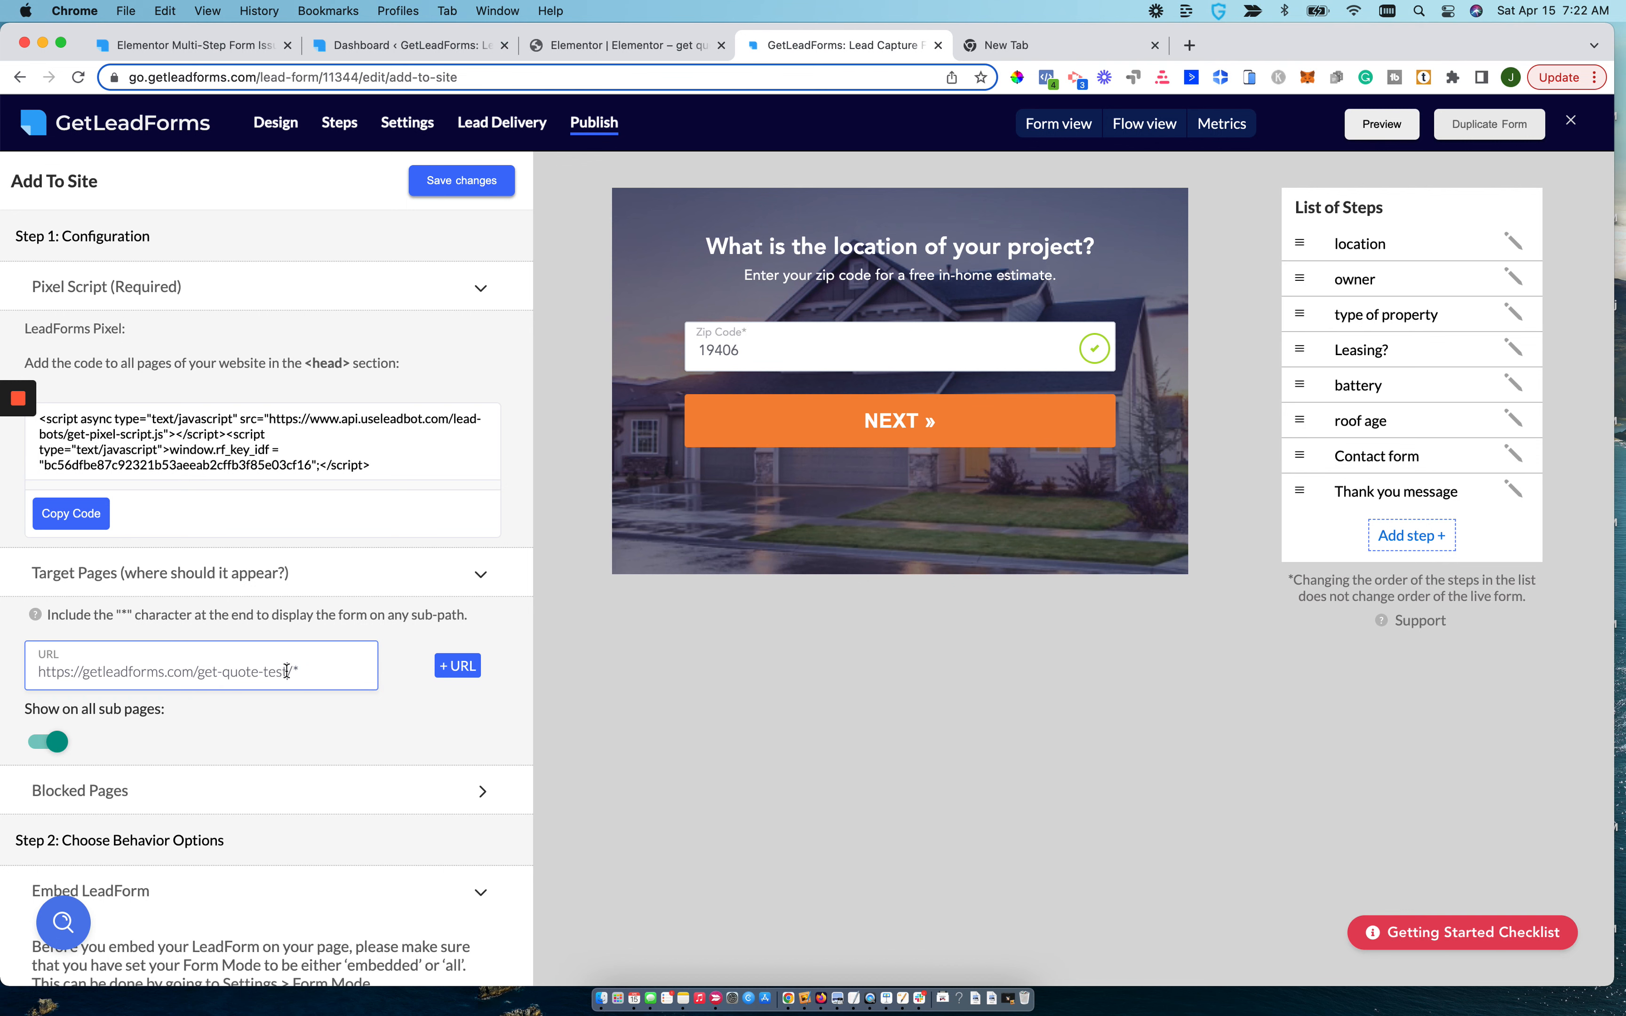
left_click_drag(297, 675, 35, 672)
key("super+c")
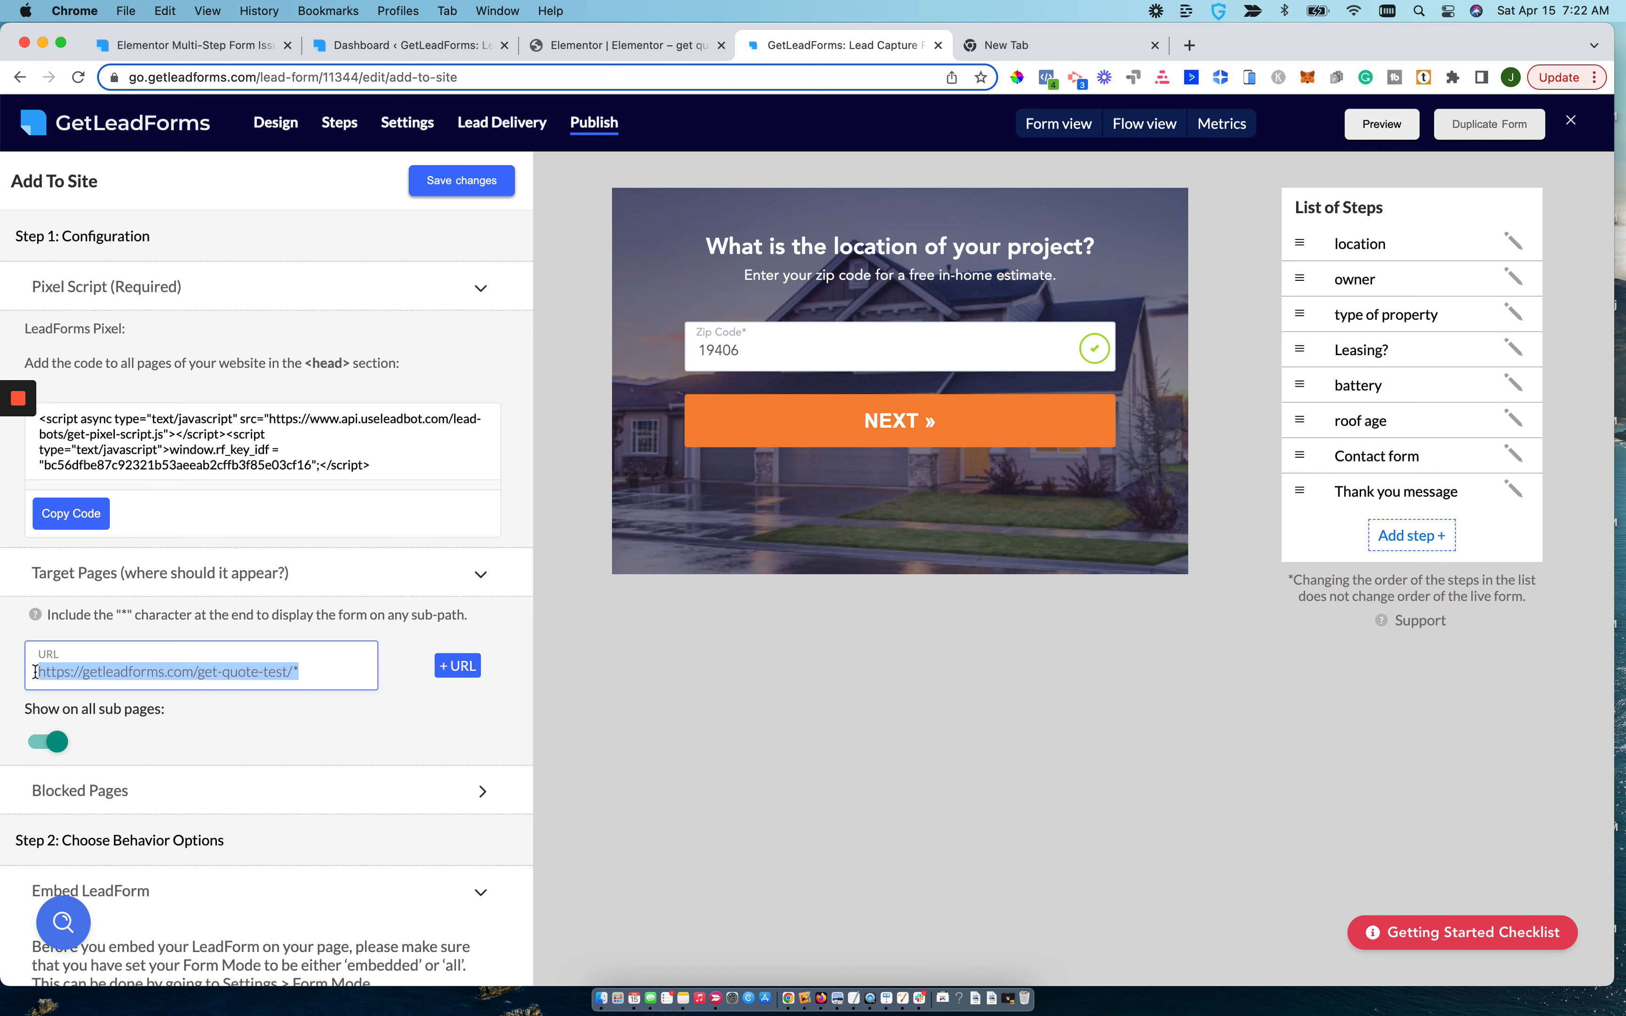
left_click(987, 50)
type("getleadforms")
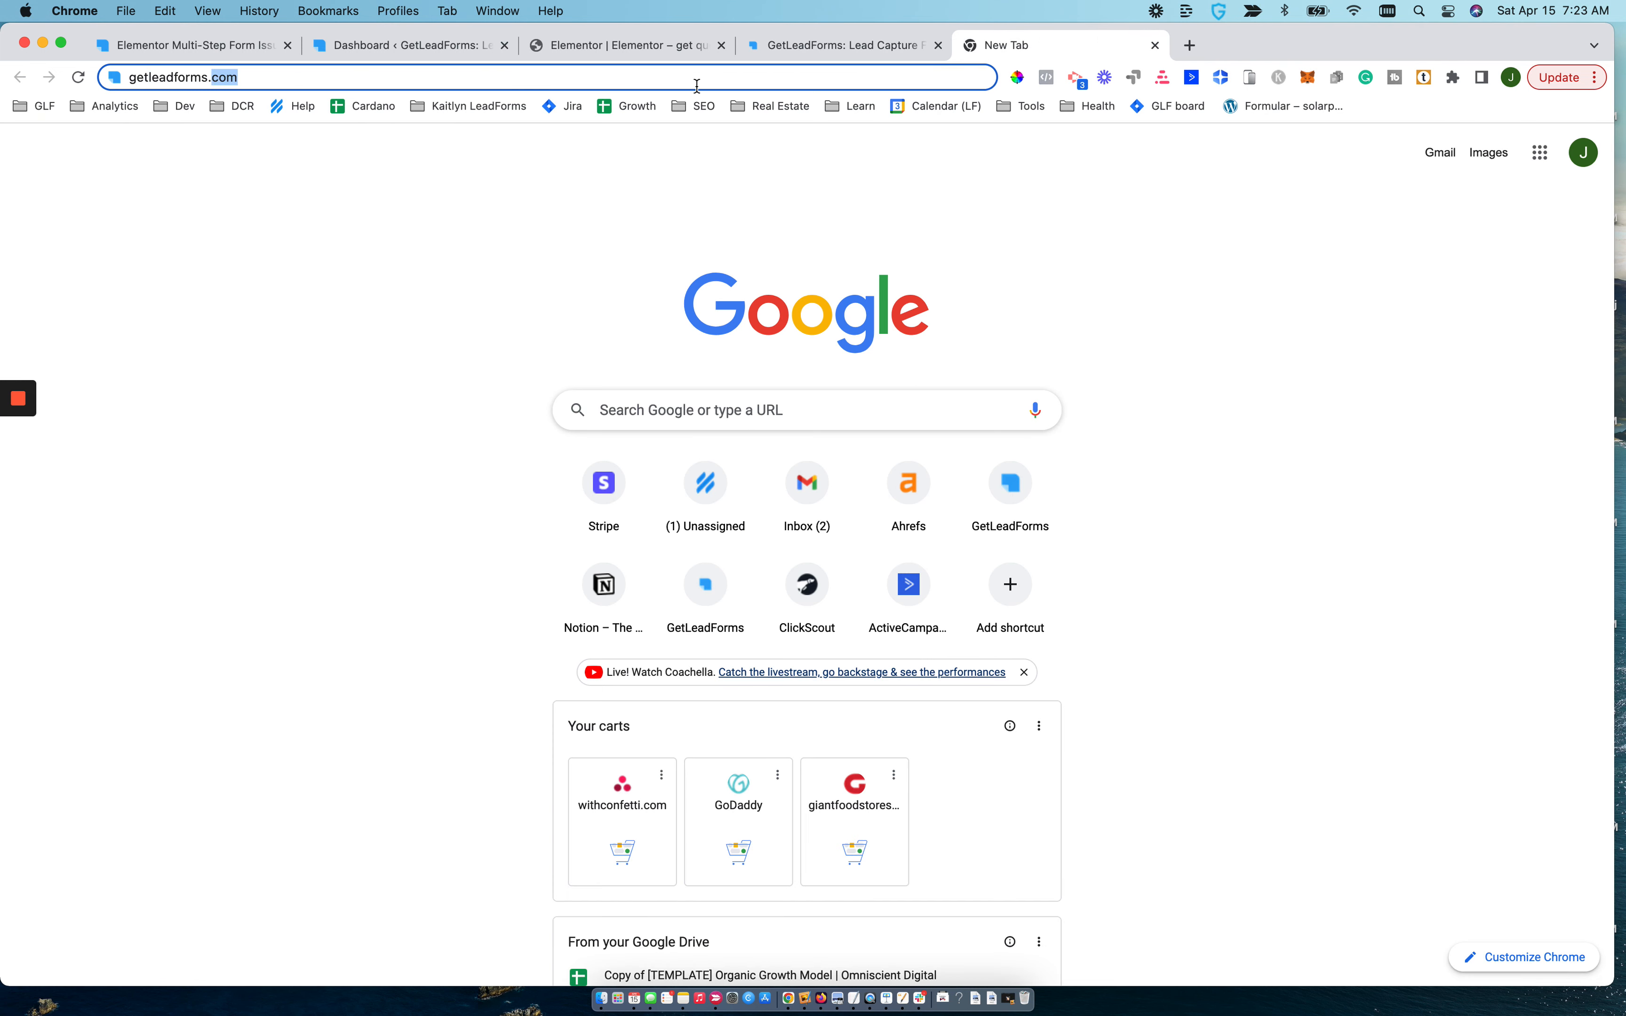
key("super+a")
key("super+v")
key("BackSpace")
key("Return")
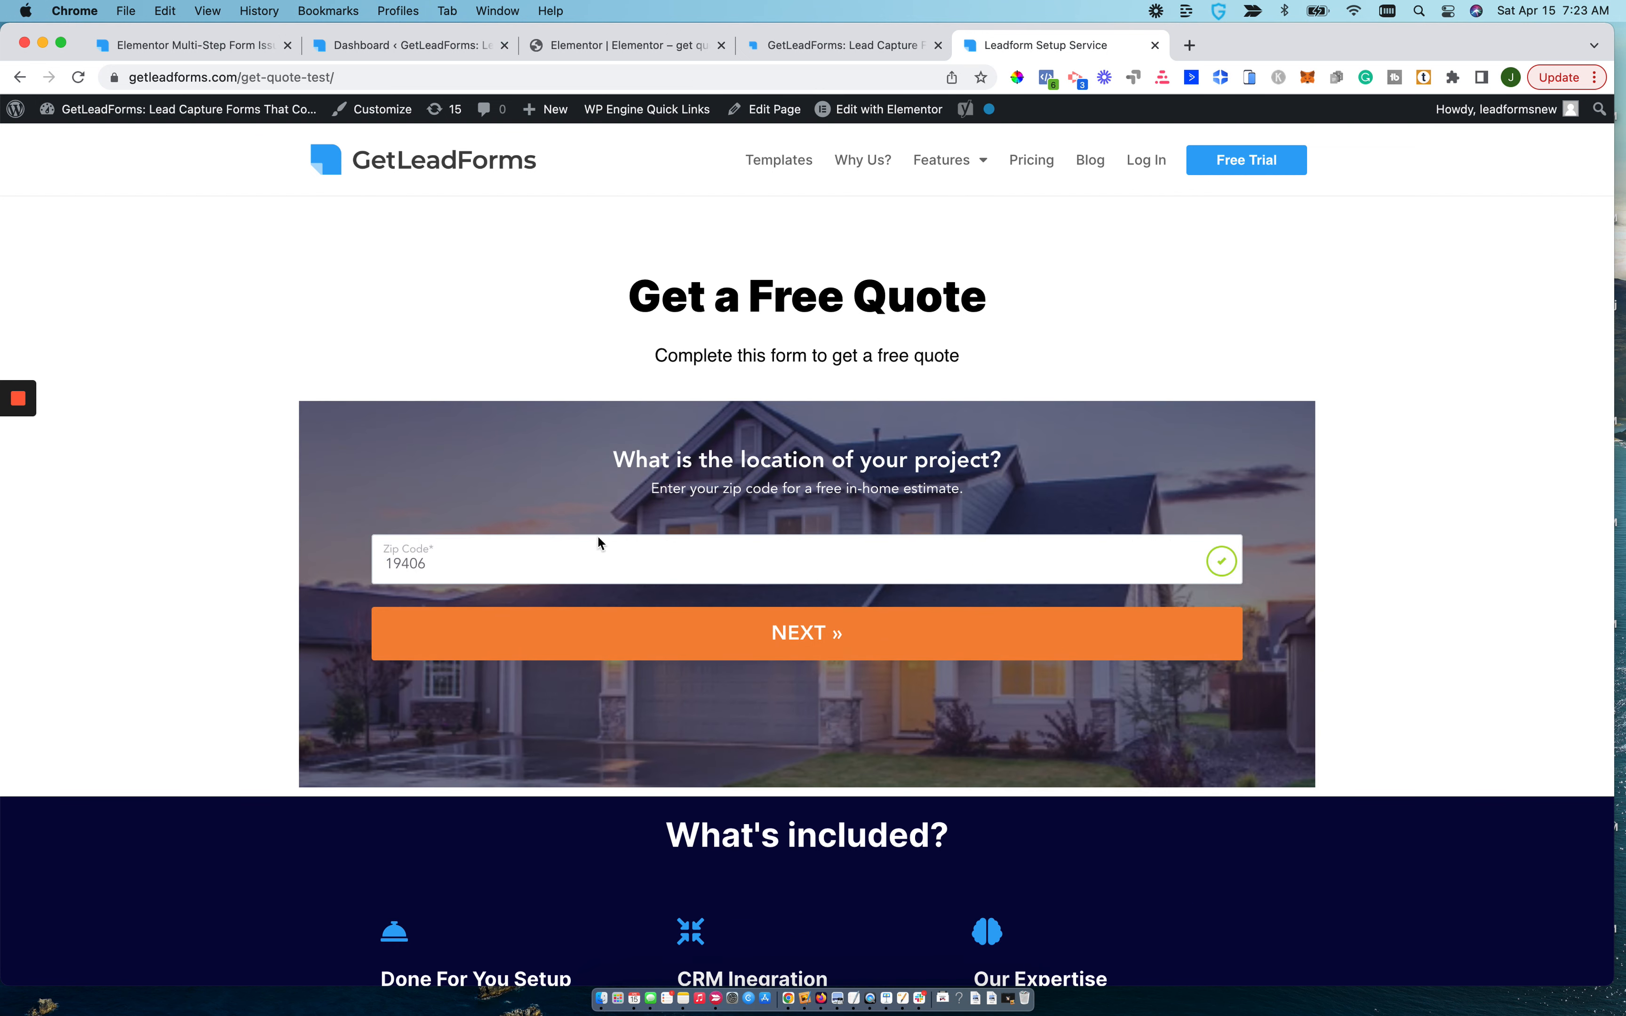
Test the embedded form from the zip code through to the contact step, choosing Single Family property and <10 Years roof age.
left_click(498, 637)
left_click(605, 574)
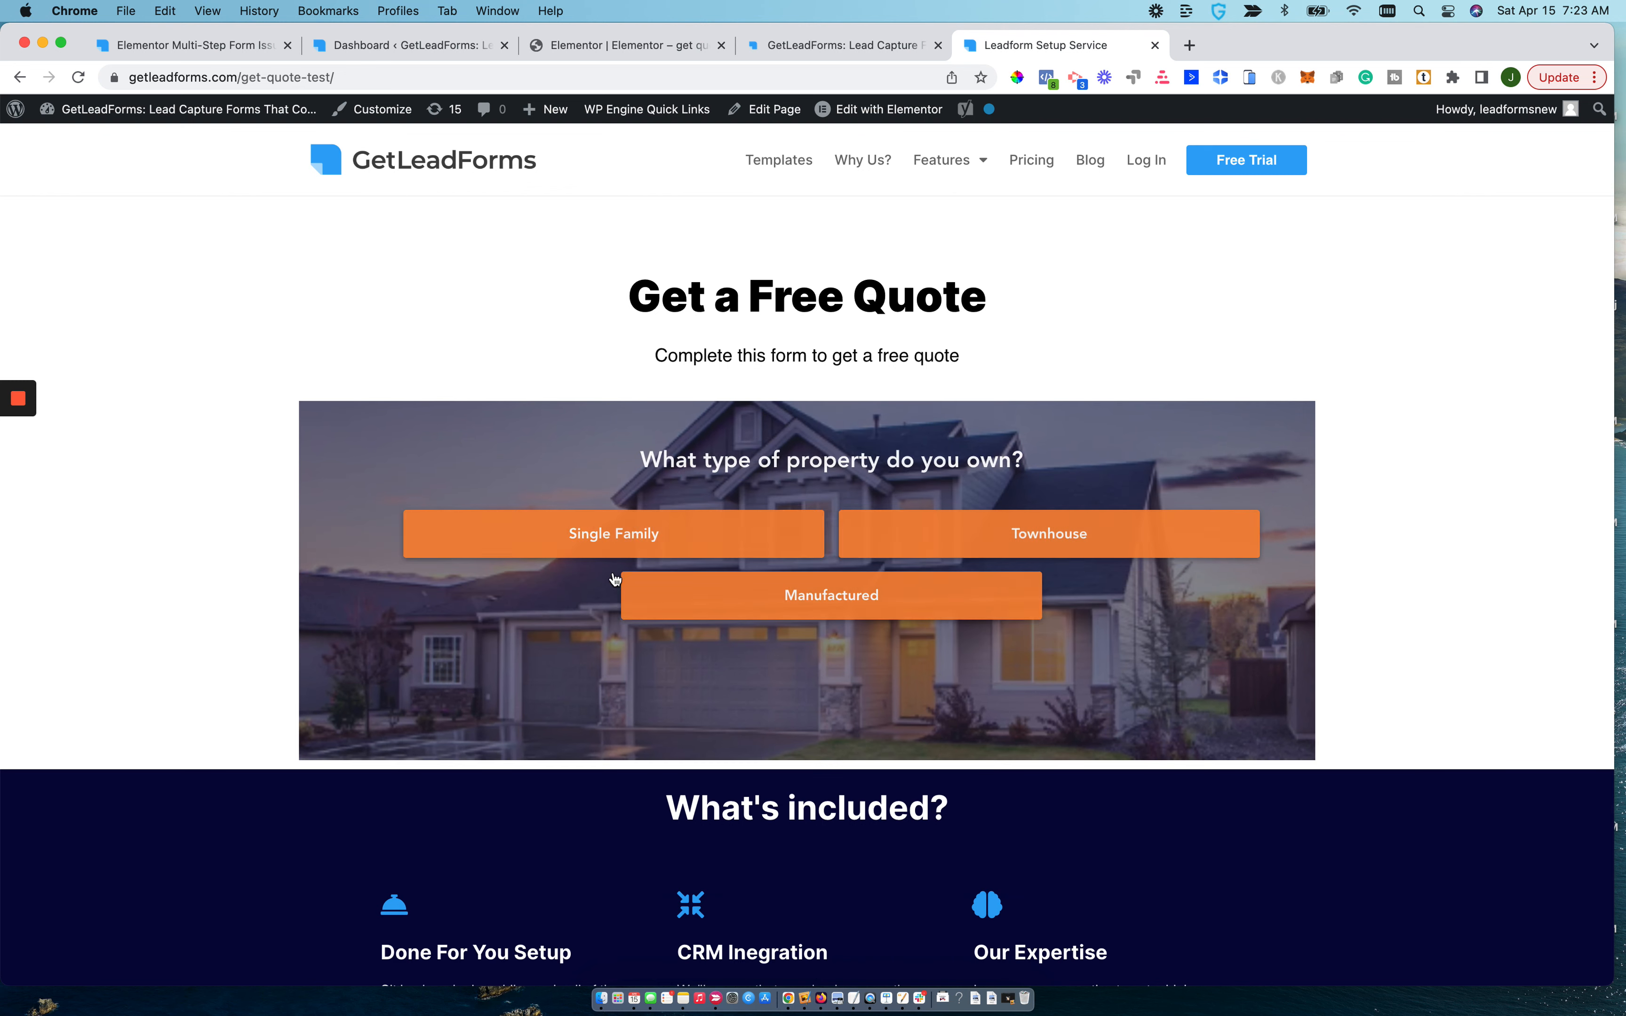
left_click(624, 533)
left_click(787, 529)
left_click(753, 531)
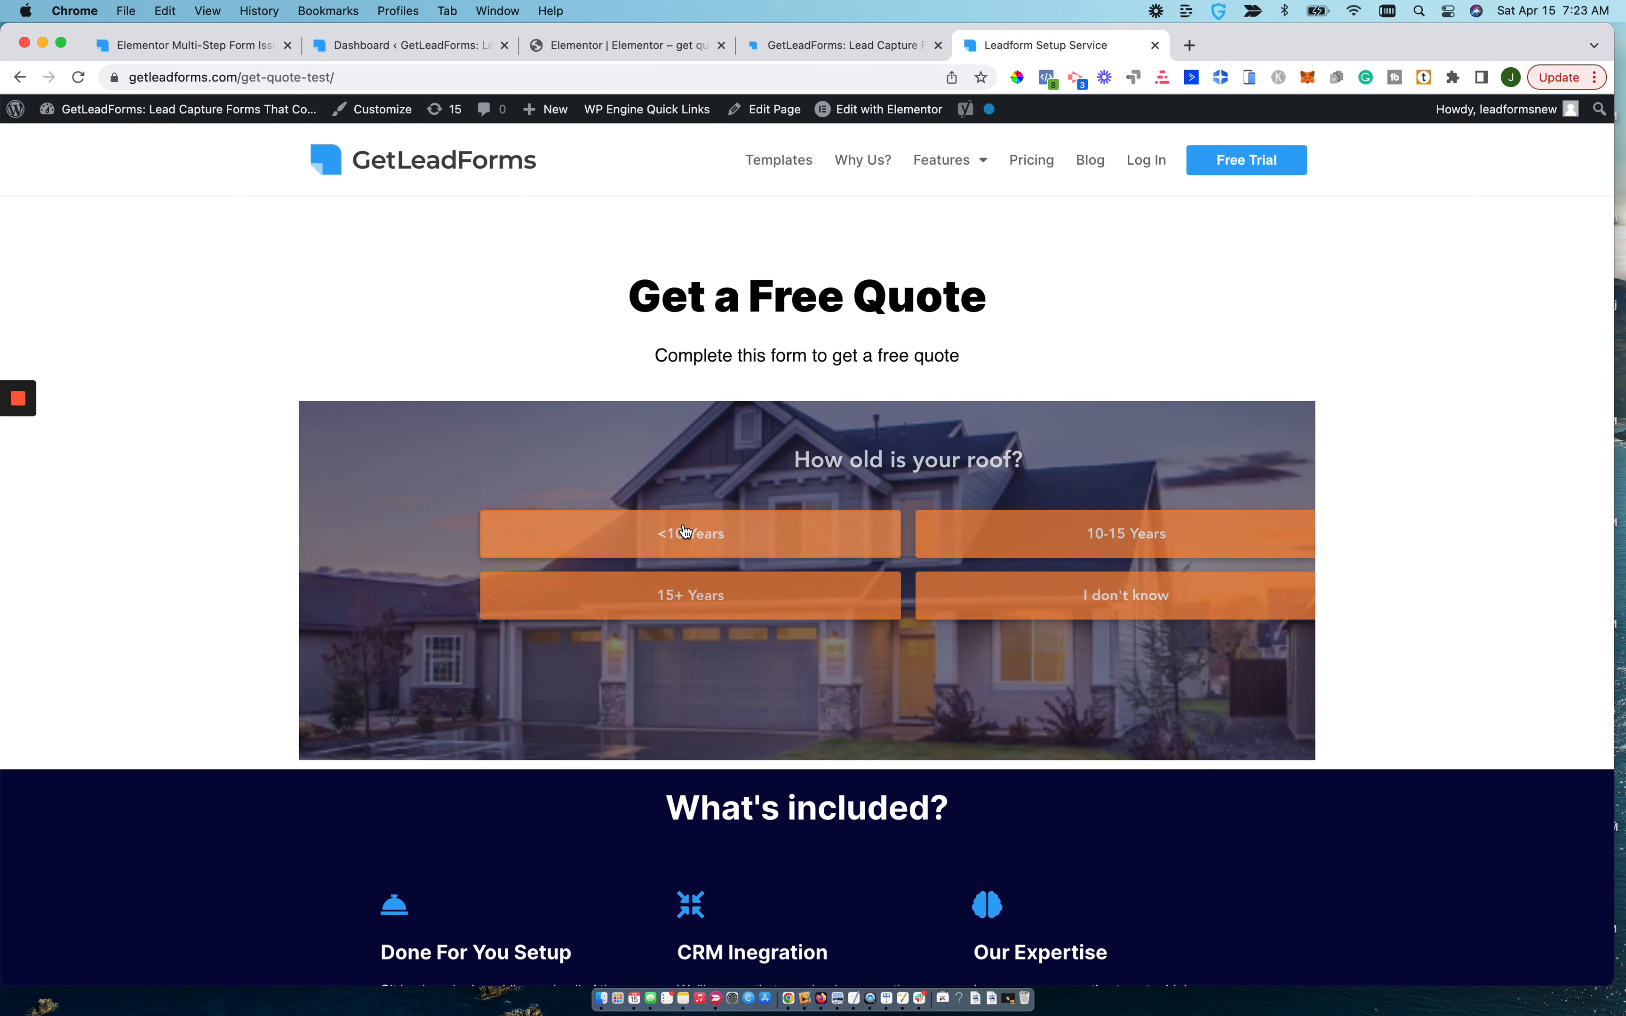
left_click(686, 531)
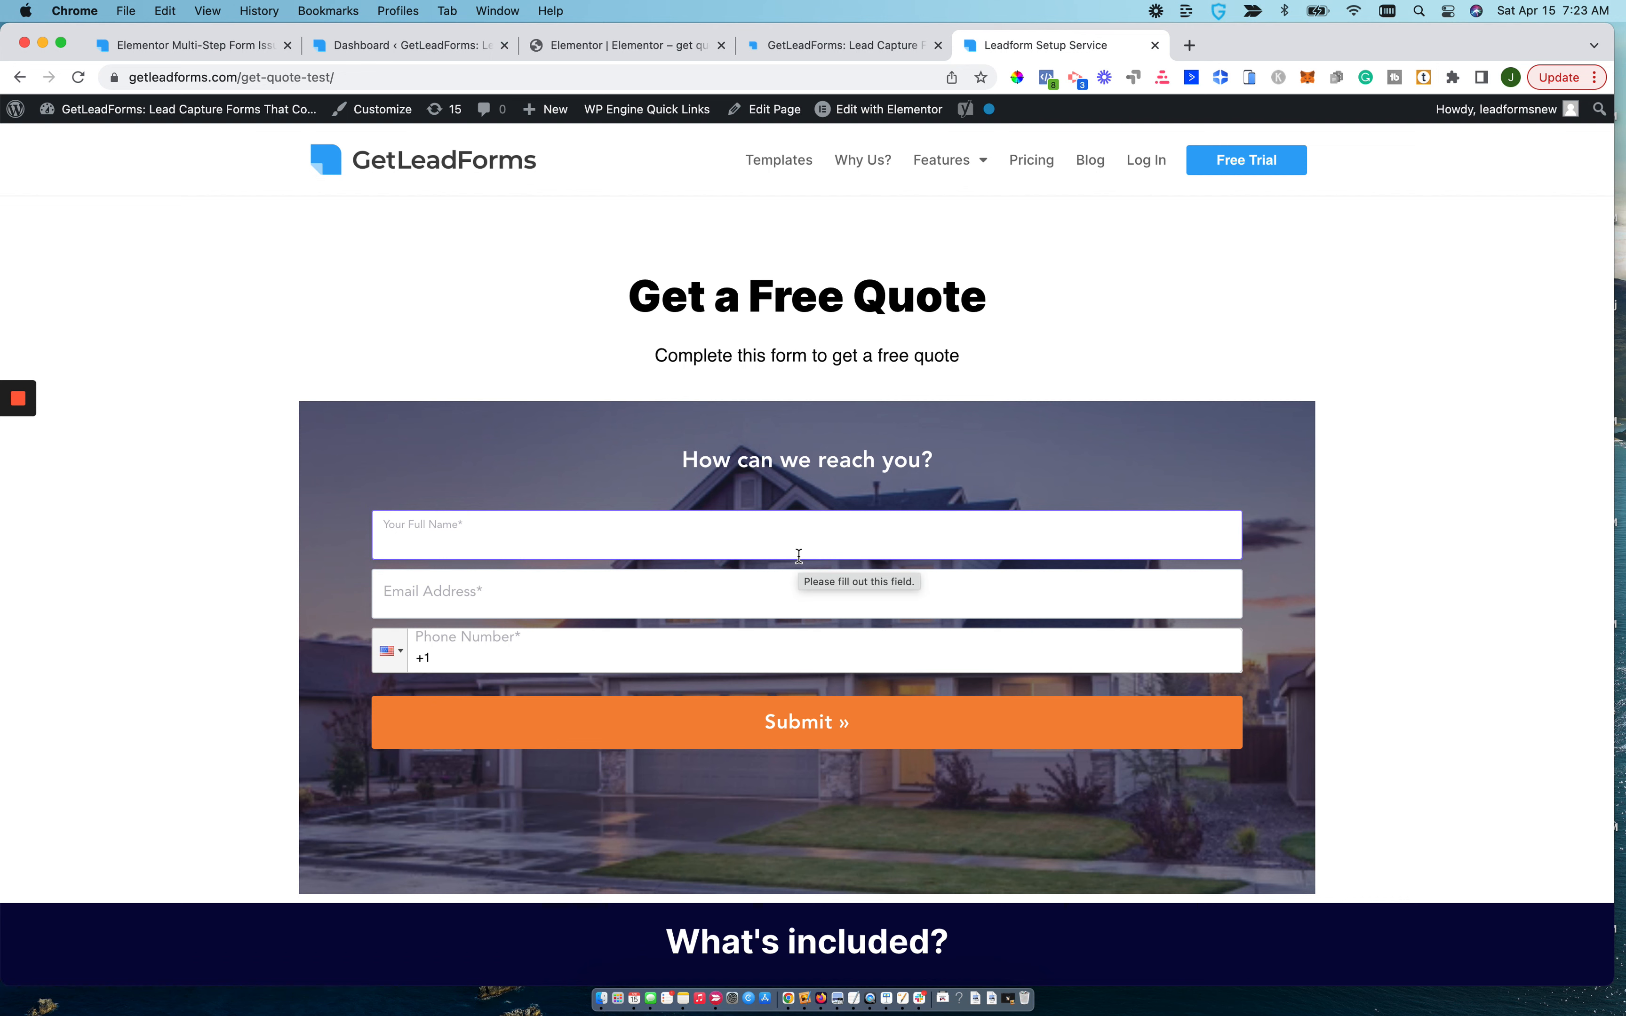
Reload the live quote page twice to watch the embedded form load.
left_click(472, 79)
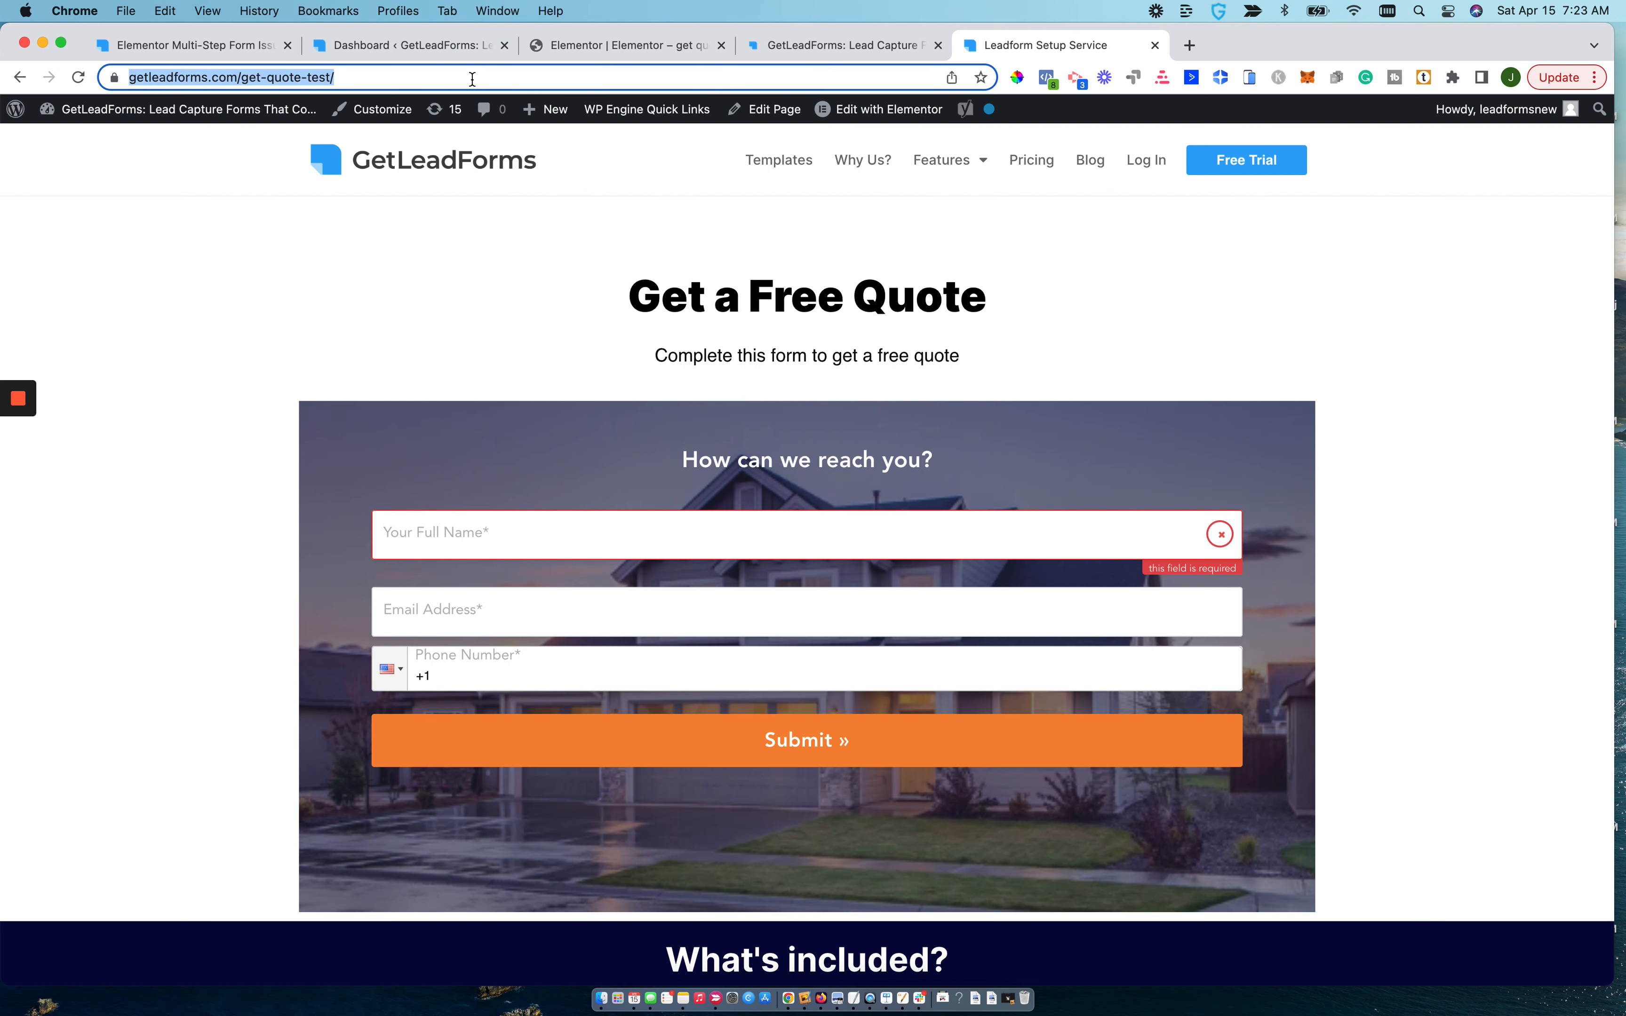
key("Return")
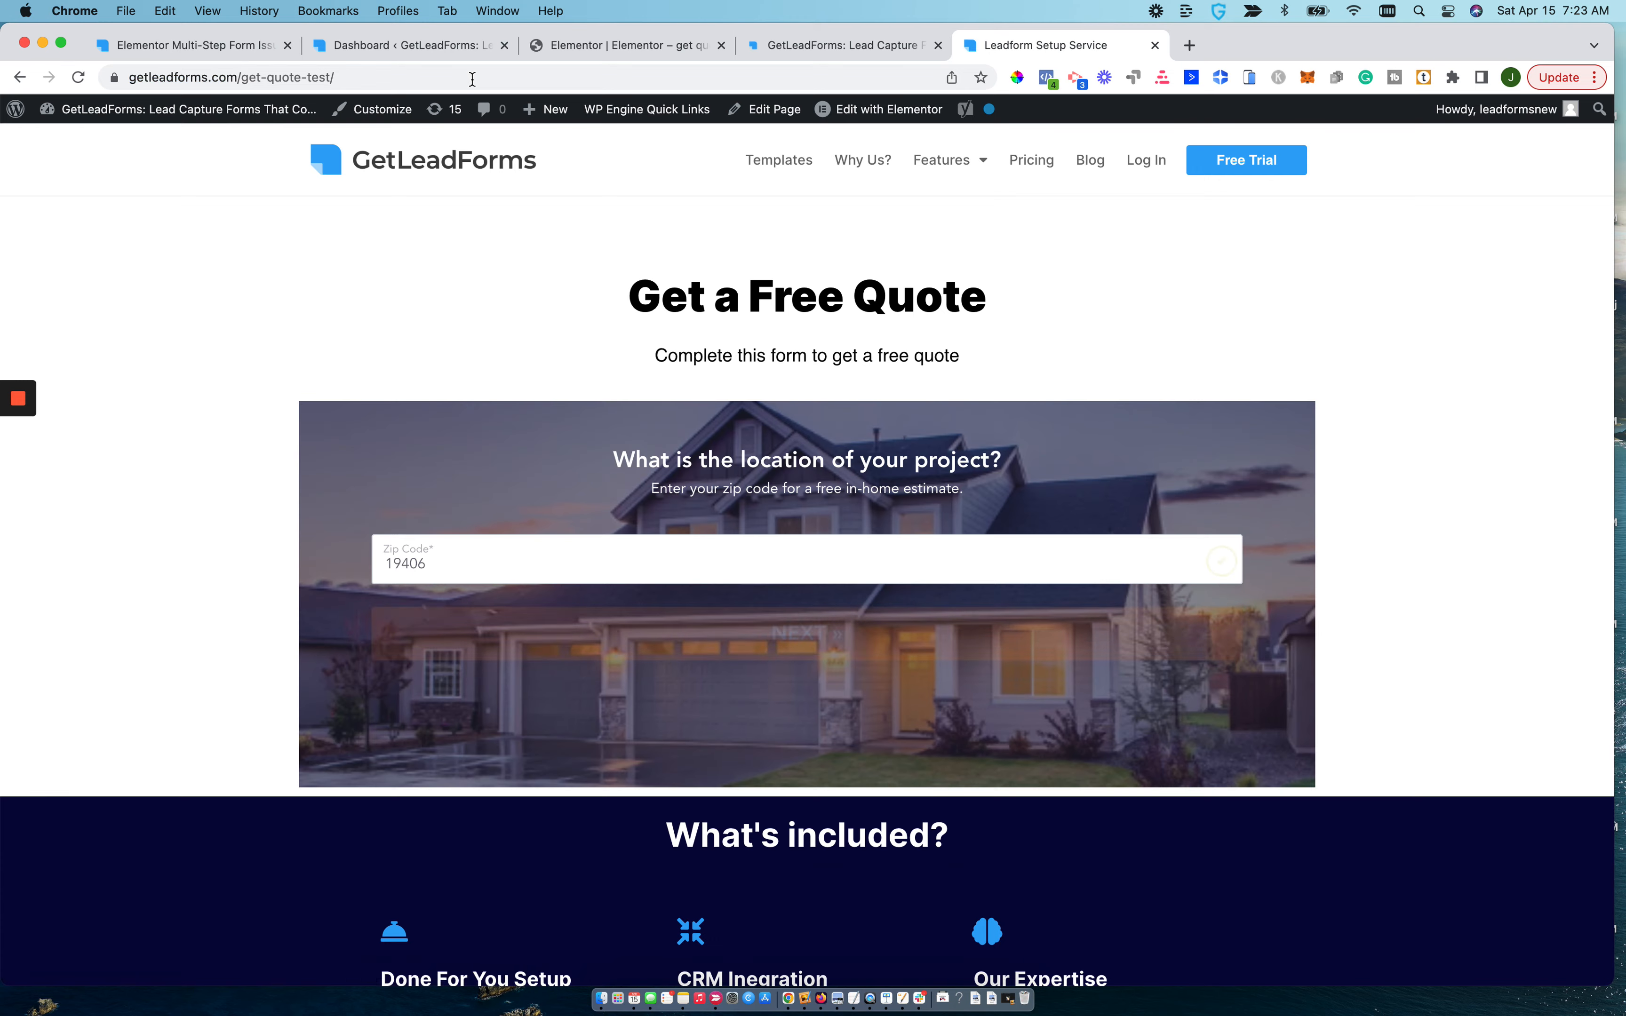
left_click(472, 80)
key("Return")
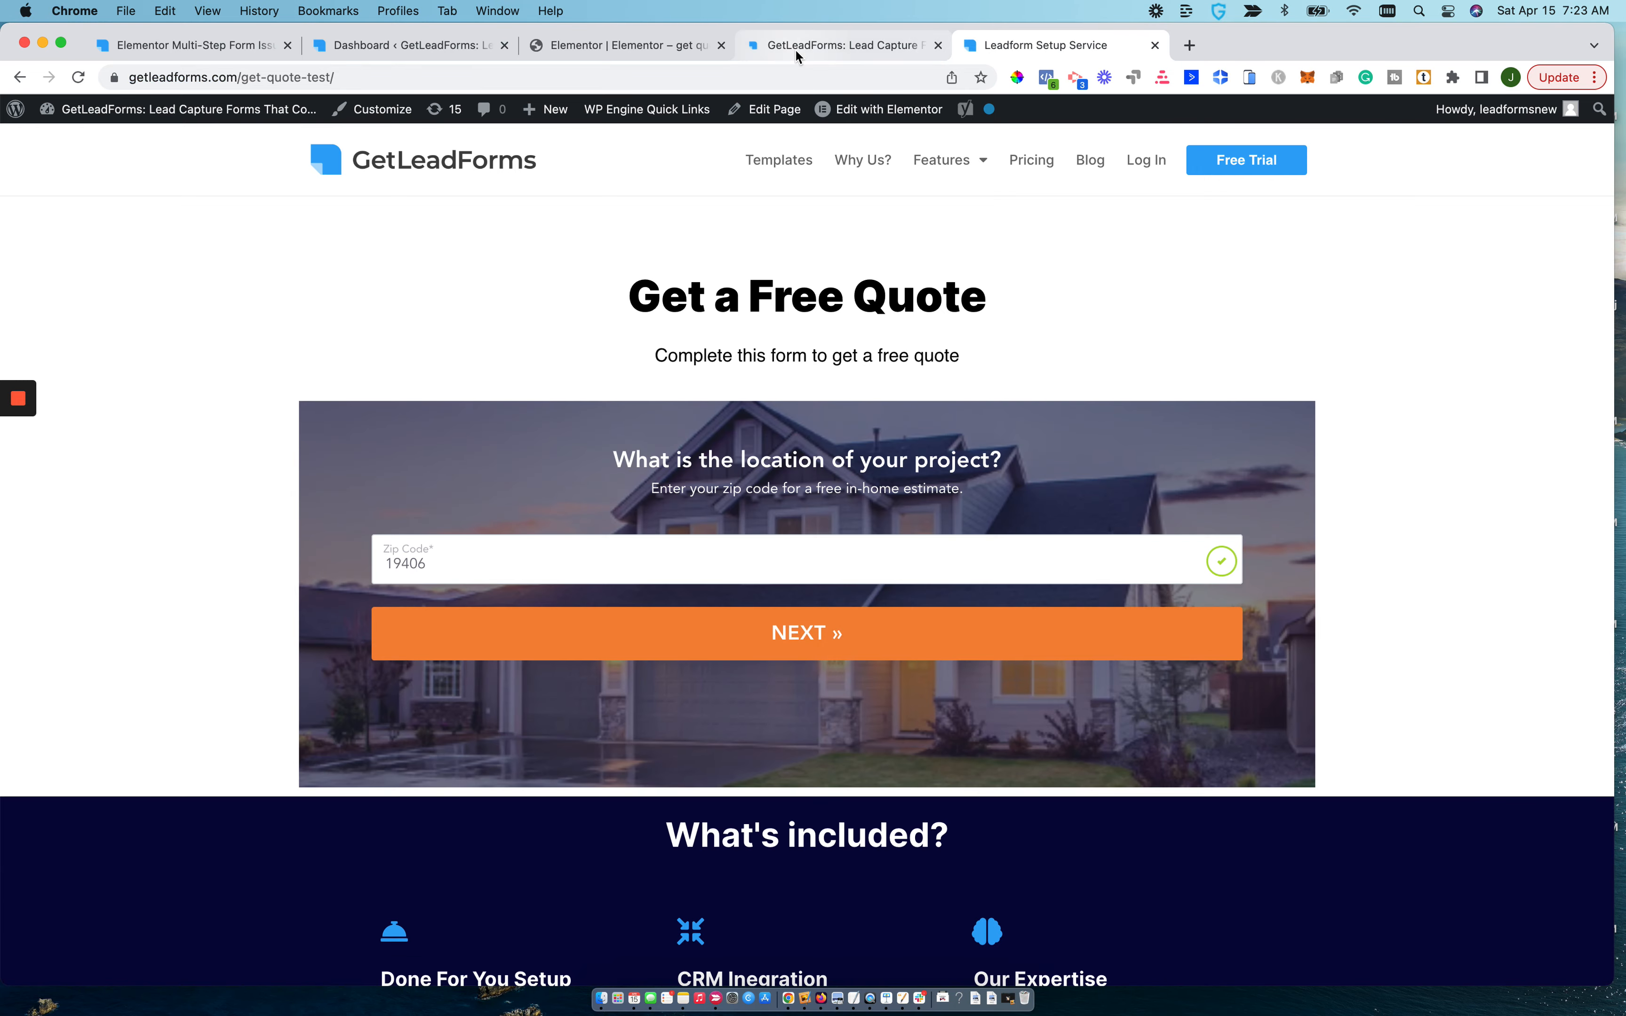
Review the Embed LeadForm and other behavior options in the form's publishing settings in GetLeadForms.
left_click(797, 50)
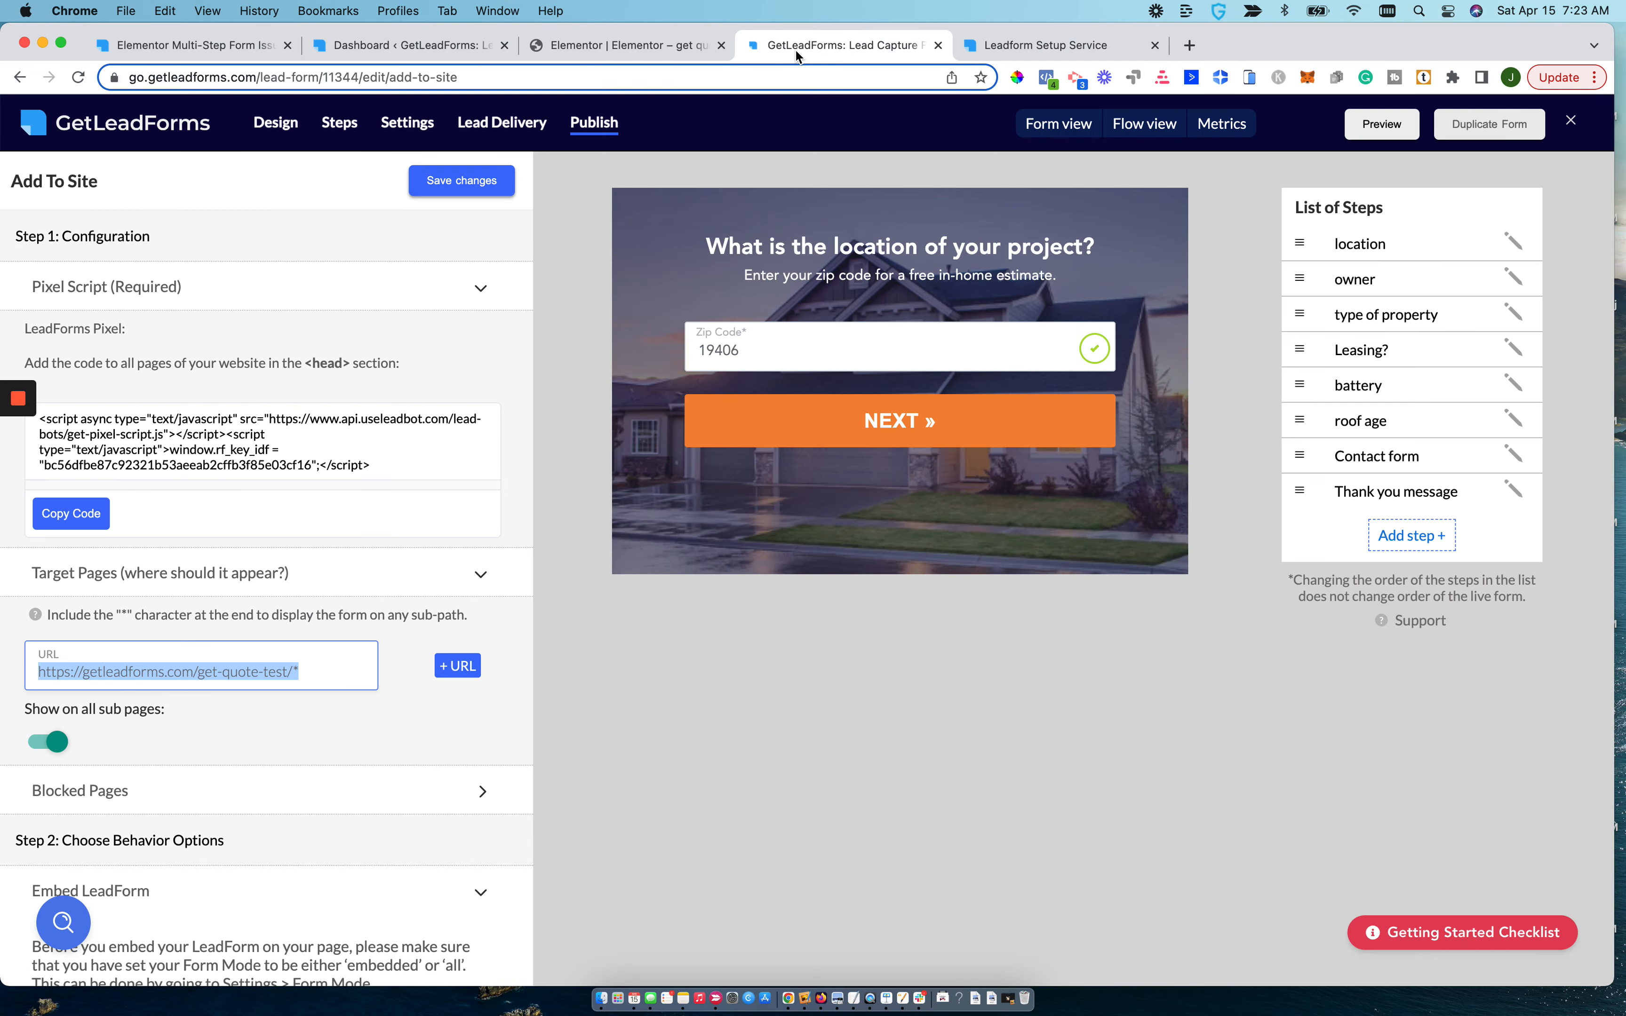
scroll(225, 644, "down", 9)
scroll(224, 644, "down", 2)
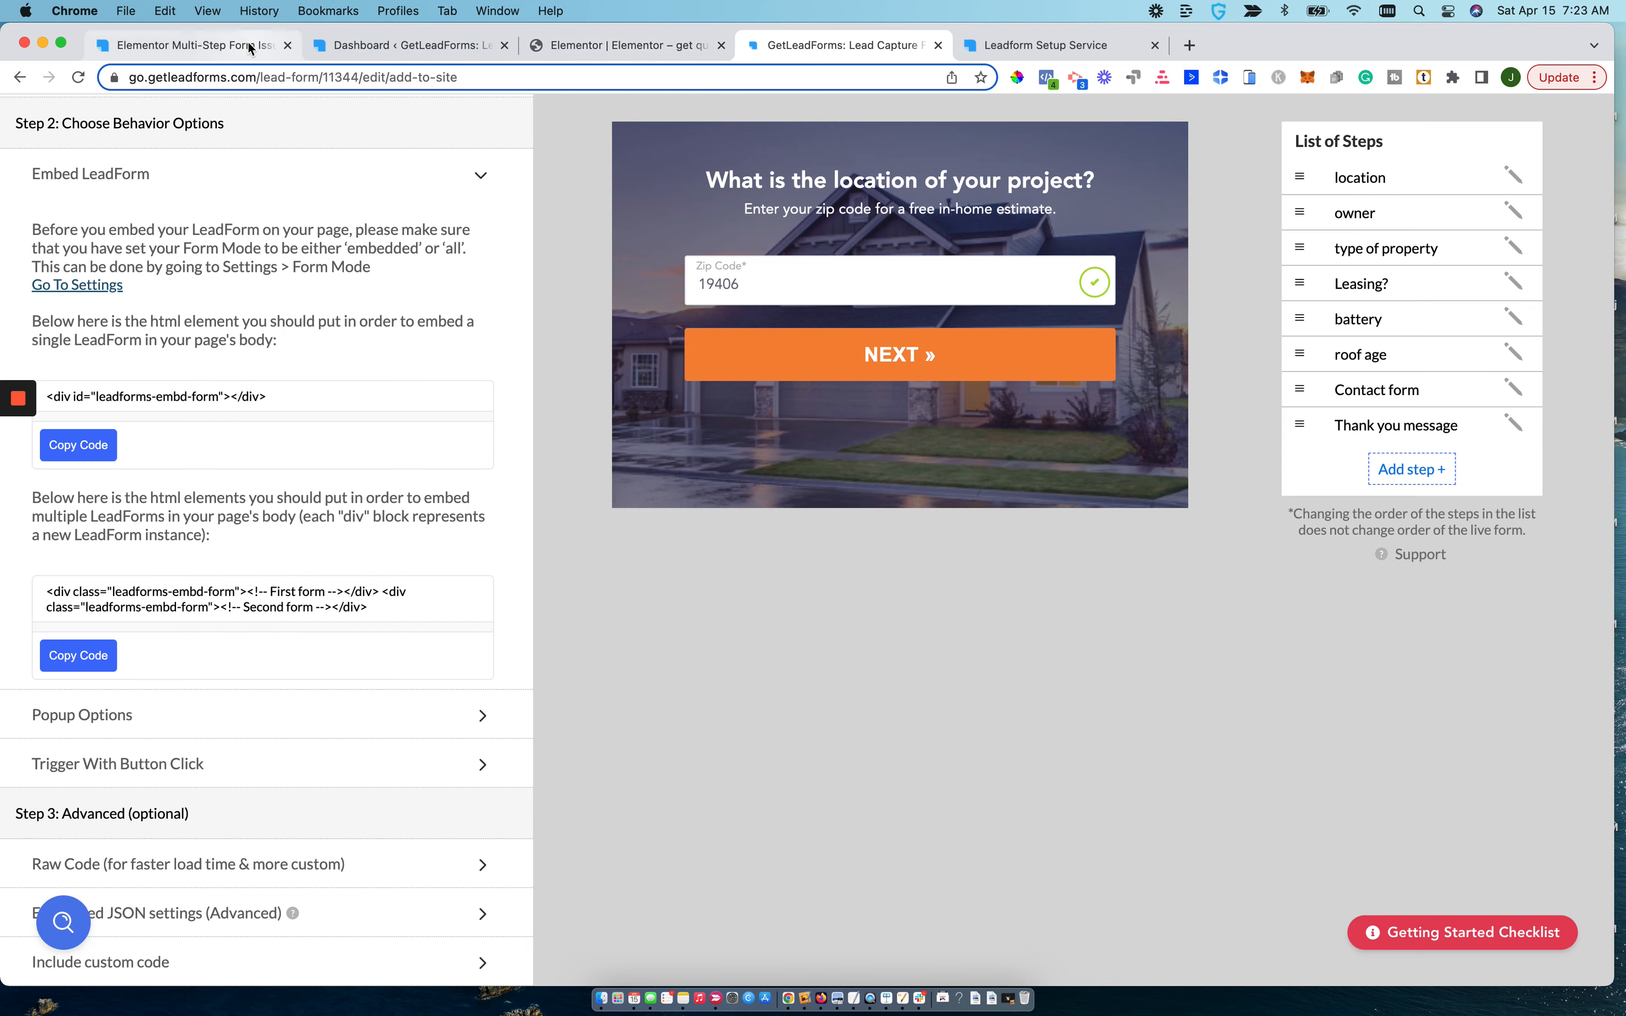
Skim the Elementor multi-step form blog article down to the section on creating a form in Elementor.
left_click(194, 45)
scroll(561, 529, "down", 7)
scroll(560, 531, "down", 10)
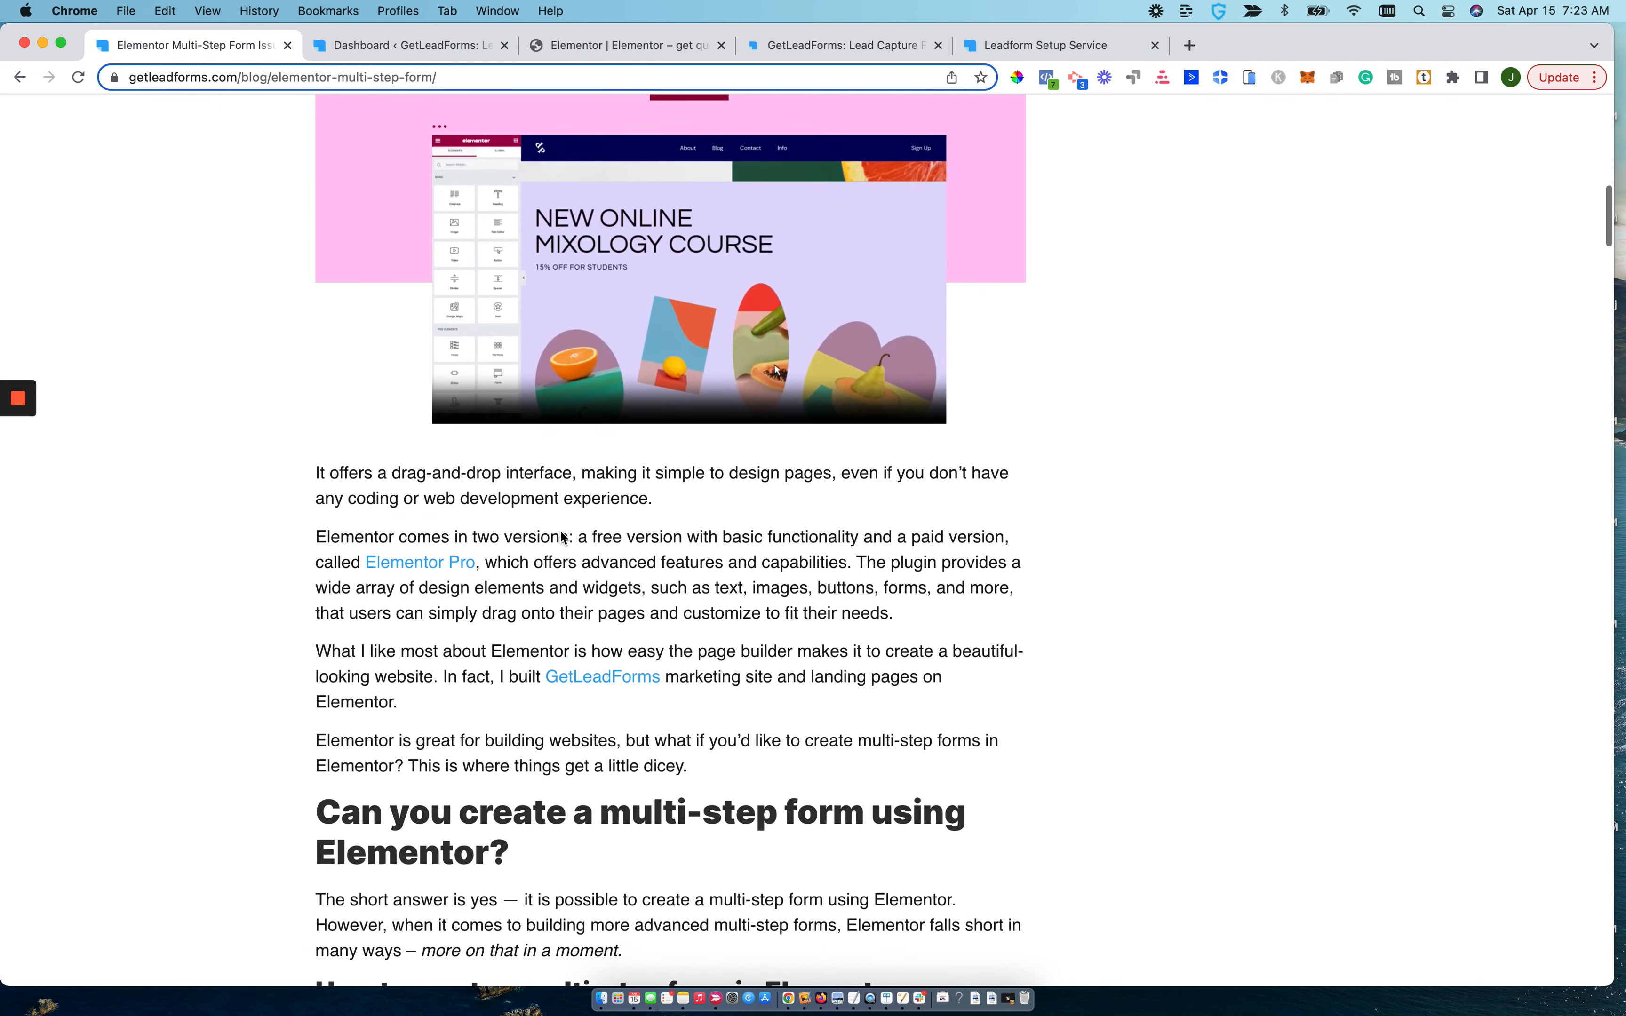
scroll(560, 531, "down", 10)
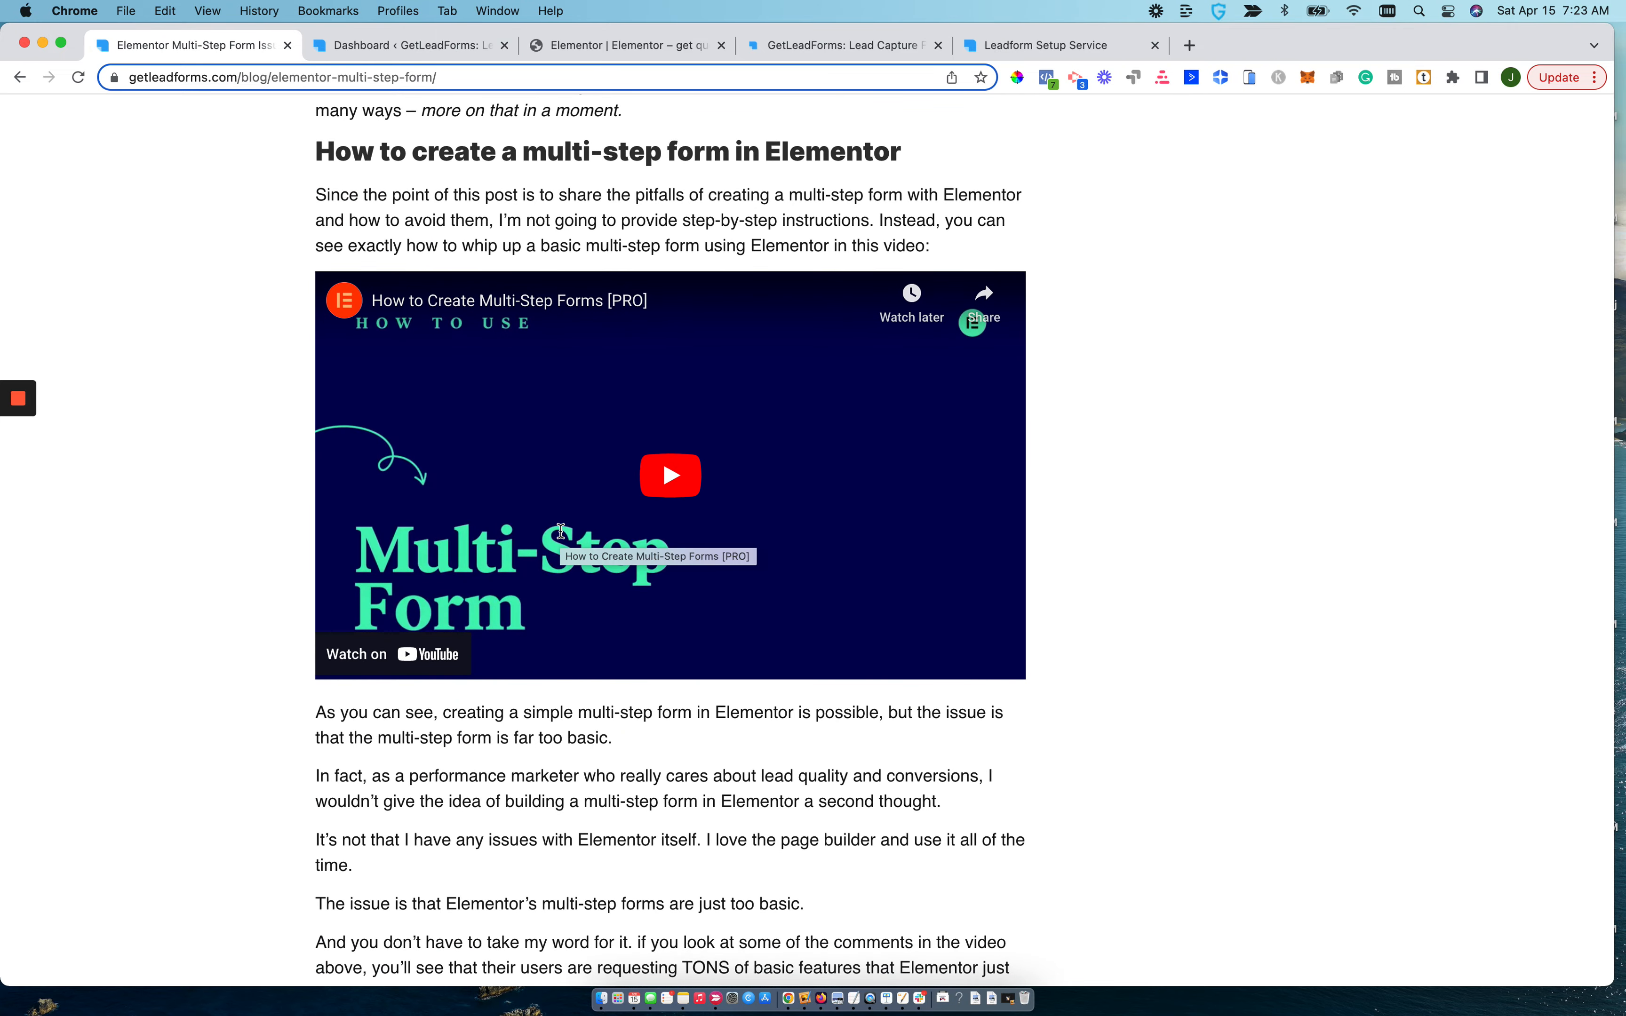
scroll(560, 531, "down", 2)
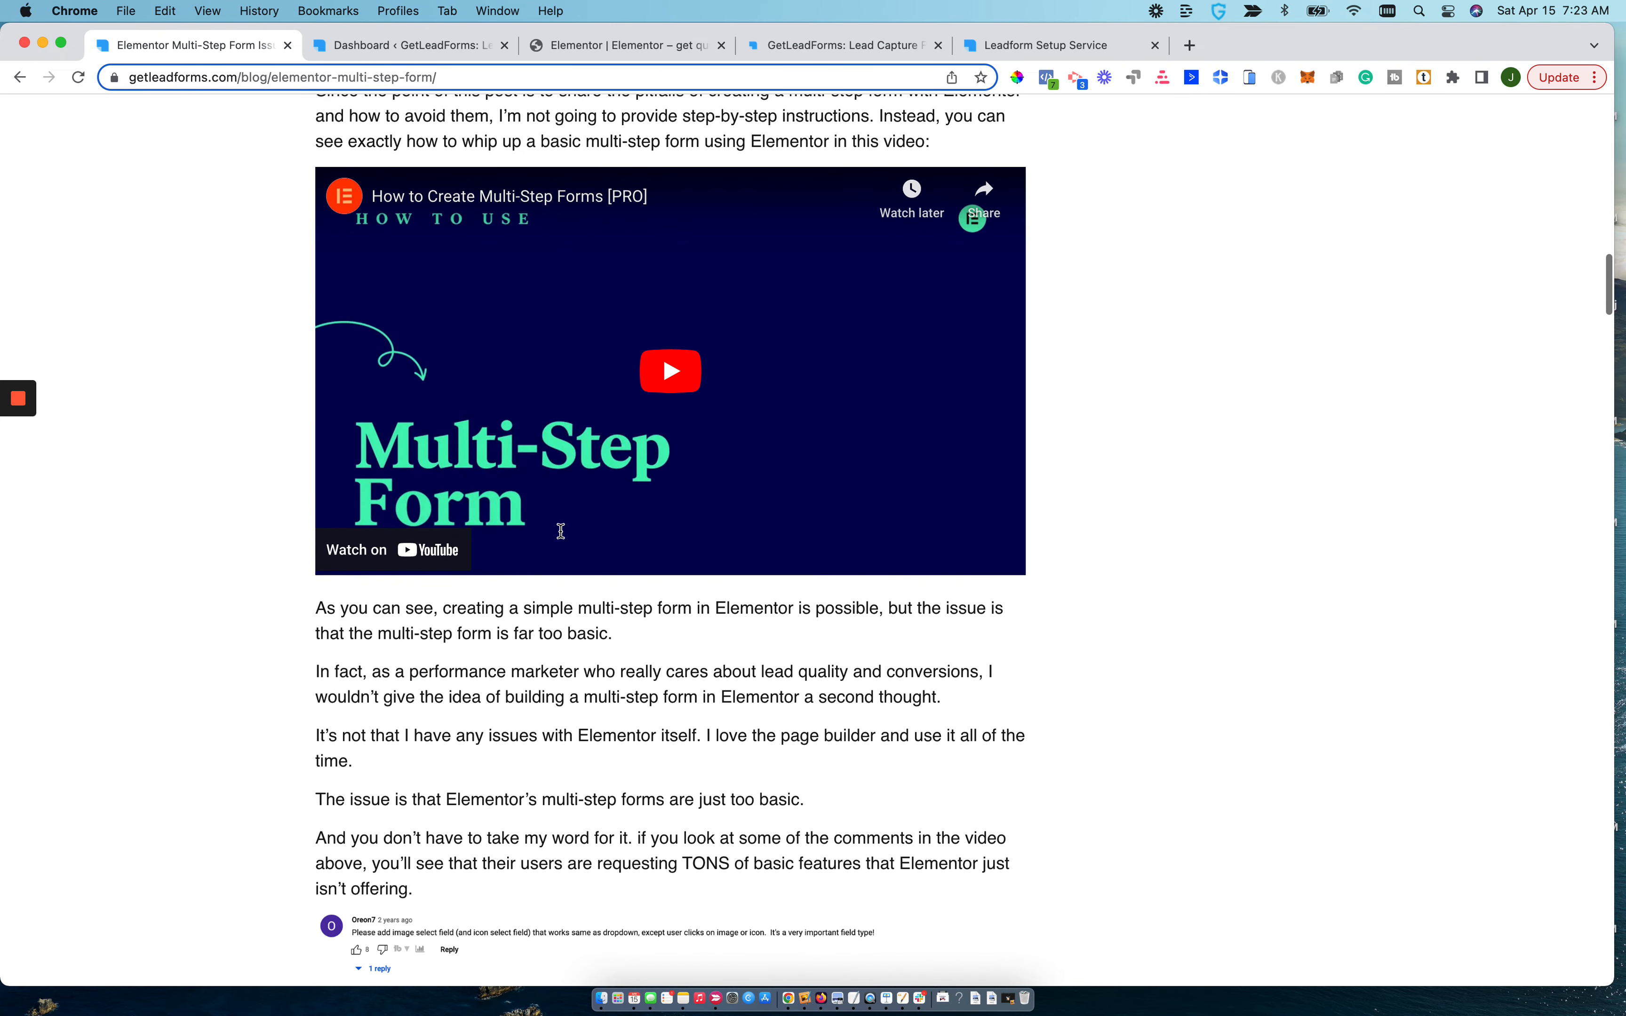
scroll(560, 531, "up", 12)
Look at the live quote page again, and expand the Raw Code explanation in GetLeadForms' advanced publishing settings.
left_click(990, 44)
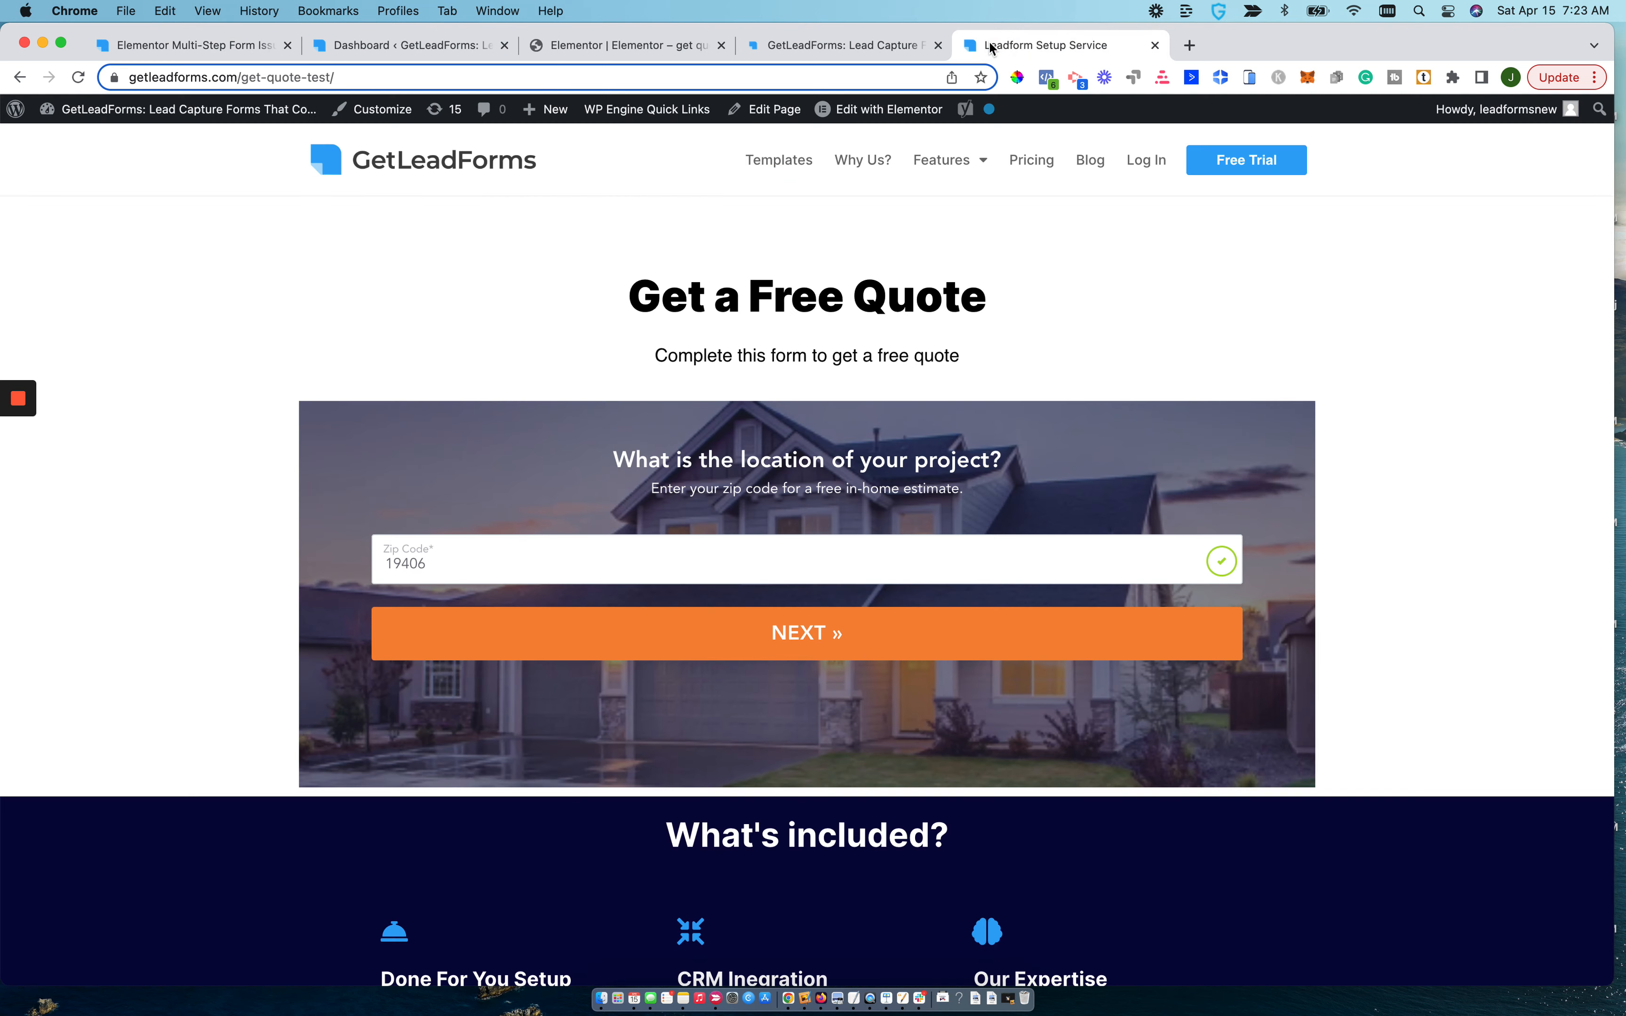
left_click(880, 43)
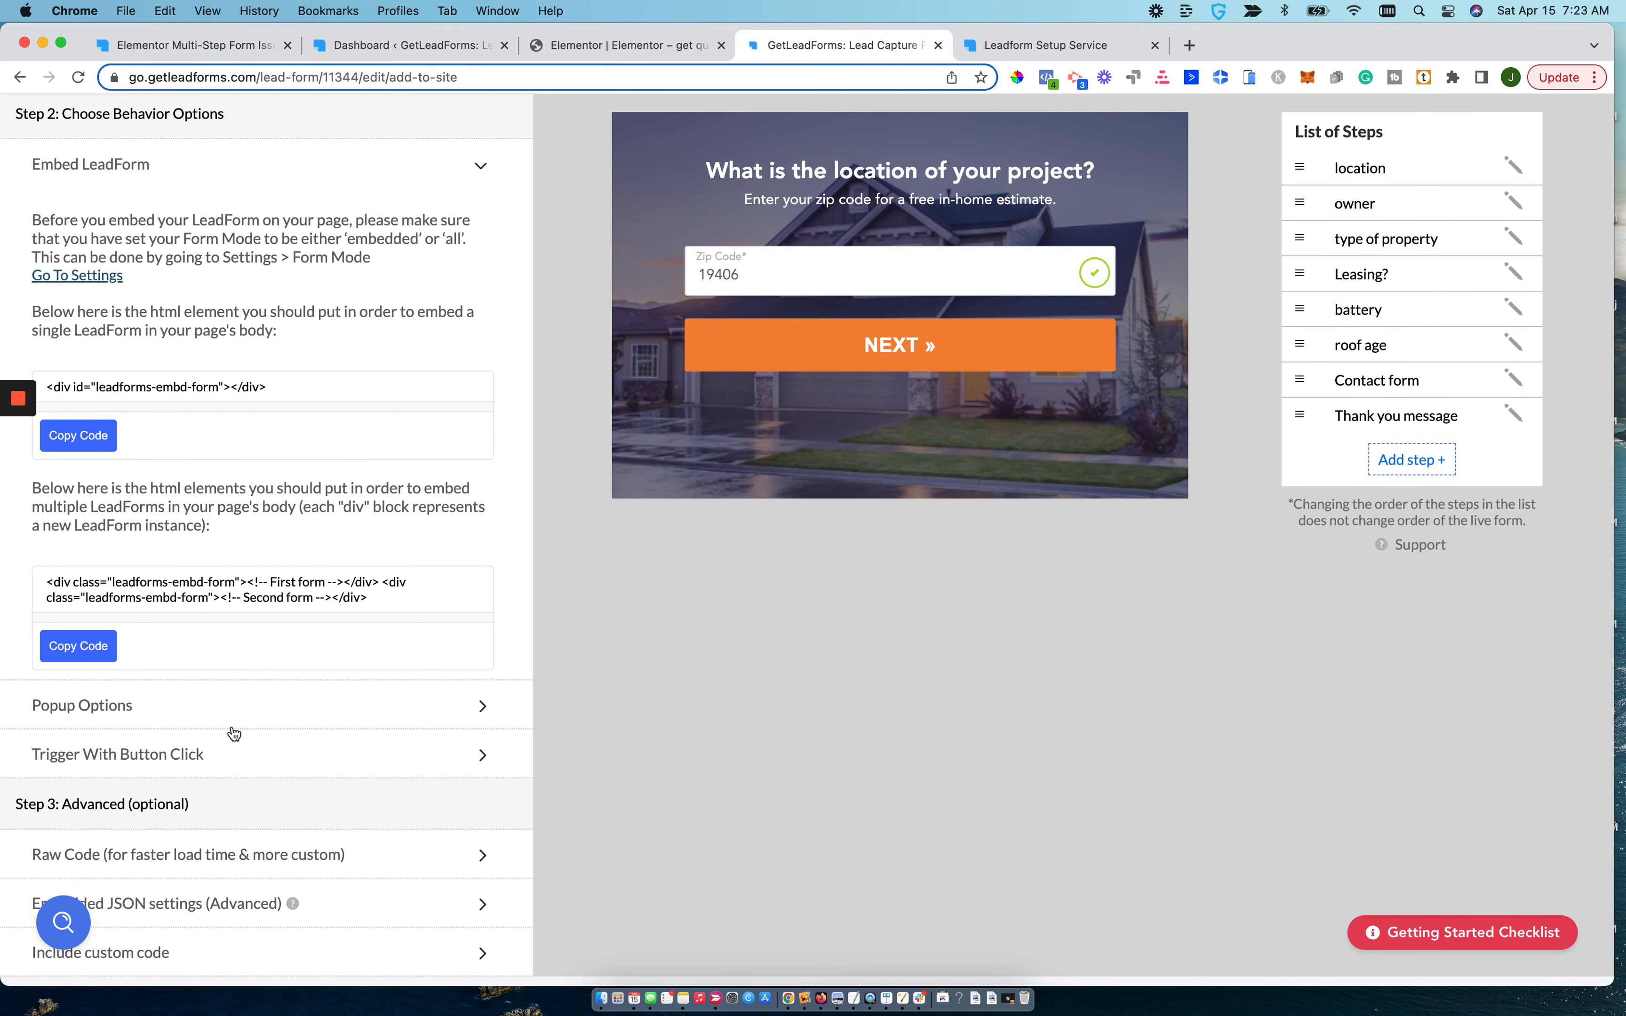
left_click(322, 866)
scroll(201, 874, "down", 5)
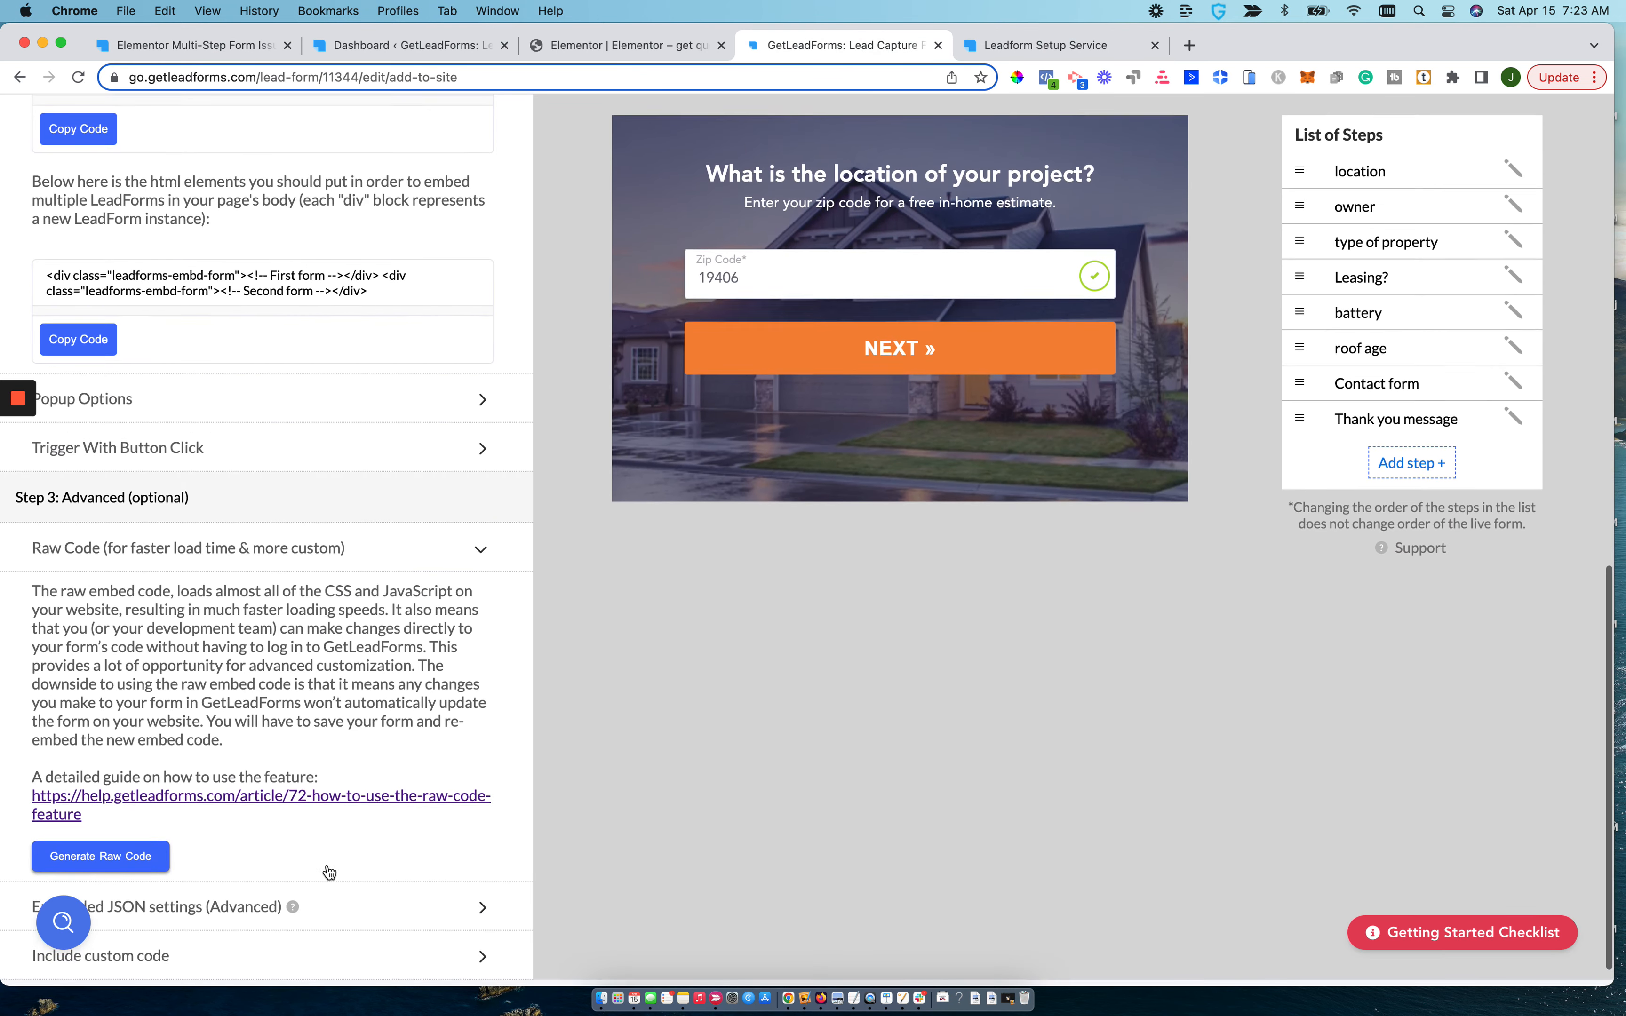
Generate the raw embed code for the solar form and copy it.
left_click(135, 876)
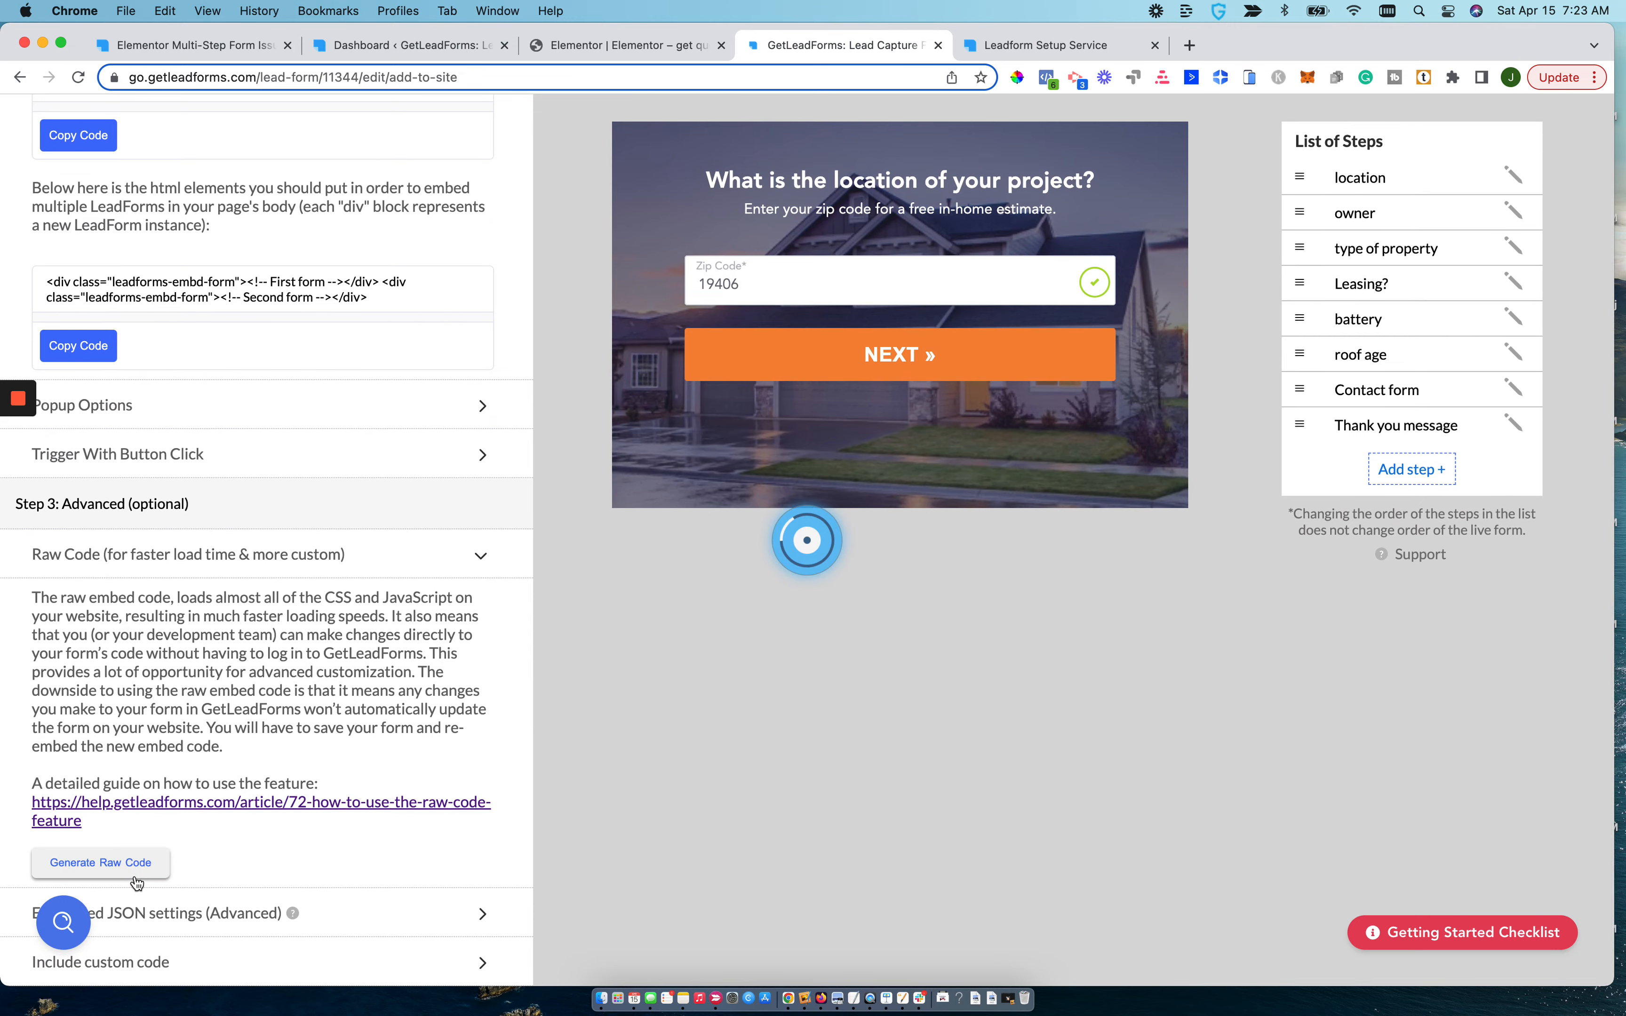
scroll(137, 881, "down", 15)
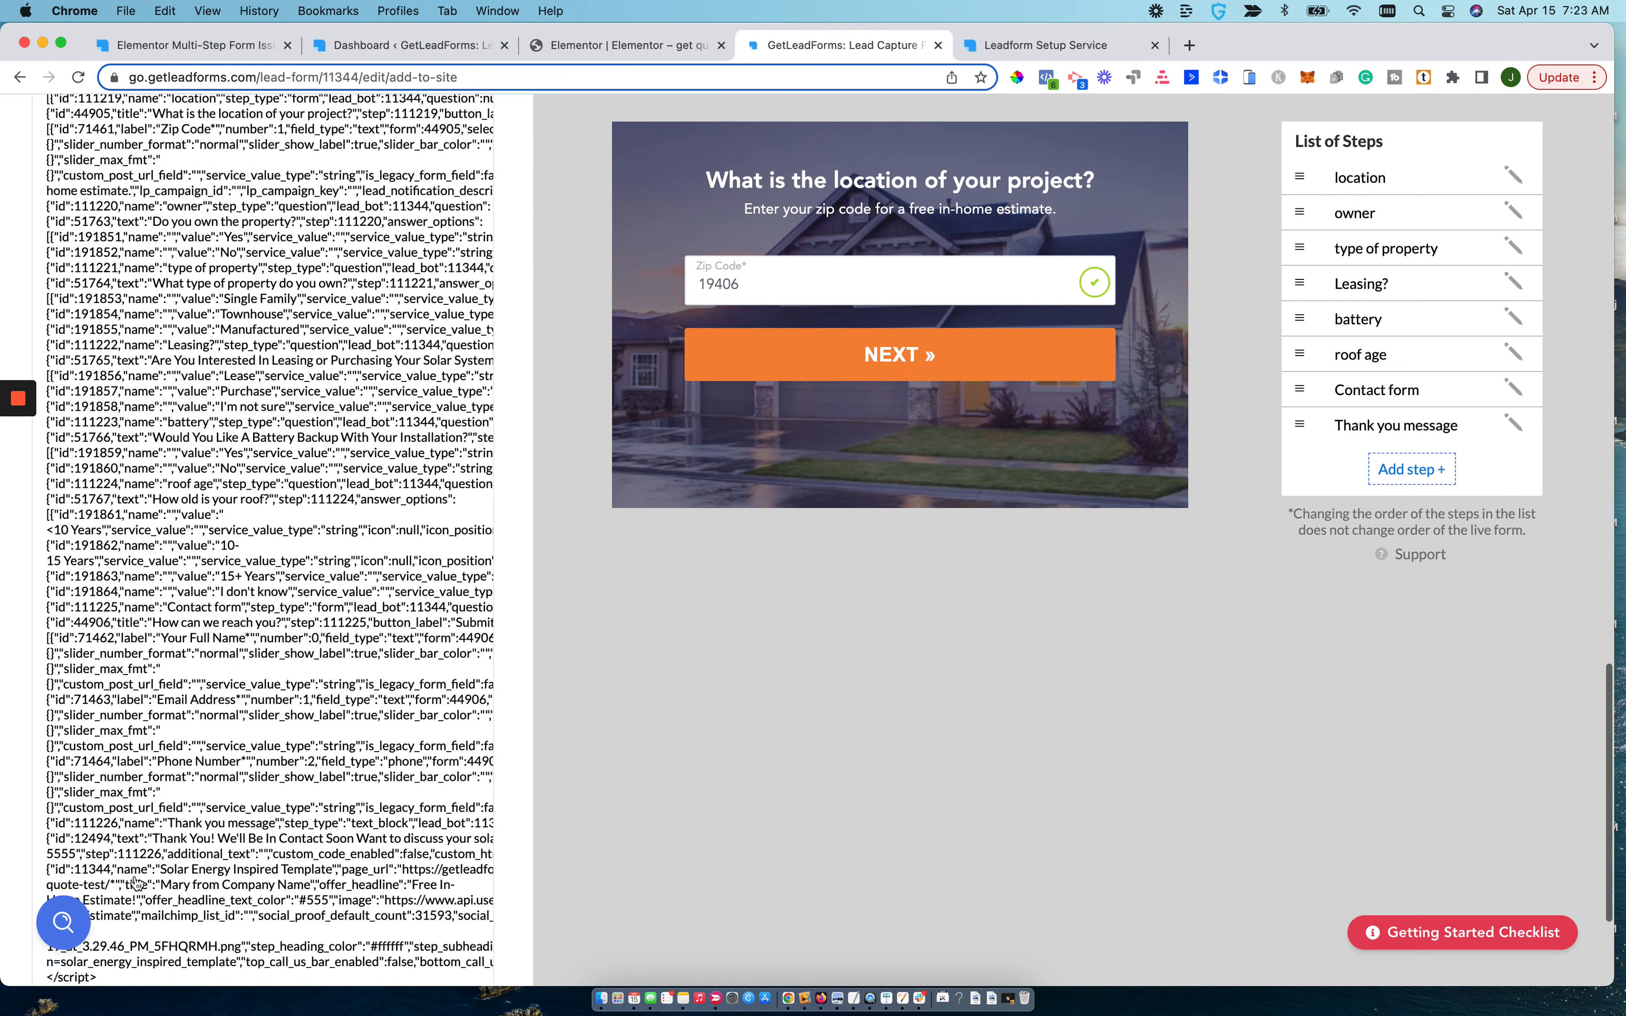
left_click(98, 867)
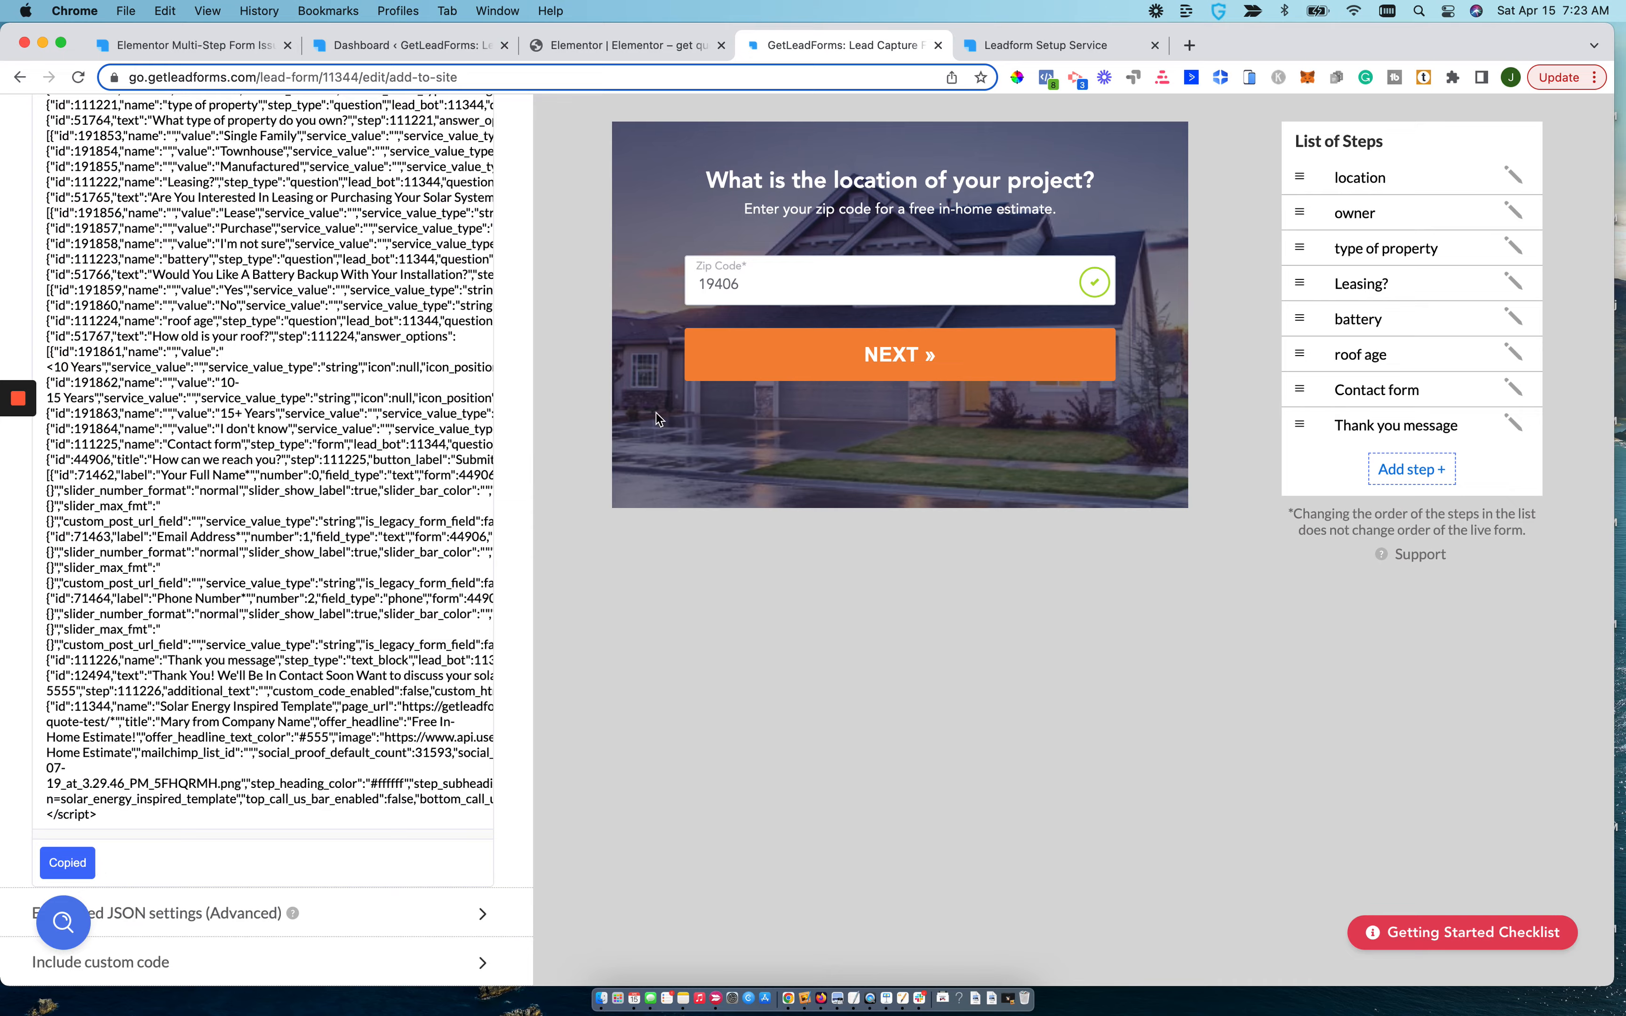
scroll(655, 413, "up", 20)
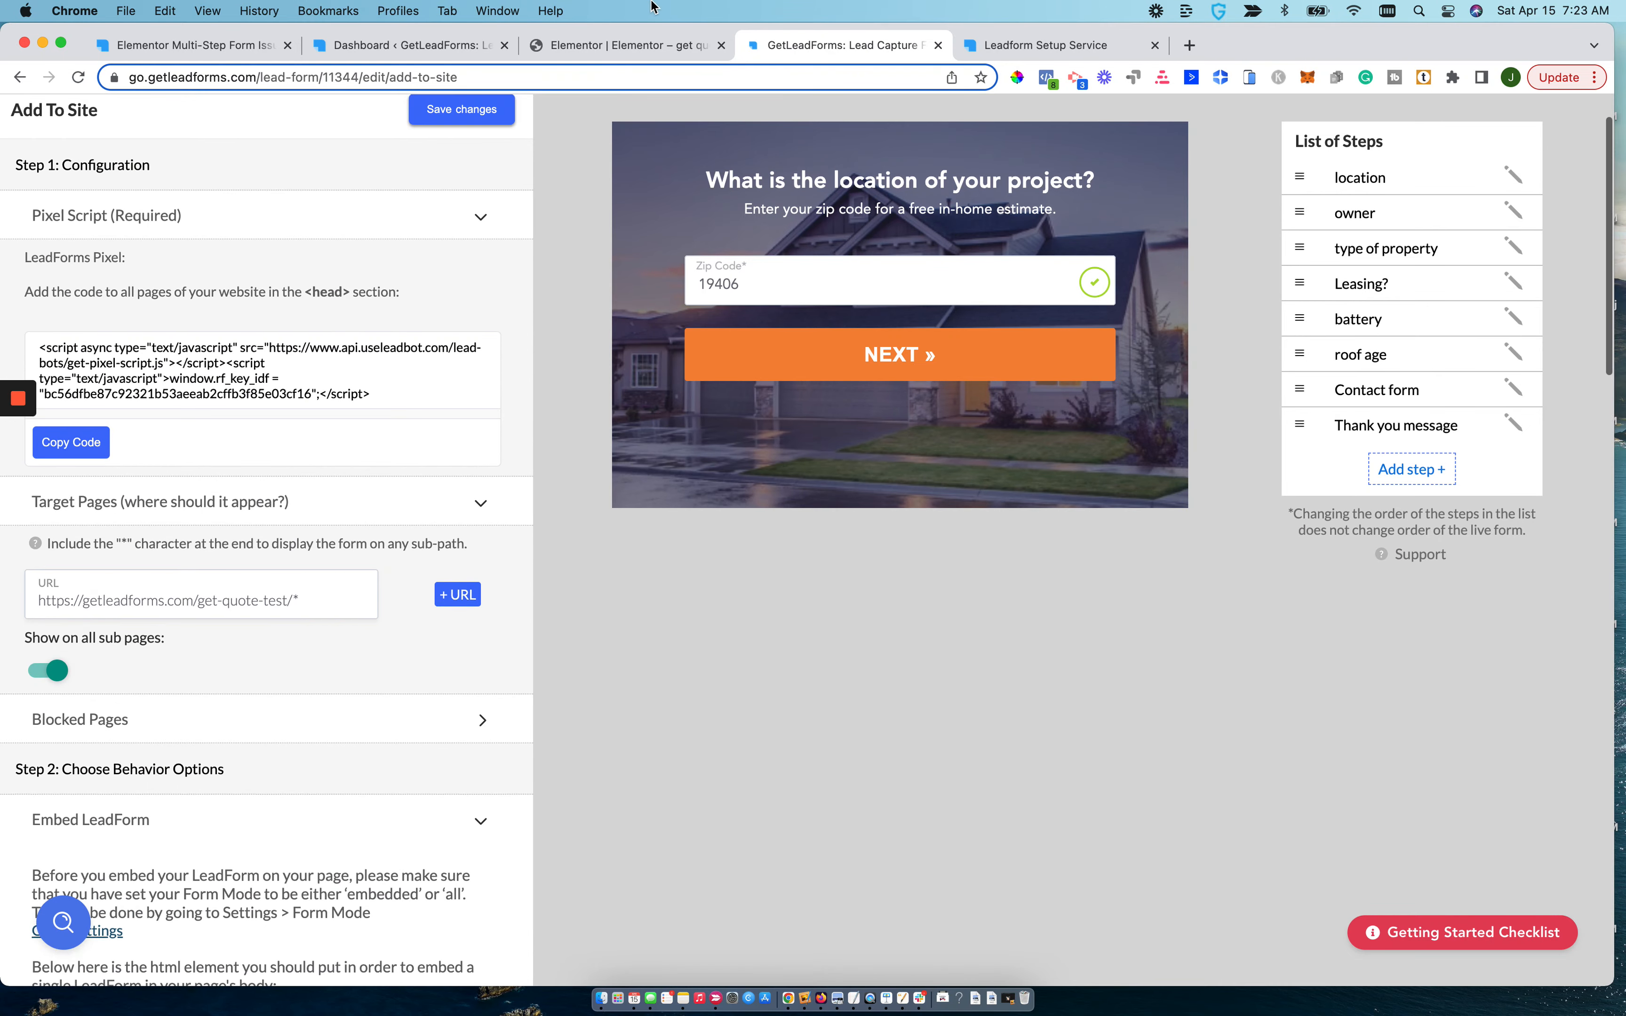
In the Elementor editor, paste the raw code on a new line below the leadforms-embd-form div in the HTML widget and update the page.
left_click(622, 49)
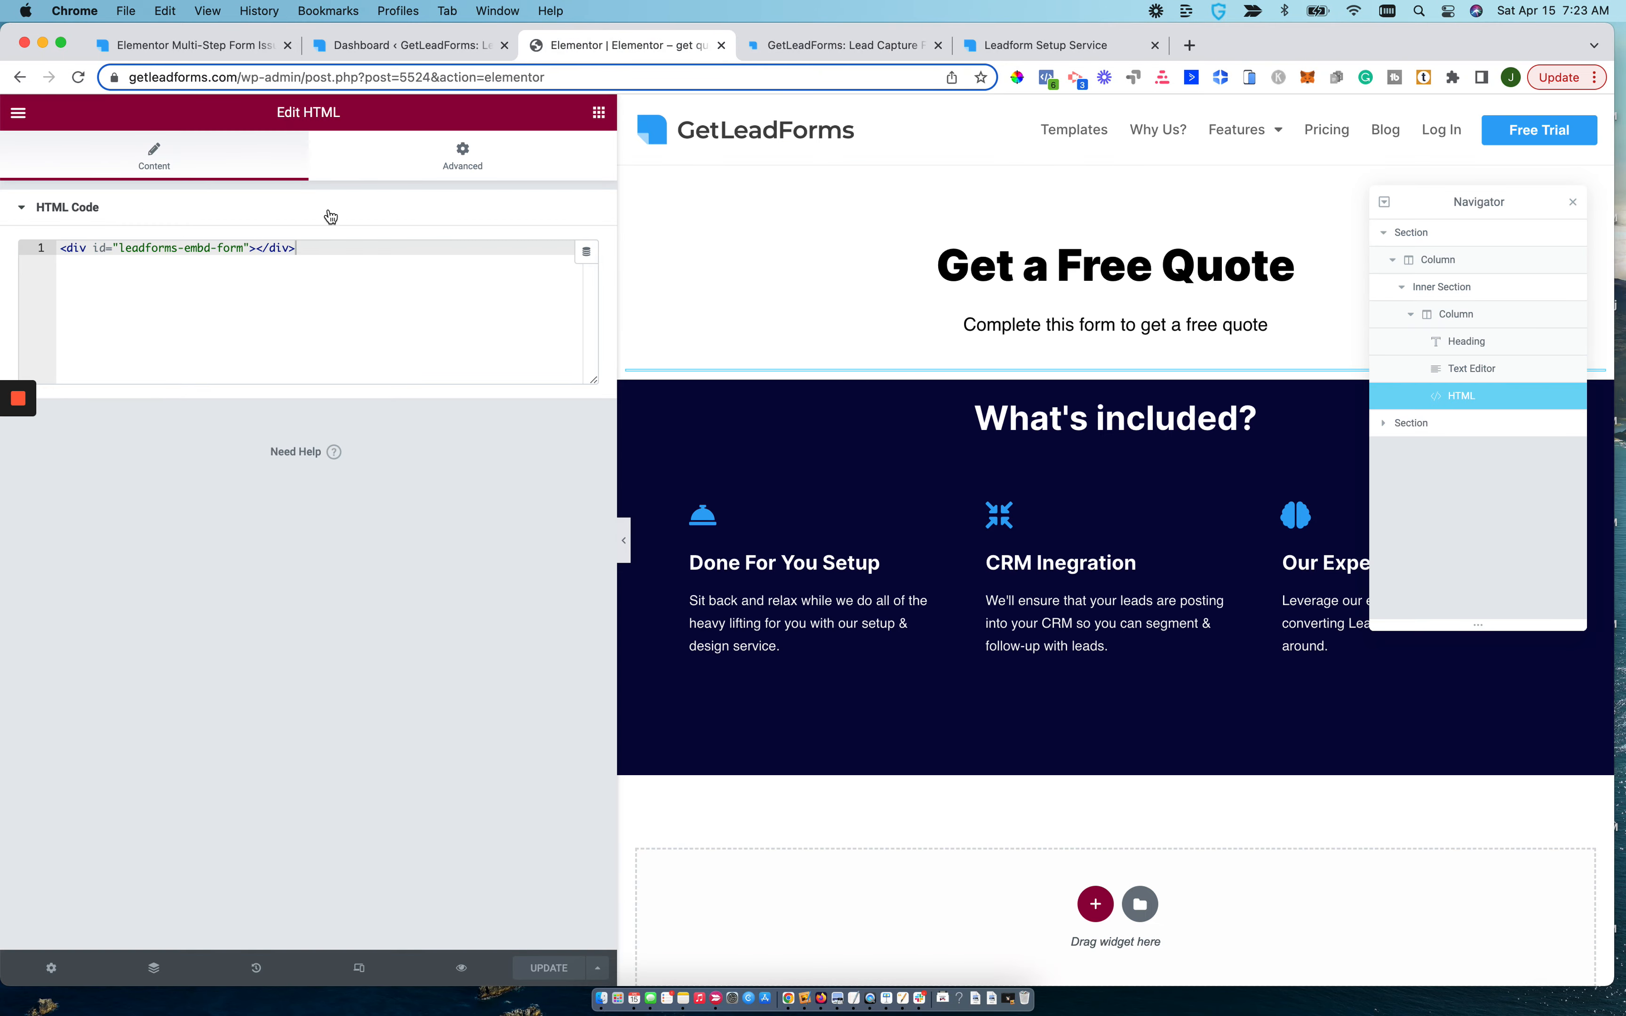
left_click(371, 249)
key("Return")
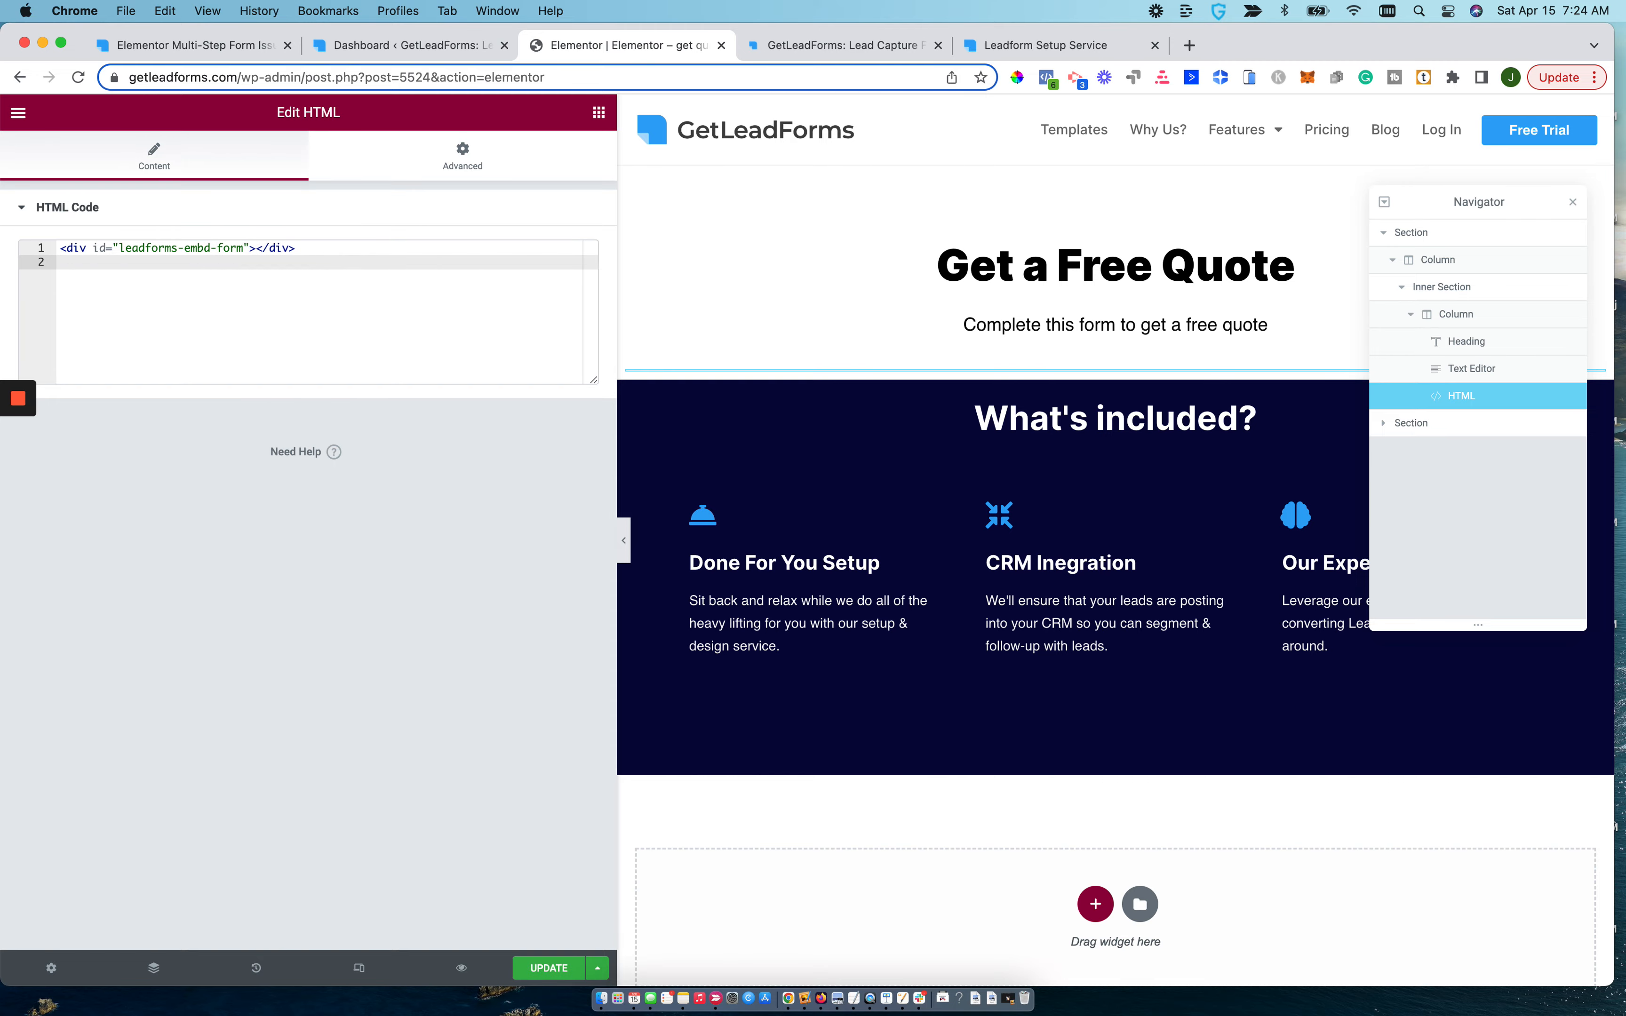
key("super+v")
scroll(440, 456, "down", 8)
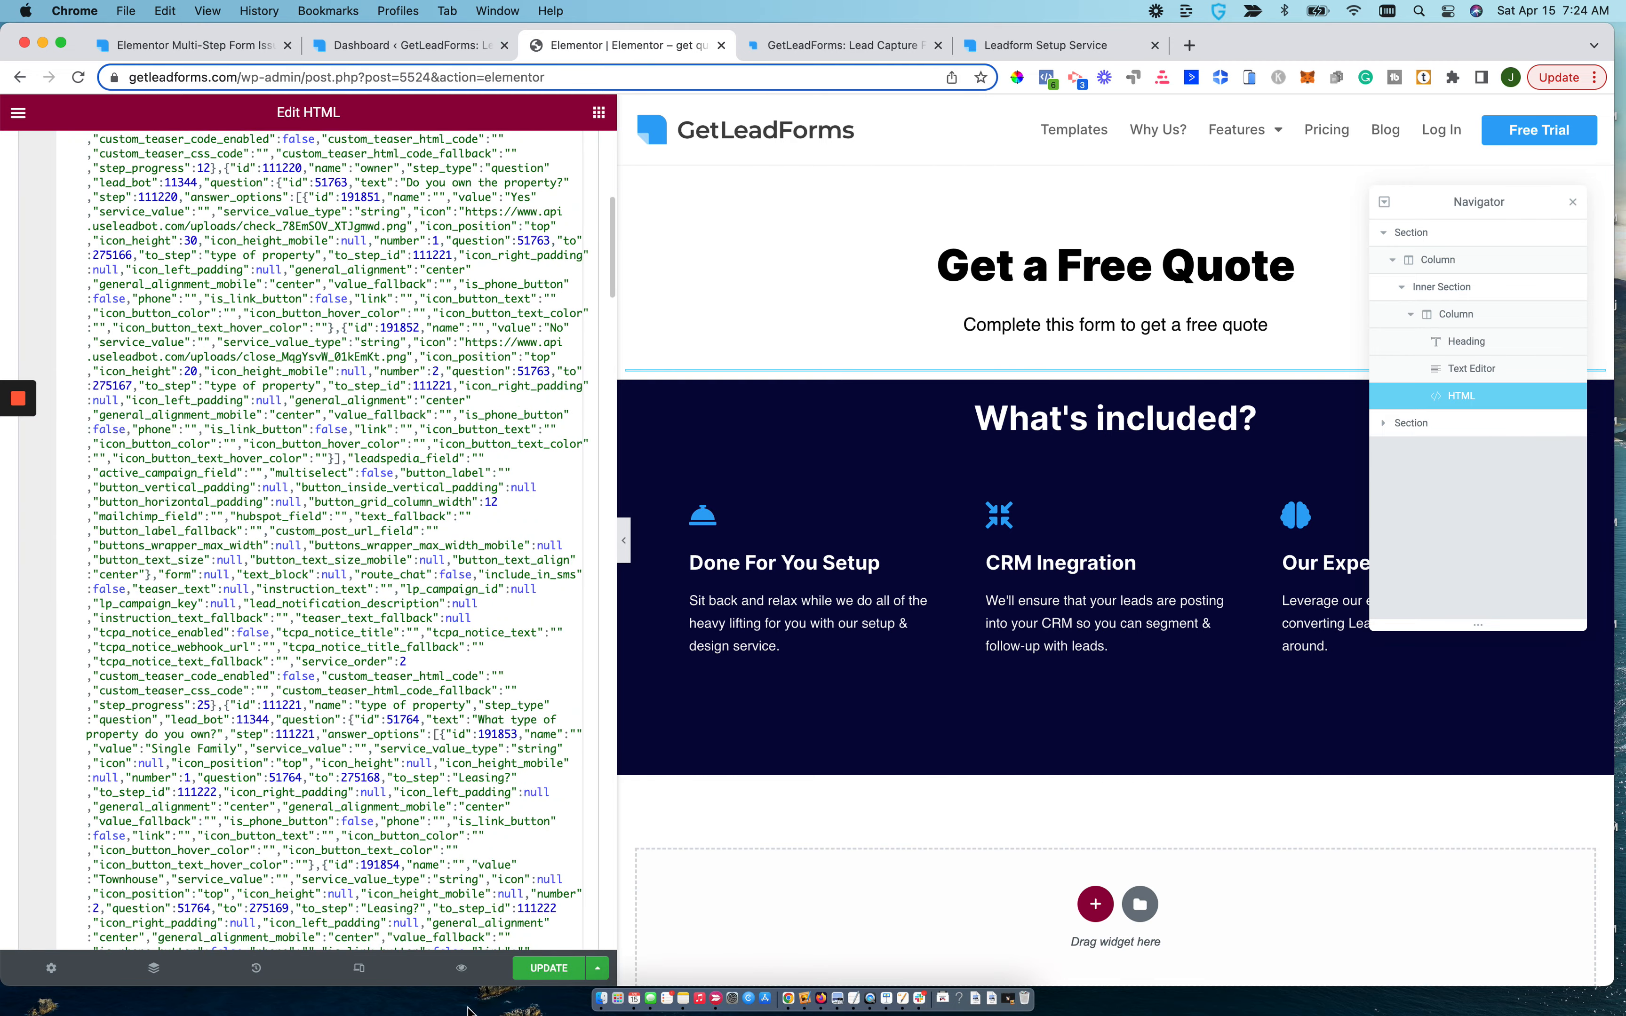
scroll(444, 825, "down", 15)
left_click(549, 968)
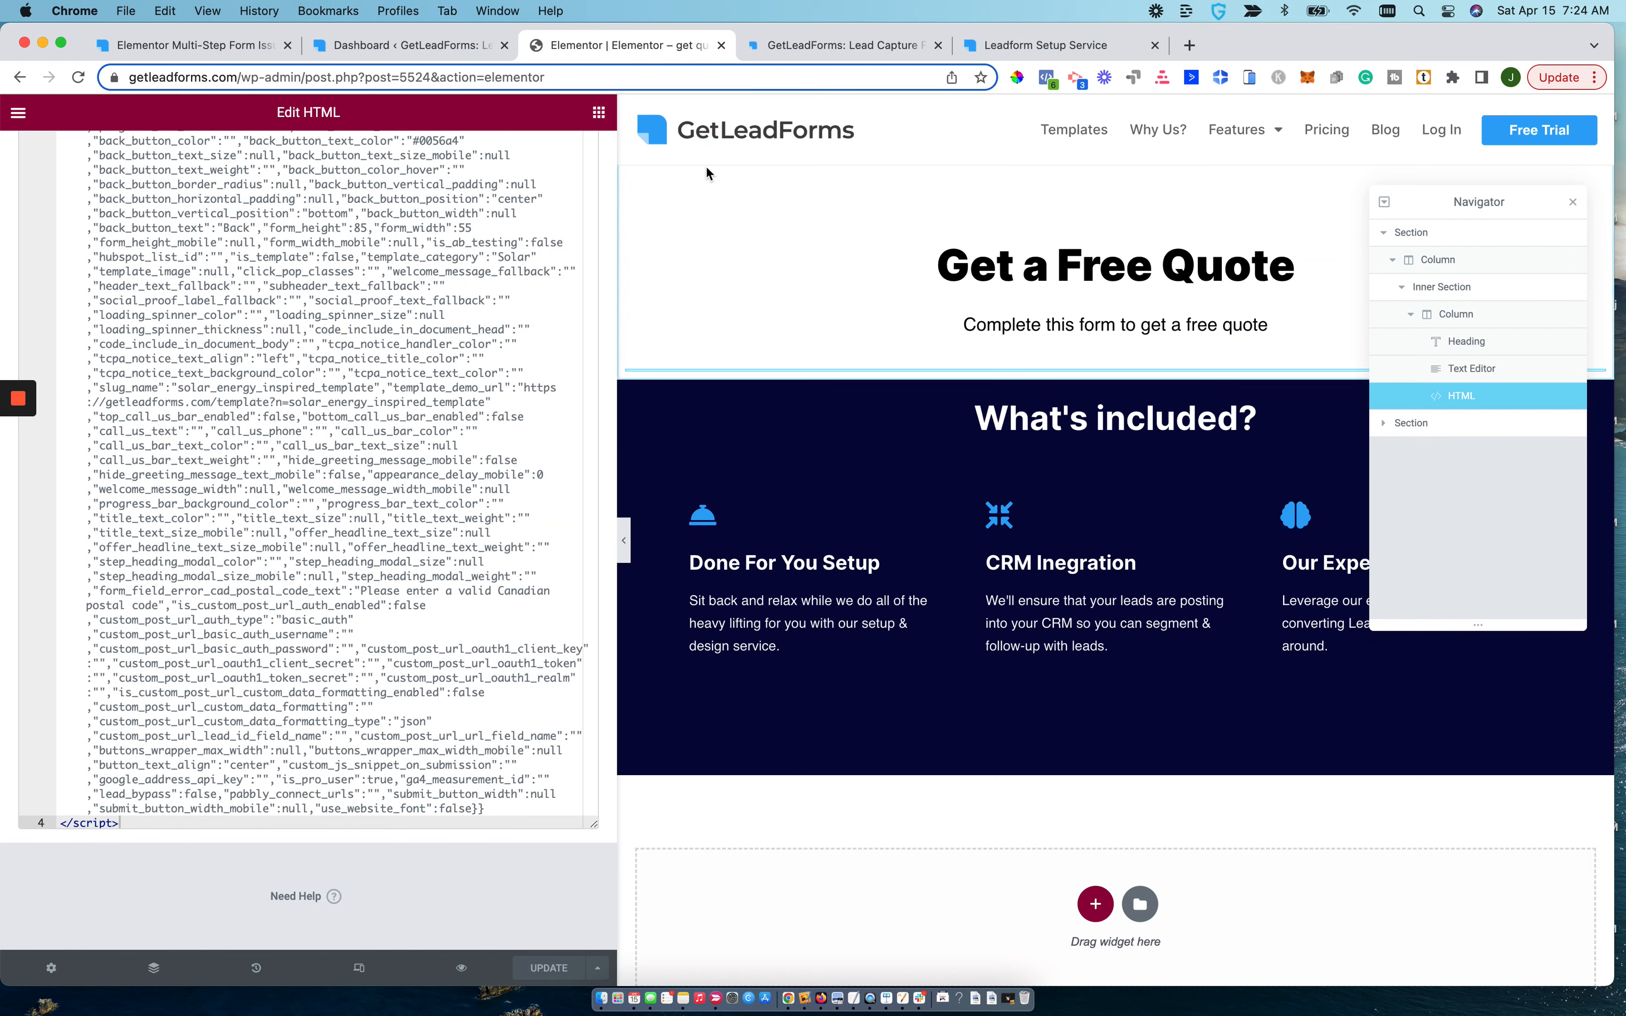
Reload the live quote page and submit zip code 19064 in the embedded form's first step.
left_click(1026, 45)
left_click(644, 84)
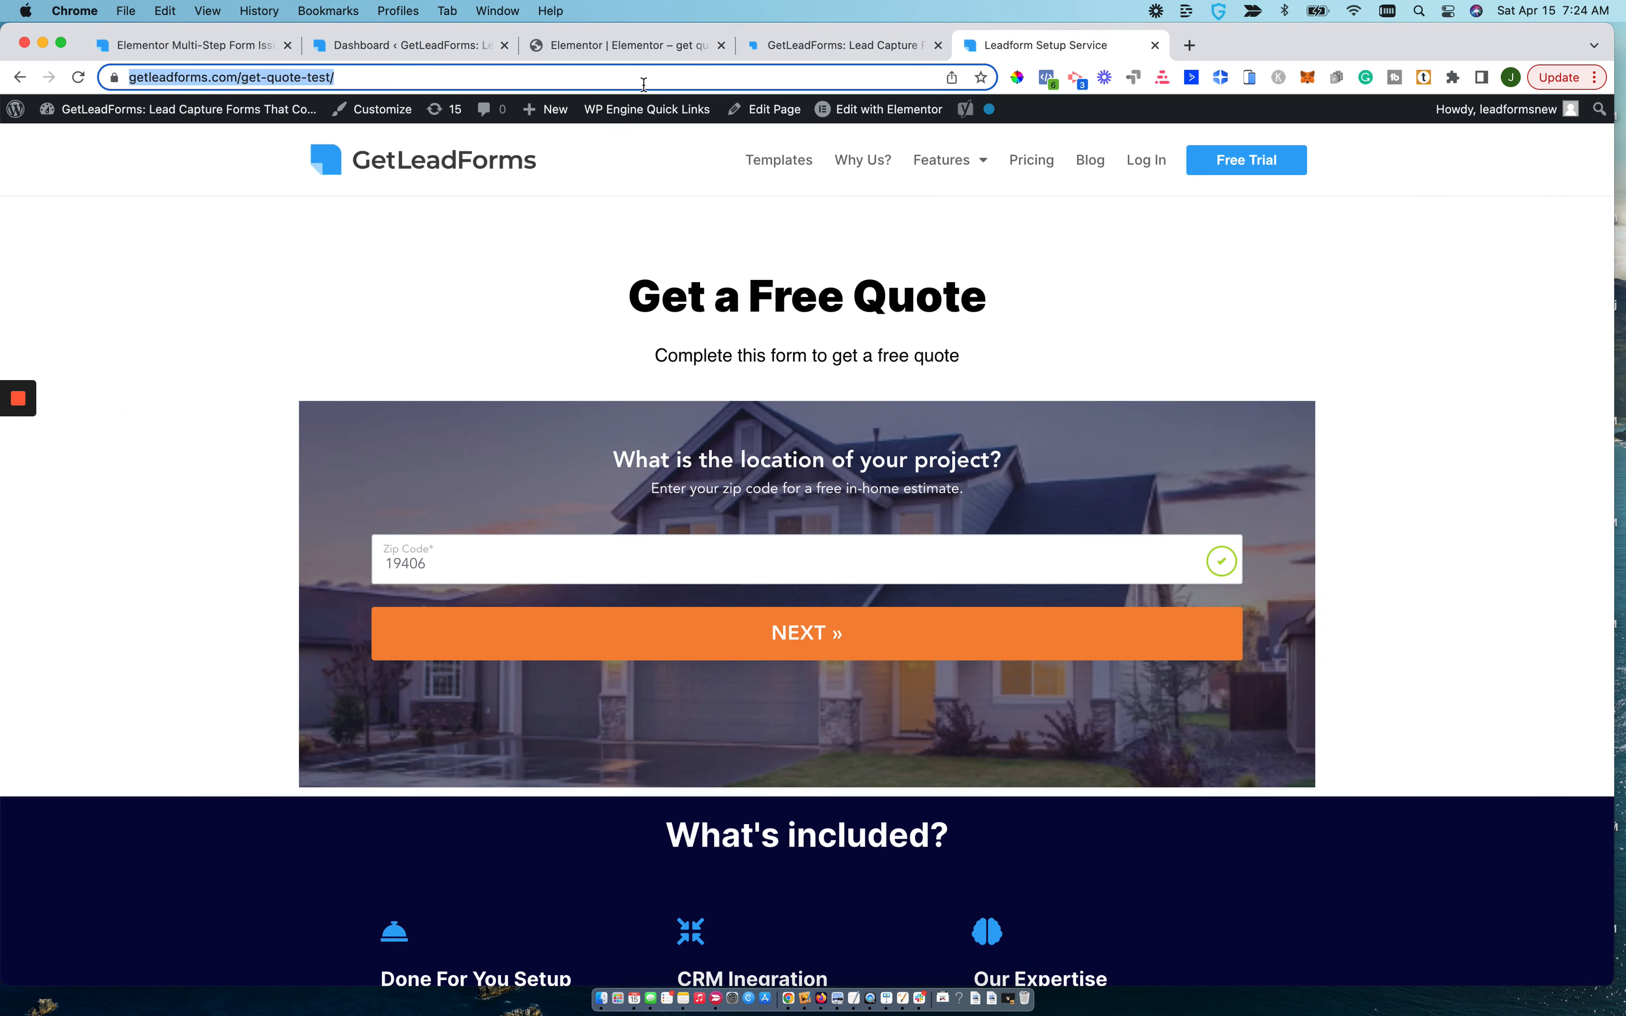
key("Return")
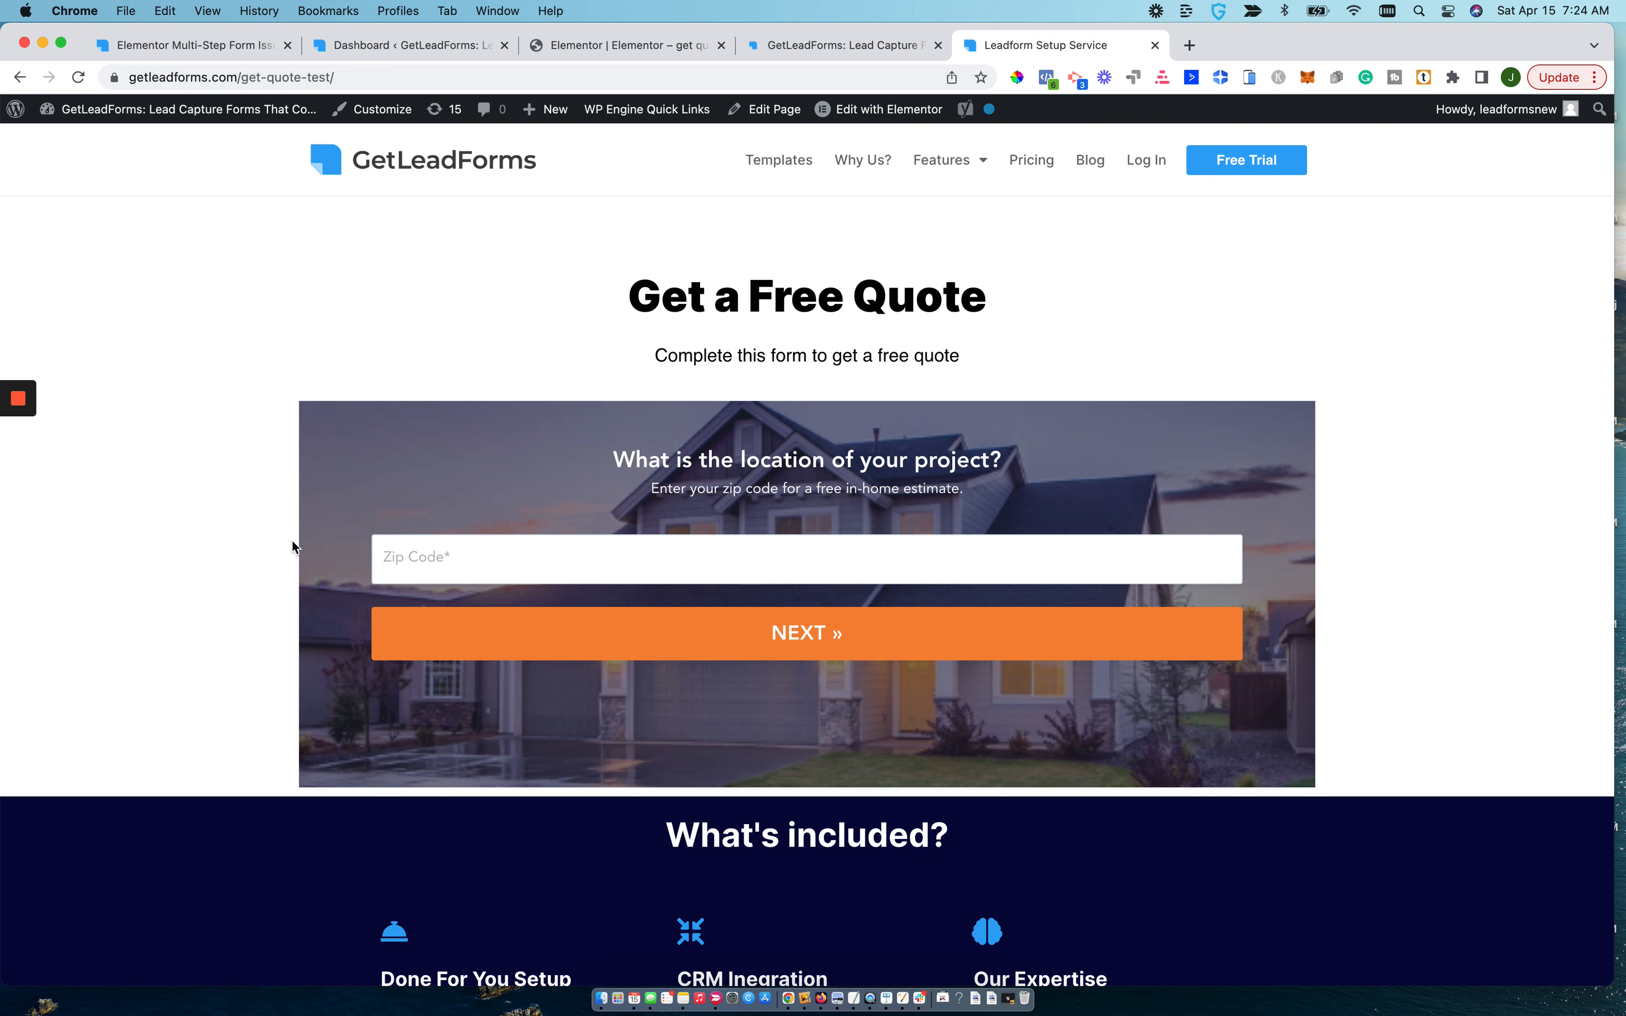
left_click(408, 559)
type("19064")
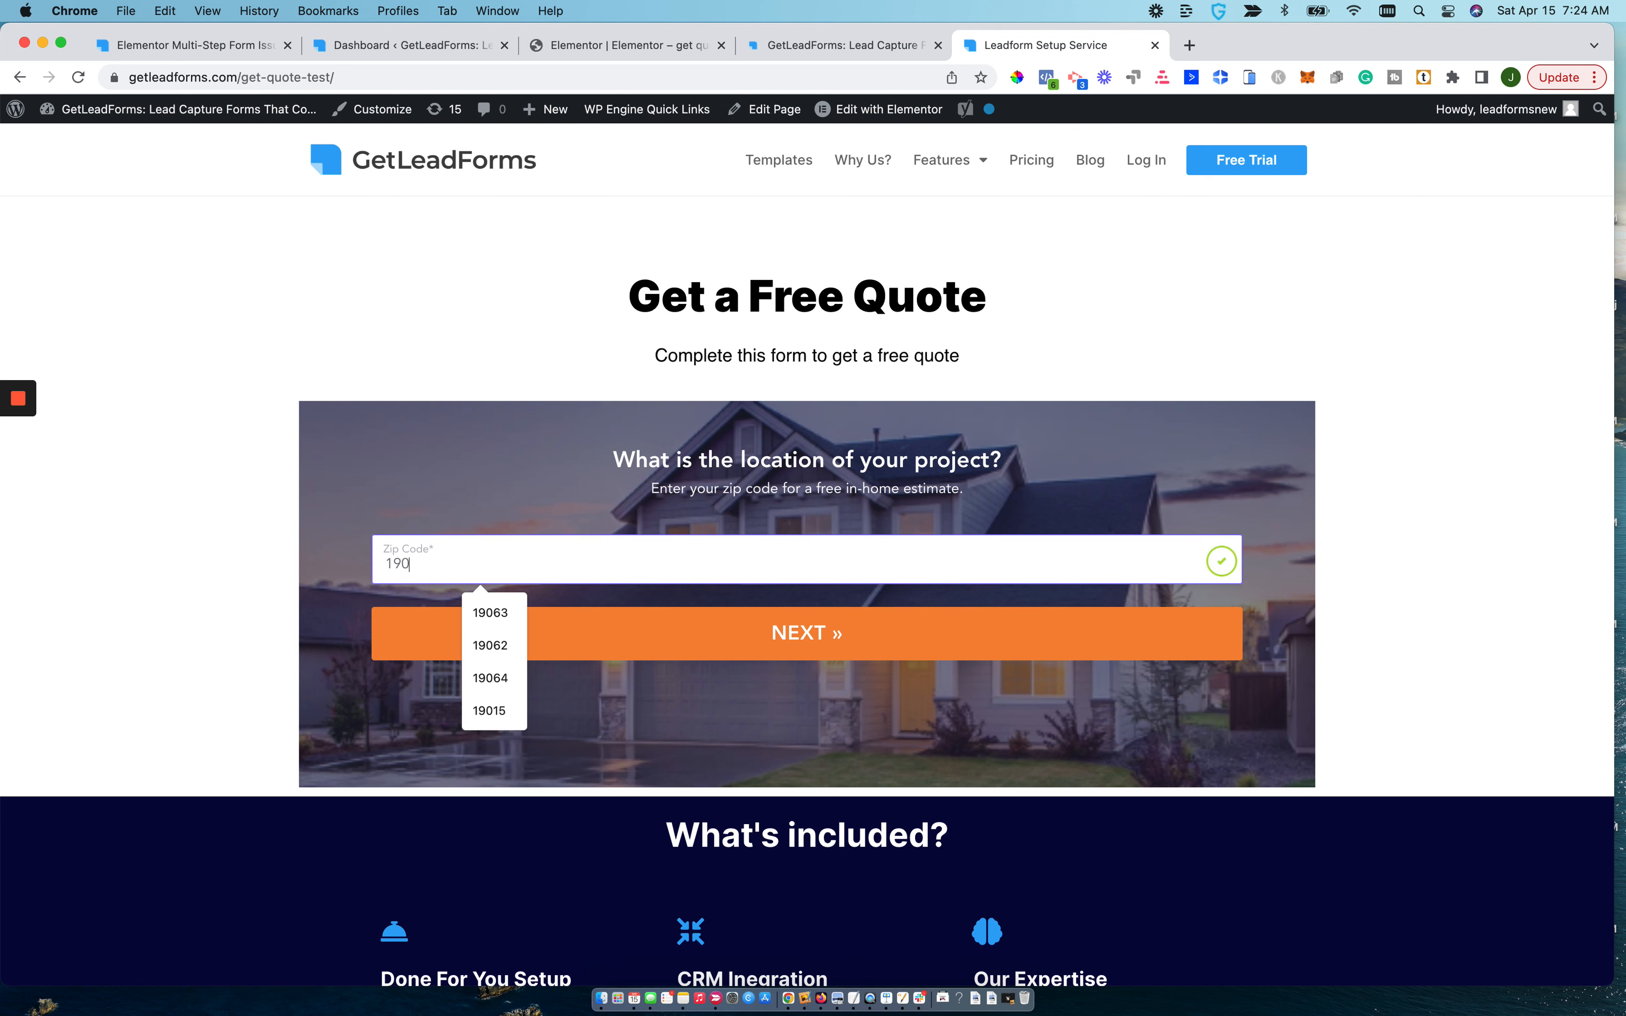
left_click(586, 642)
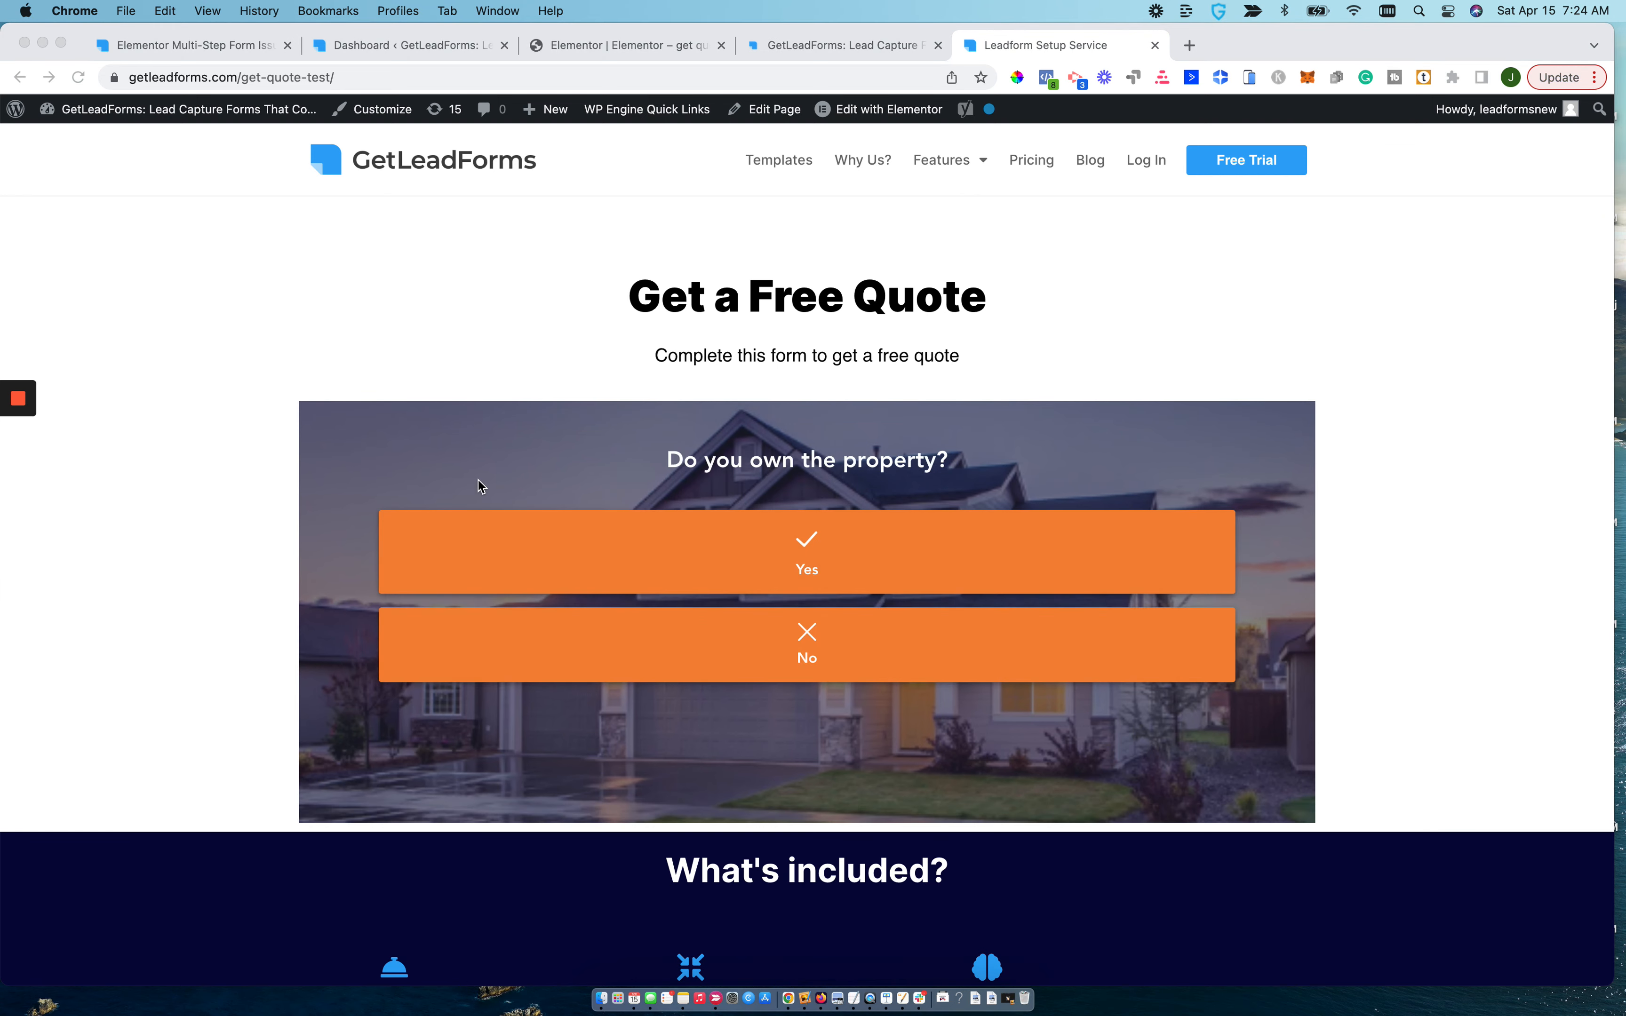
Review the pixel script, the target page URL and the single-form embed code in the GetLeadForms publishing settings.
left_click(800, 45)
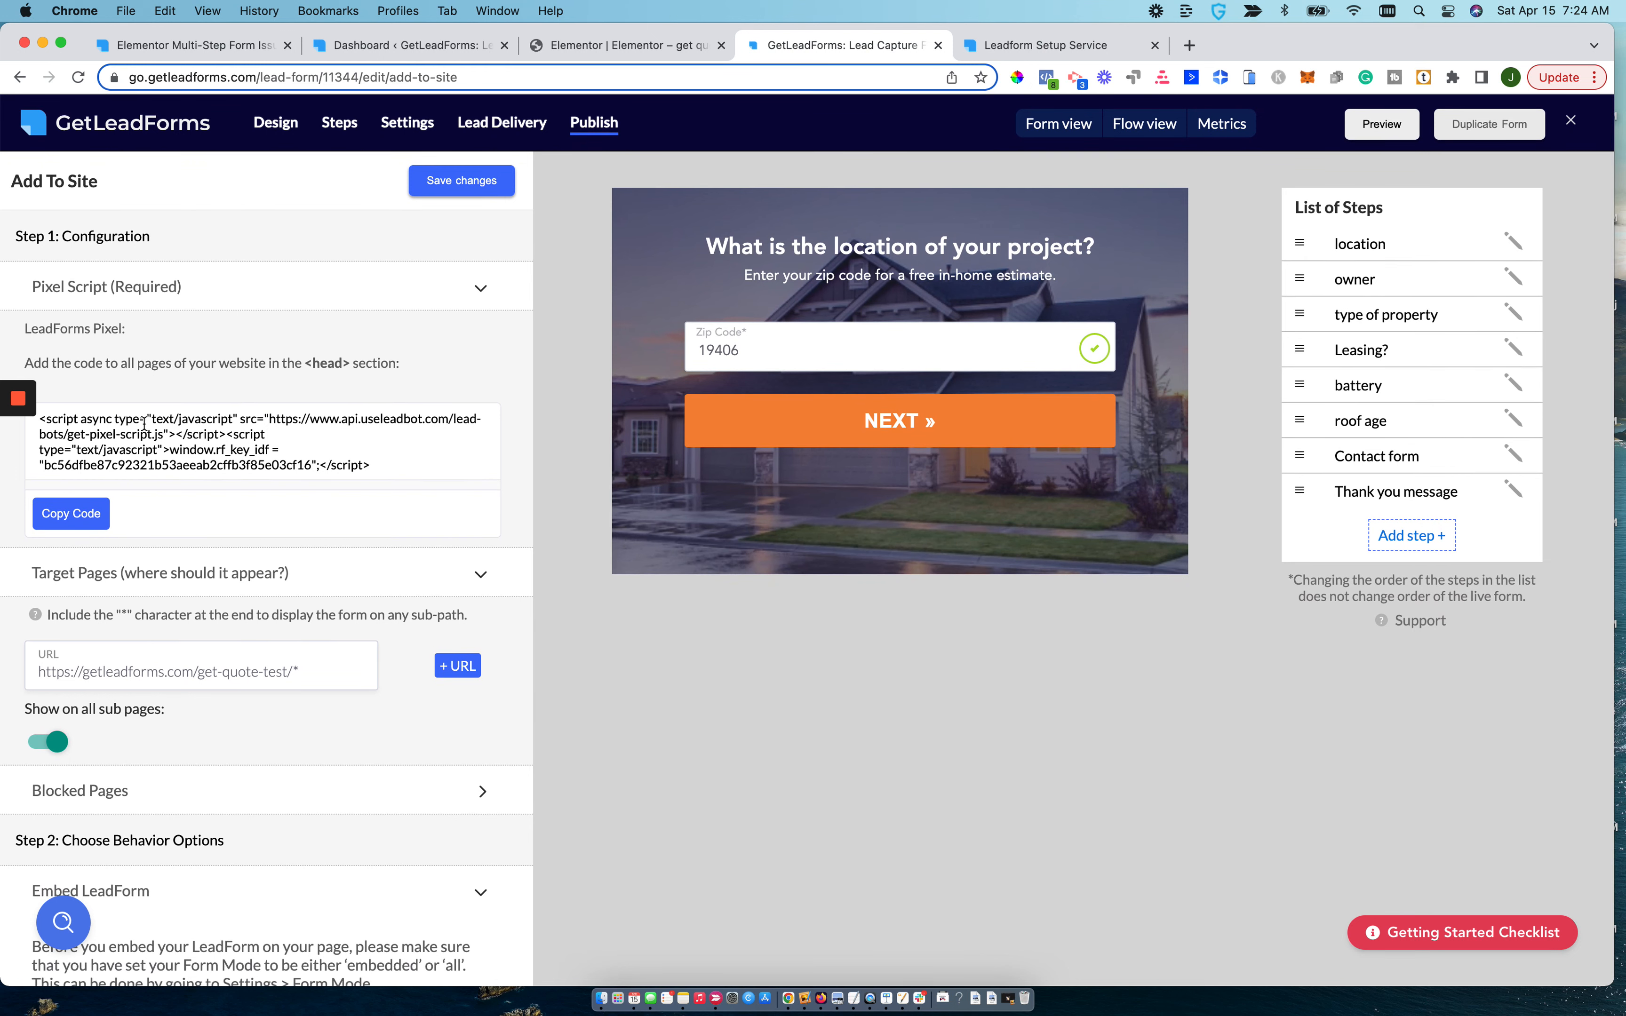
triple_click(158, 422)
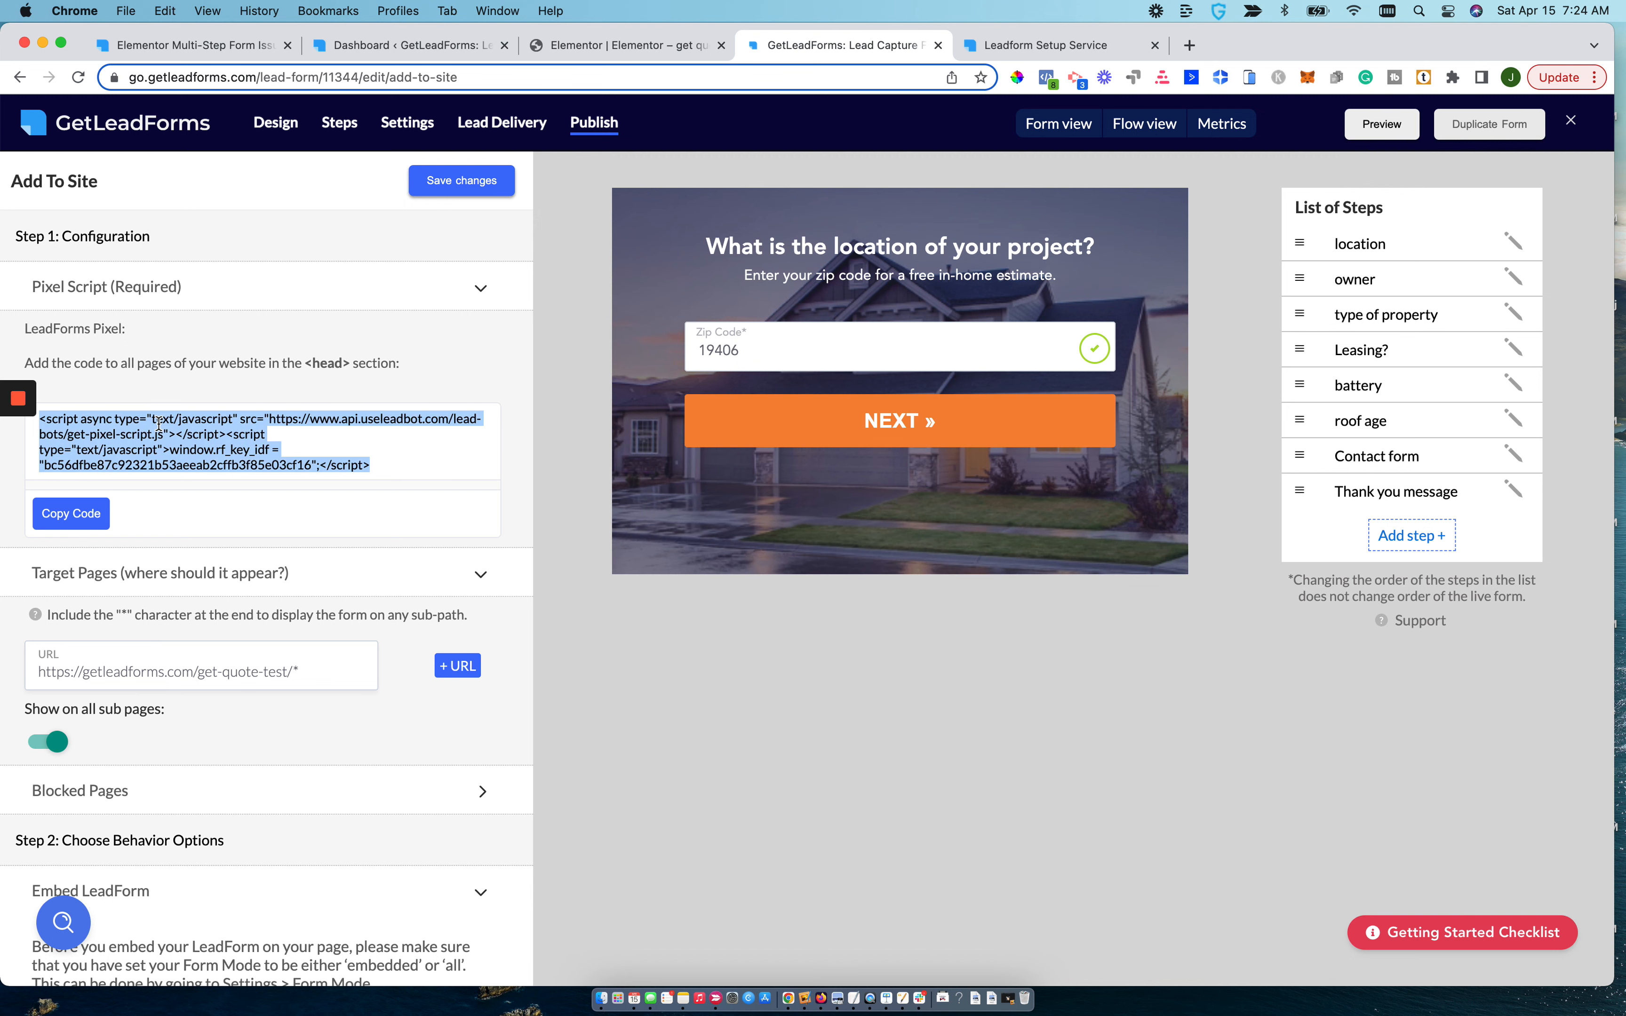
scroll(159, 423, "down", 3)
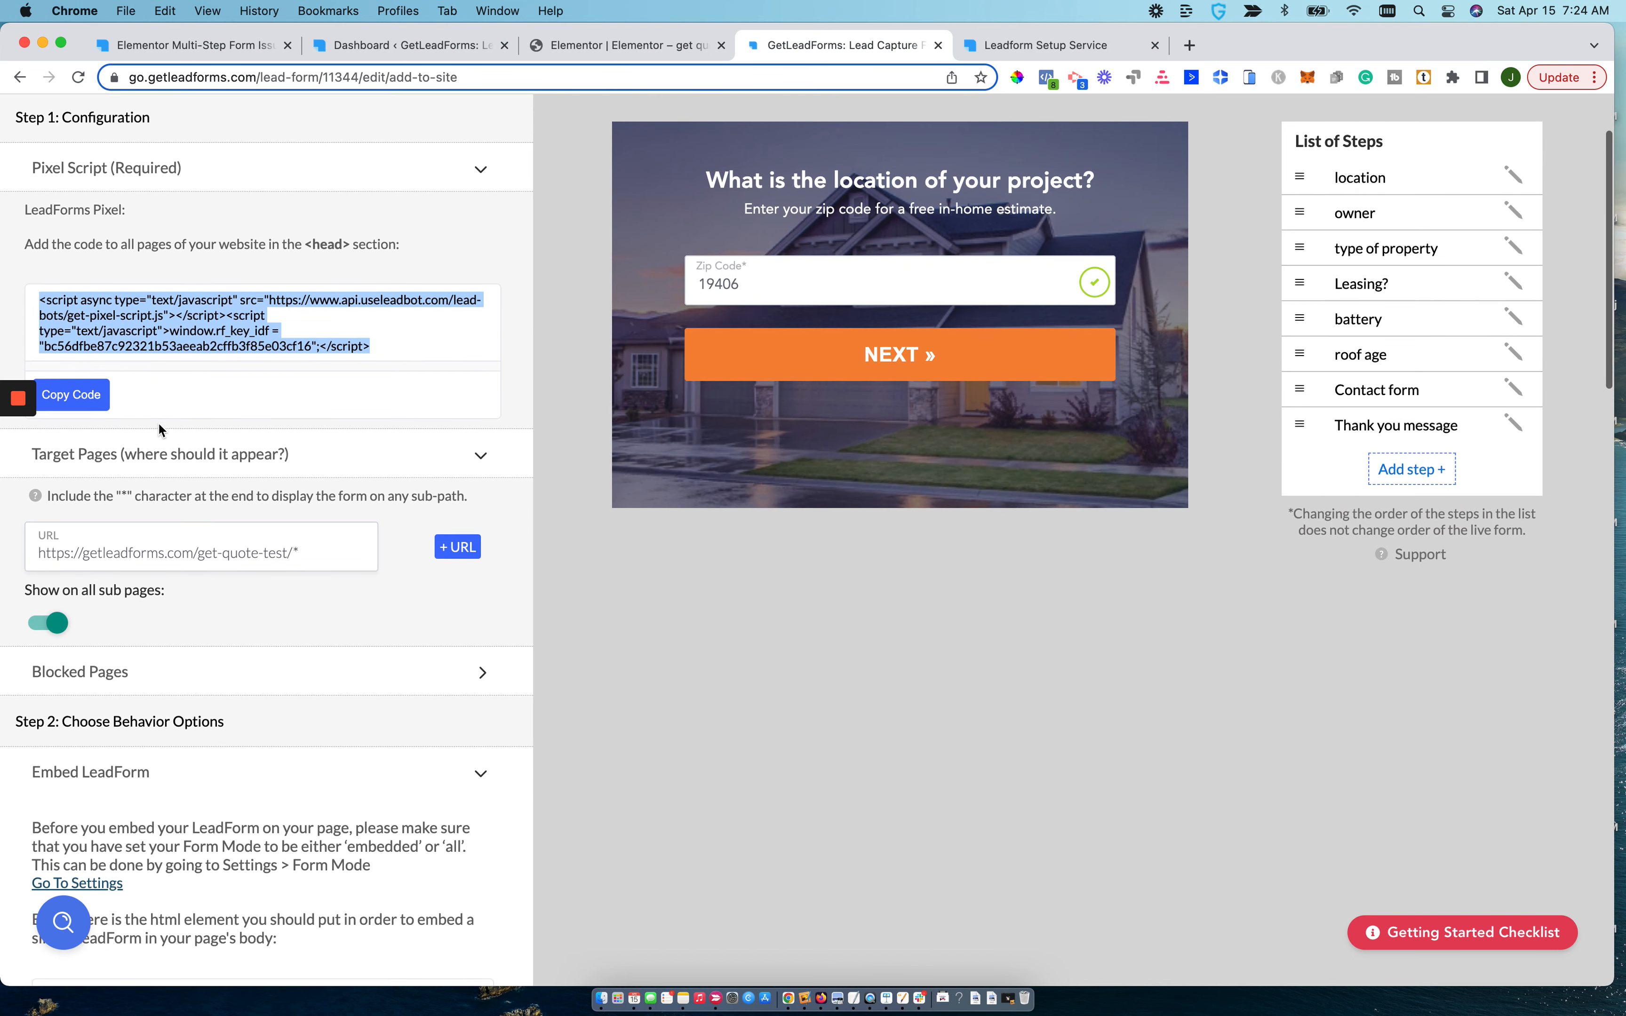
triple_click(127, 481)
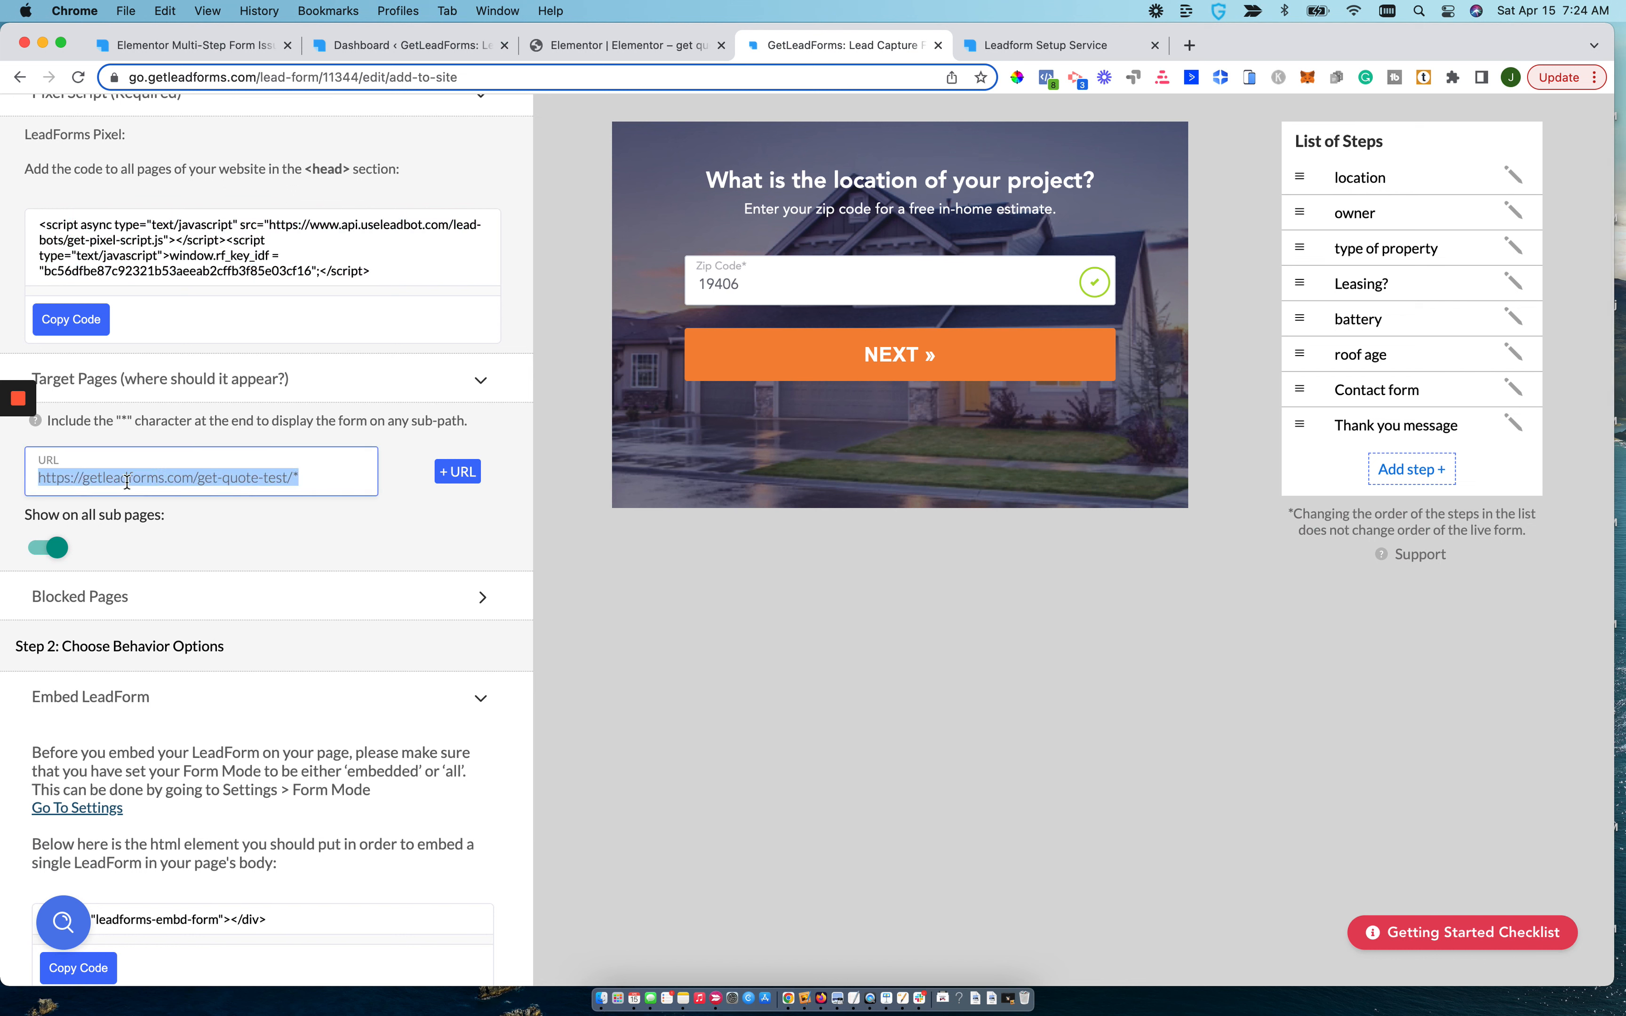
scroll(127, 482, "down", 7)
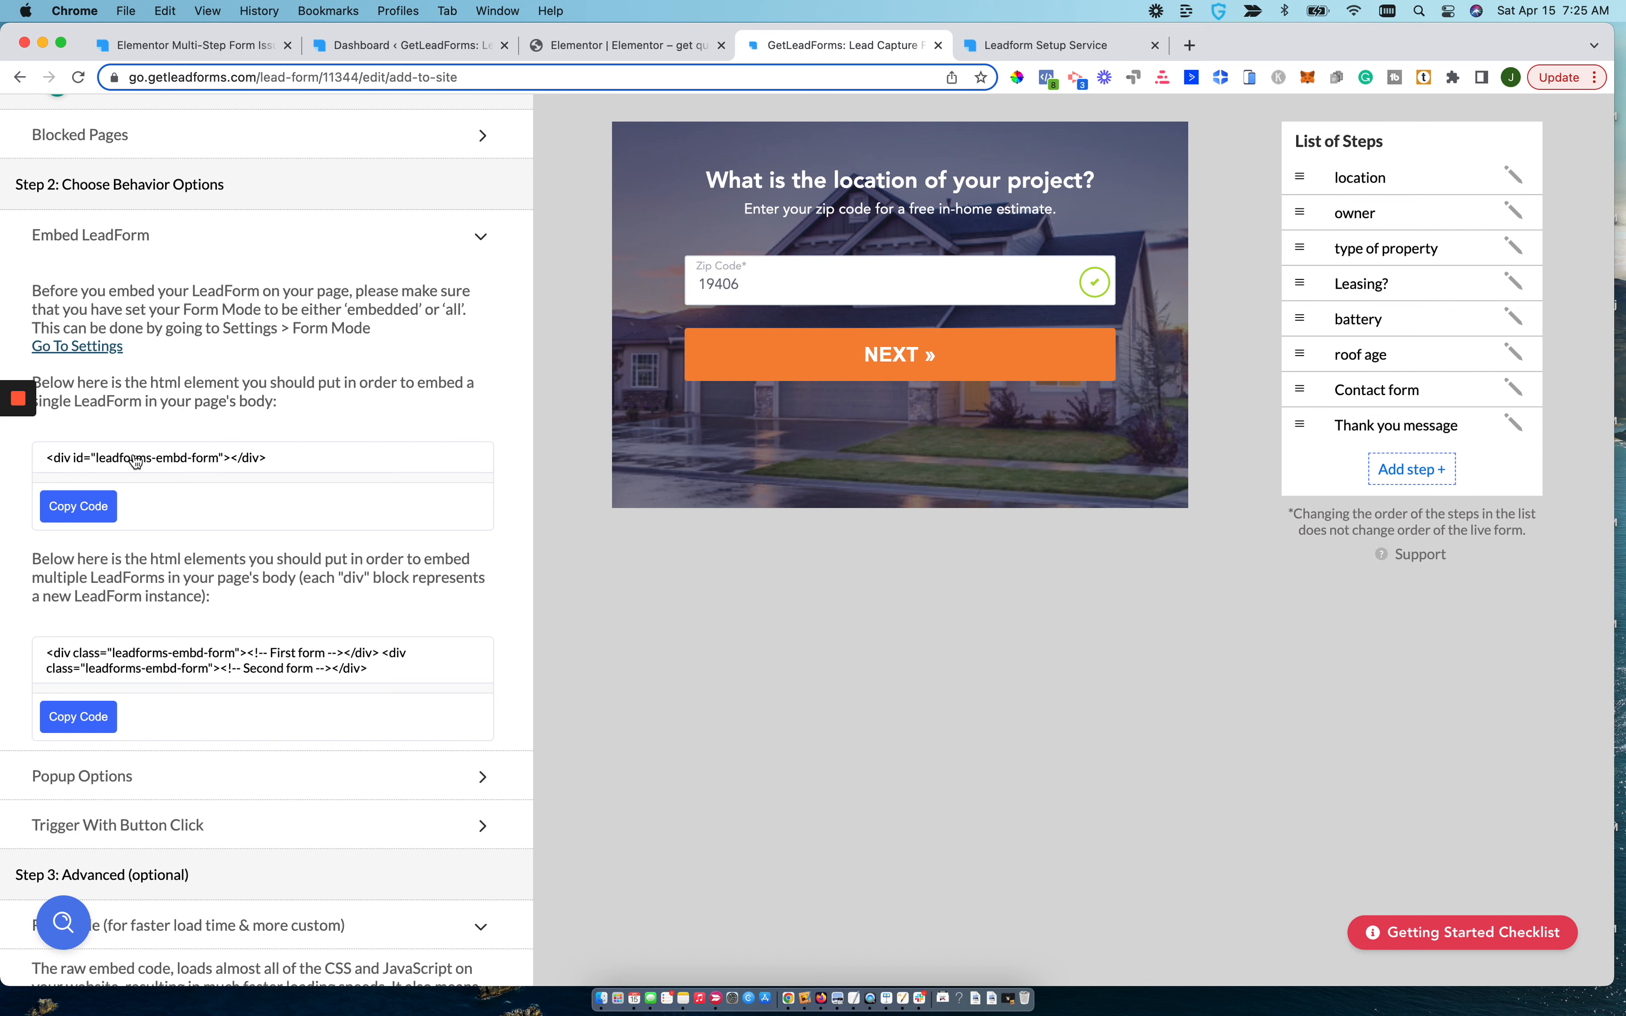
scroll(135, 461, "up", 10)
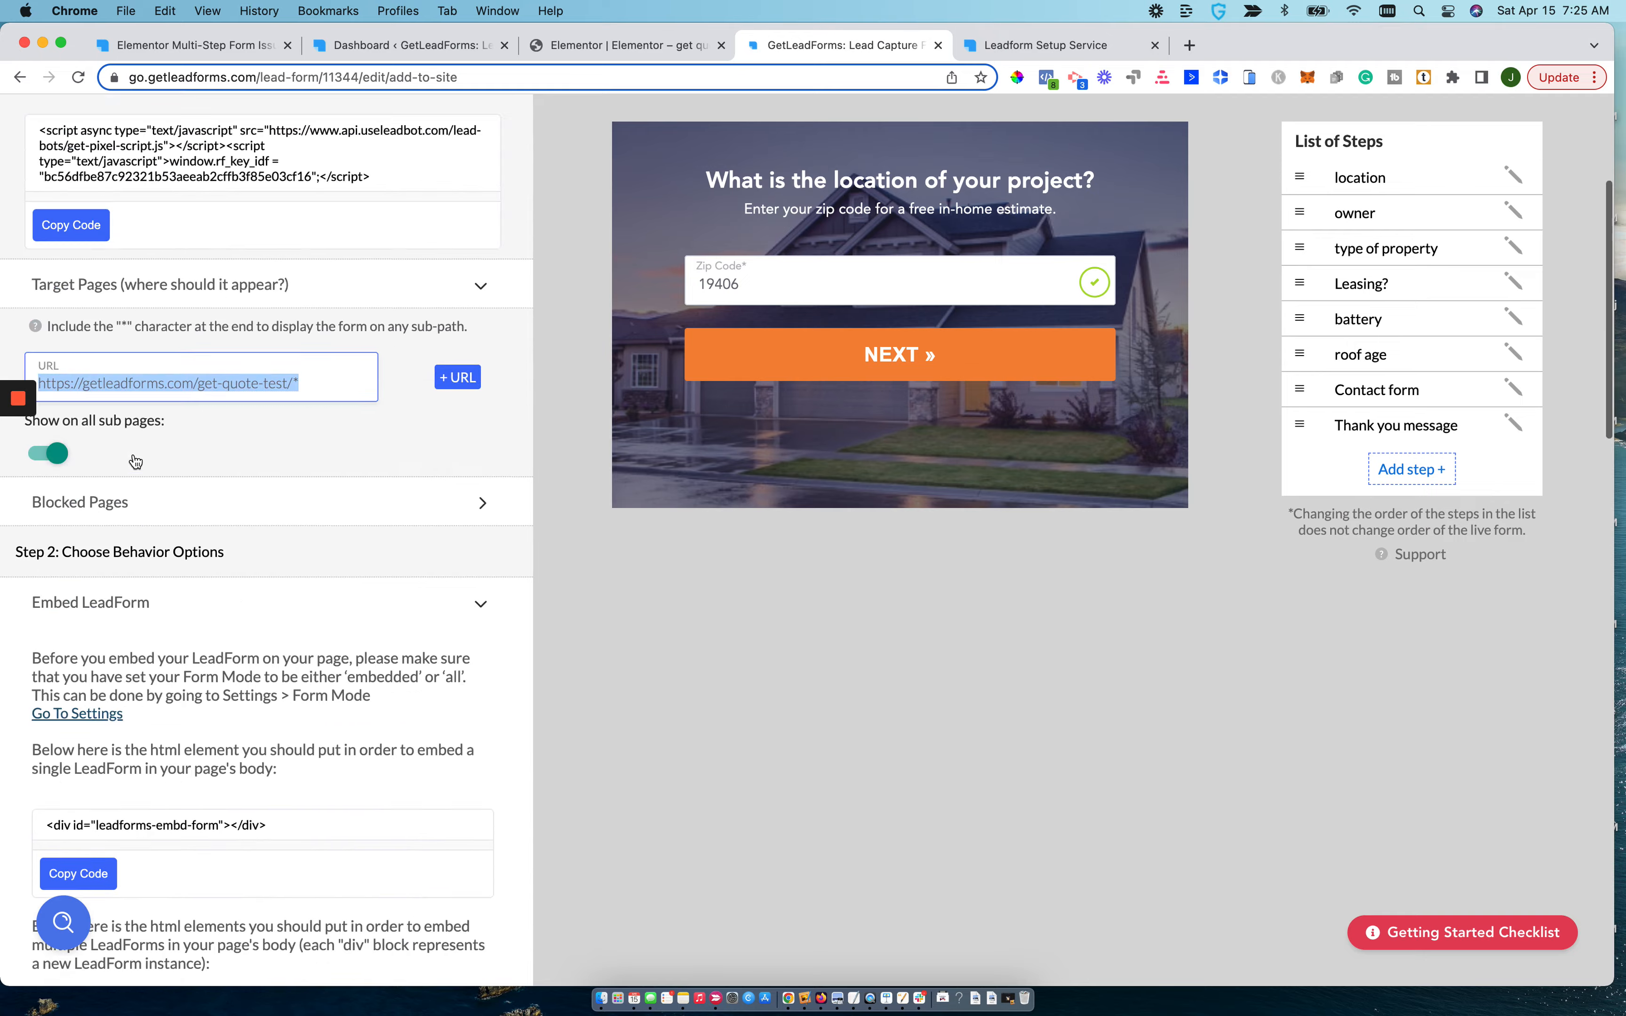
Switch the form mode from Embedded to Popup in the form's settings.
left_click(425, 135)
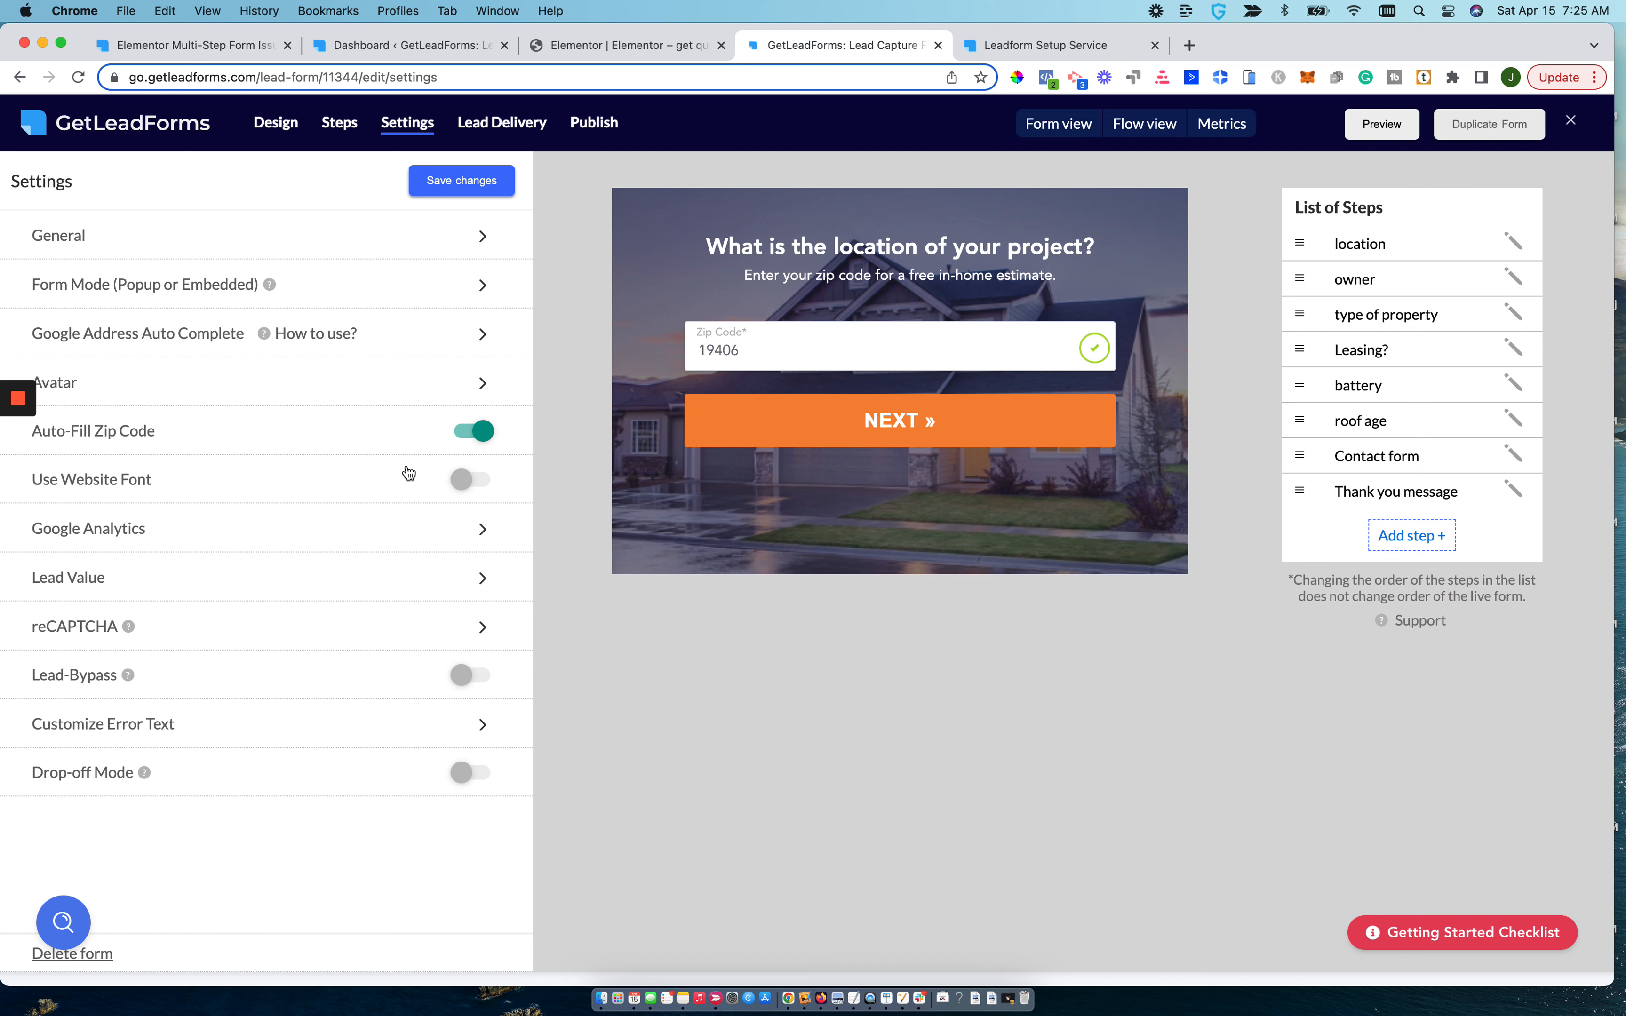
left_click(369, 299)
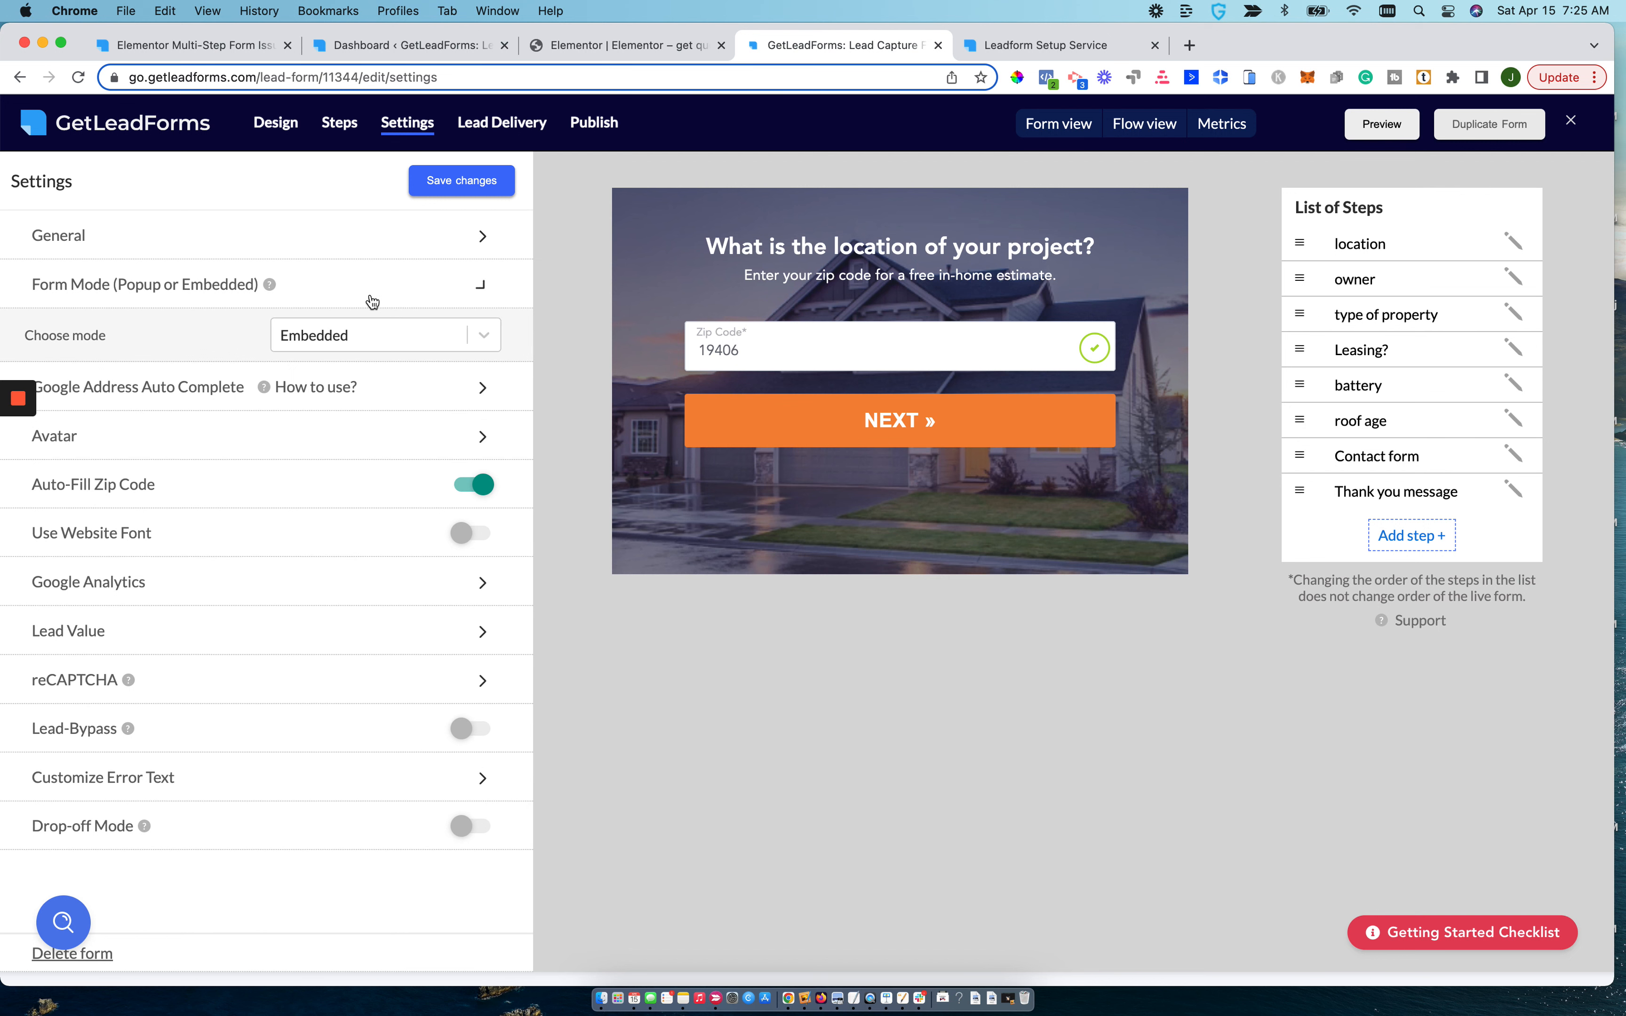
left_click(392, 342)
left_click(345, 420)
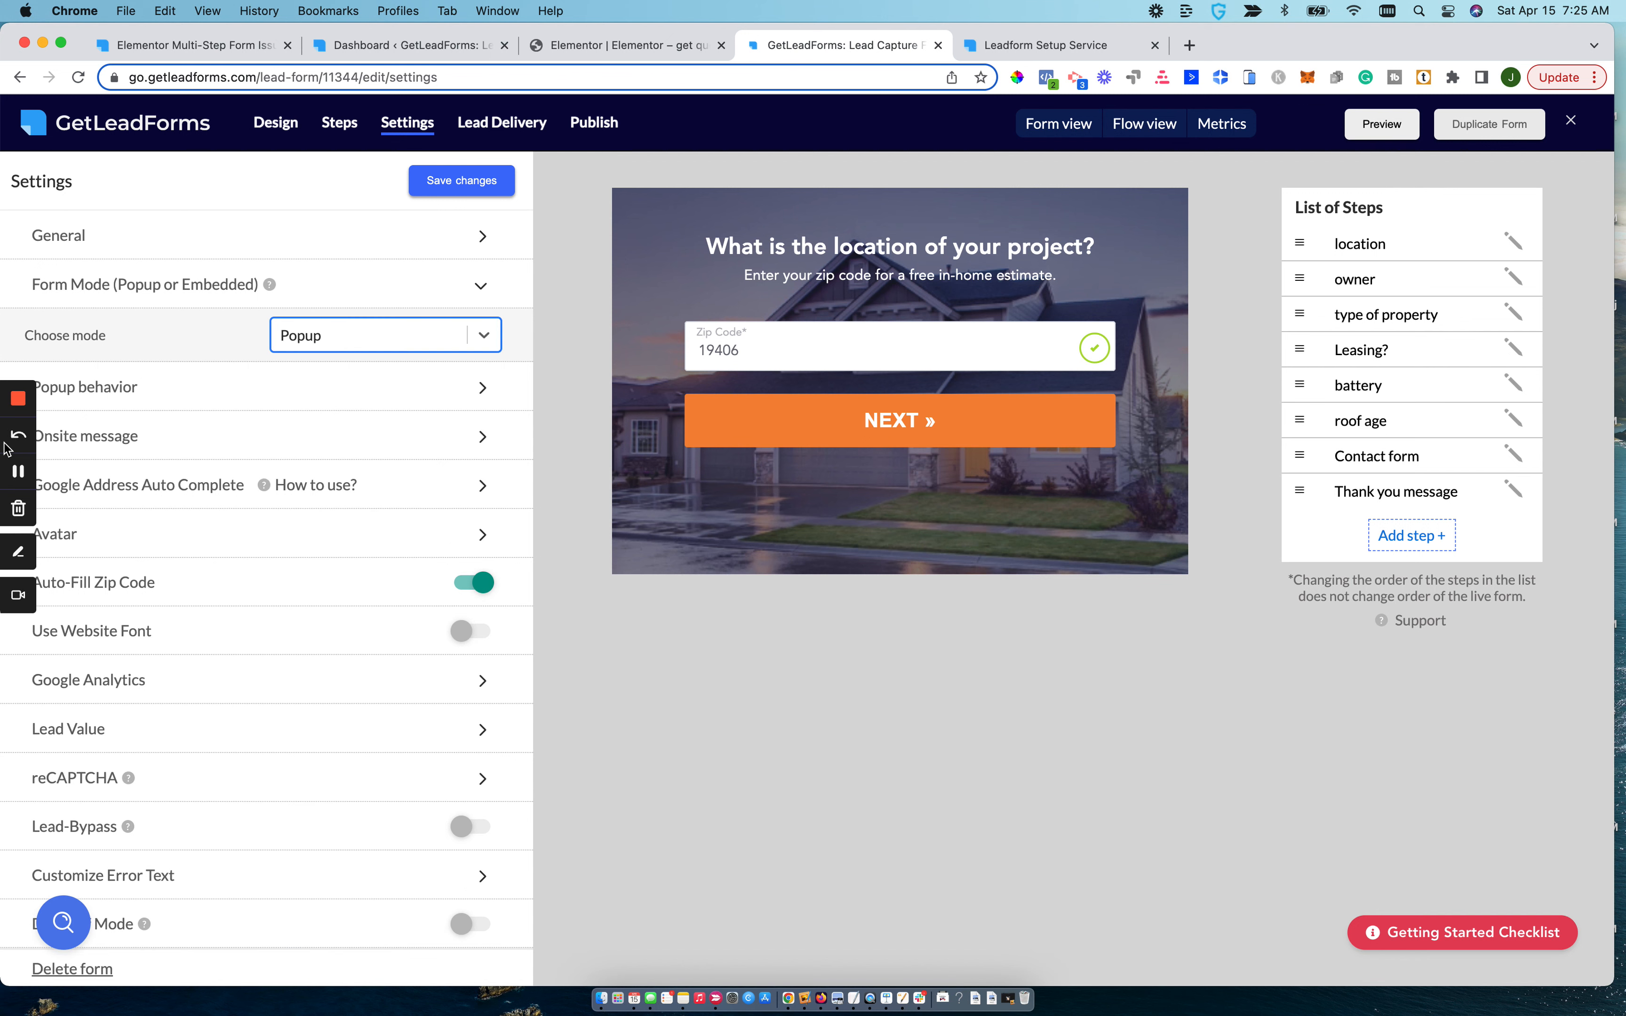
left_click(18, 470)
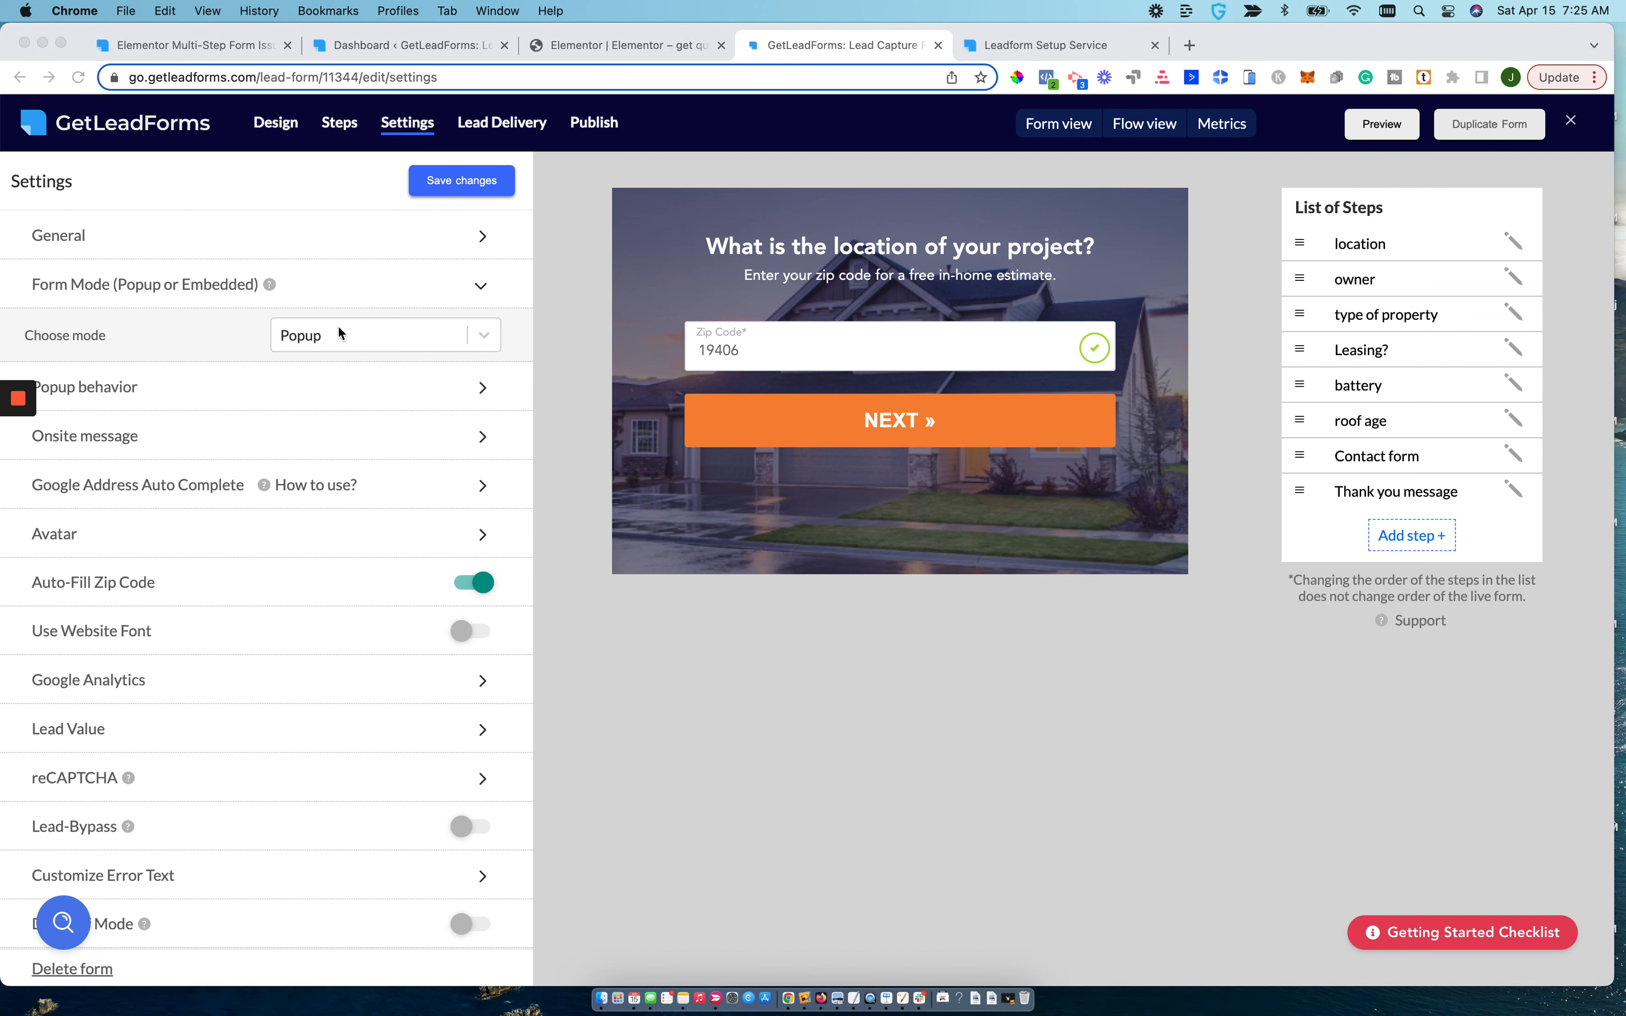
Examine the popup behavior settings, including the timed popup, devices, delay, frequency and exit popup options.
left_click(395, 395)
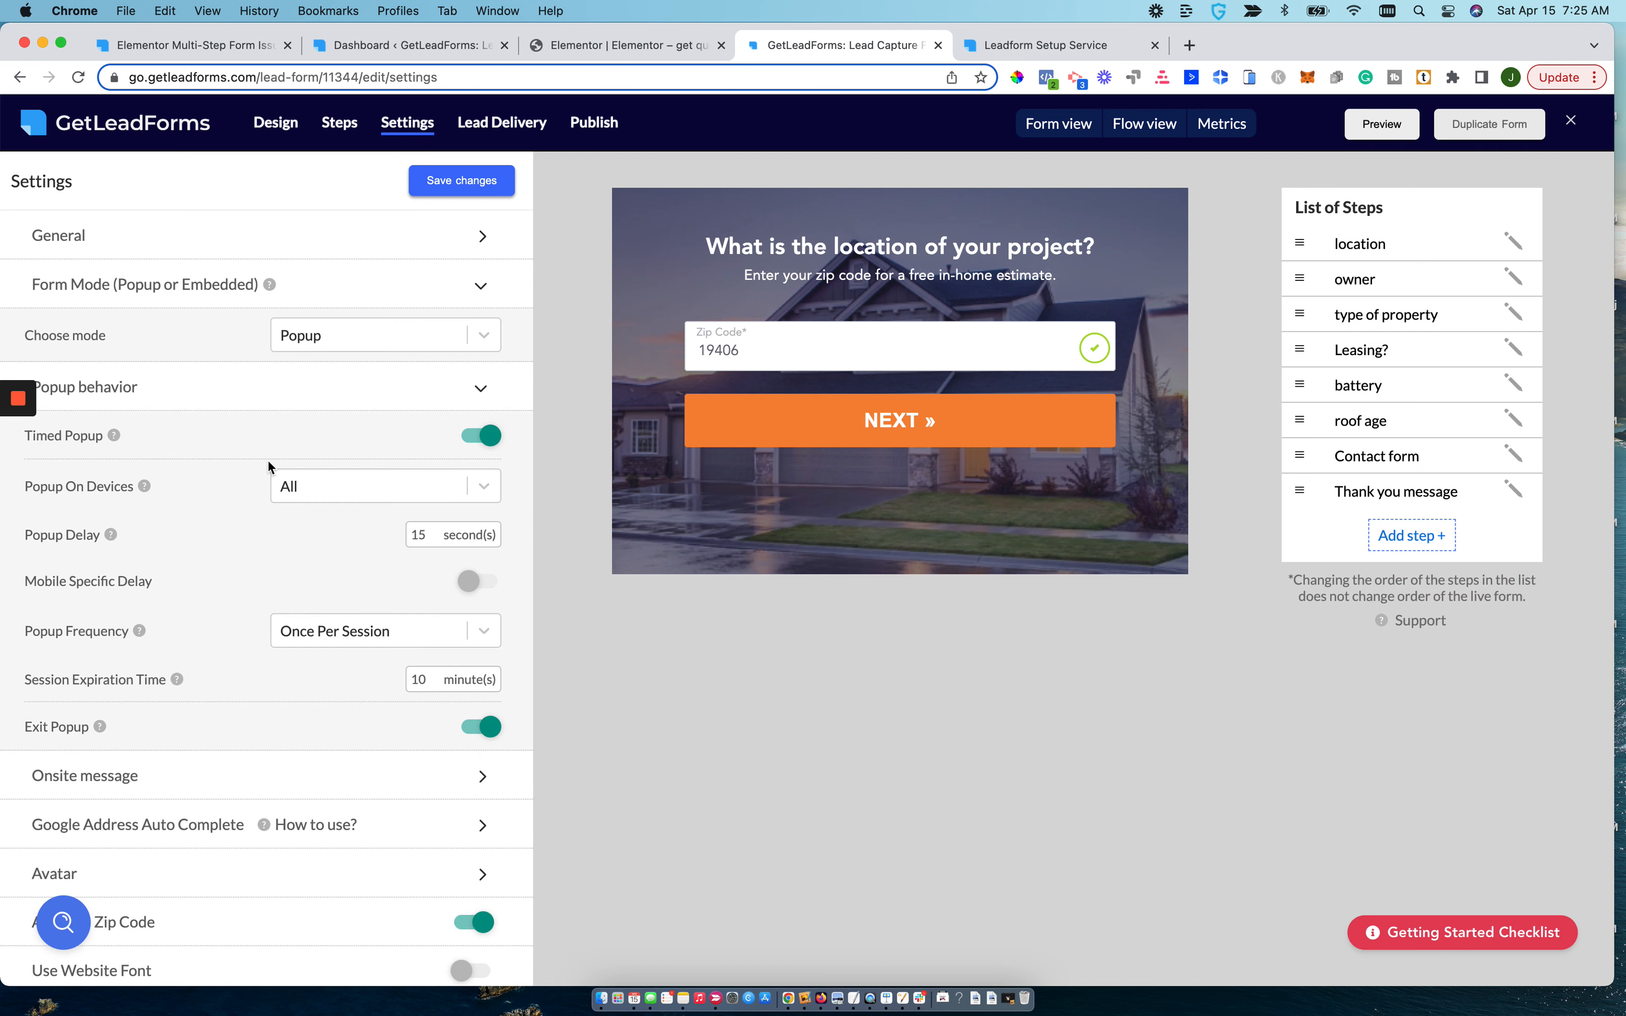
left_click(309, 484)
left_click(180, 546)
scroll(296, 591, "down", 2)
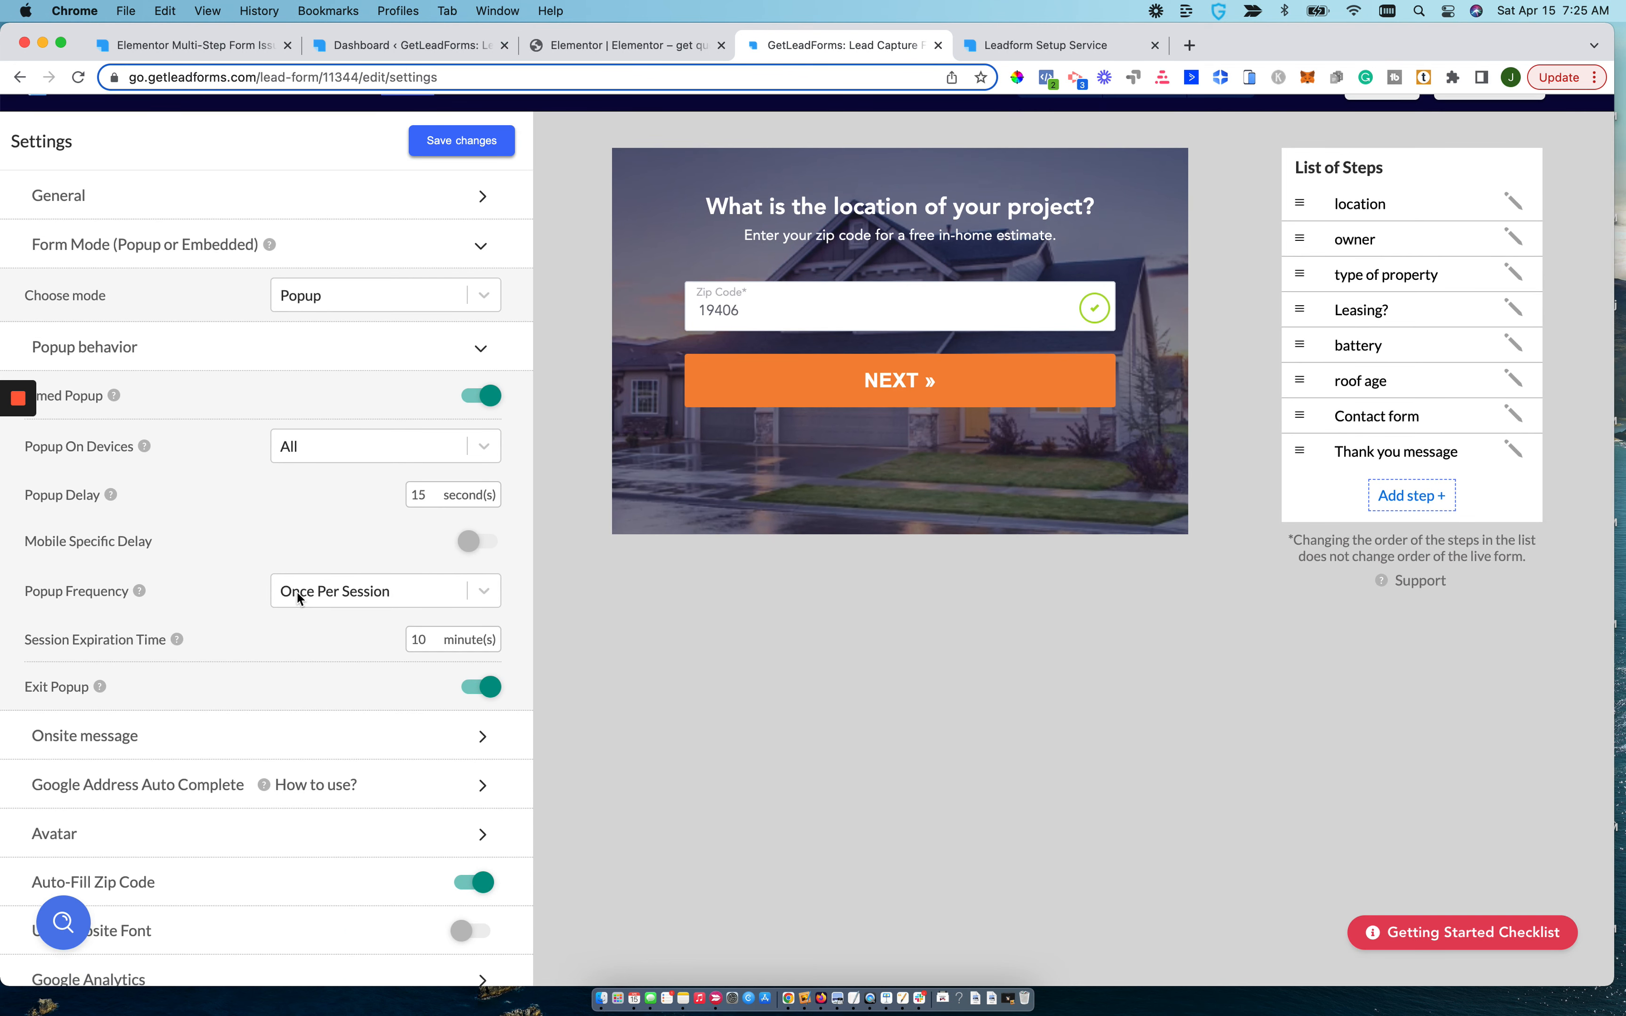
scroll(297, 479, "up", 2)
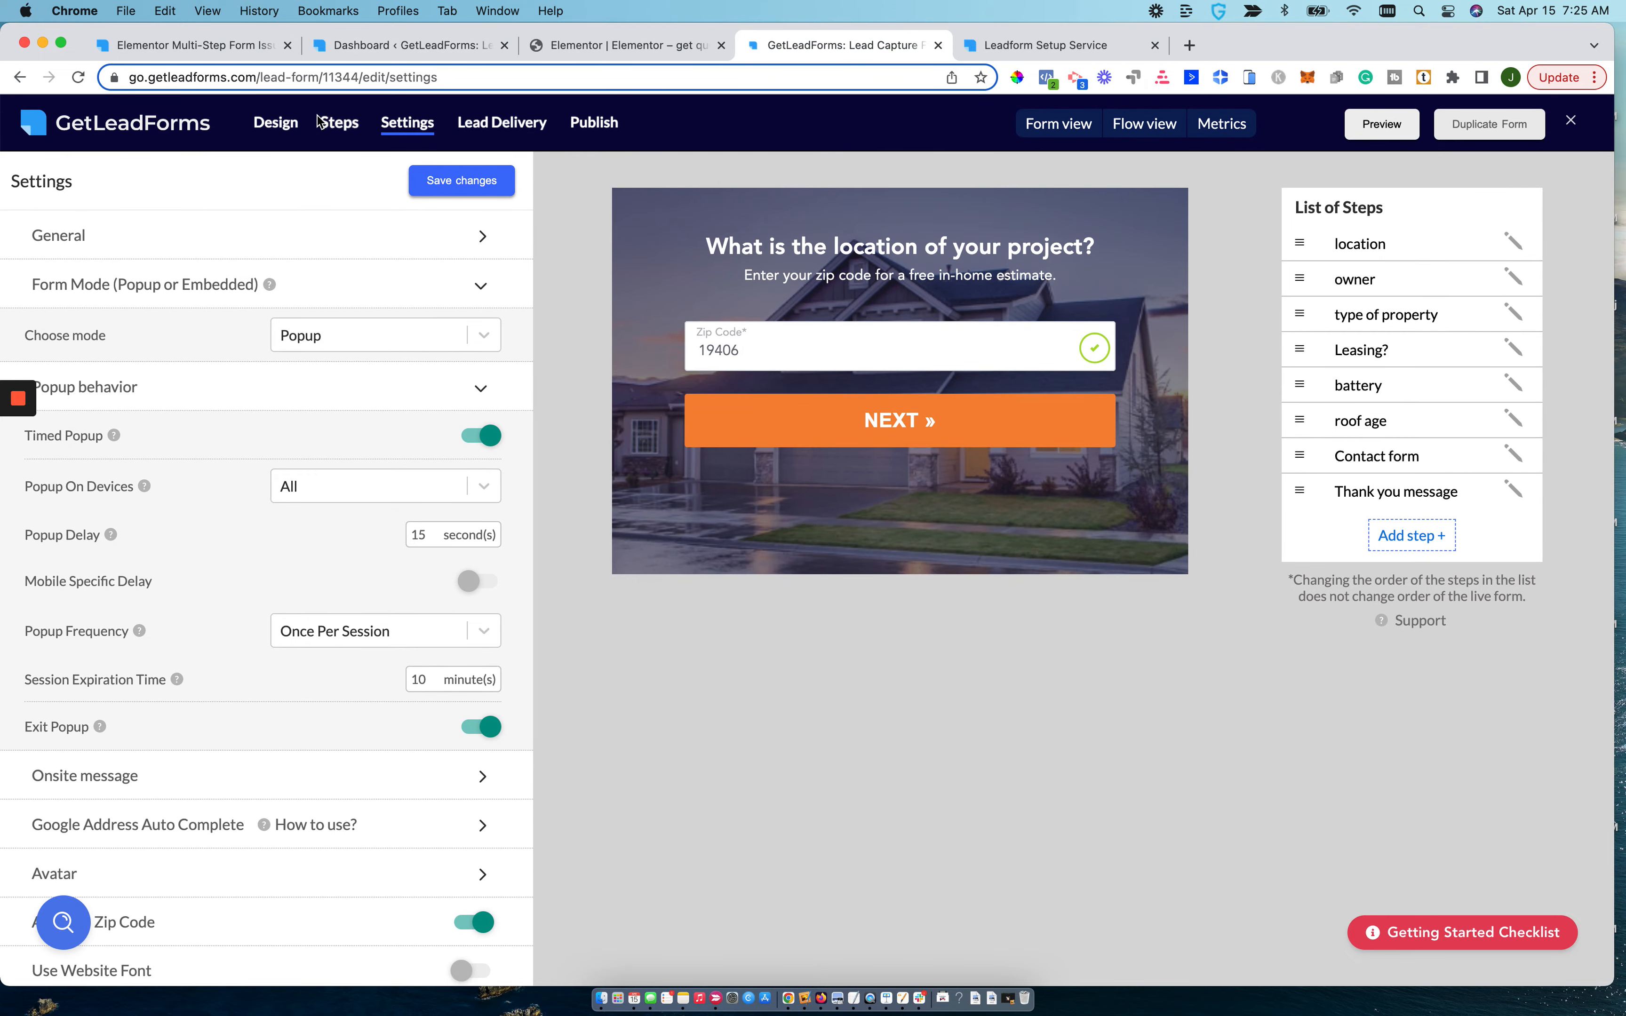
Set the form's template style to Chat Style in the design options.
left_click(275, 122)
left_click(353, 249)
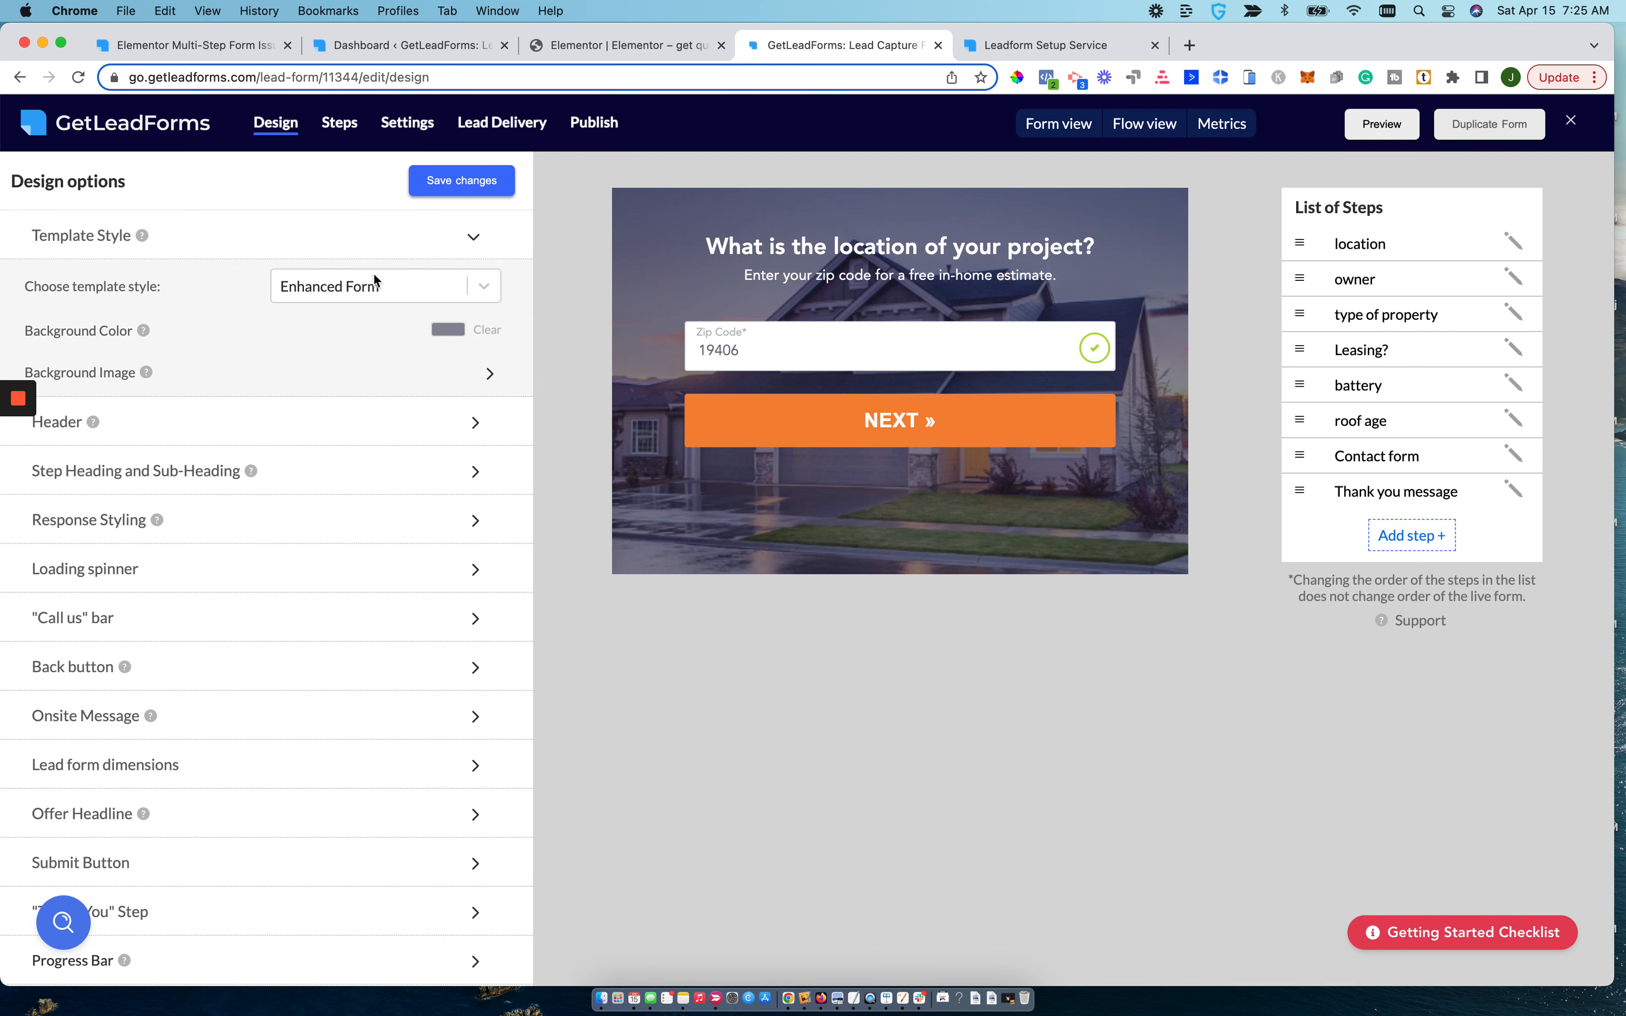
left_click(384, 290)
left_click(365, 369)
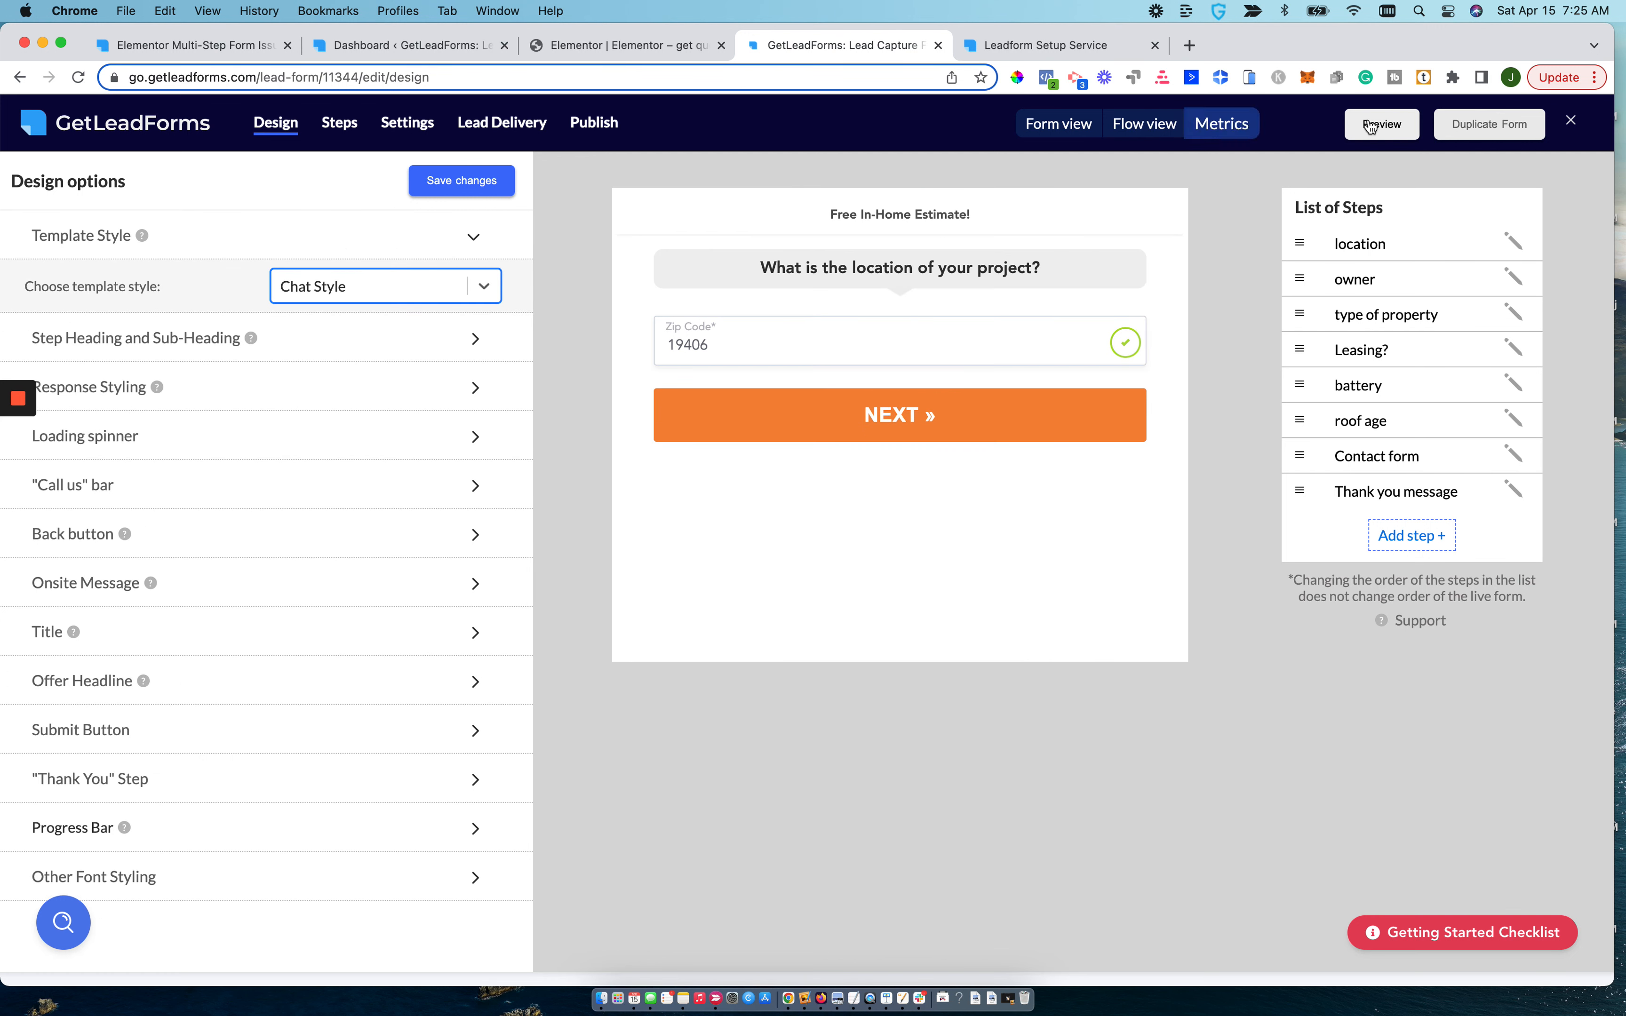
Leave the form editor, start creating a new LeadForm, and preview the Chat Style With Personalization template.
left_click(1571, 120)
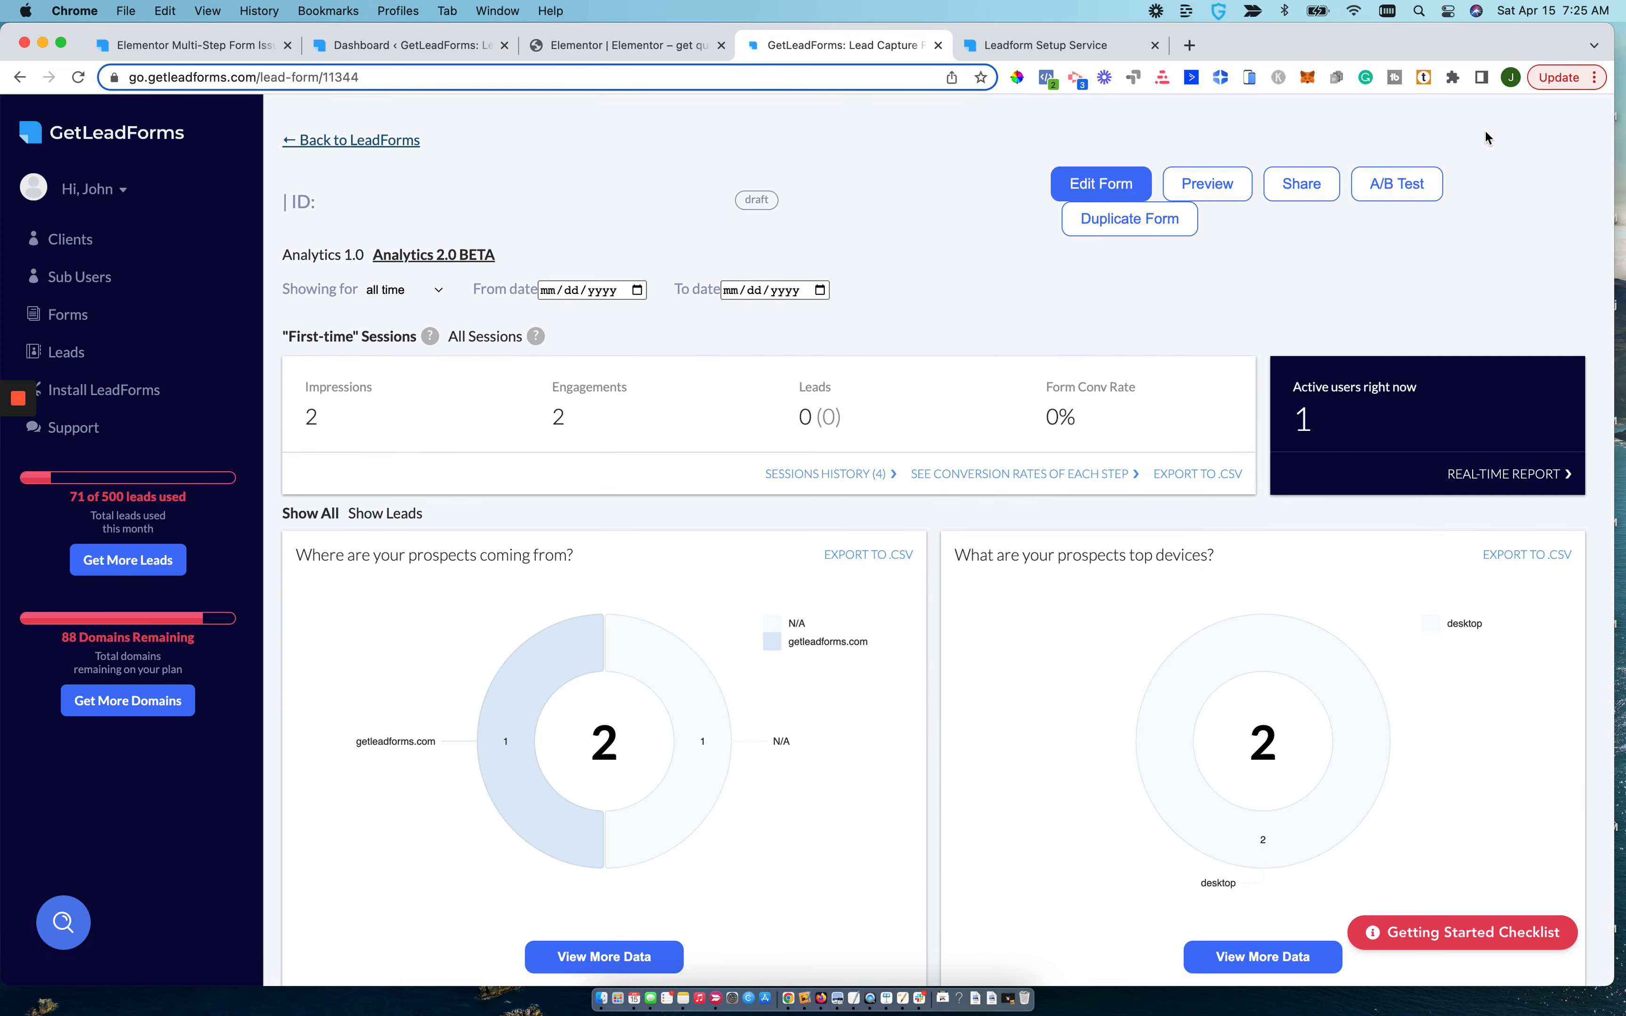
left_click(180, 137)
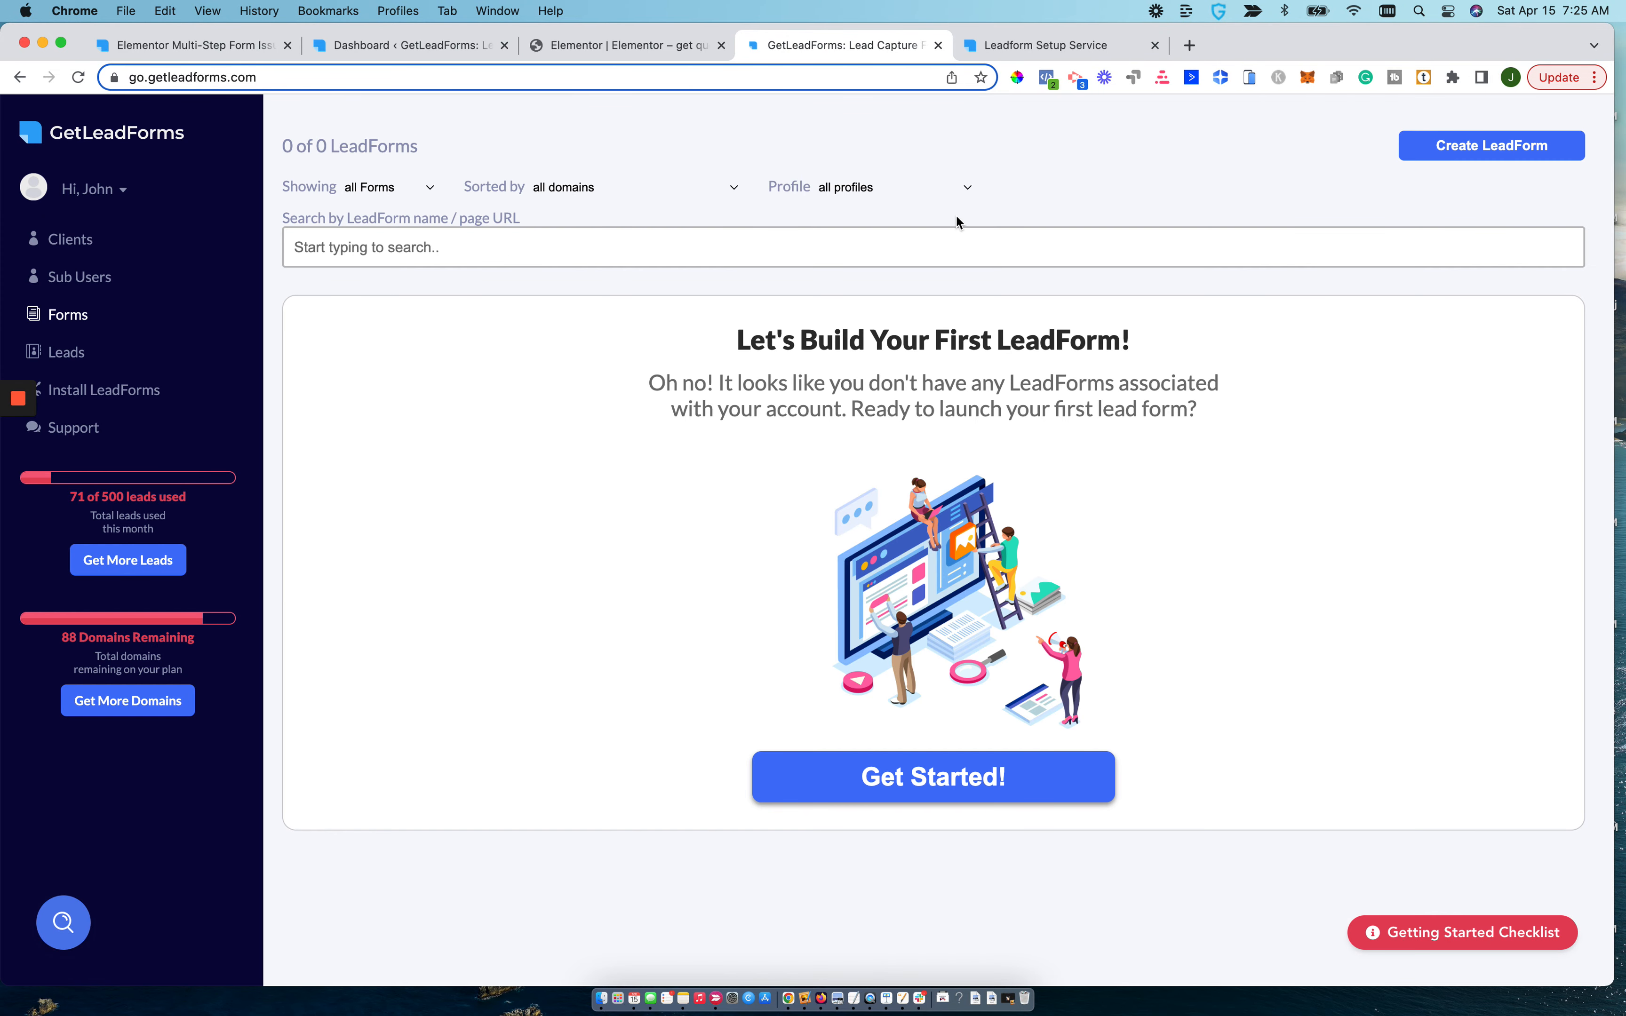
left_click(1502, 156)
mouse_move(832, 555)
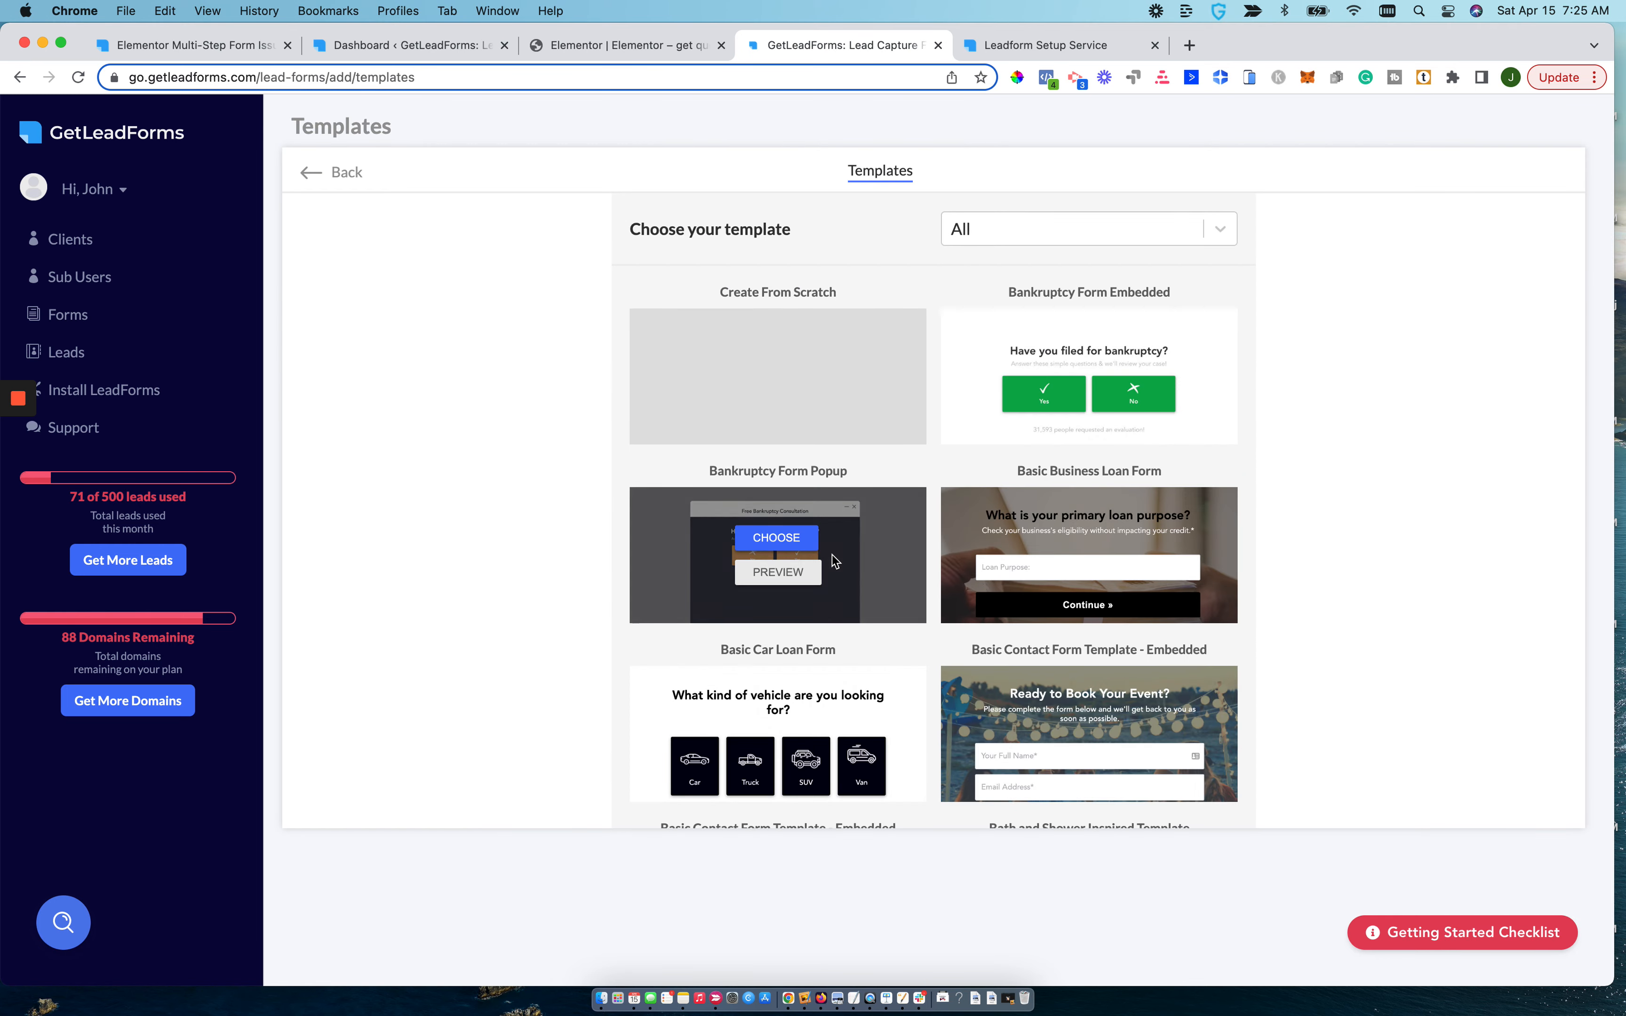
scroll(832, 555, "down", 10)
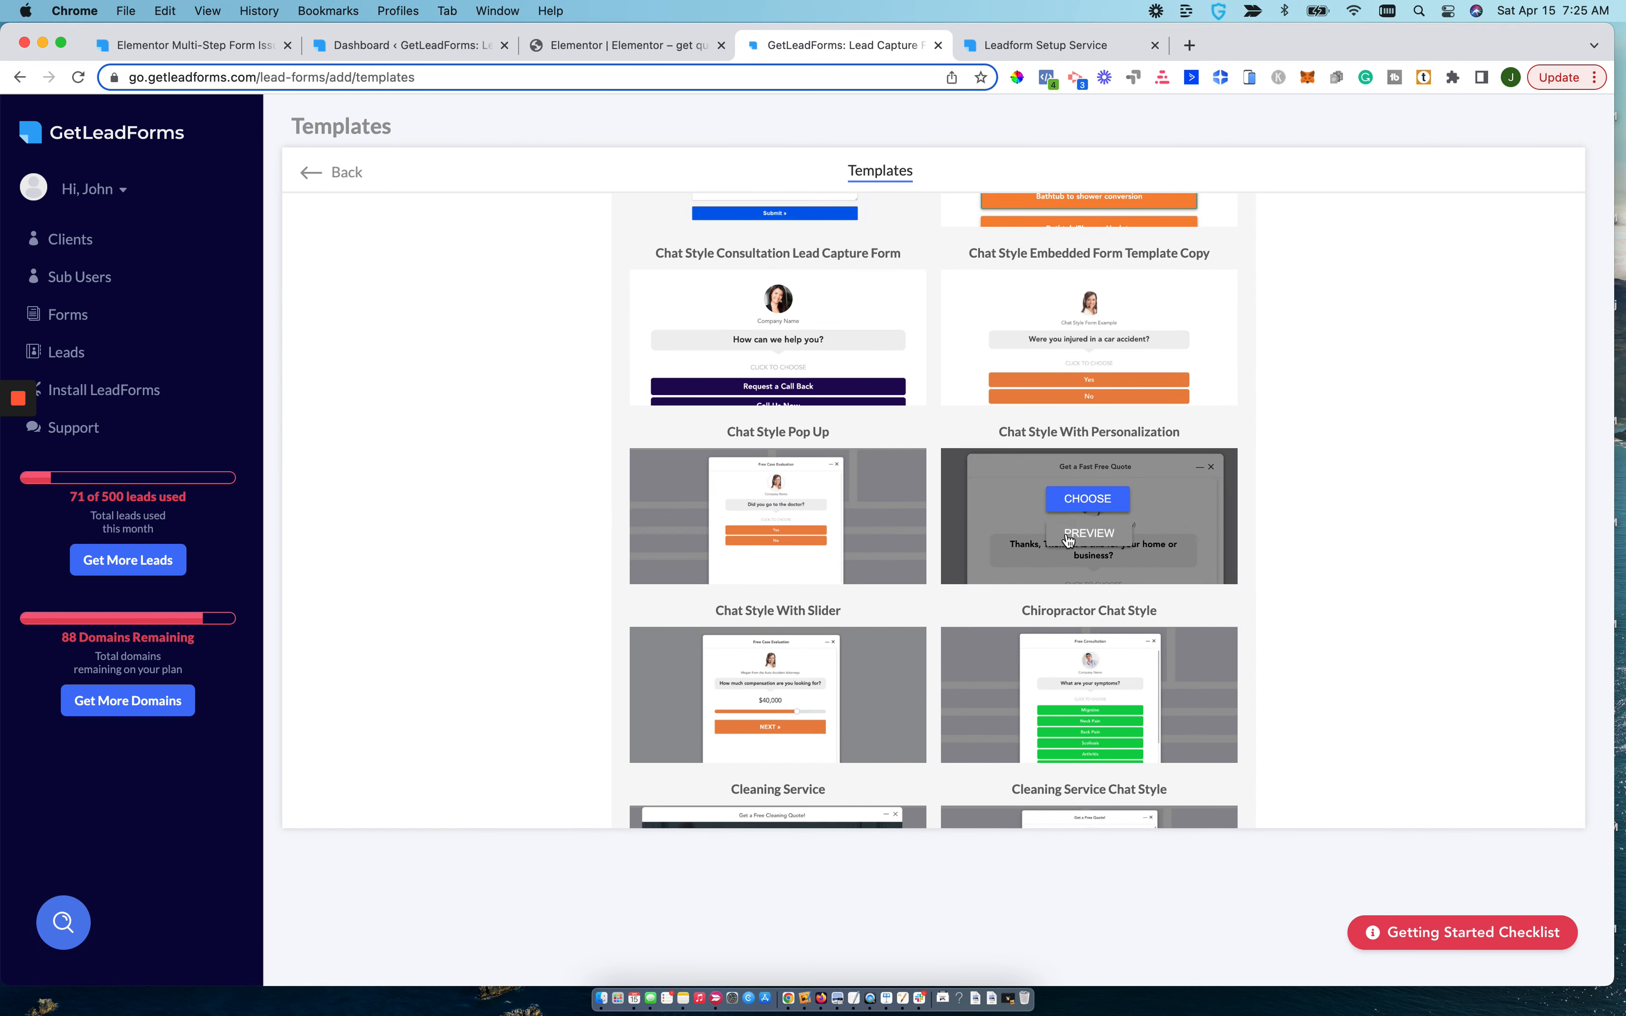
left_click(1088, 533)
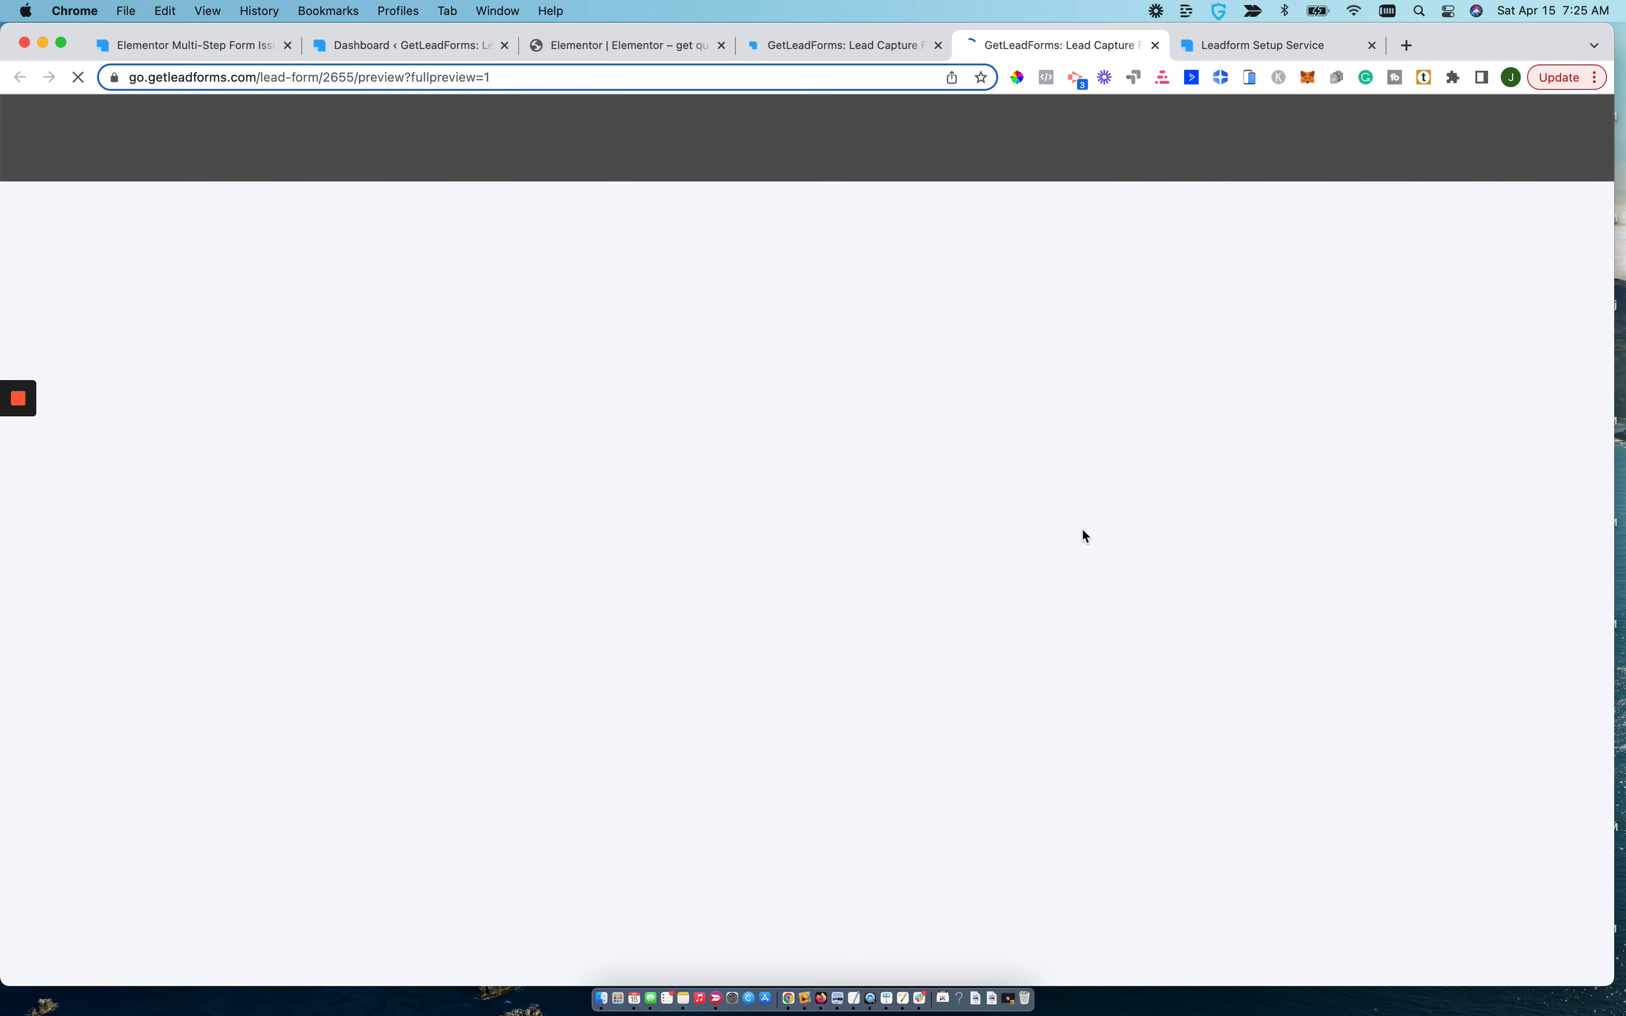
Open the chat-style popup in the template preview and look through its service choices.
left_click(817, 189)
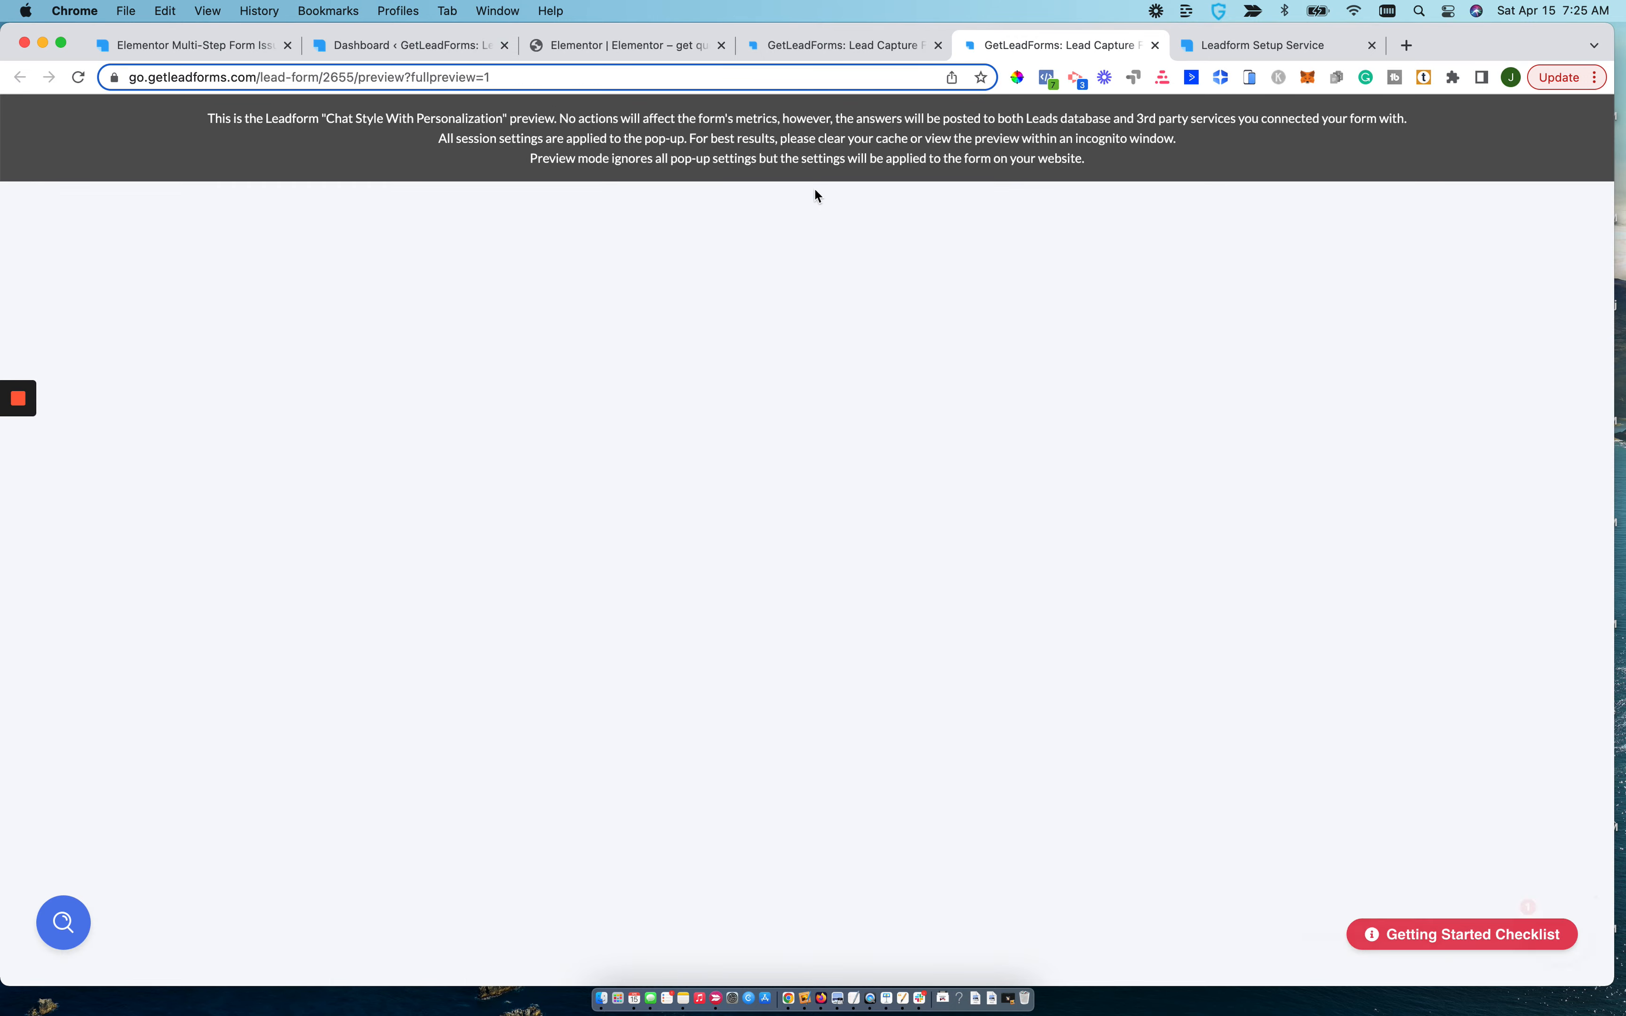
left_click(1454, 942)
left_click(1425, 941)
left_click(1424, 939)
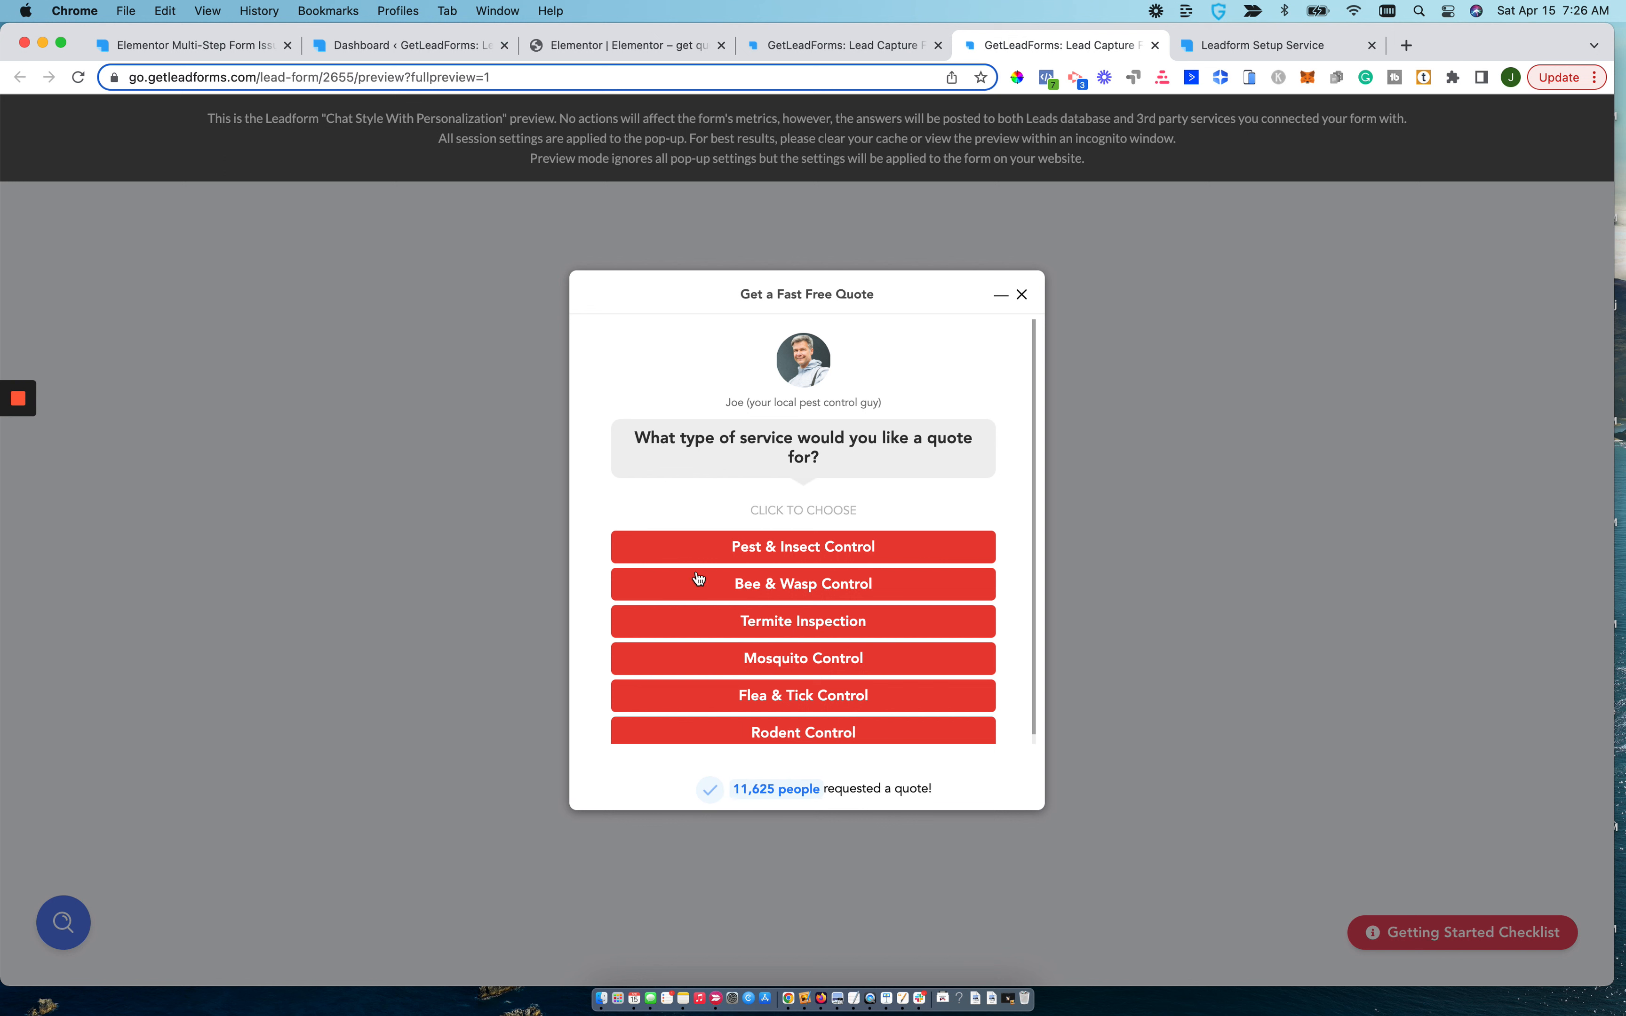
scroll(699, 577, "down", 1)
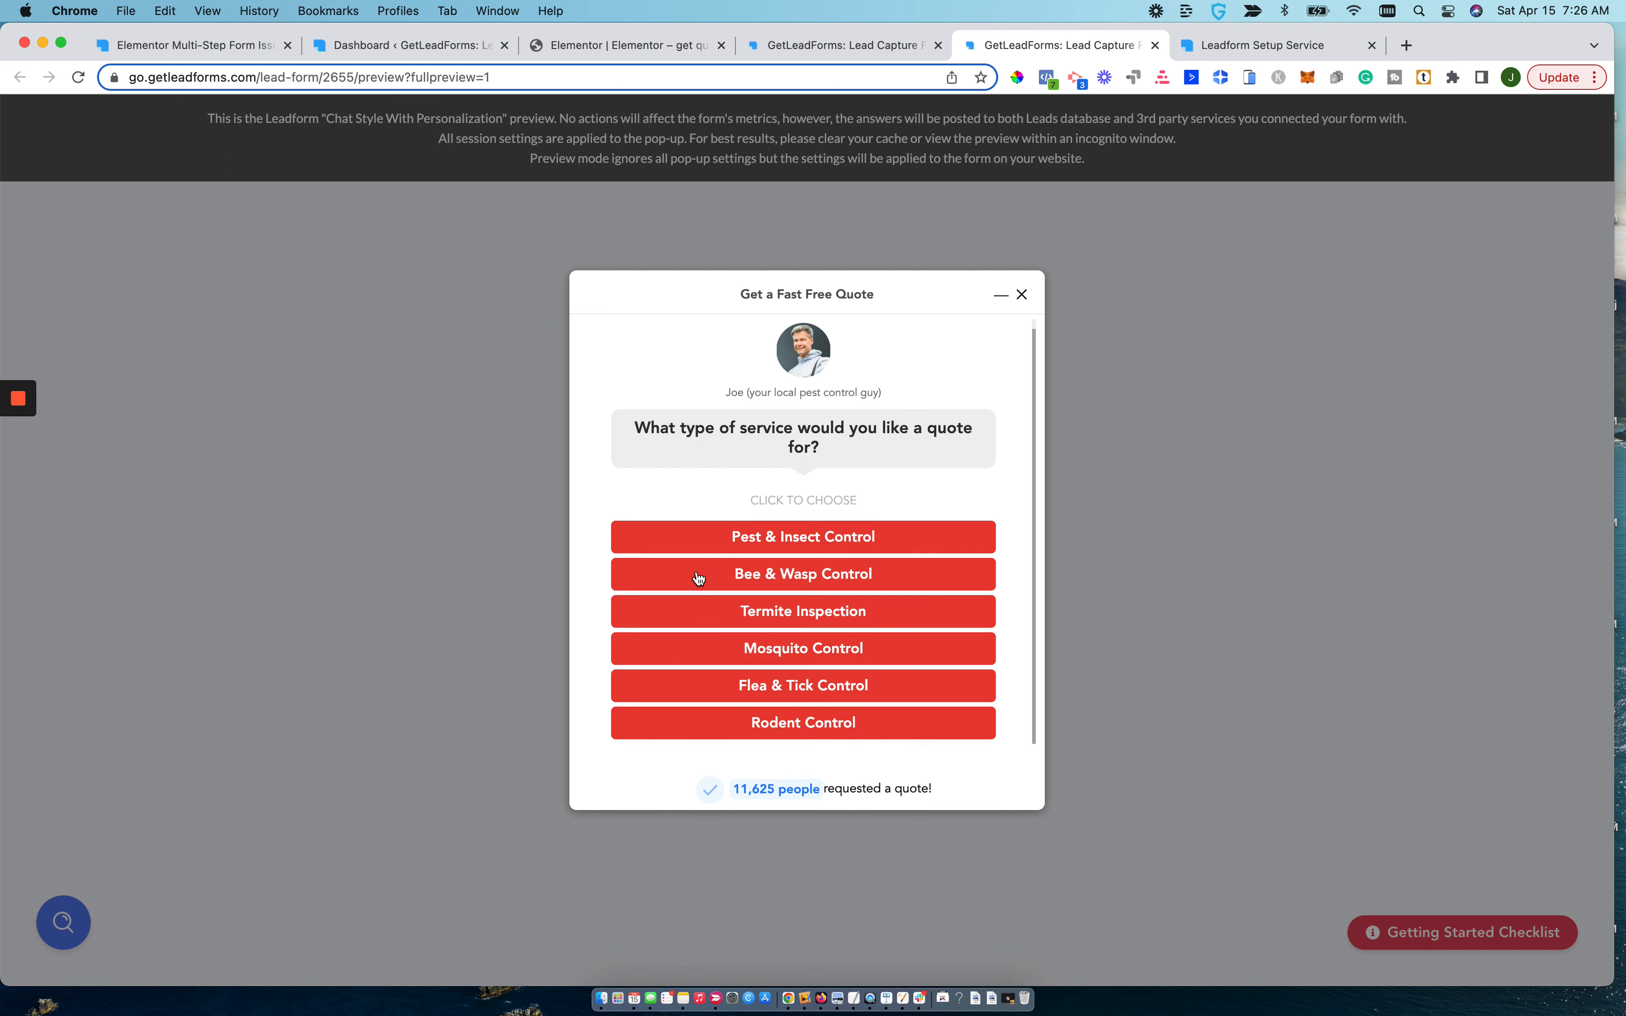
Answer the previewed chat form with Termite Inspection, enter a first name, and advance to the personalized home-or-business question.
left_click(698, 609)
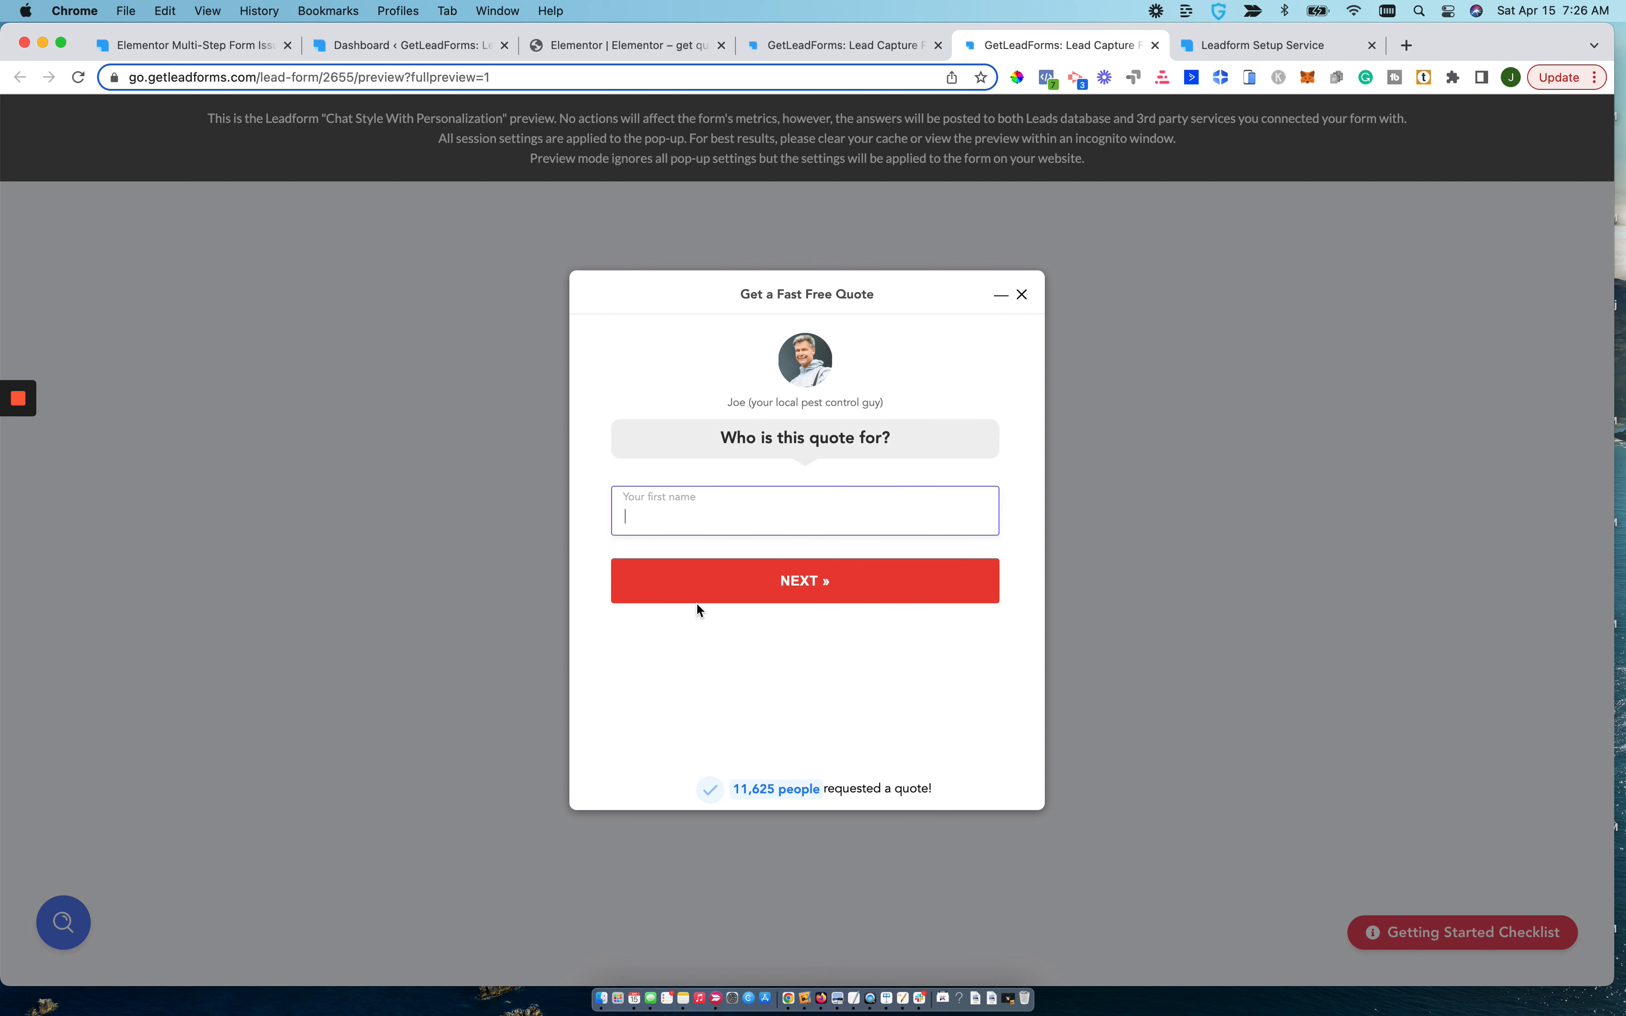
type("johh")
left_click(776, 595)
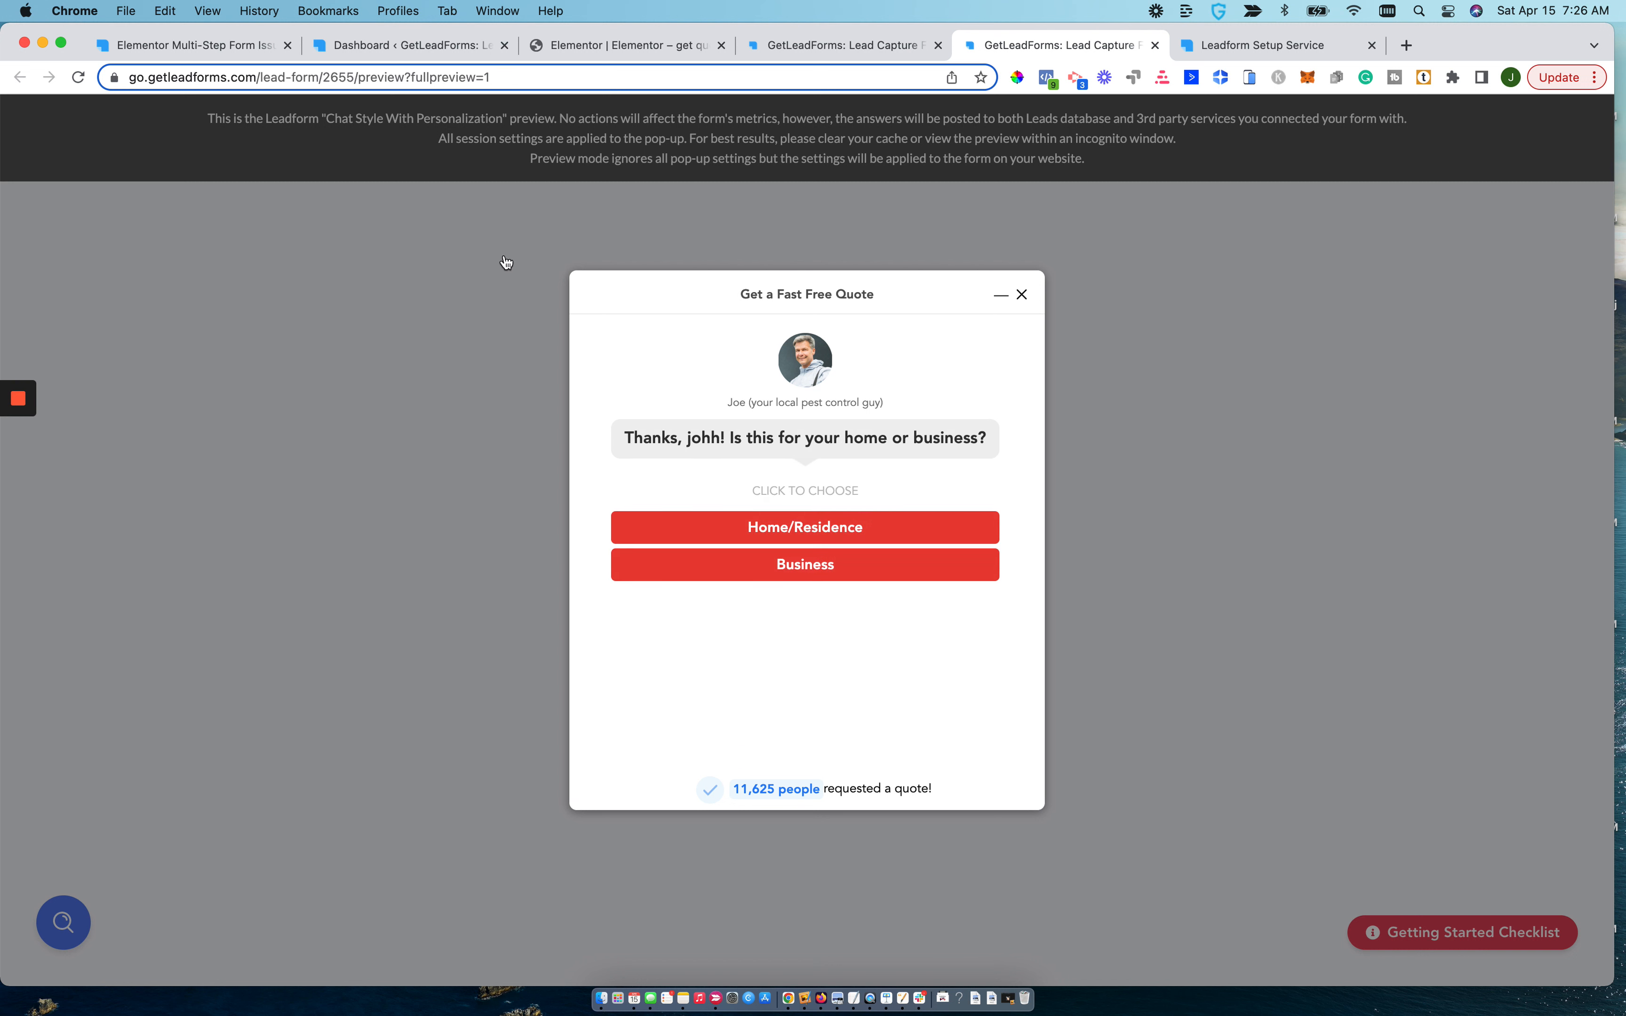
Reload the Chat Style With Personalization preview, launch its demo popup again, and minimize it to the chat bubble.
left_click(471, 78)
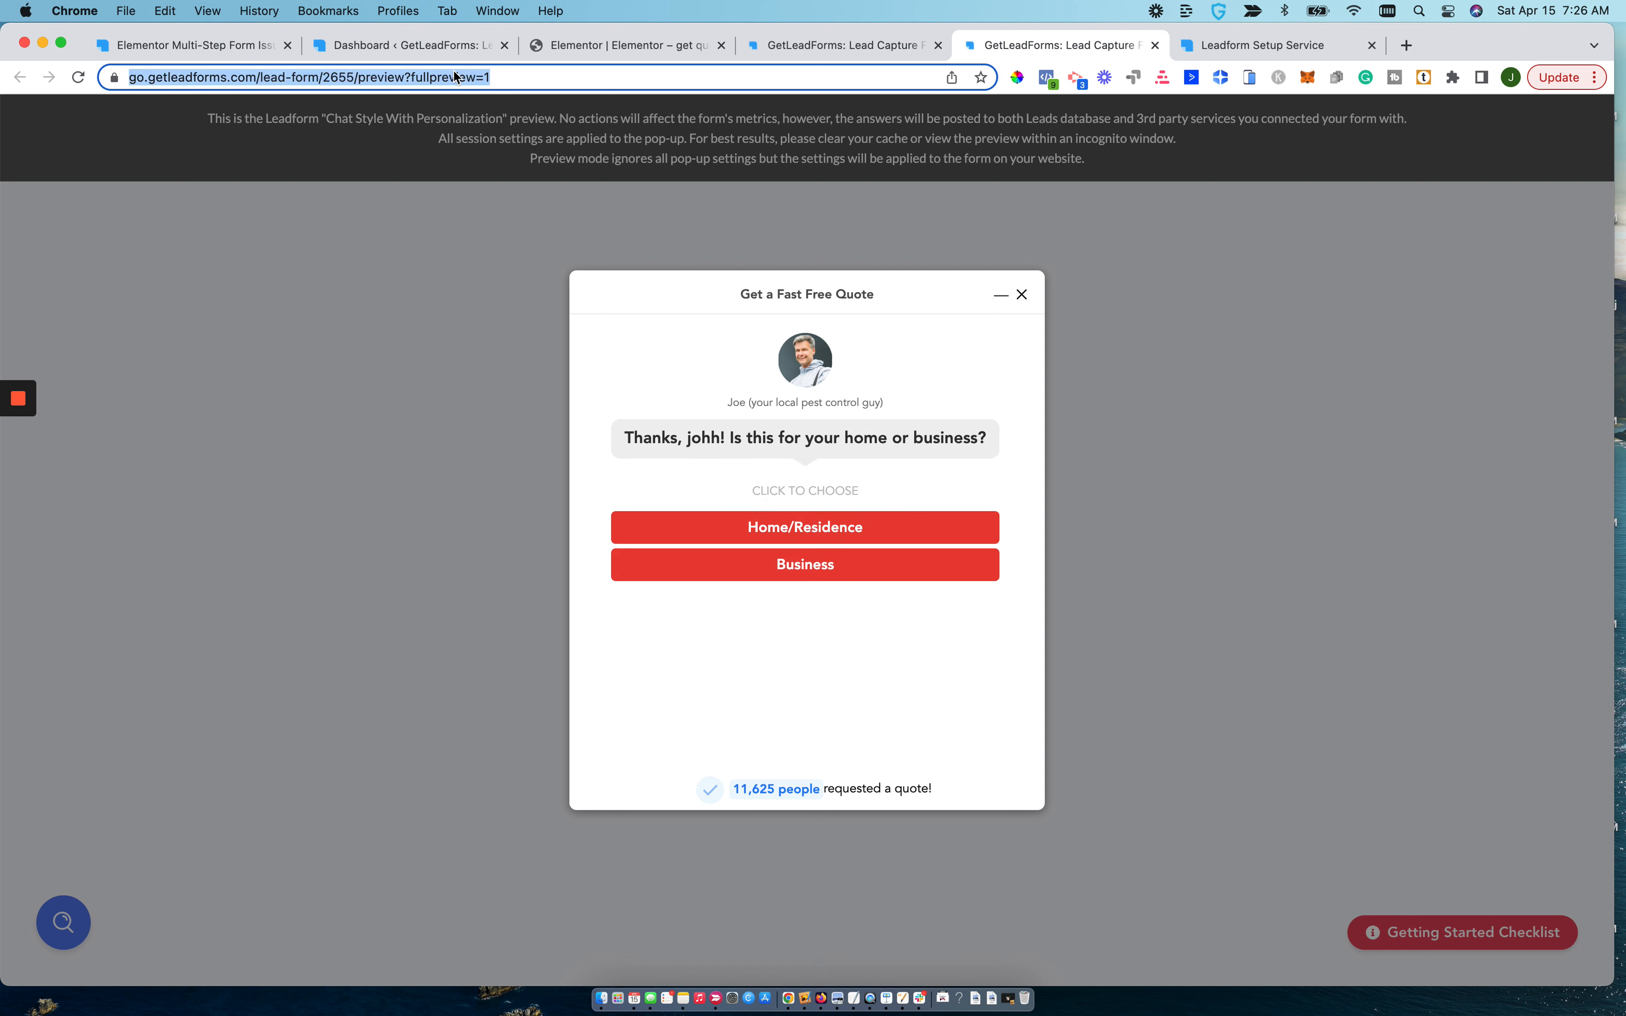
key("Return")
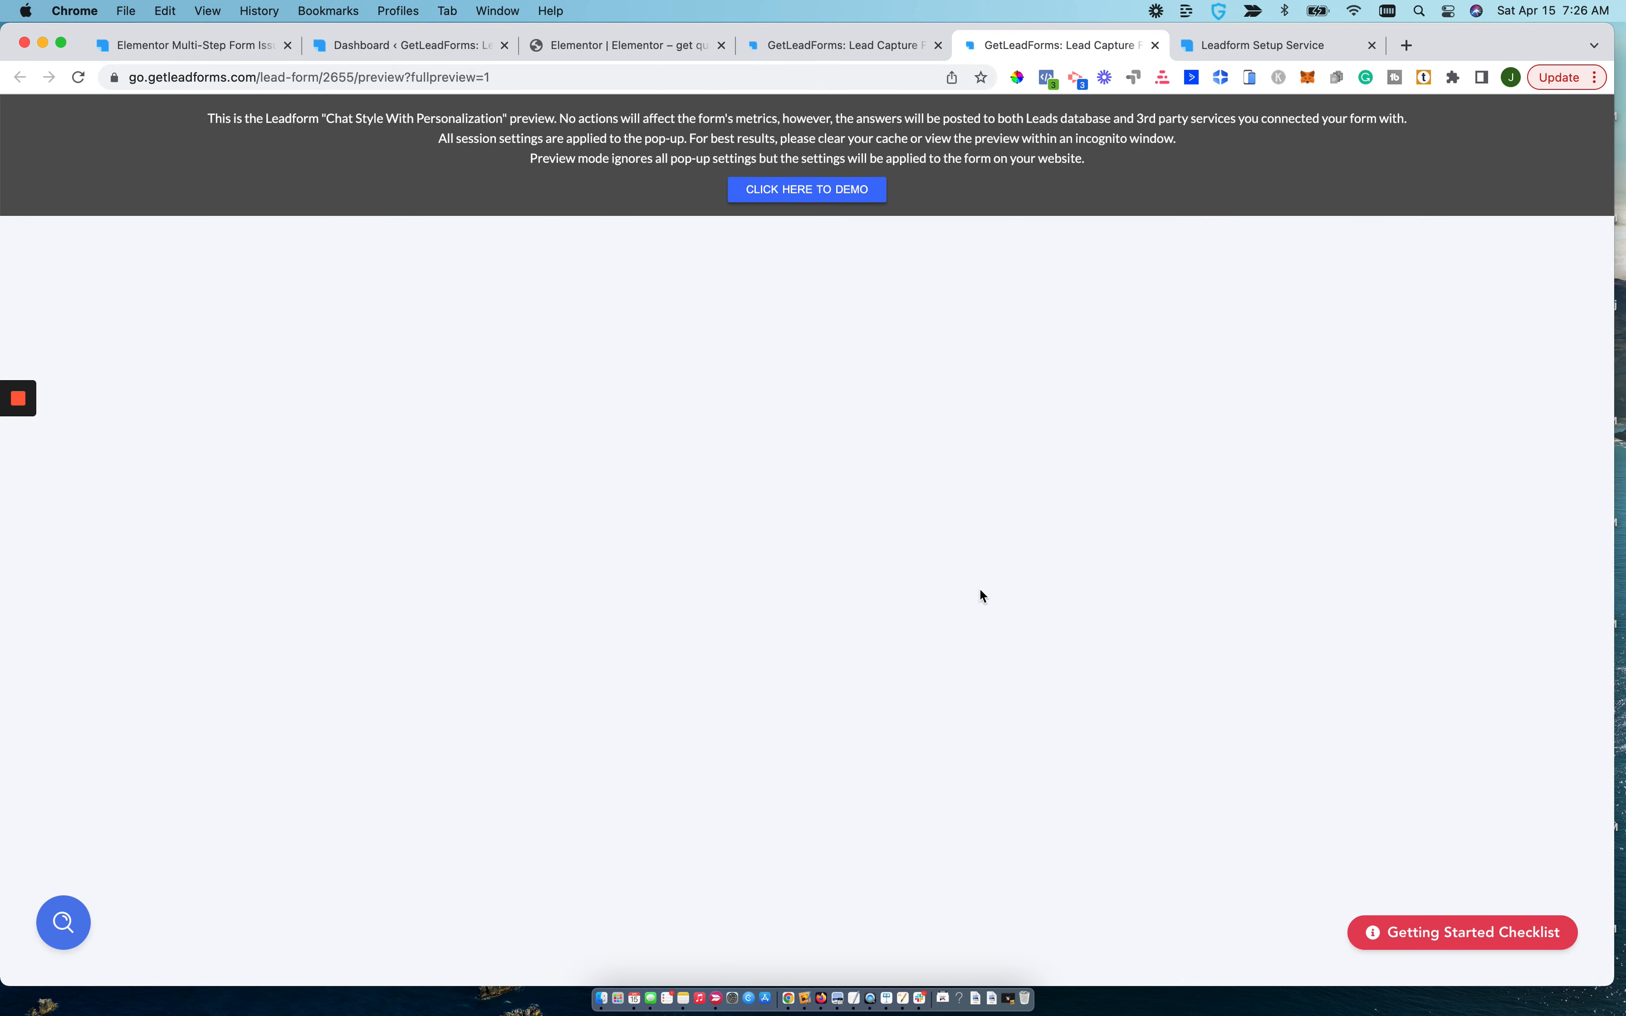
left_click(808, 193)
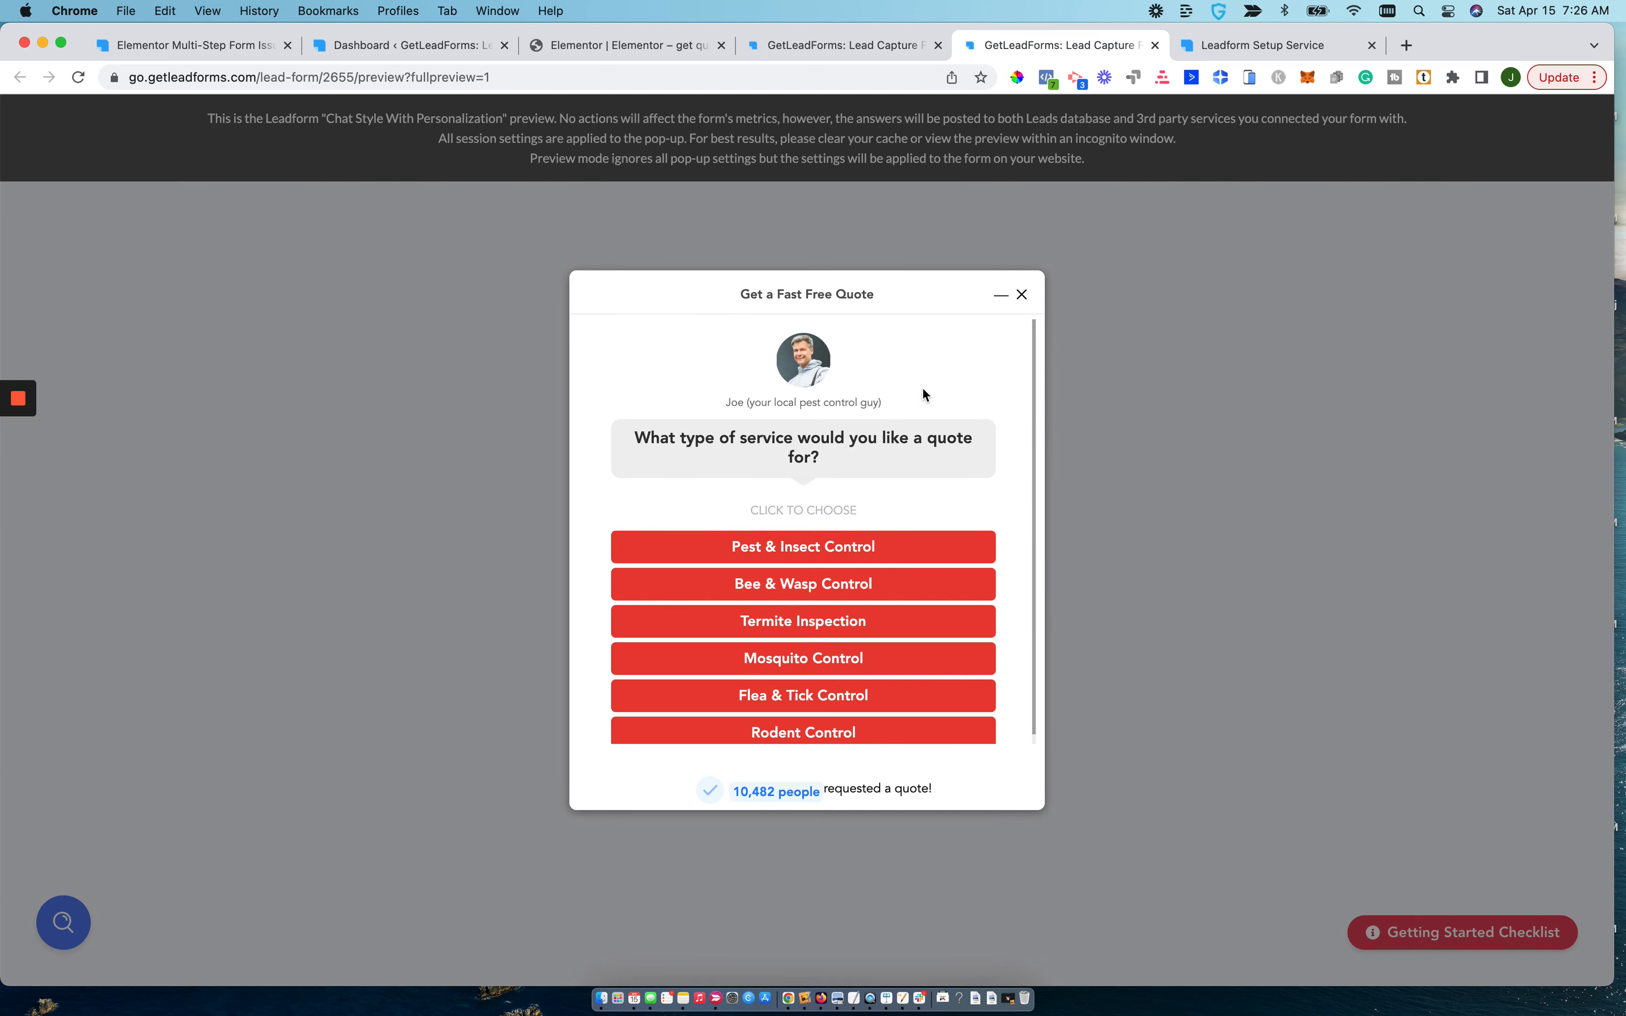
left_click(1001, 294)
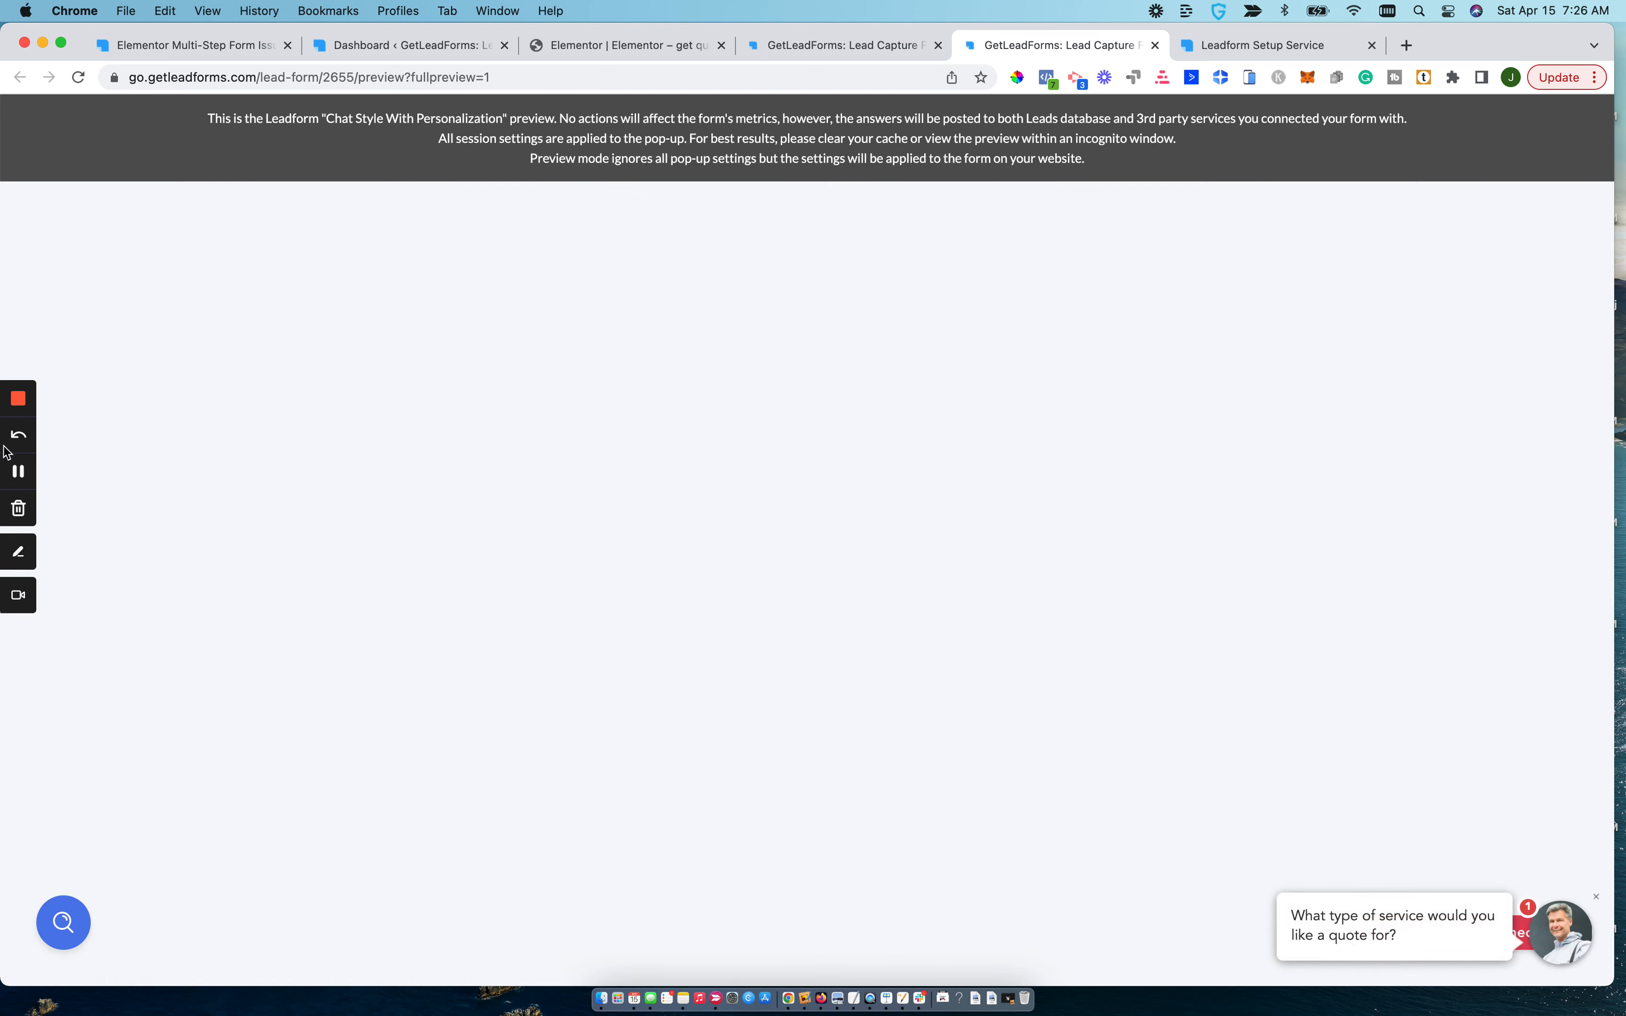
left_click(19, 551)
mouse_move(982, 375)
left_mouse_down()
mouse_move(1167, 579)
mouse_move(1364, 840)
left_mouse_up()
left_click_drag(1234, 824, 1394, 750)
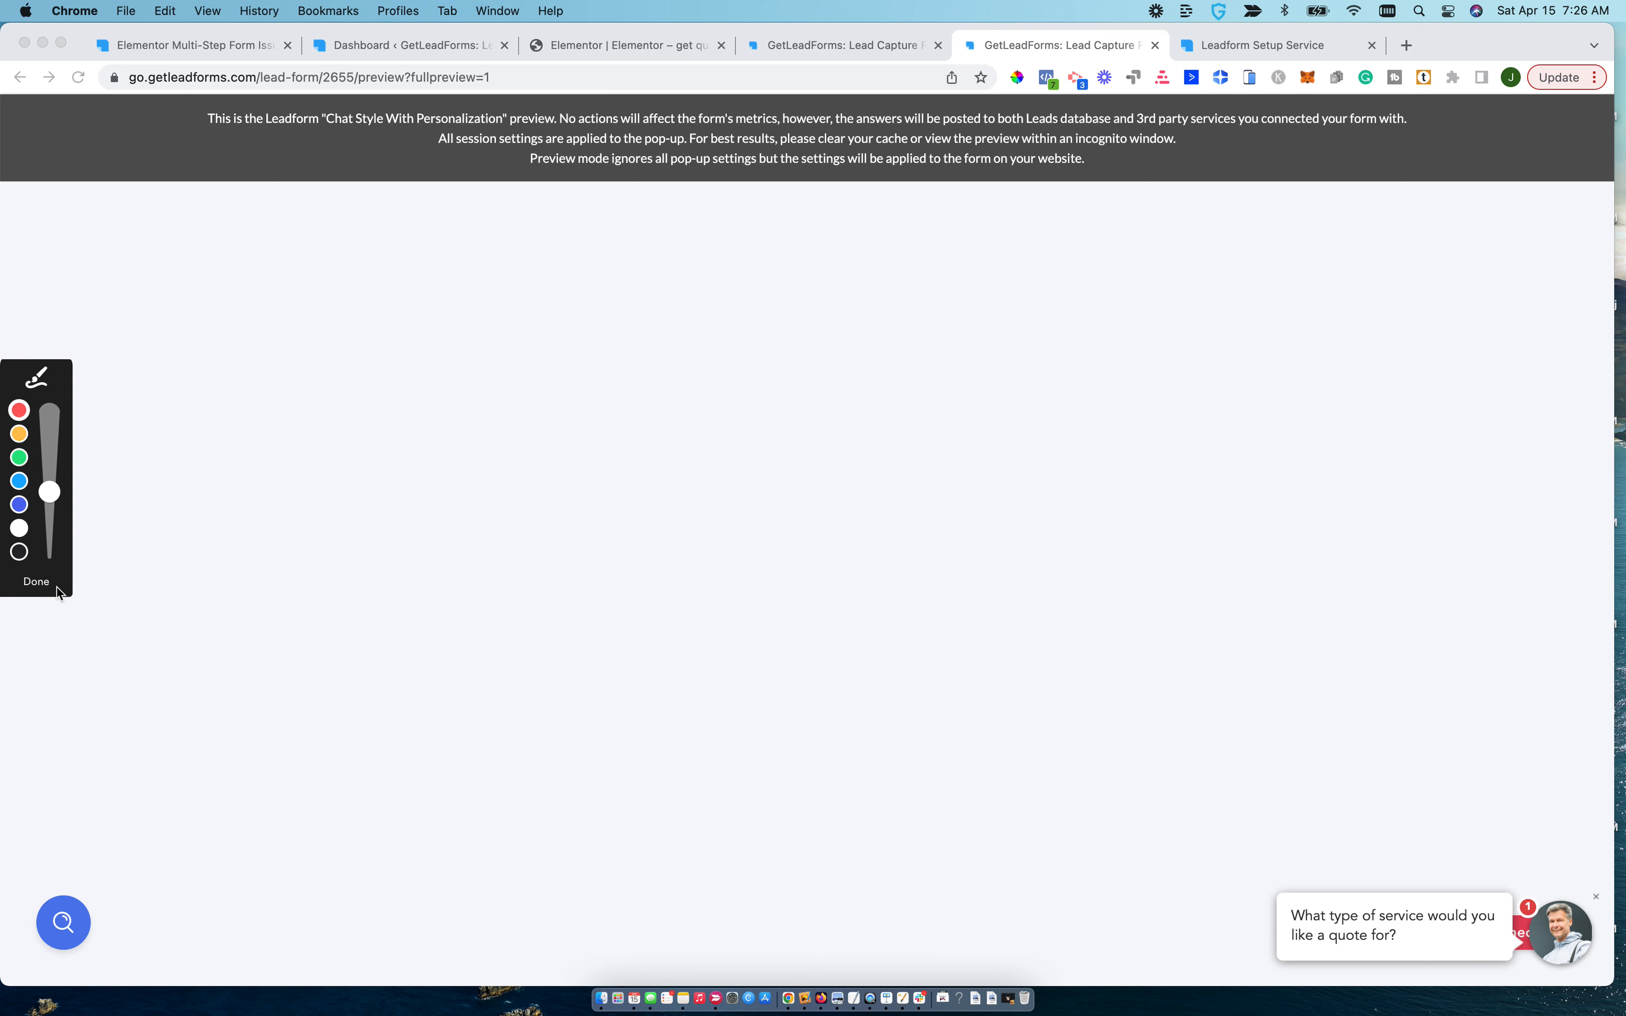
left_click(36, 581)
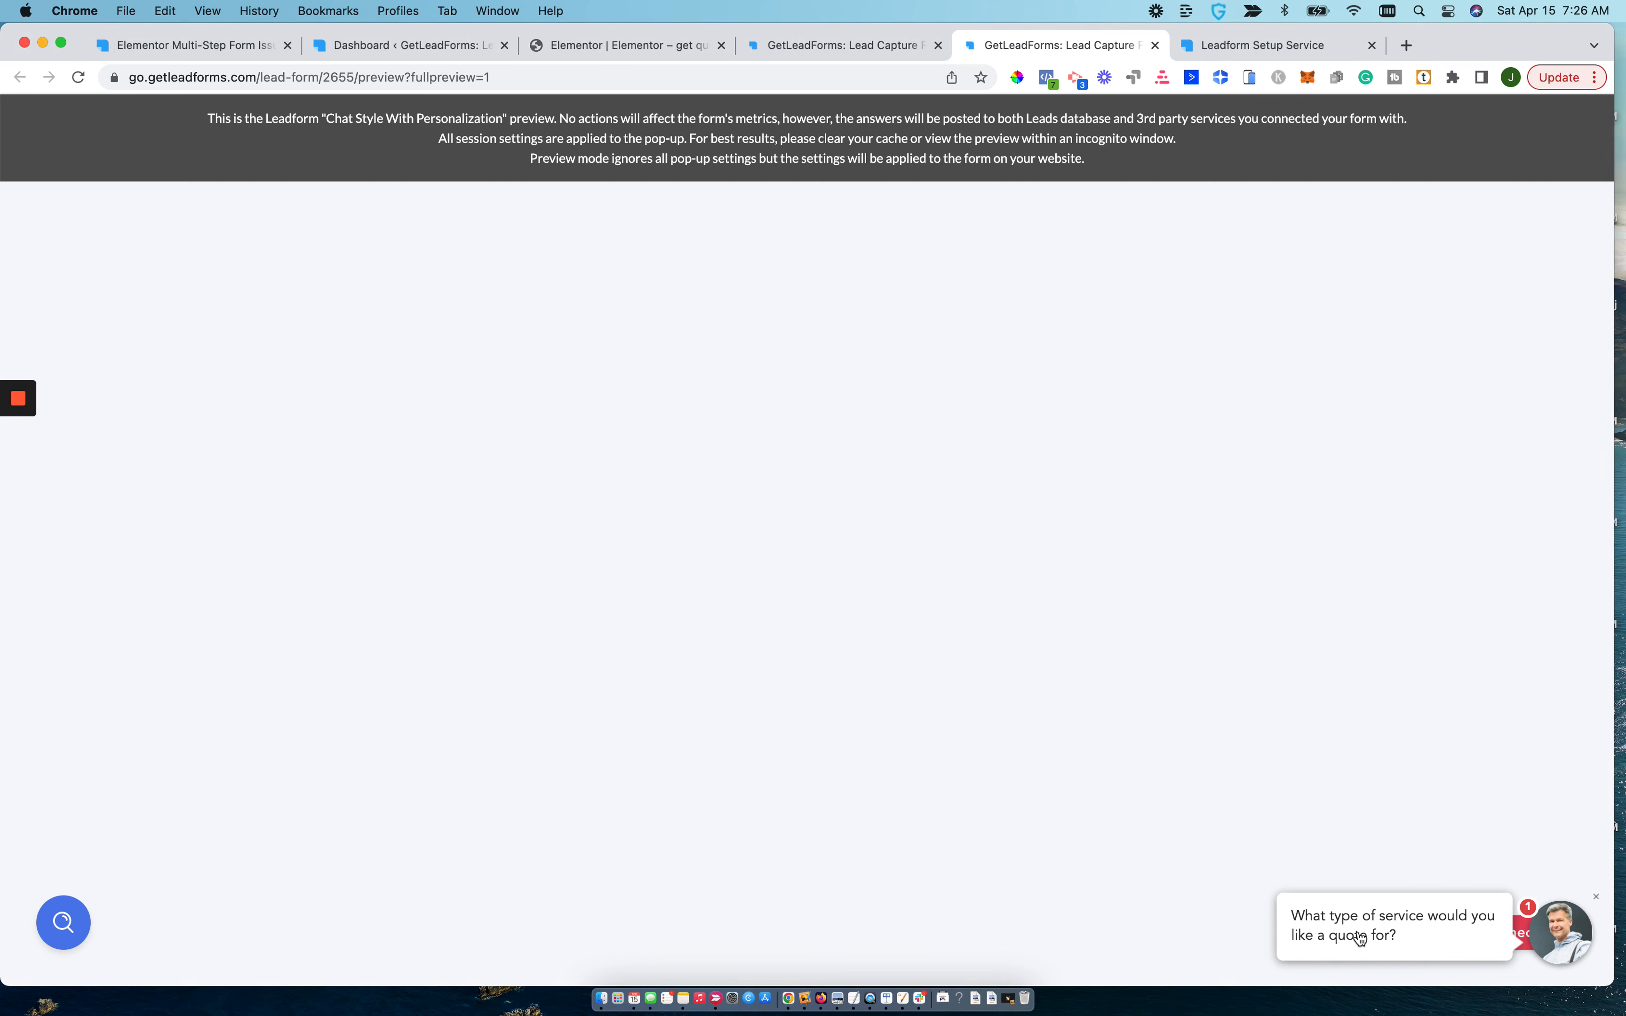
Reopen the chat popup from its minimized bubble and return to the GetLeadForms templates list.
left_click(1327, 940)
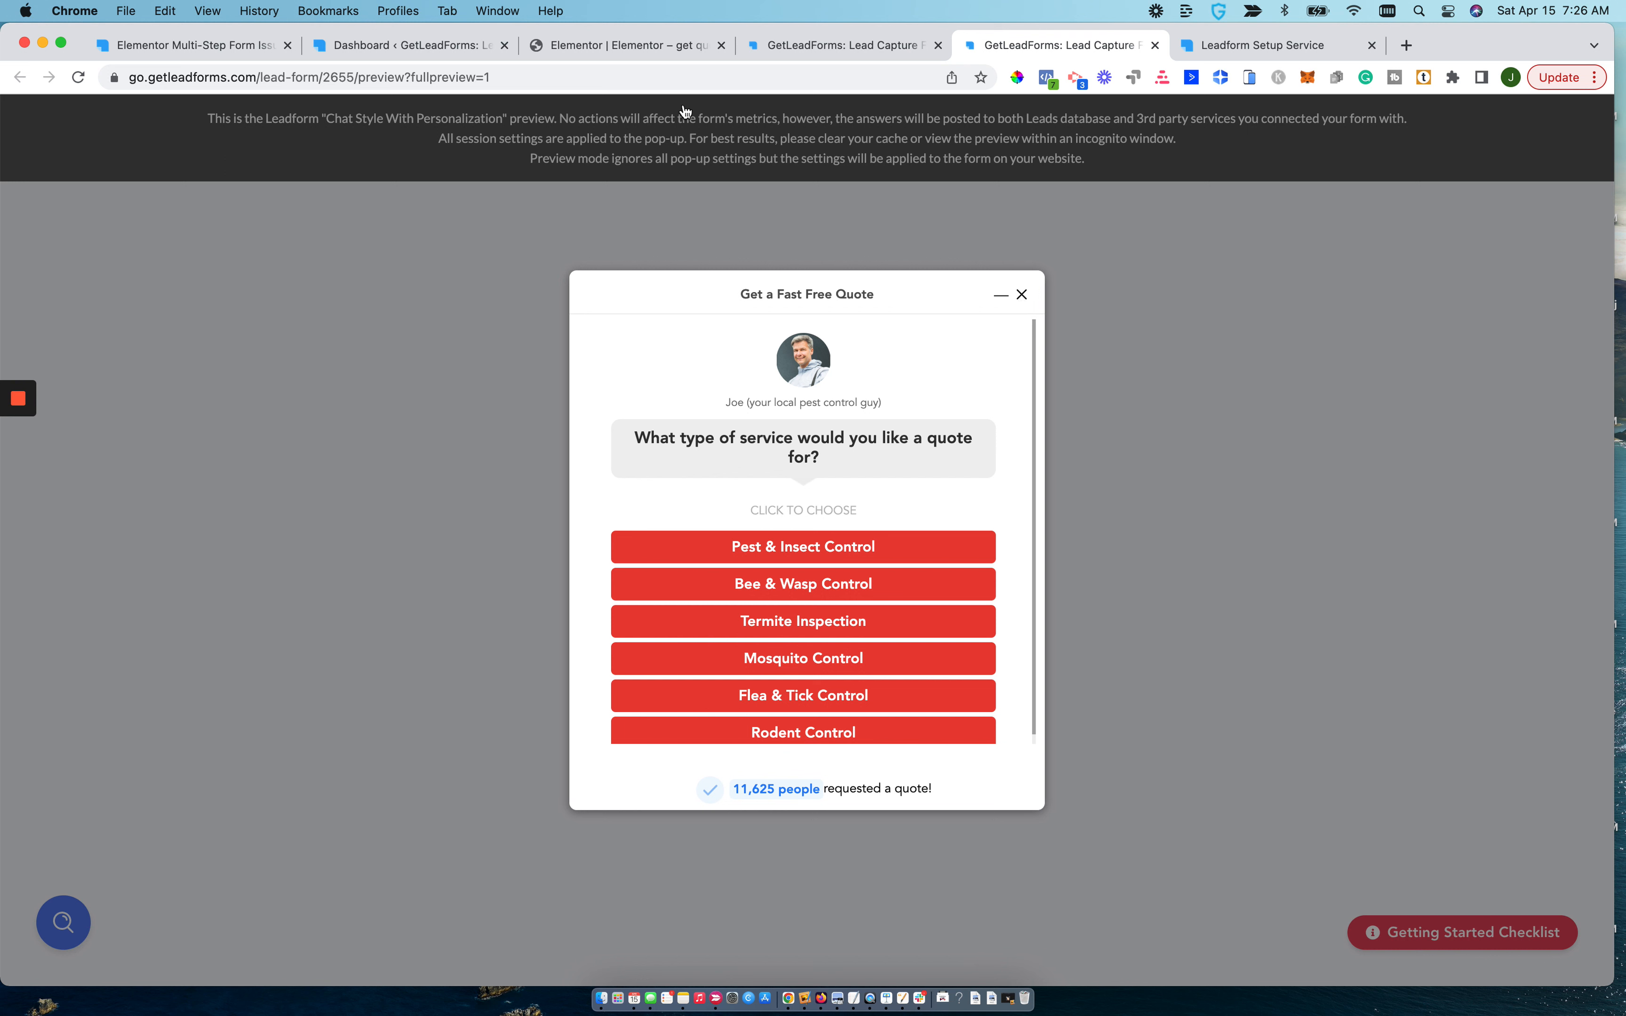
left_click(830, 52)
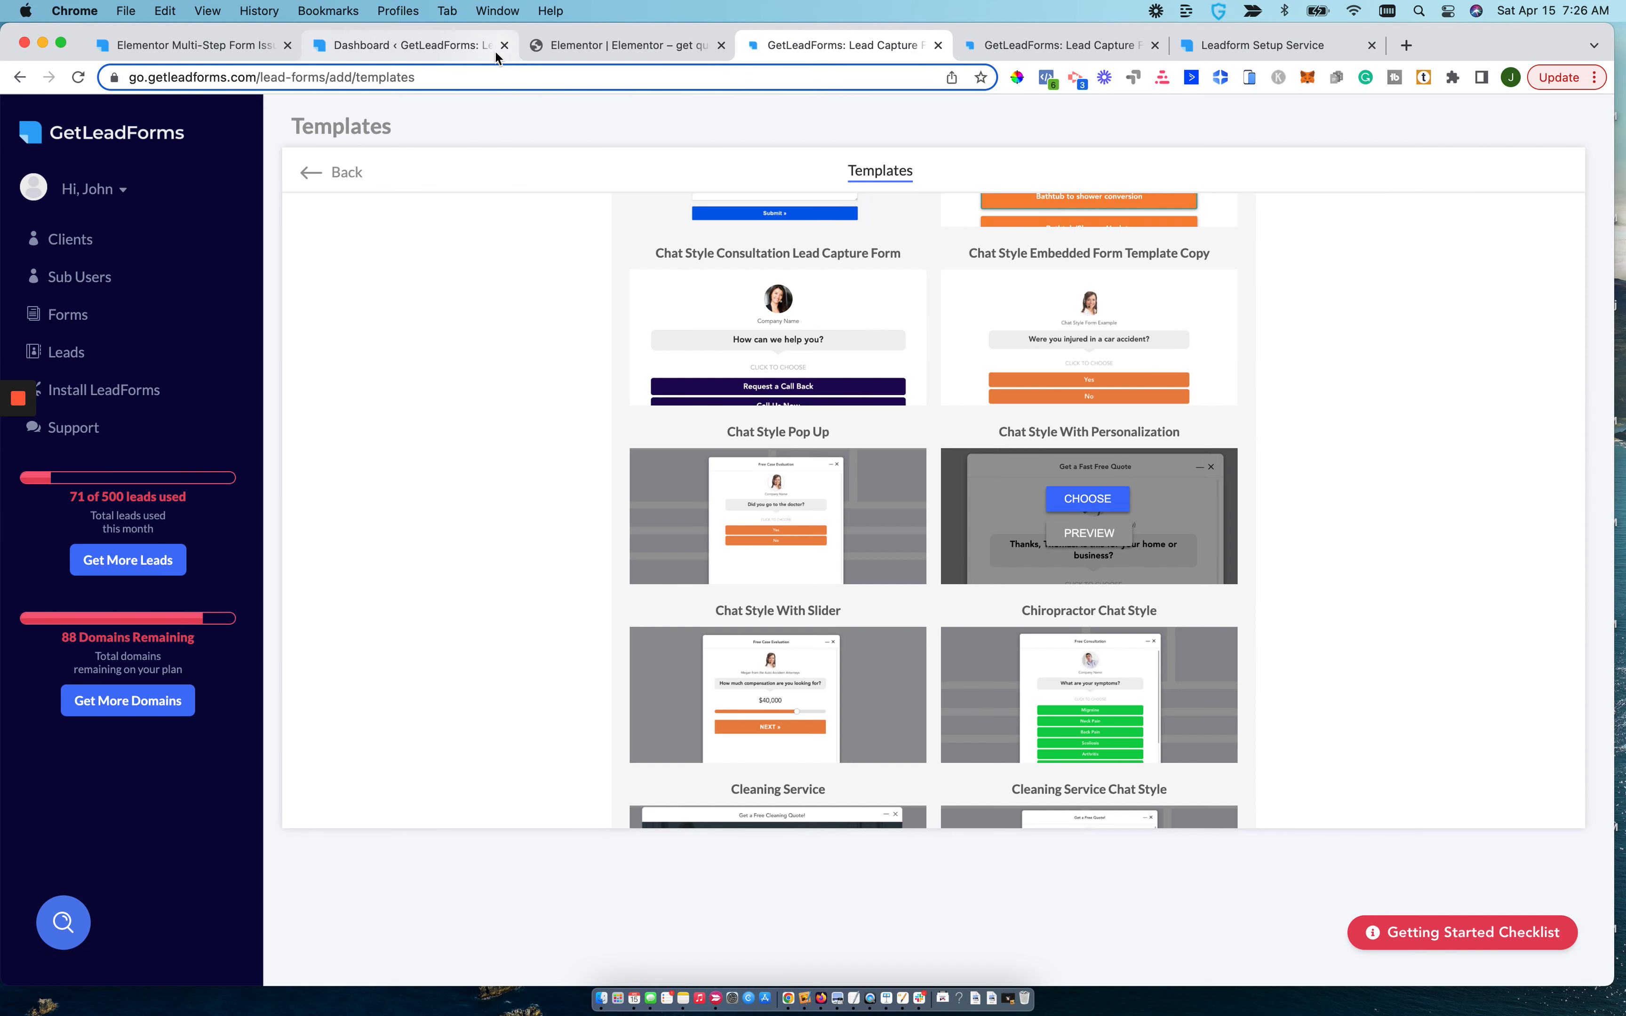